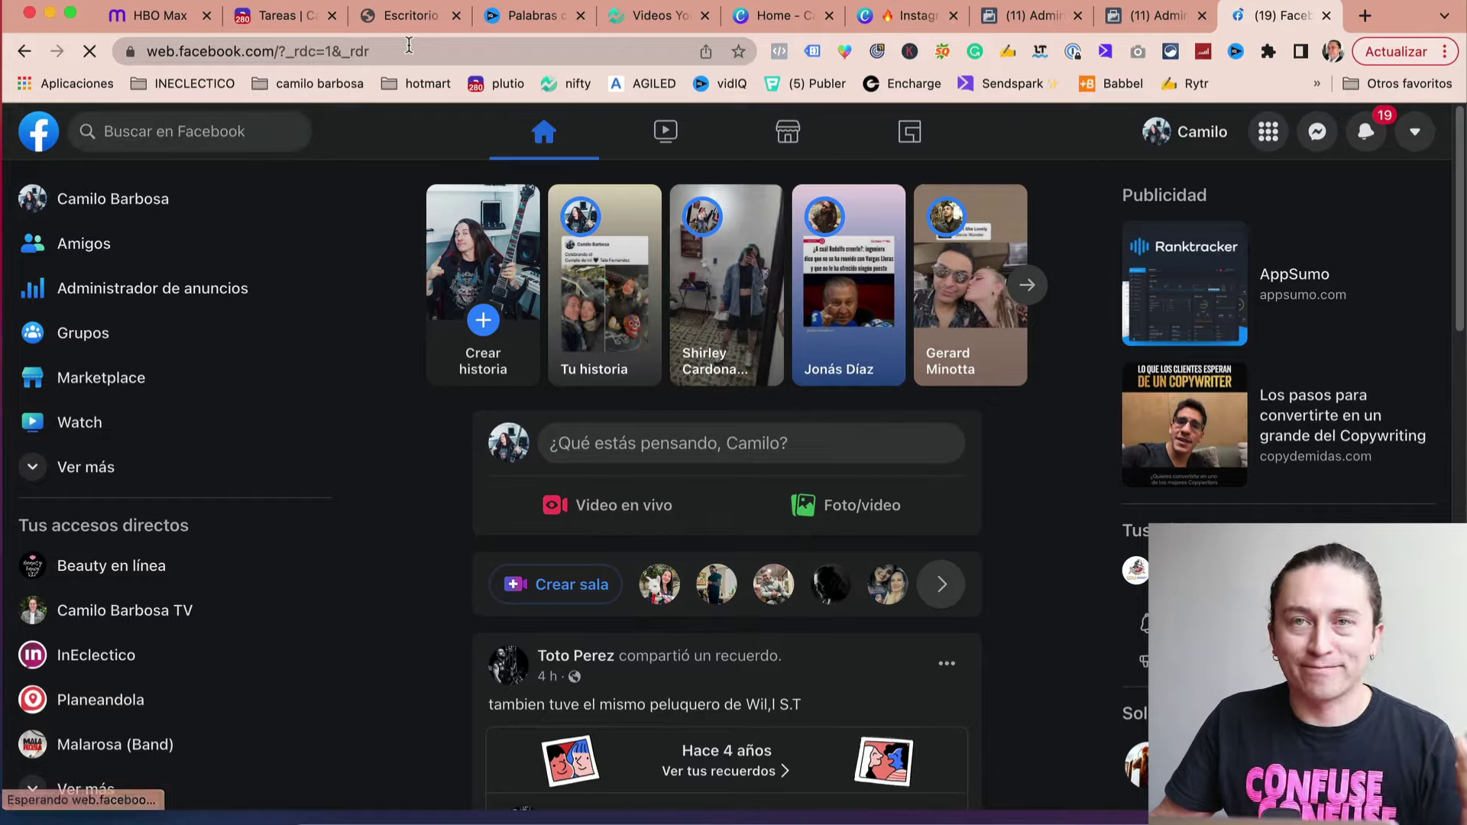
- Go to business.facebook.com and display all the tools of Meta Business Suite
{"action": "left_click", "coordinate": [409, 46]}
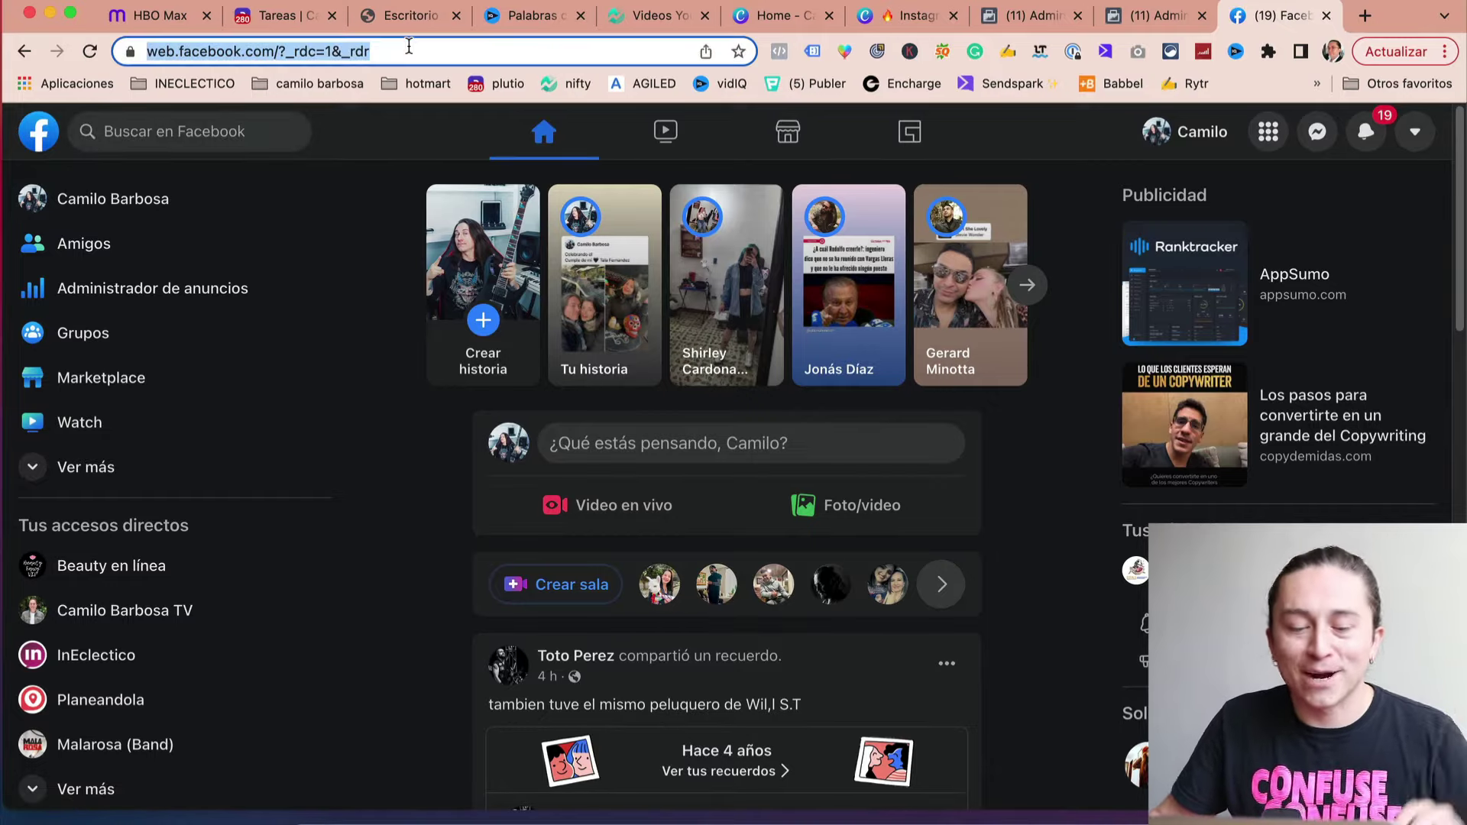
{"action": "type", "text": "busi"}
{"action": "key", "text": "Right"}
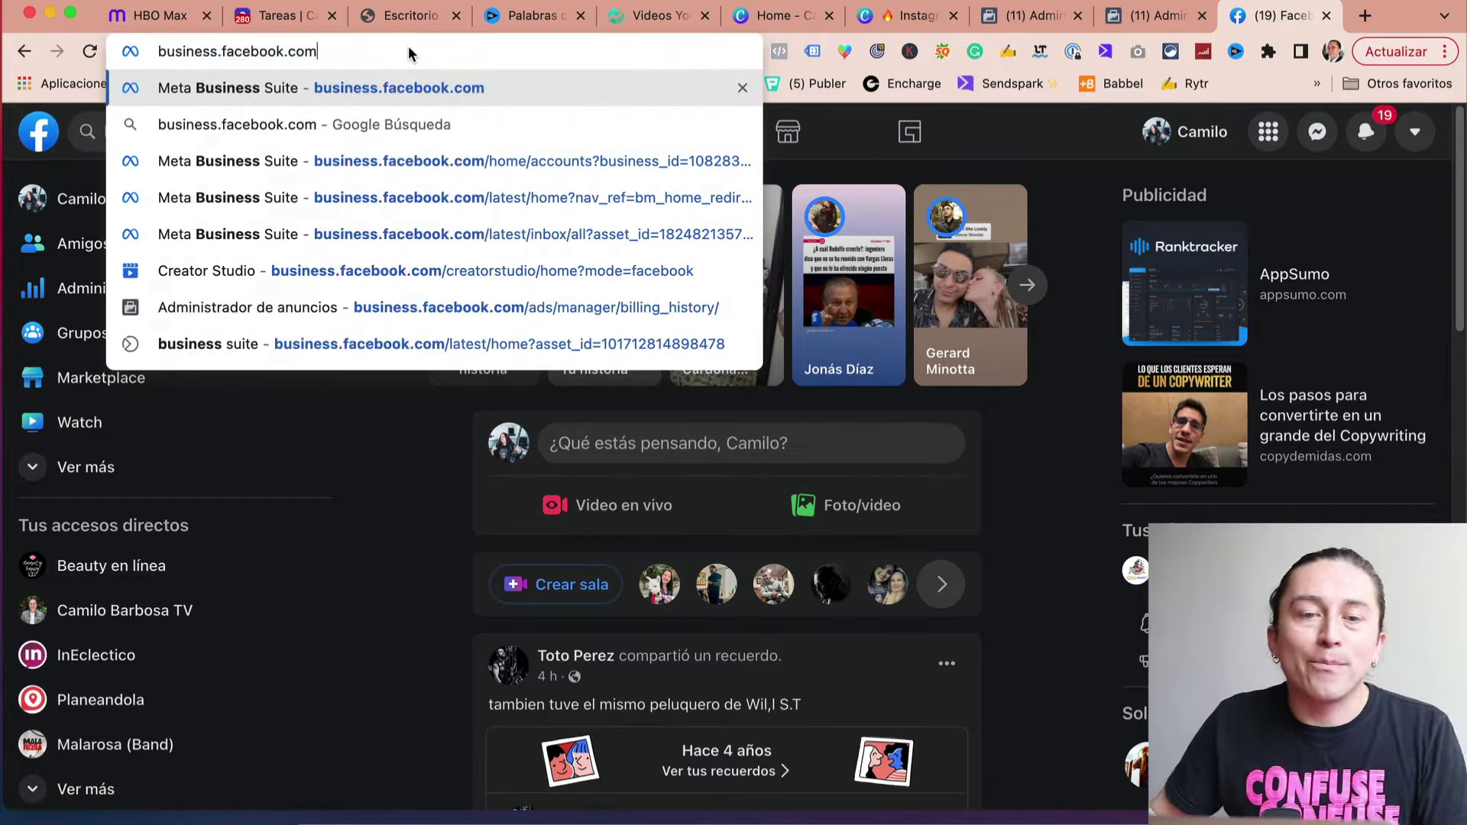
{"action": "key", "text": "Return"}
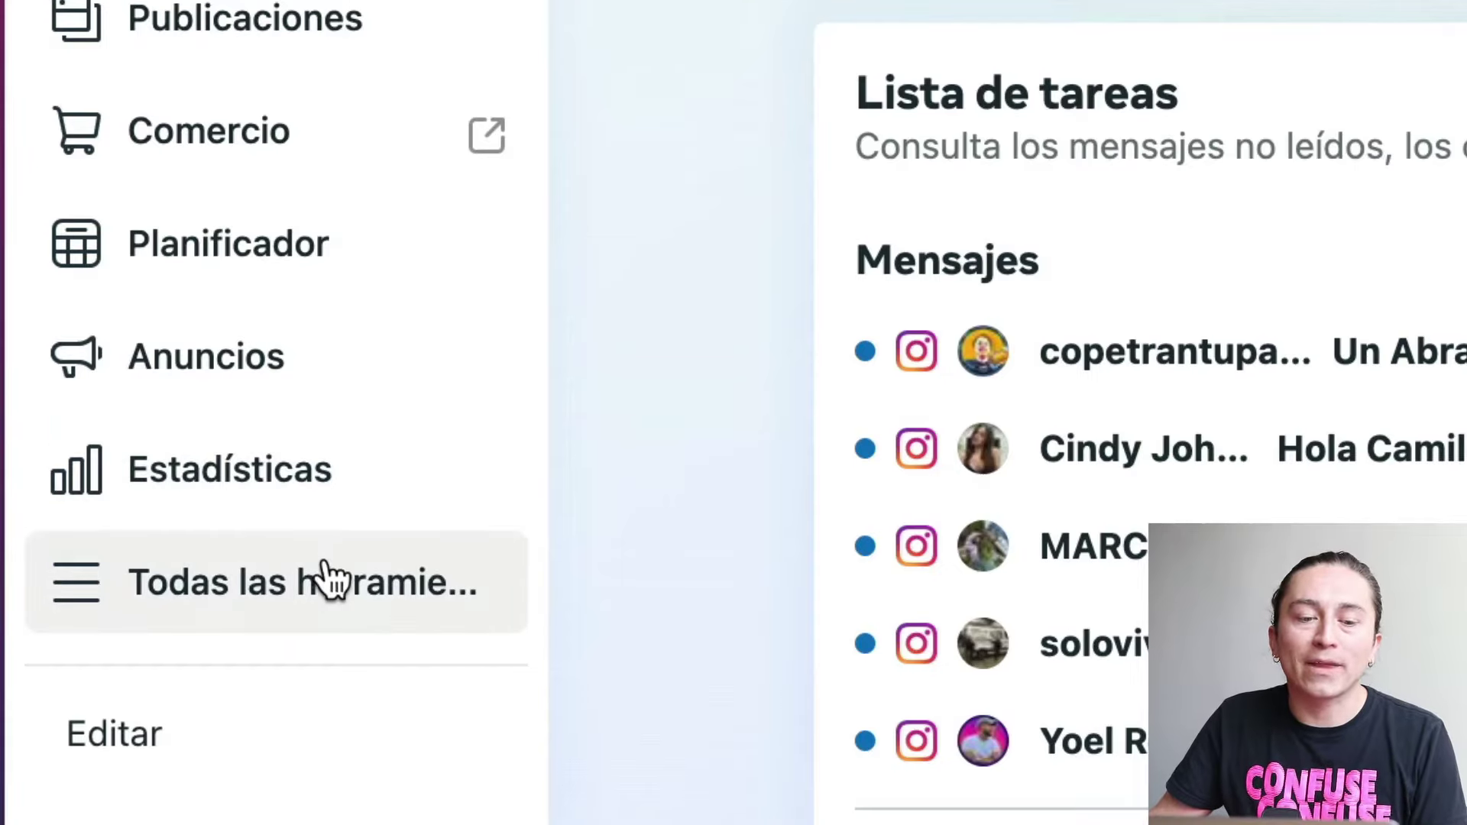
{"action": "left_click", "coordinate": [286, 581]}
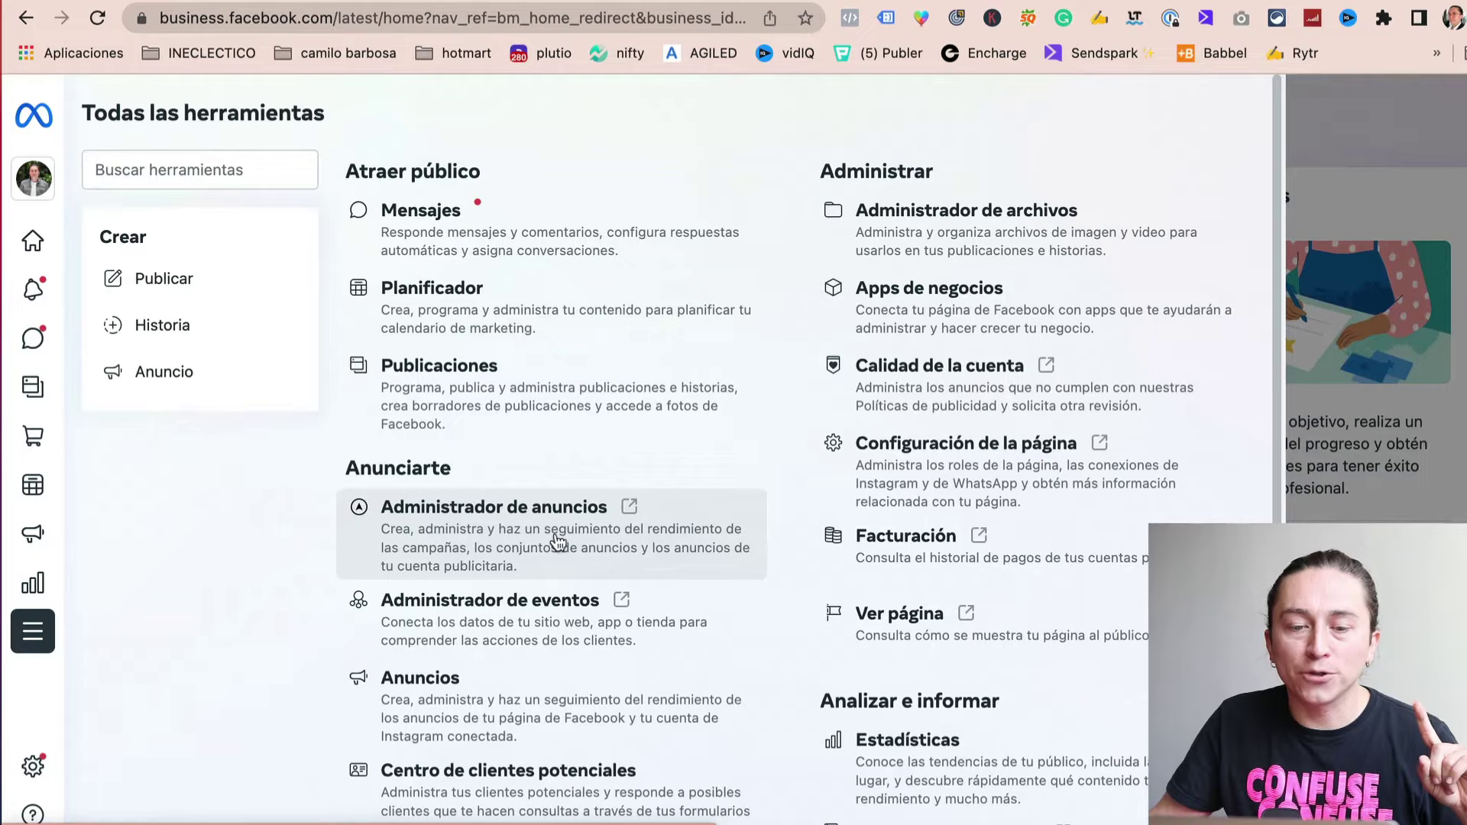
- Open the billing payment settings (Configuración de pago) and start adding a debit or credit card as a payment method
{"action": "scroll", "coordinate": [795, 512], "scroll_direction": "down", "scroll_amount": 2}
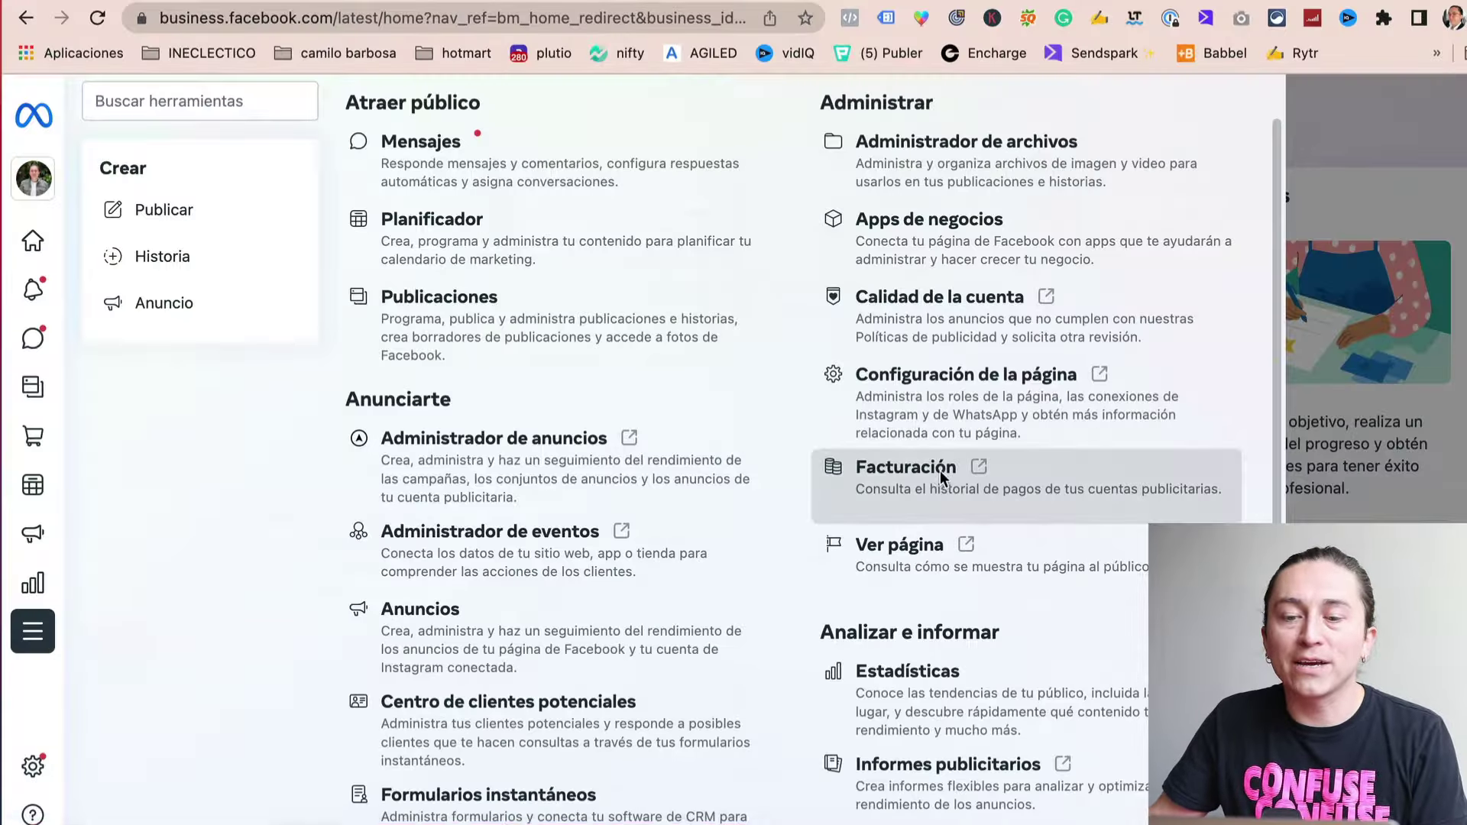
{"action": "left_click", "coordinate": [940, 470]}
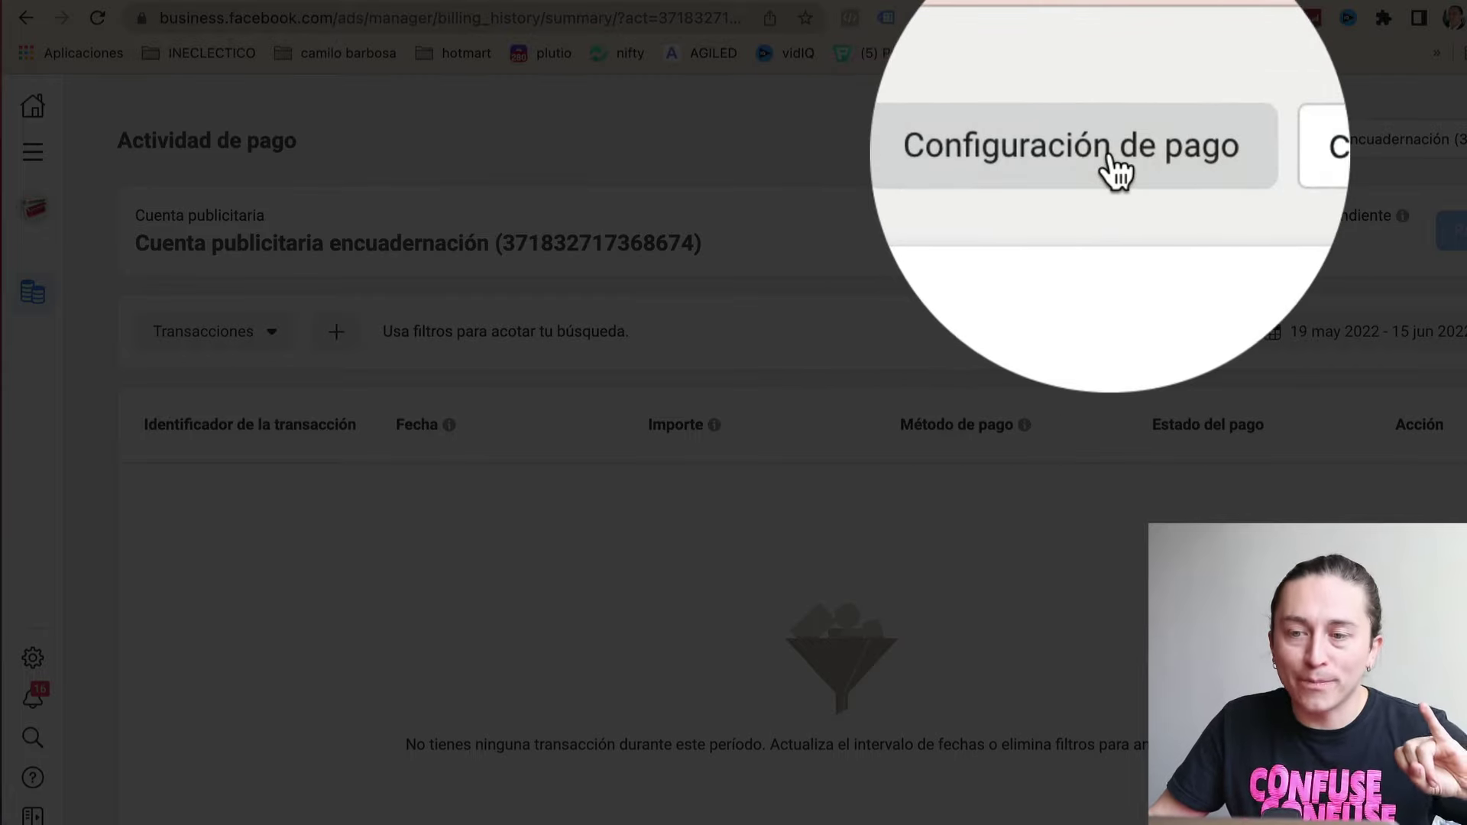
{"action": "left_click", "coordinate": [1112, 145]}
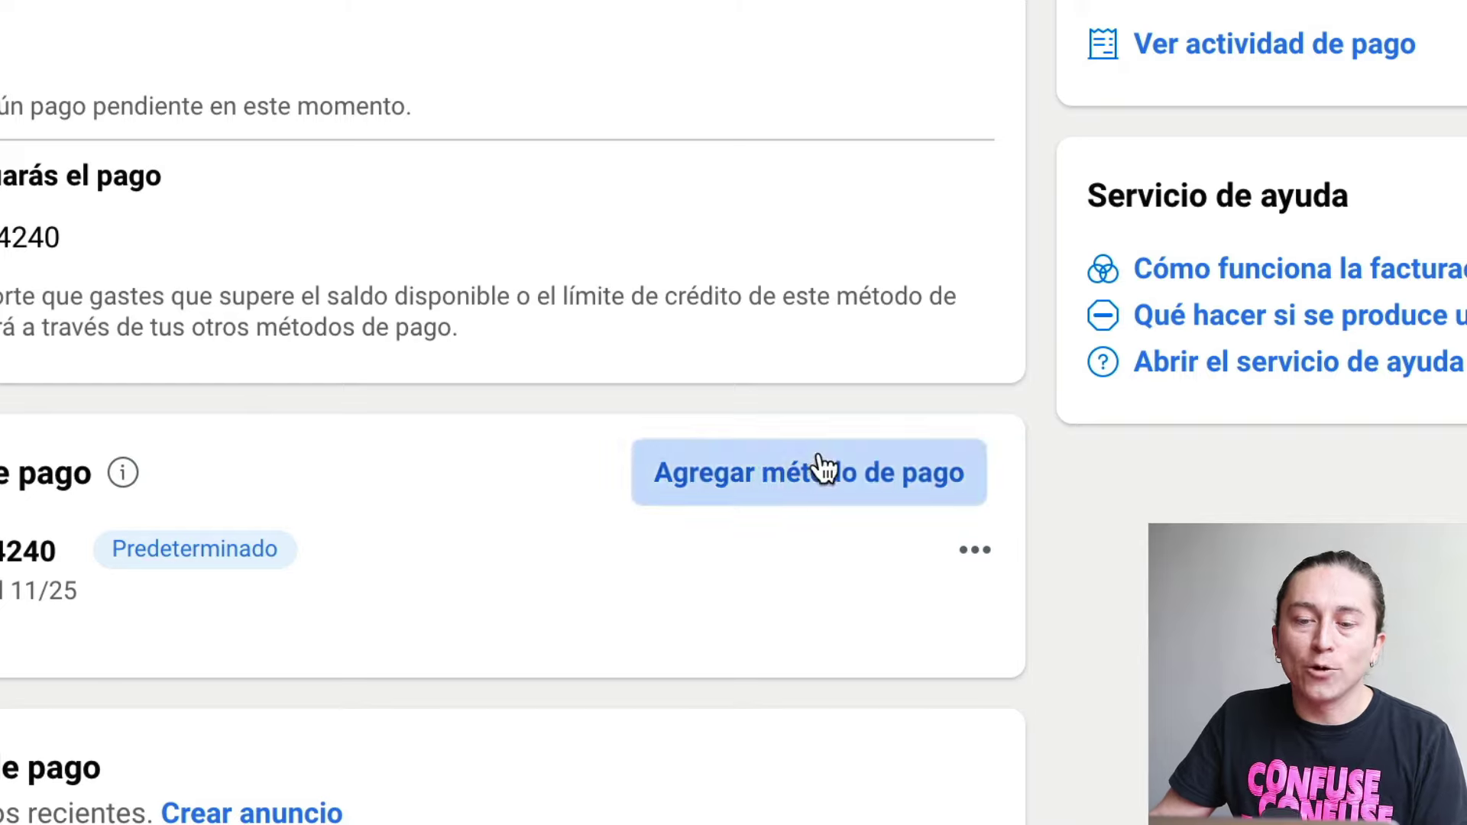
{"action": "left_click", "coordinate": [818, 470]}
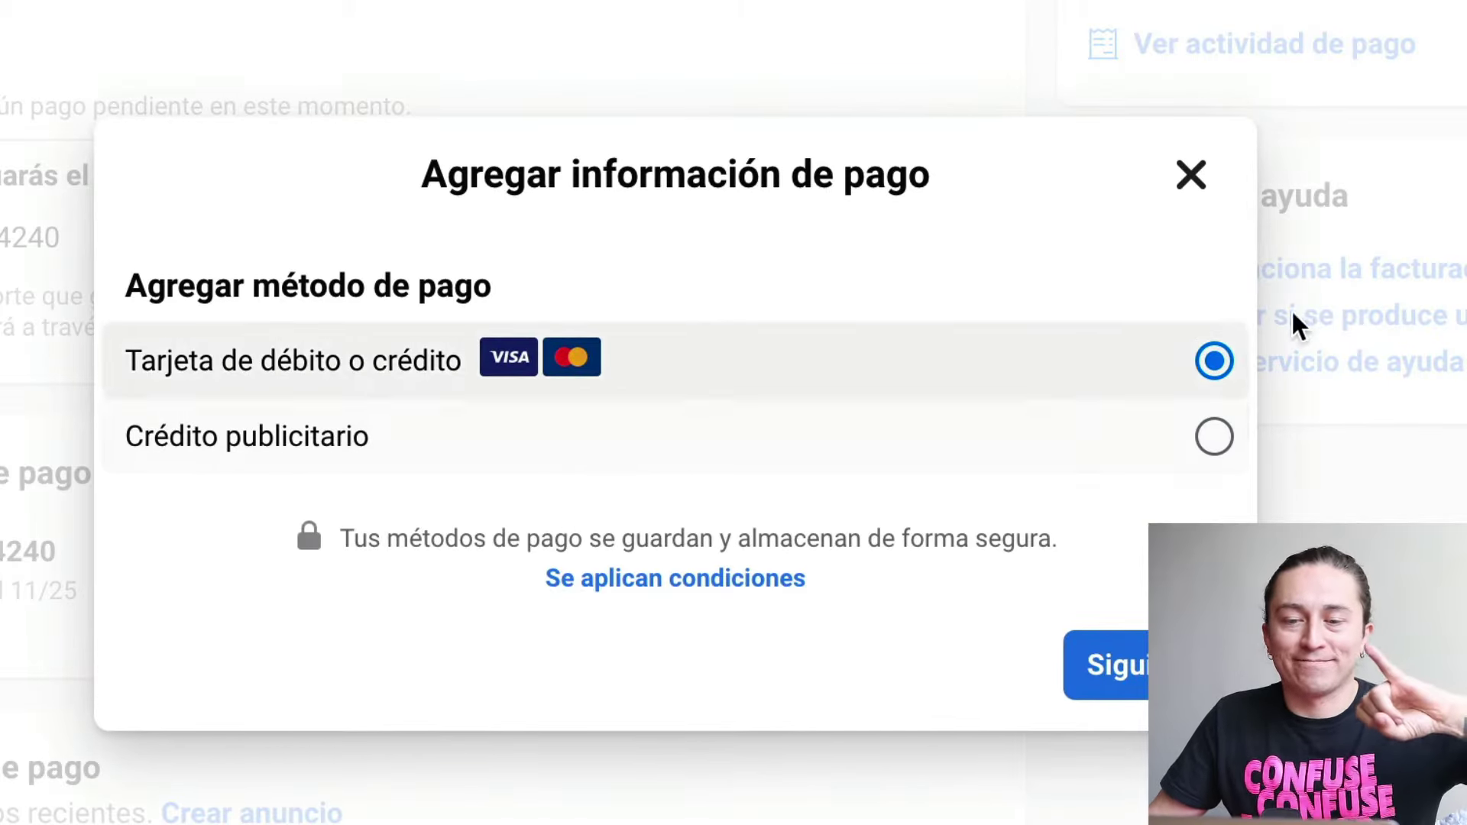
{"action": "left_click", "coordinate": [1108, 665]}
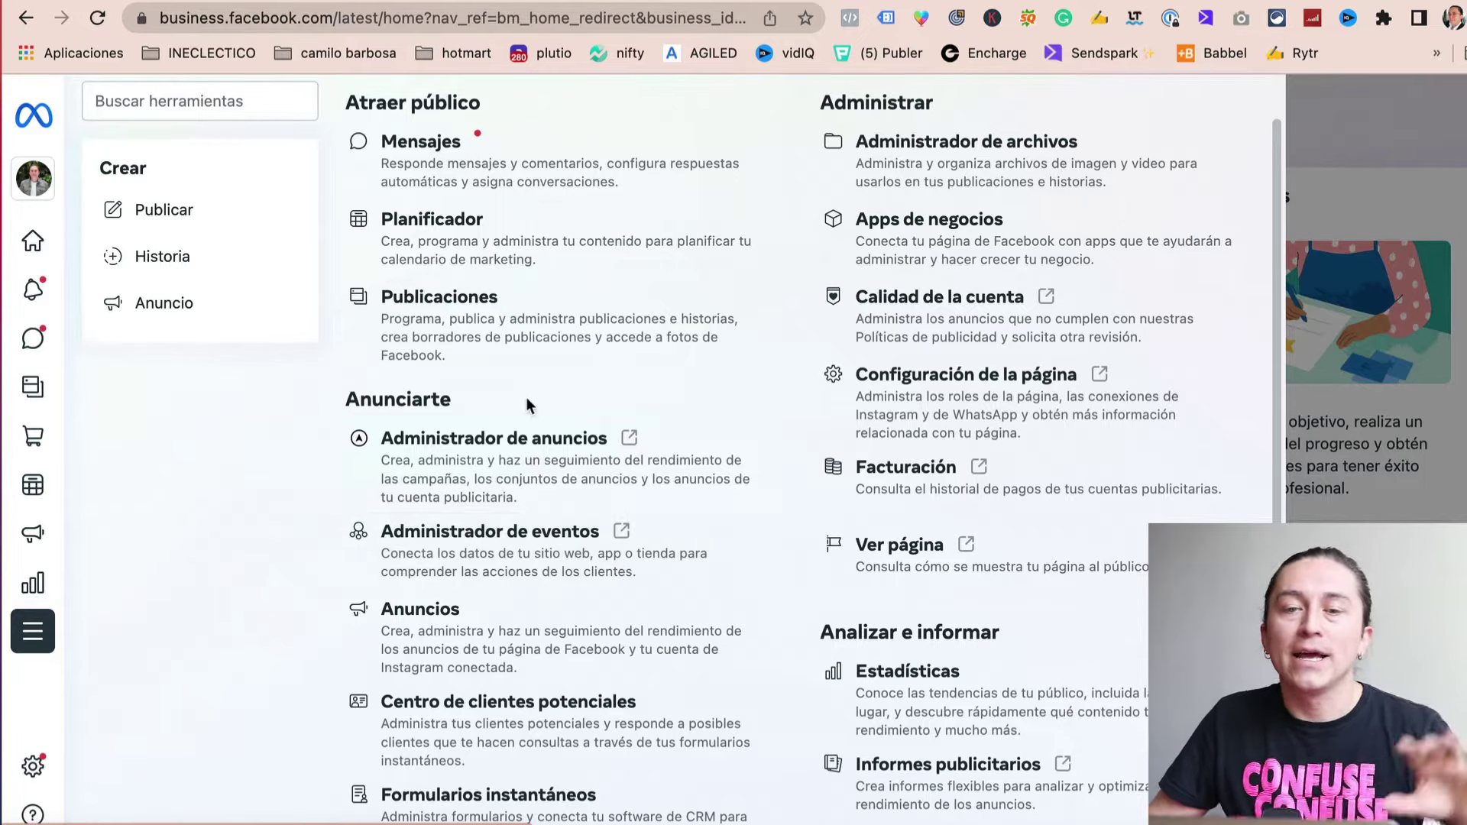
- Point out the business.facebook.com address and open Administrador de anuncios from the list of all tools
{"action": "left_click_drag", "start_coordinate": [342, 17], "coordinate": [128, 23]}
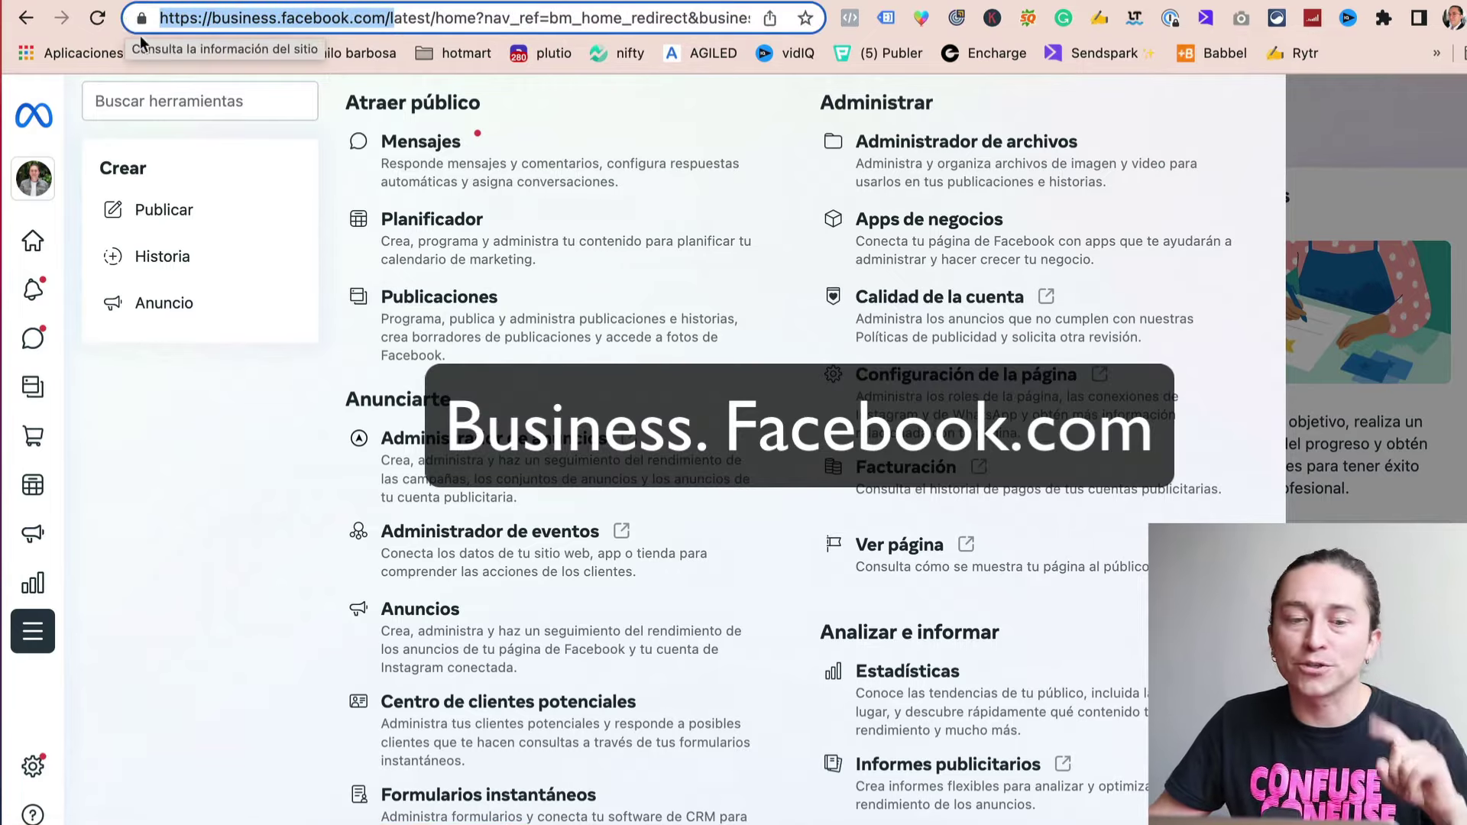
{"action": "left_click", "coordinate": [185, 645]}
{"action": "scroll", "coordinate": [186, 646], "scroll_direction": "up", "scroll_amount": 1}
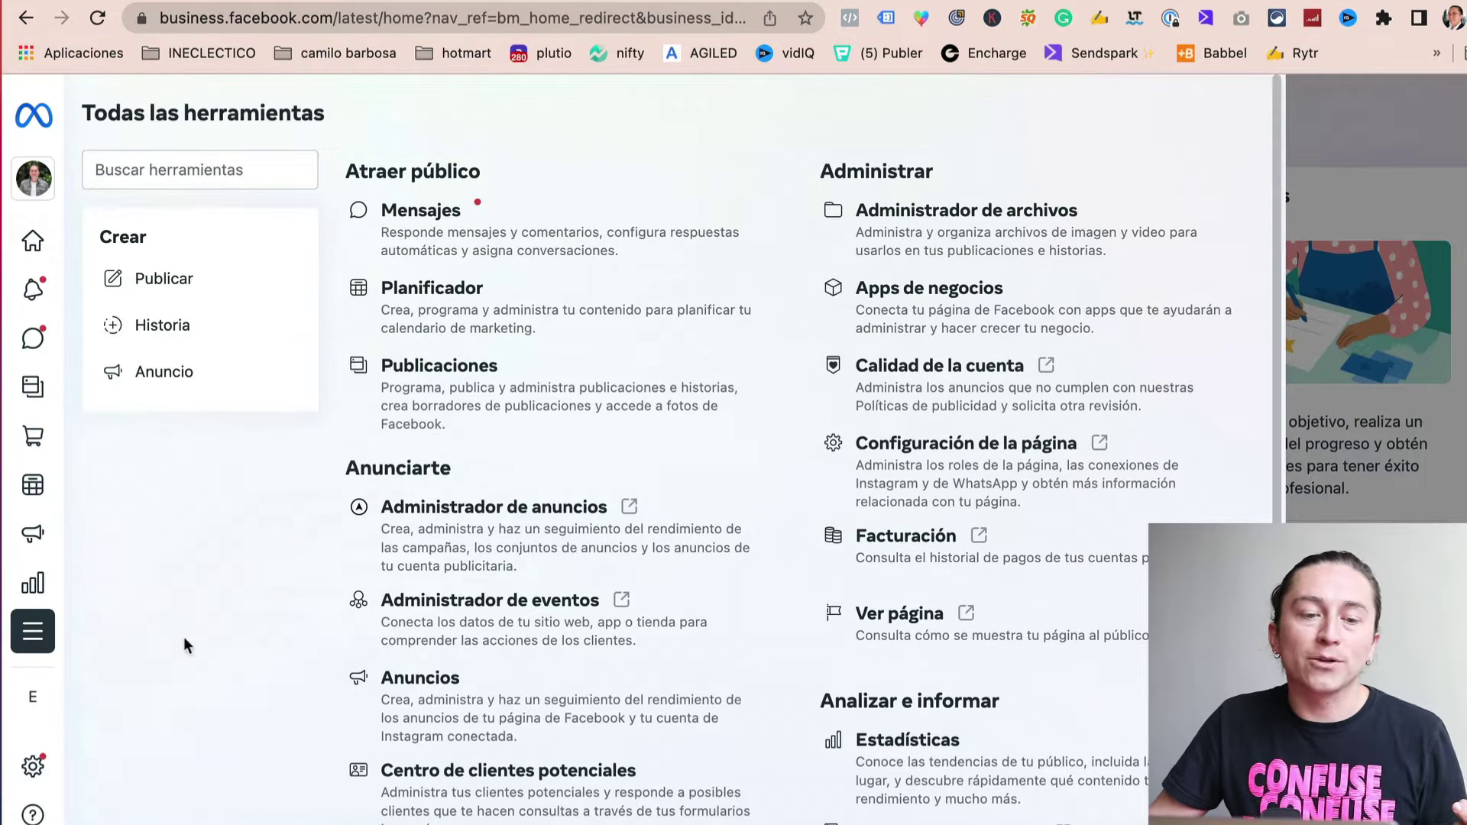
{"action": "mouse_move", "coordinate": [27, 646]}
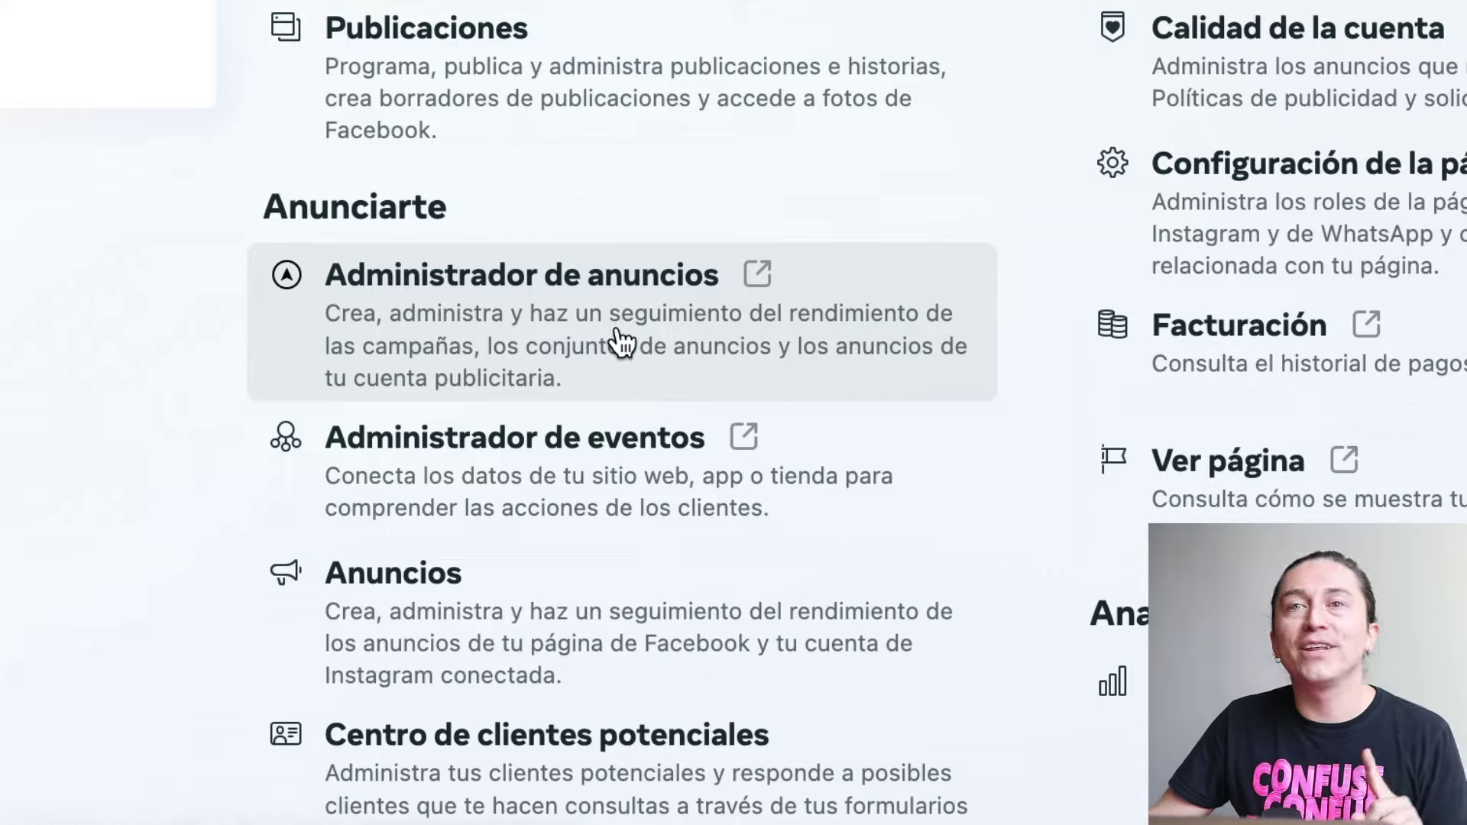
{"action": "left_click", "coordinate": [706, 284]}
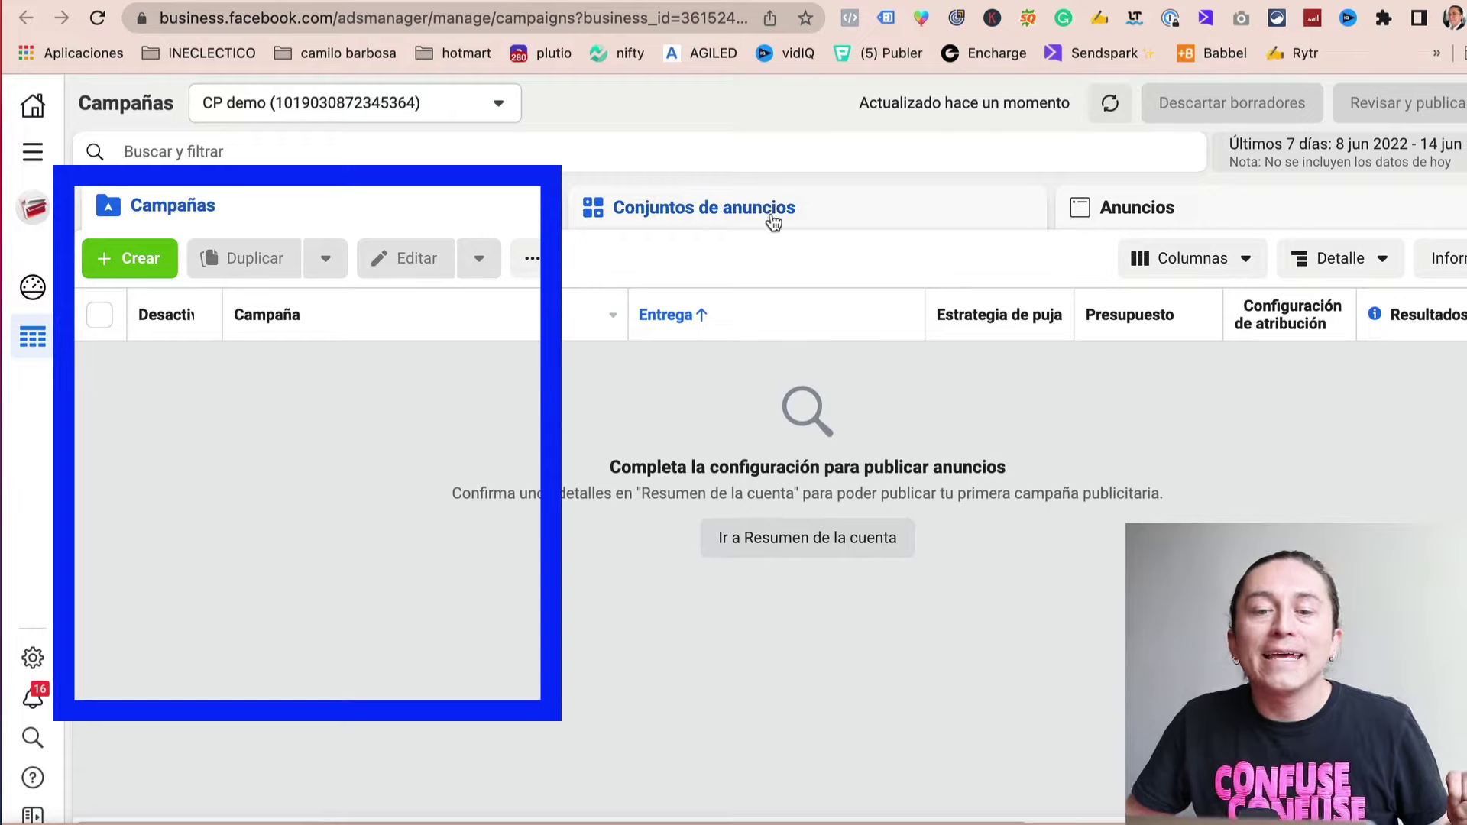
- Create a new campaign with the objective Interacción, dismissing the notice about simplified objectives
{"action": "mouse_move", "coordinate": [769, 221]}
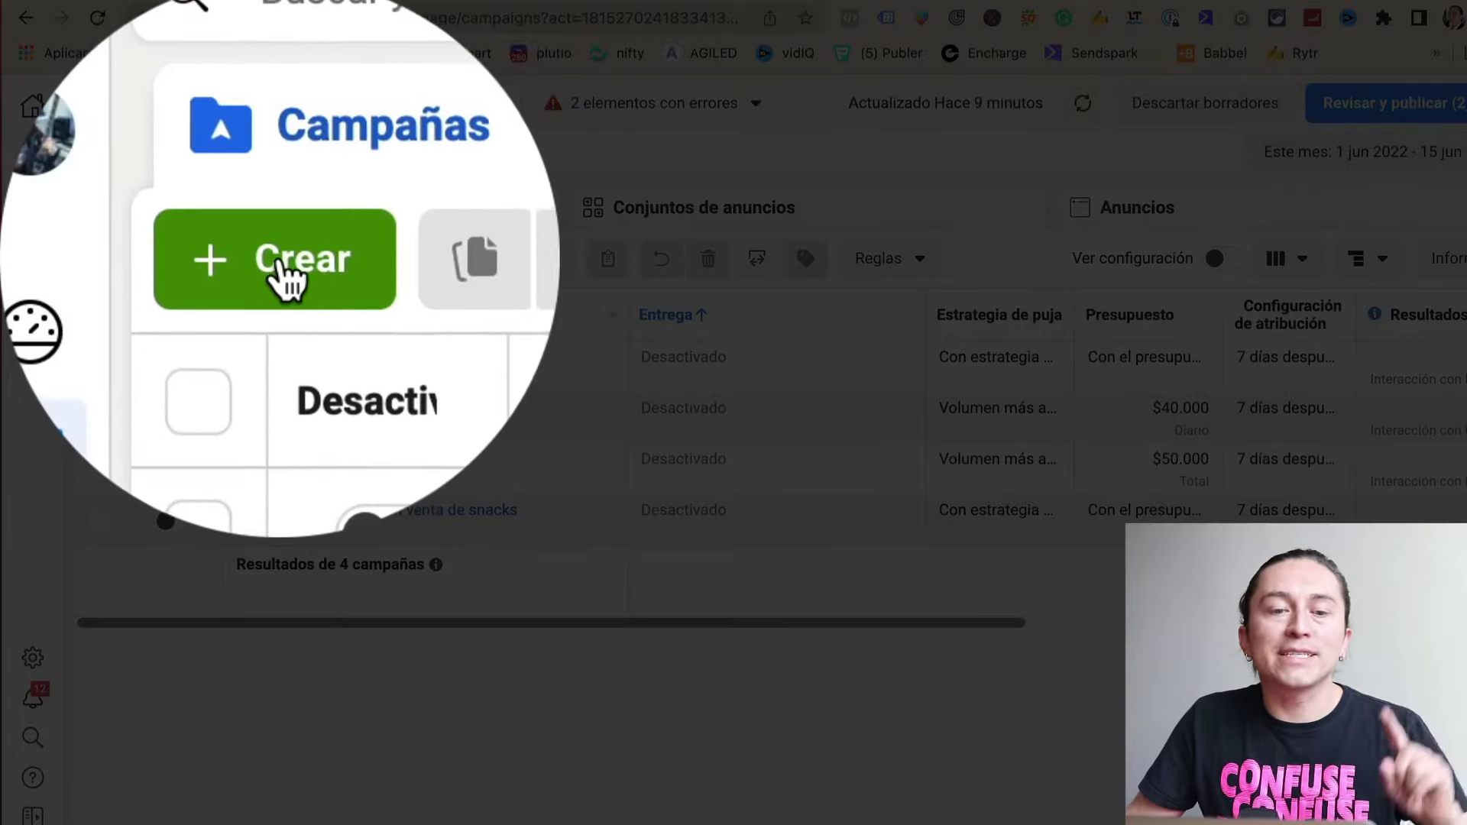
{"action": "left_click", "coordinate": [131, 259]}
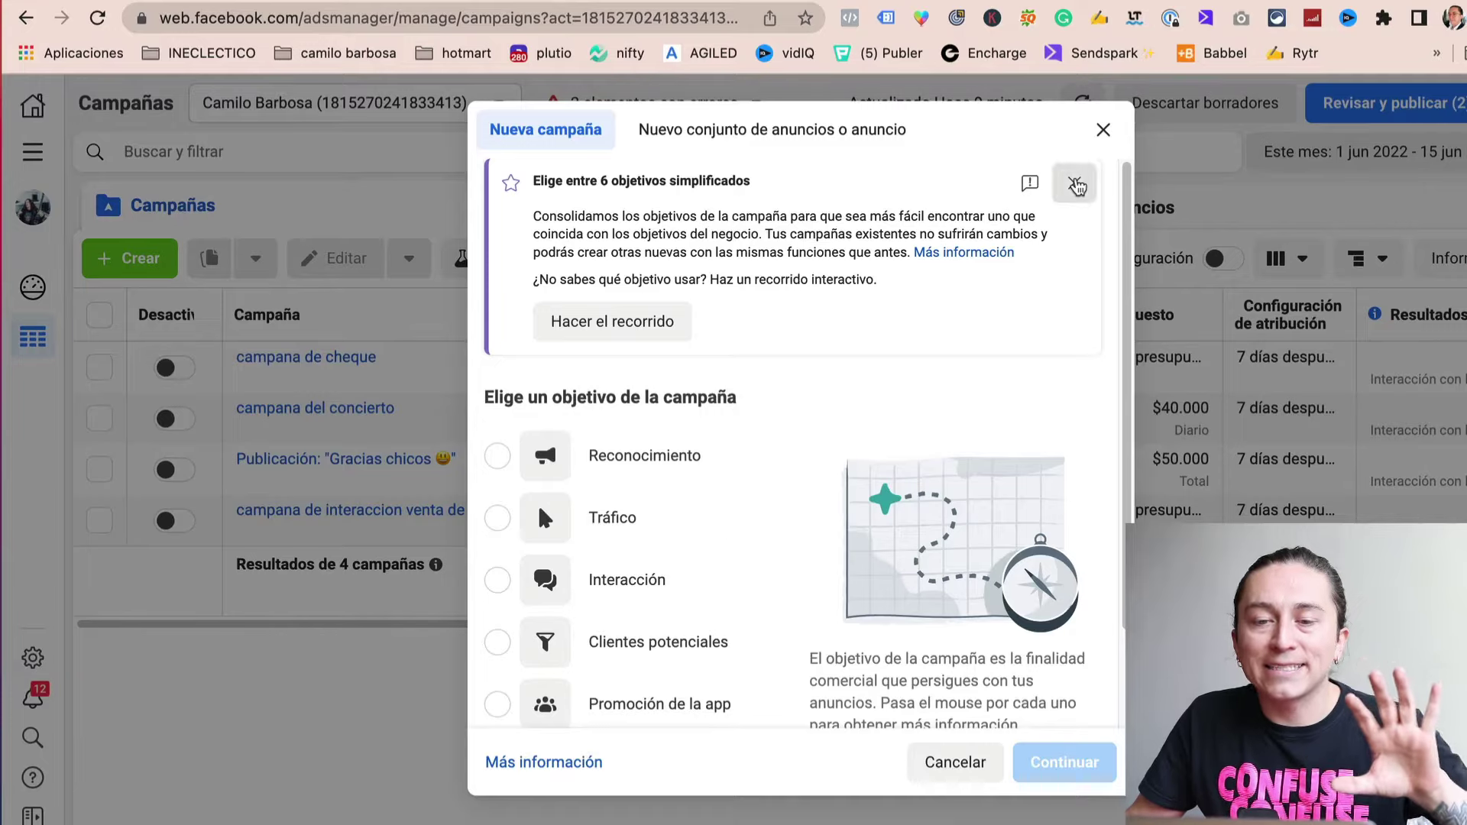
{"action": "left_click", "coordinate": [1077, 185]}
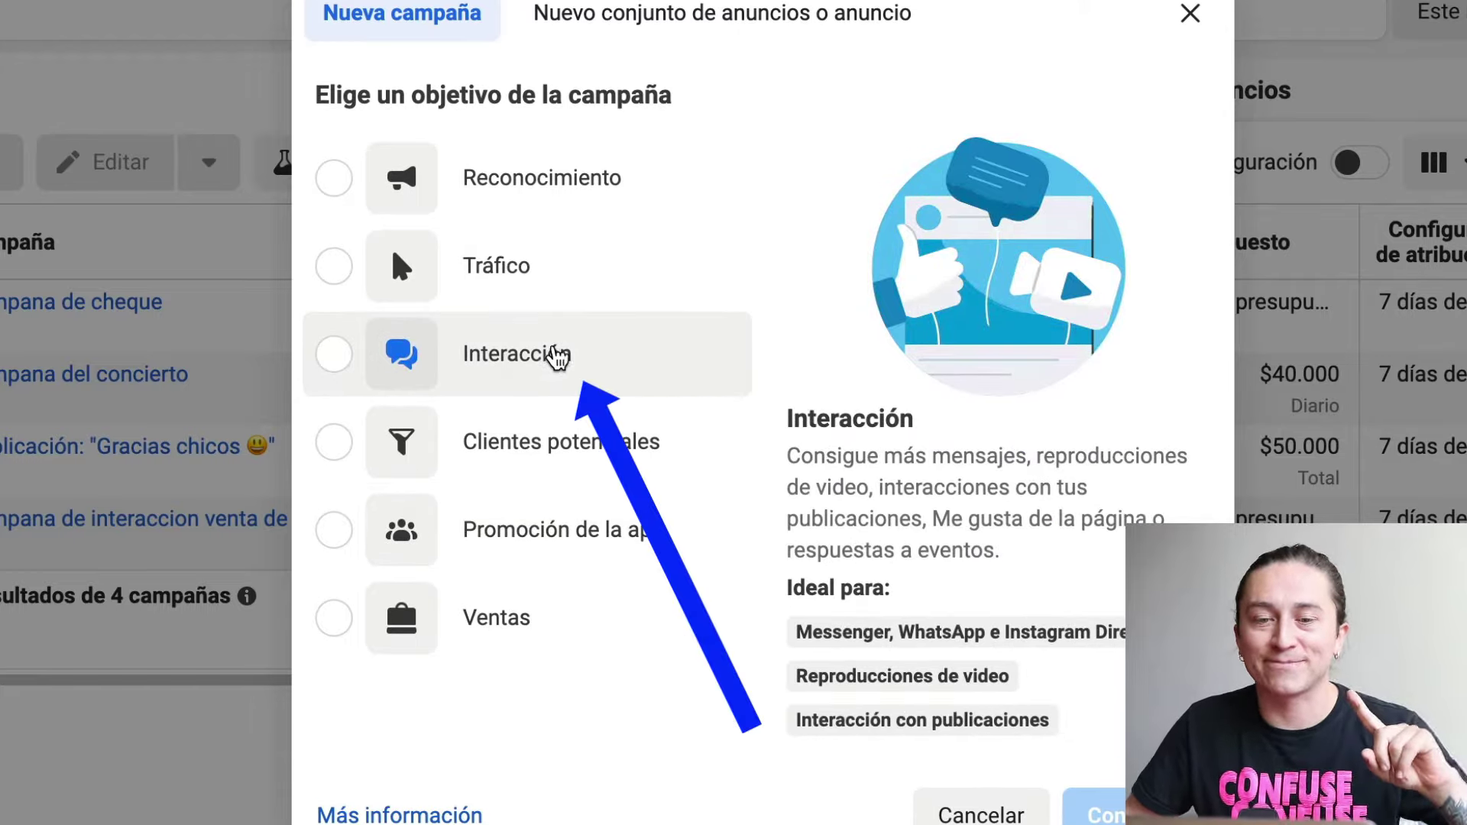
{"action": "left_click", "coordinate": [552, 354]}
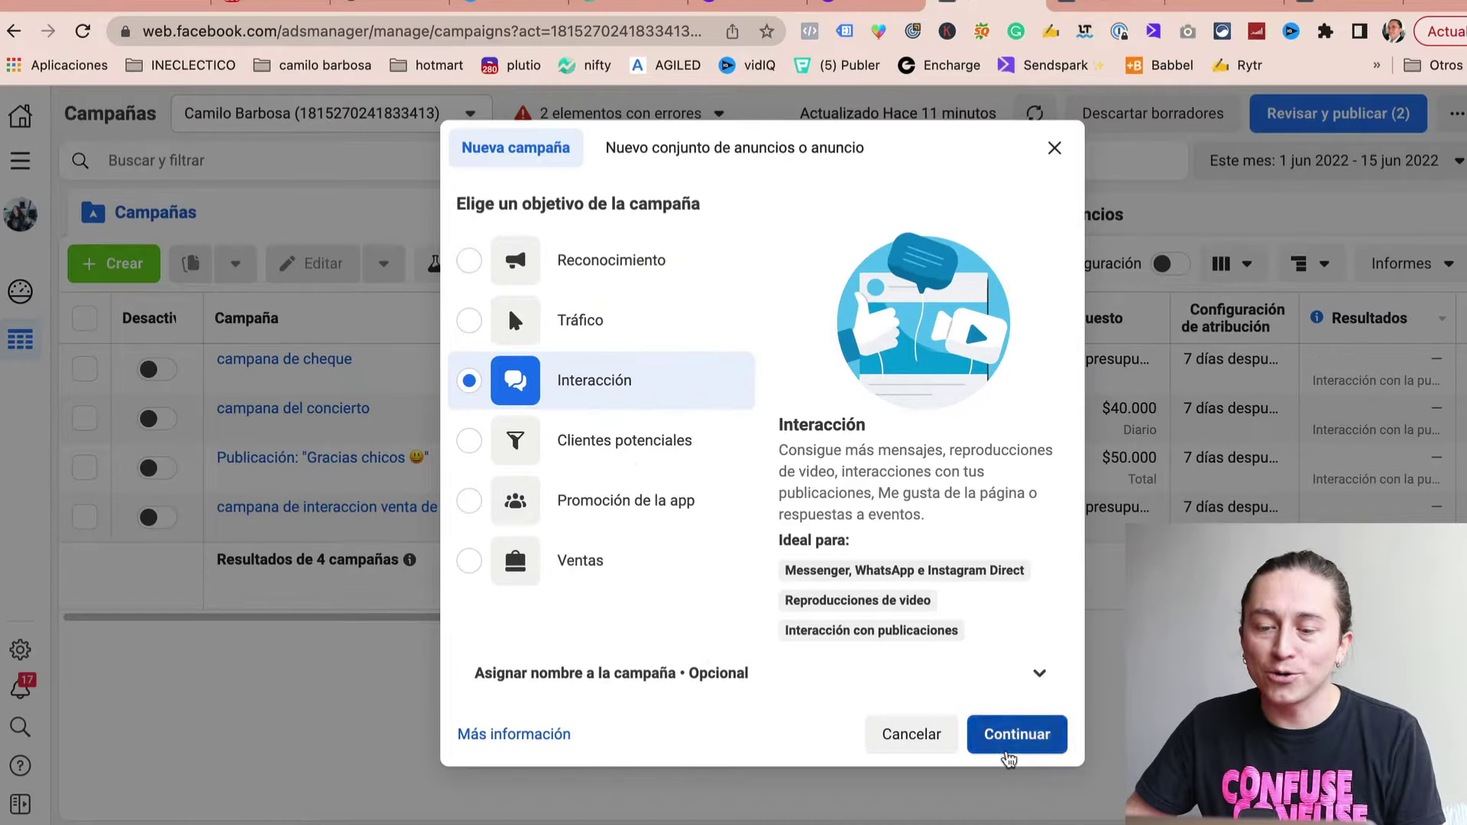
{"action": "left_click", "coordinate": [1006, 743]}
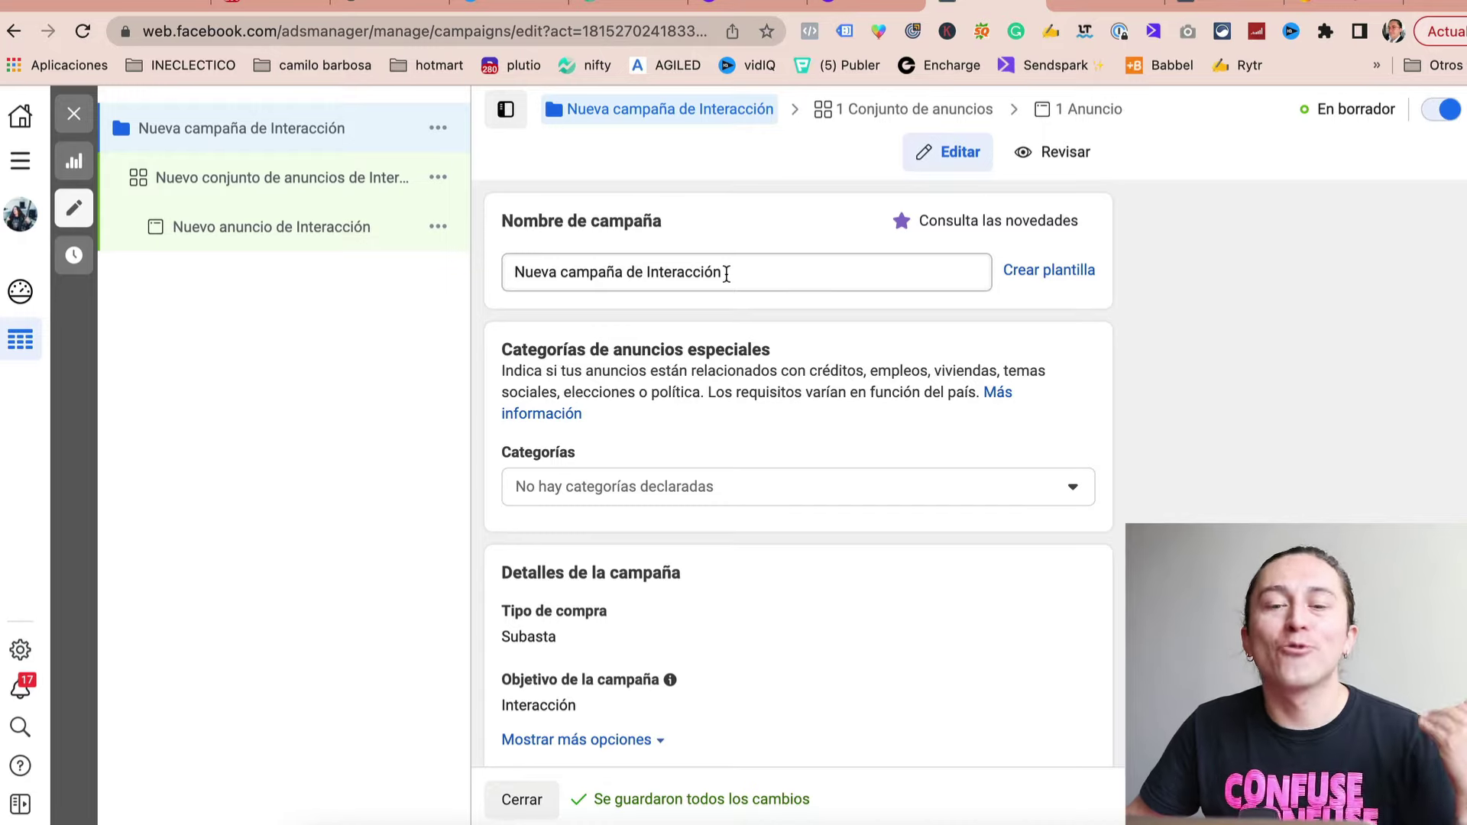
- Name the campaign "Venta curso MasterAds - mensajes"
{"action": "triple_click", "coordinate": [726, 273]}
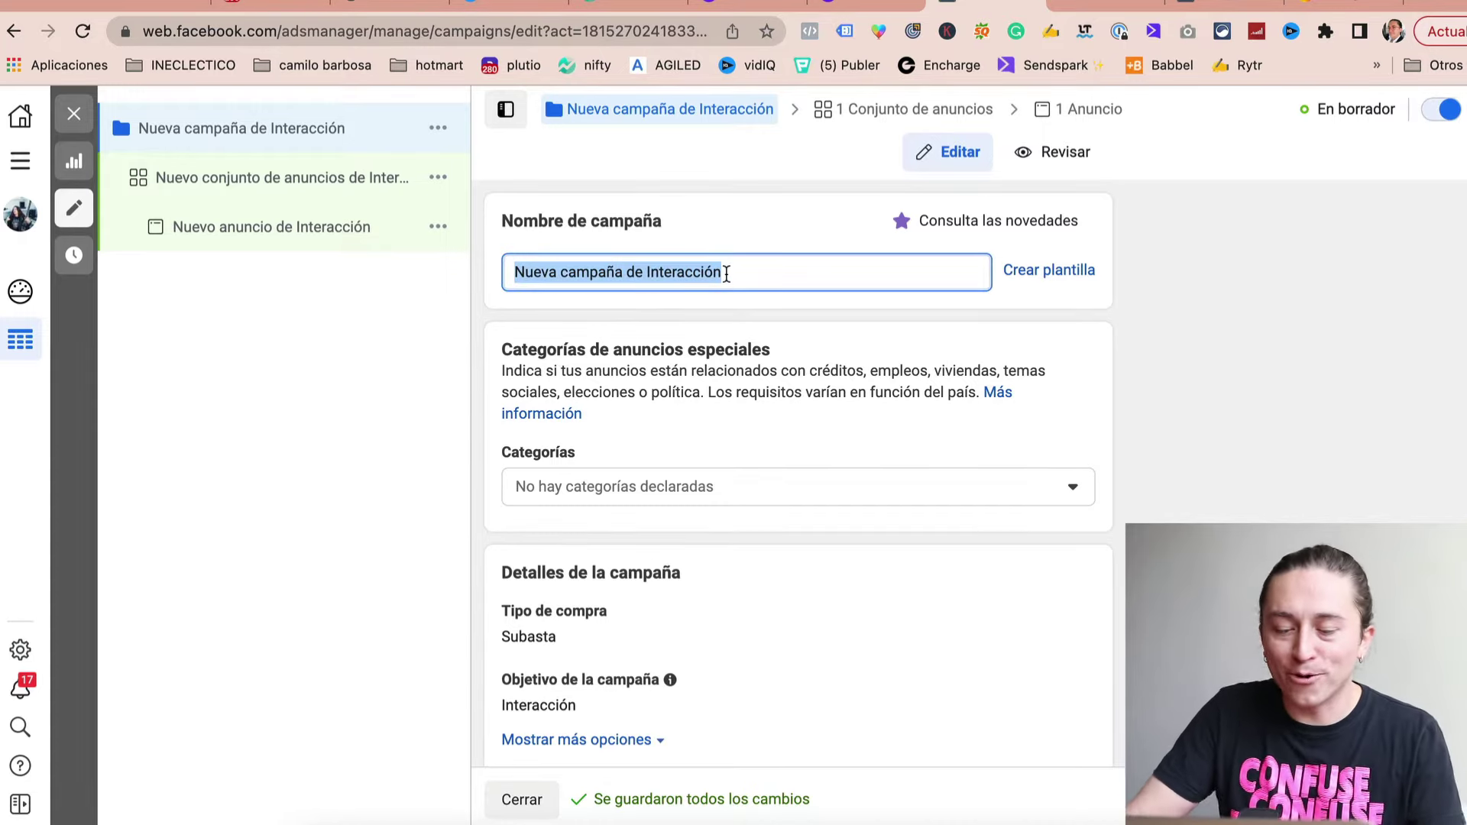
{"action": "type", "text": "campana"}
{"action": "key", "text": "super+a"}
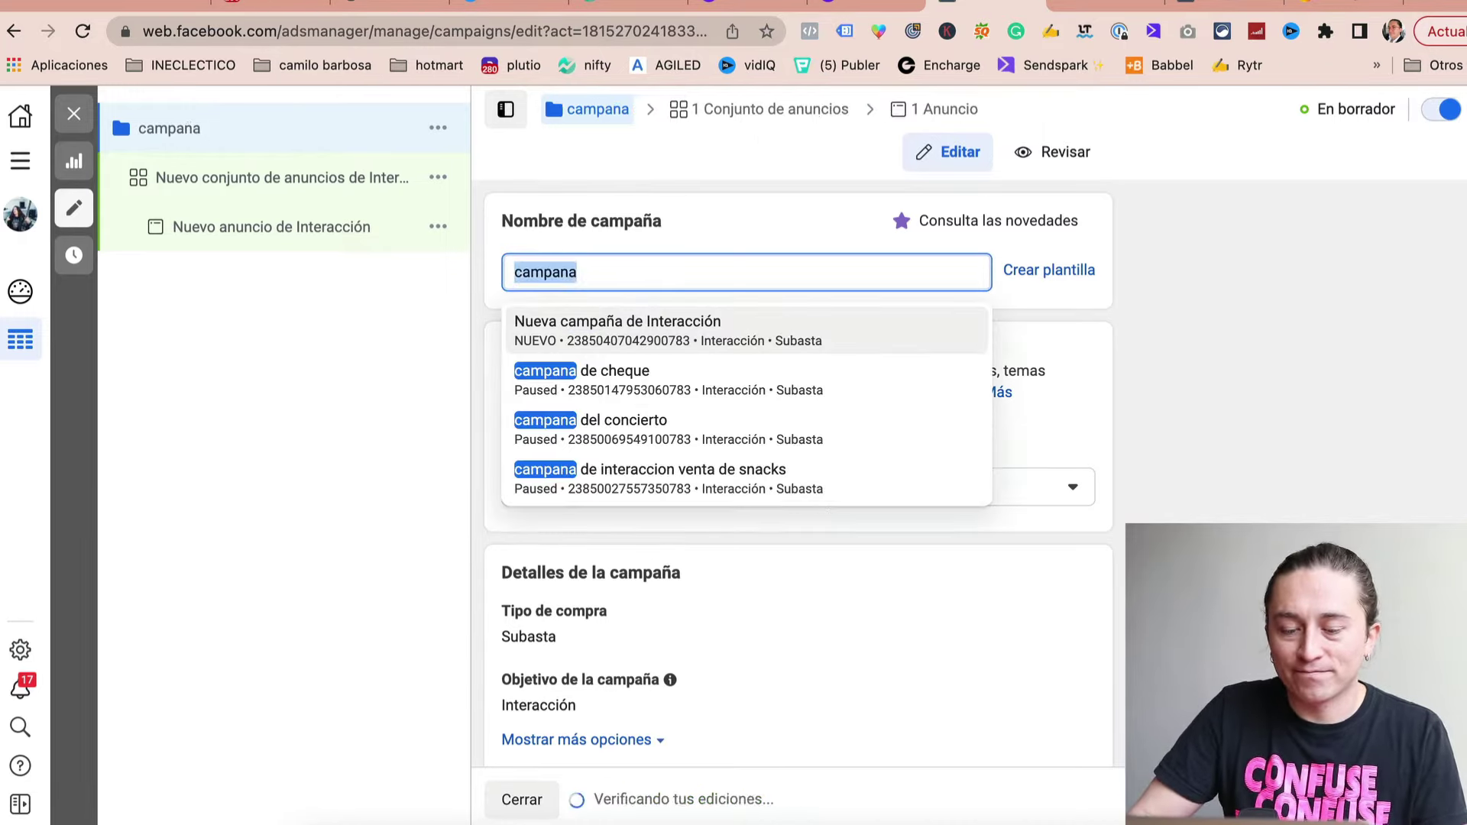
{"action": "type", "text": "Venta curso "}
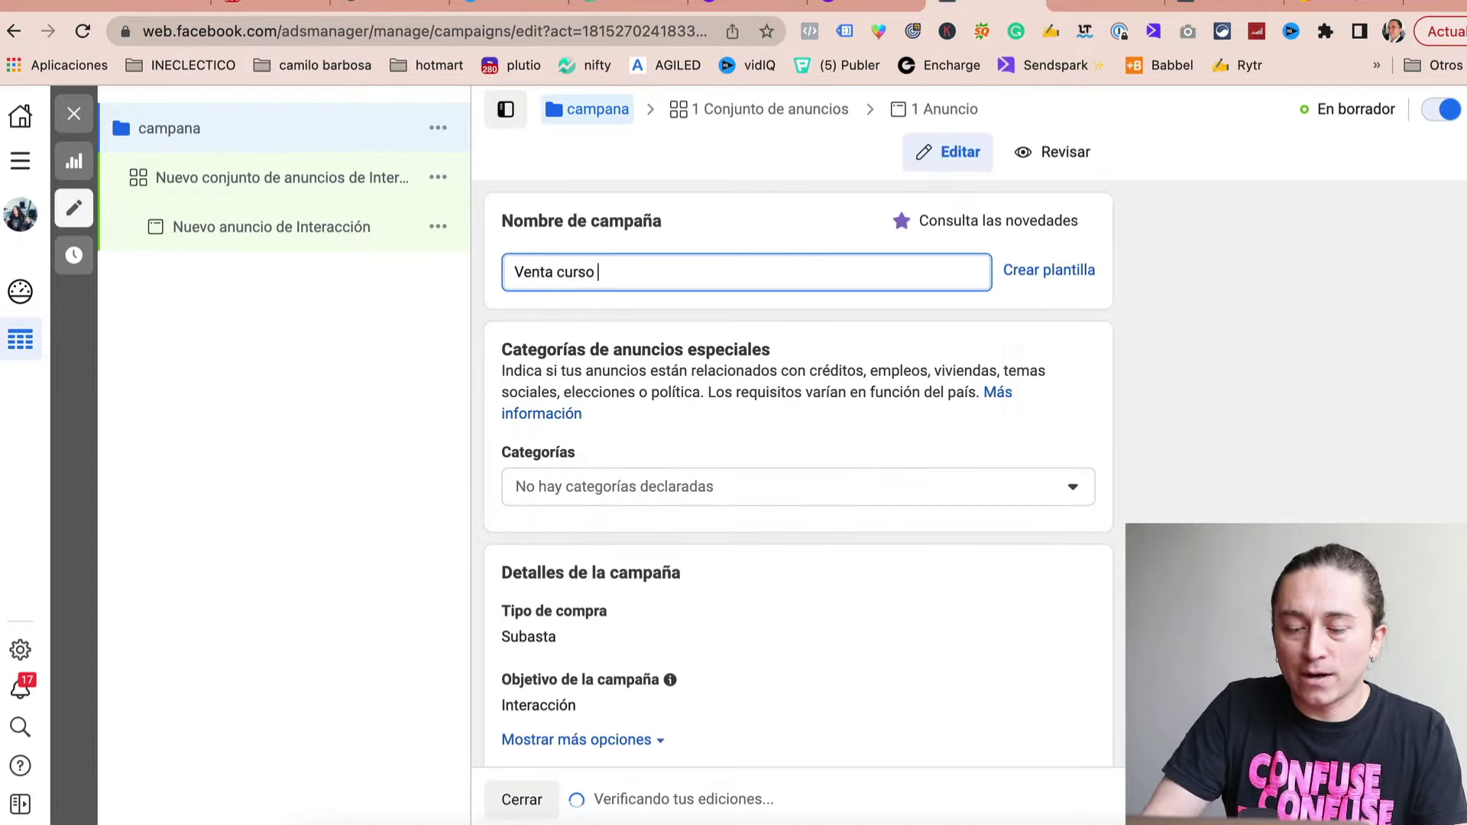
{"action": "type", "text": "MasterAds"}
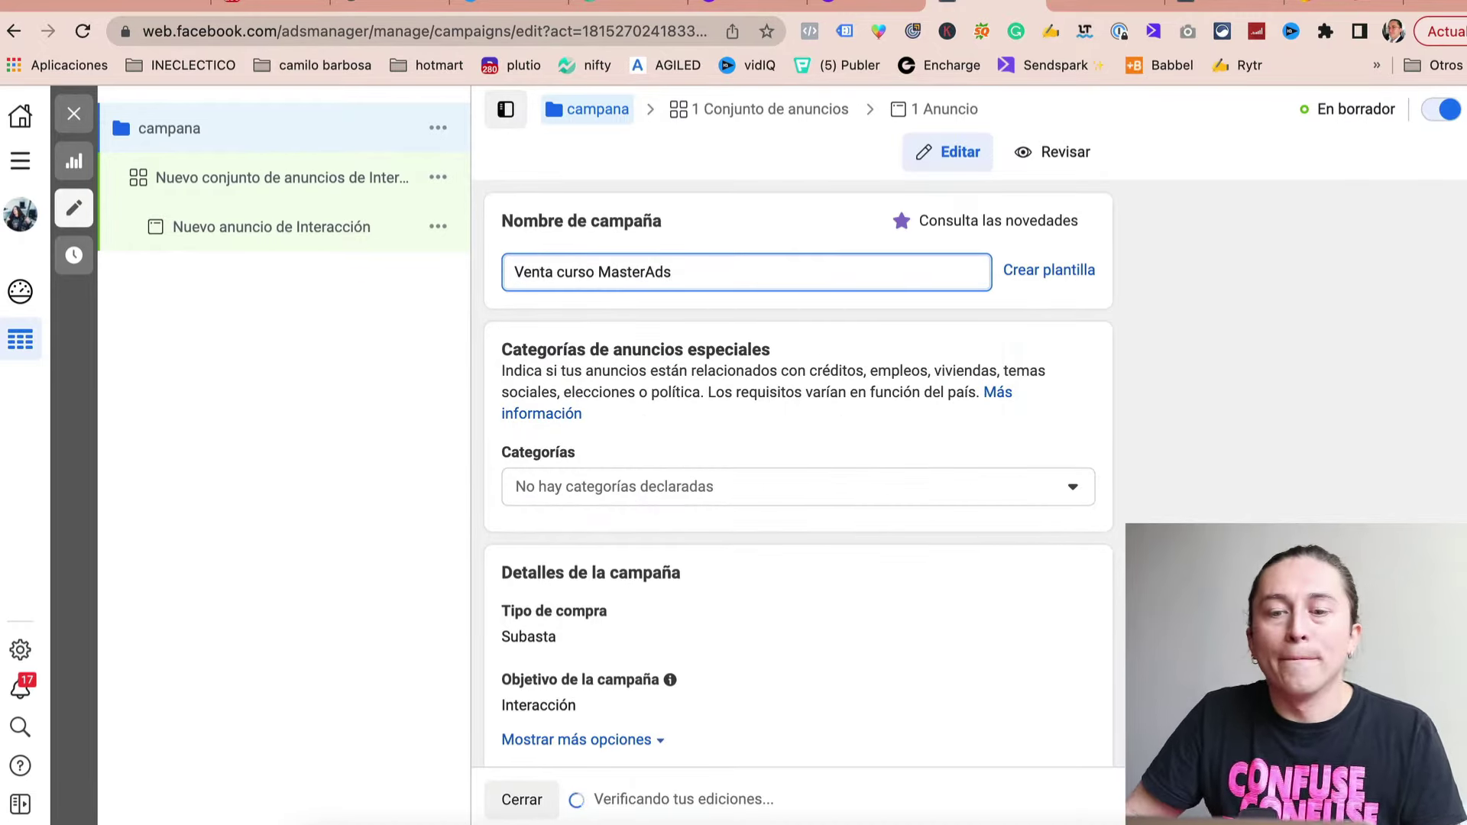
{"action": "type", "text": " - mensajes"}
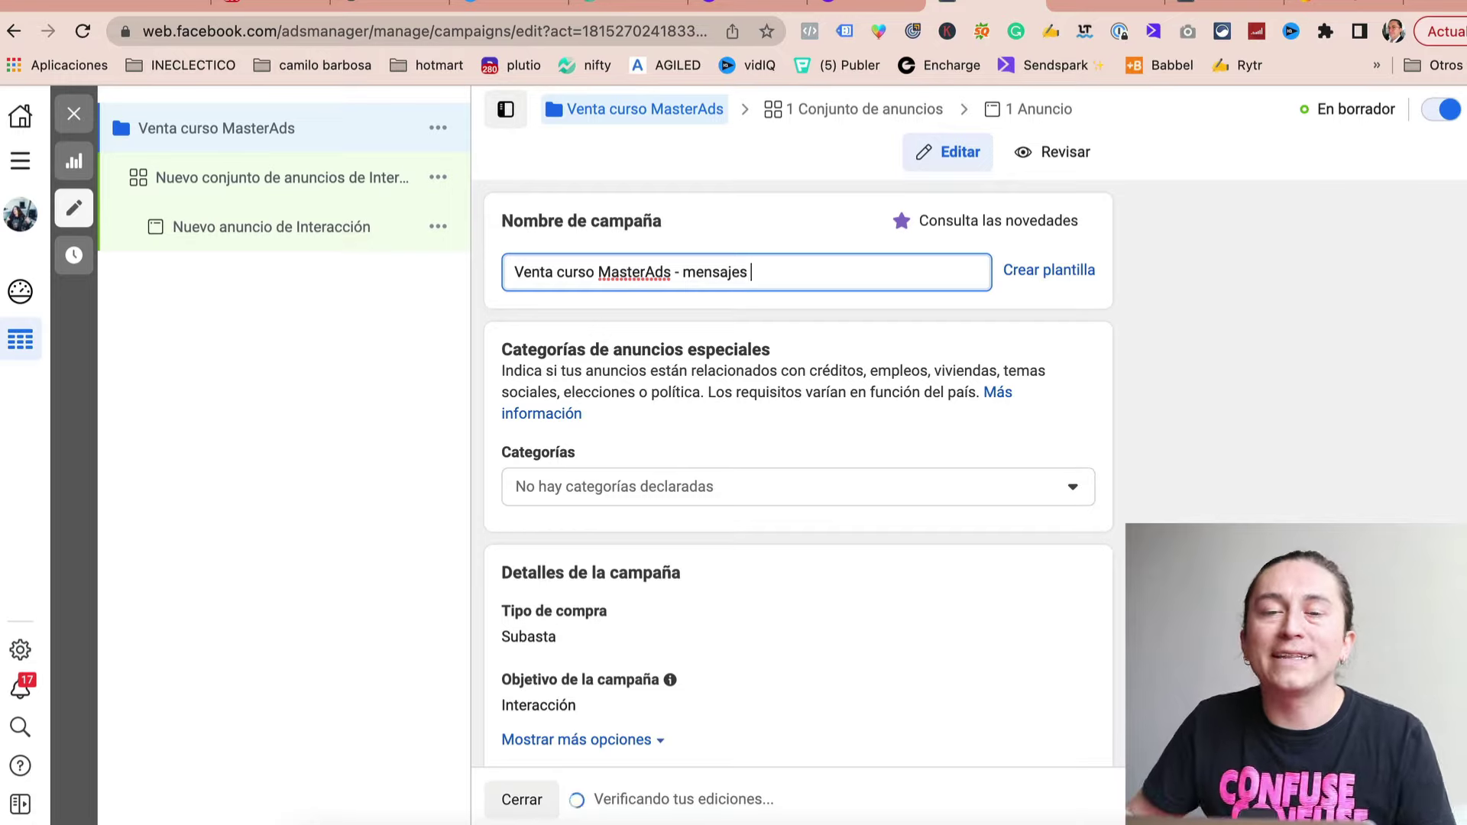
- Review the campaign's name, details, A/B test option and Advantage campaign budget section
{"action": "left_click_drag", "start_coordinate": [515, 273], "coordinate": [773, 272]}
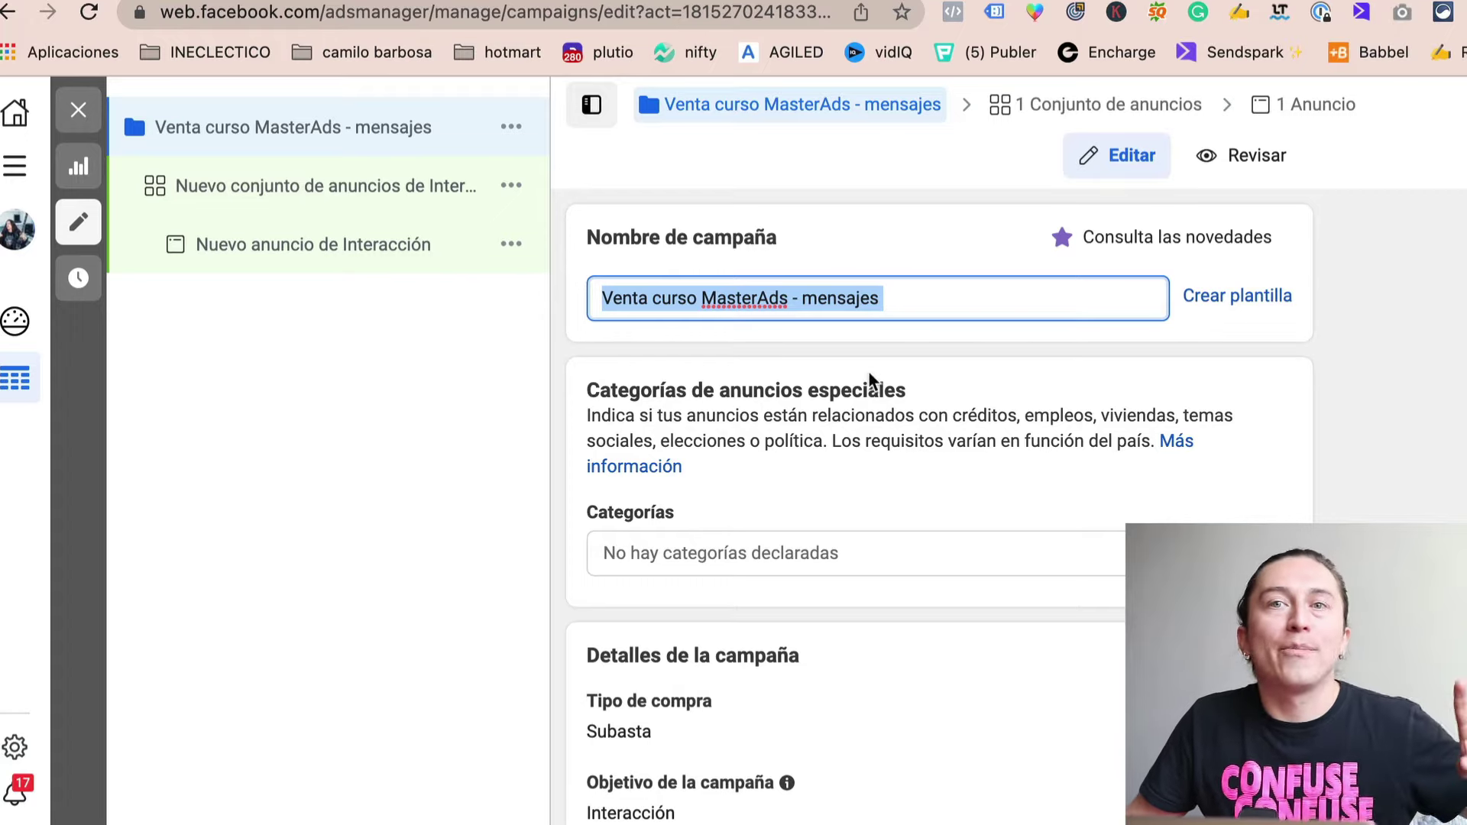
{"action": "double_click", "coordinate": [823, 298]}
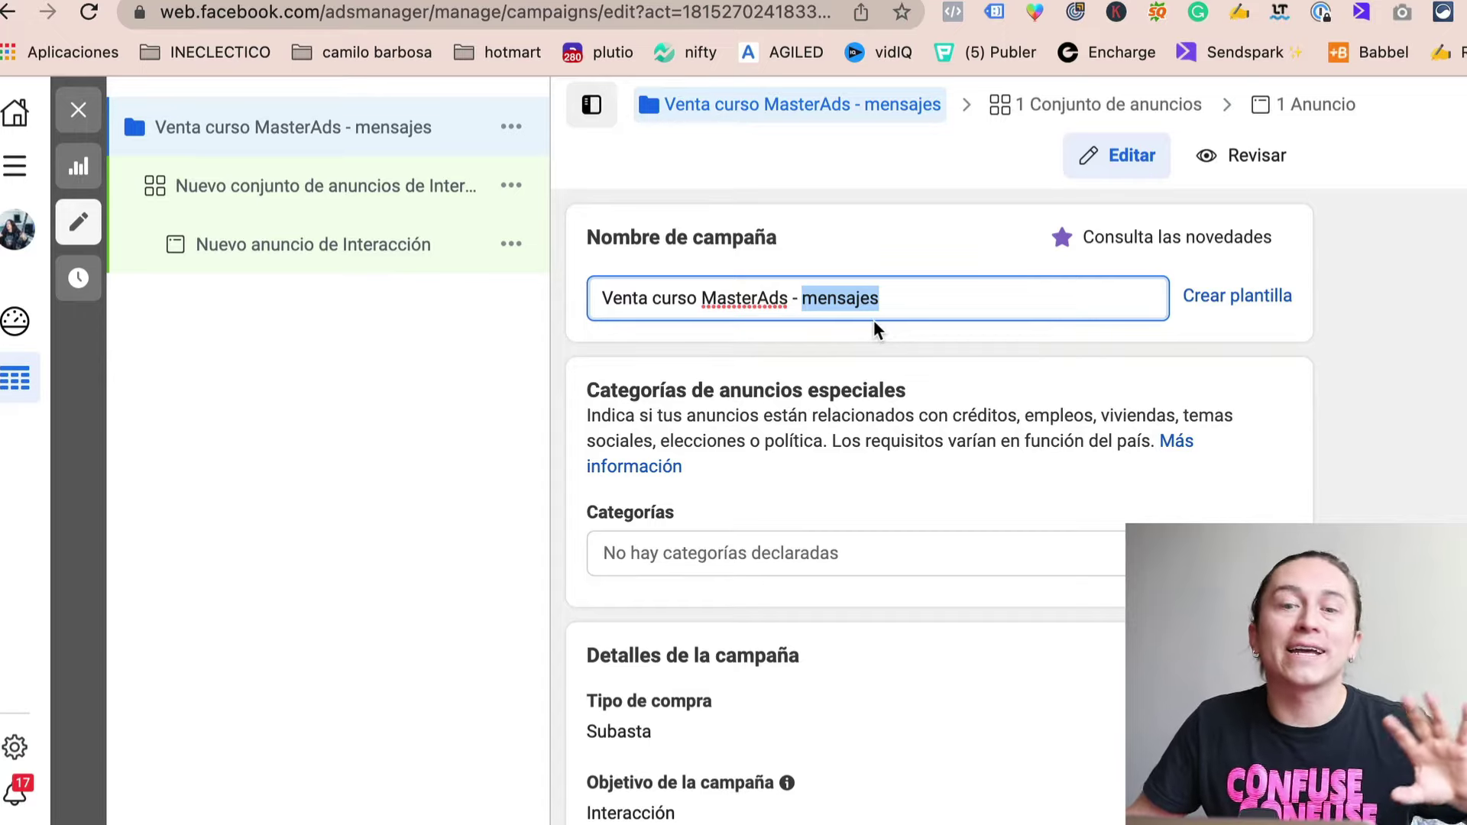
{"action": "scroll", "coordinate": [992, 633], "scroll_direction": "down", "scroll_amount": 3}
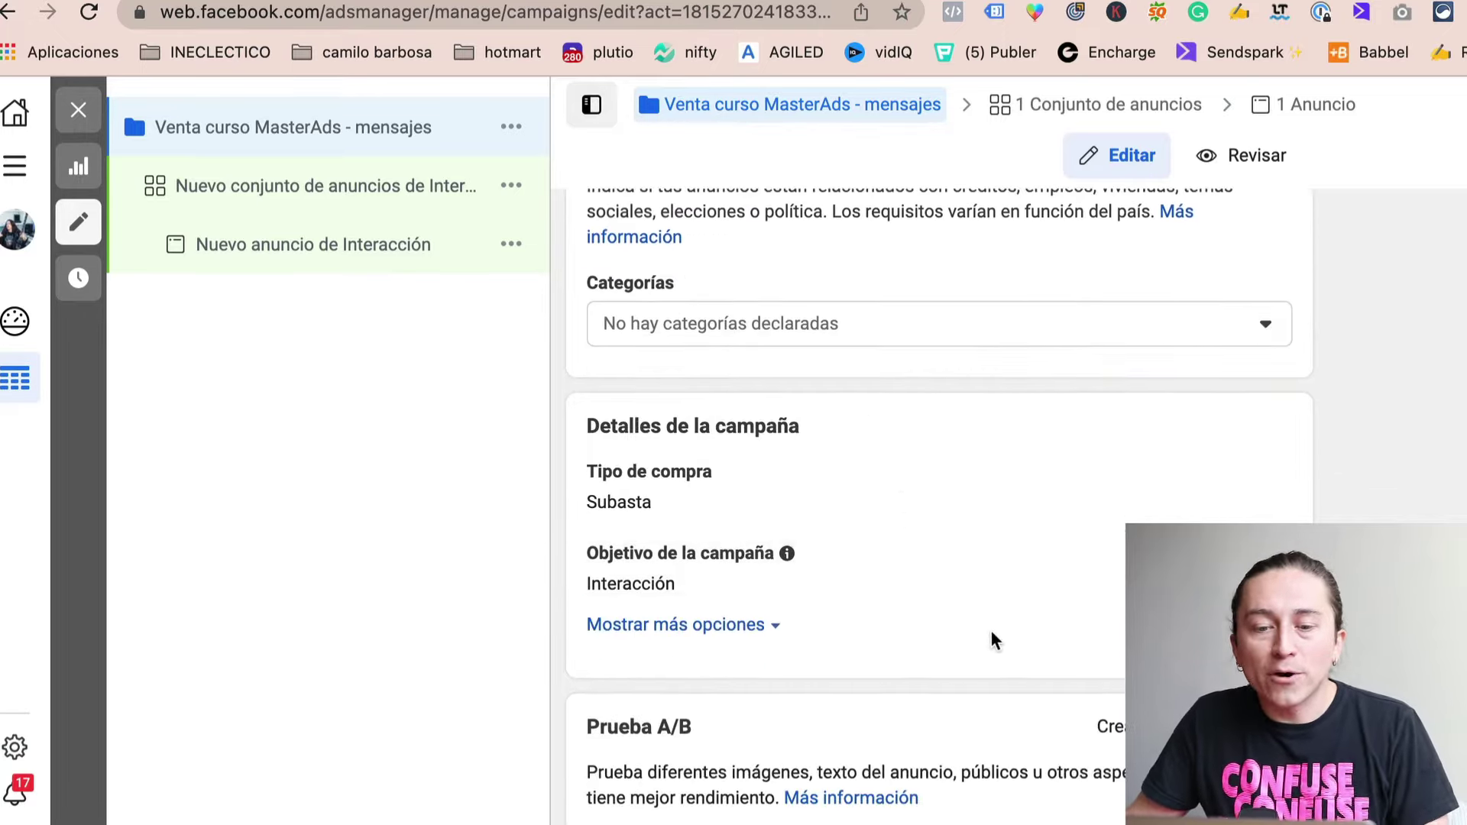
{"action": "scroll", "coordinate": [992, 630], "scroll_direction": "down", "scroll_amount": 4}
{"action": "scroll", "coordinate": [934, 541], "scroll_direction": "up", "scroll_amount": 5}
{"action": "scroll", "coordinate": [856, 456], "scroll_direction": "down", "scroll_amount": 4}
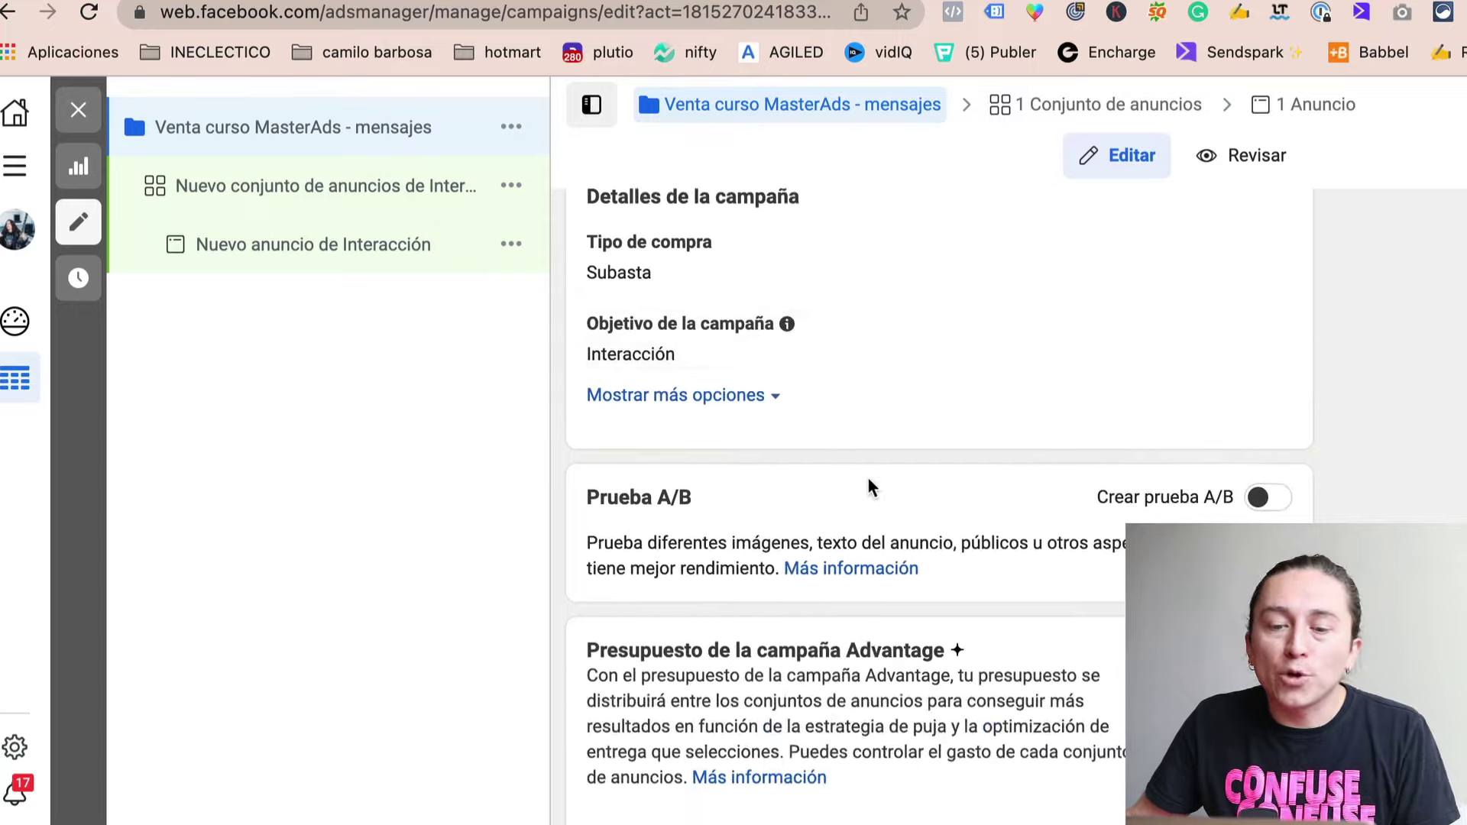
{"action": "scroll", "coordinate": [917, 550], "scroll_direction": "down", "scroll_amount": 5}
{"action": "triple_click", "coordinate": [763, 292]}
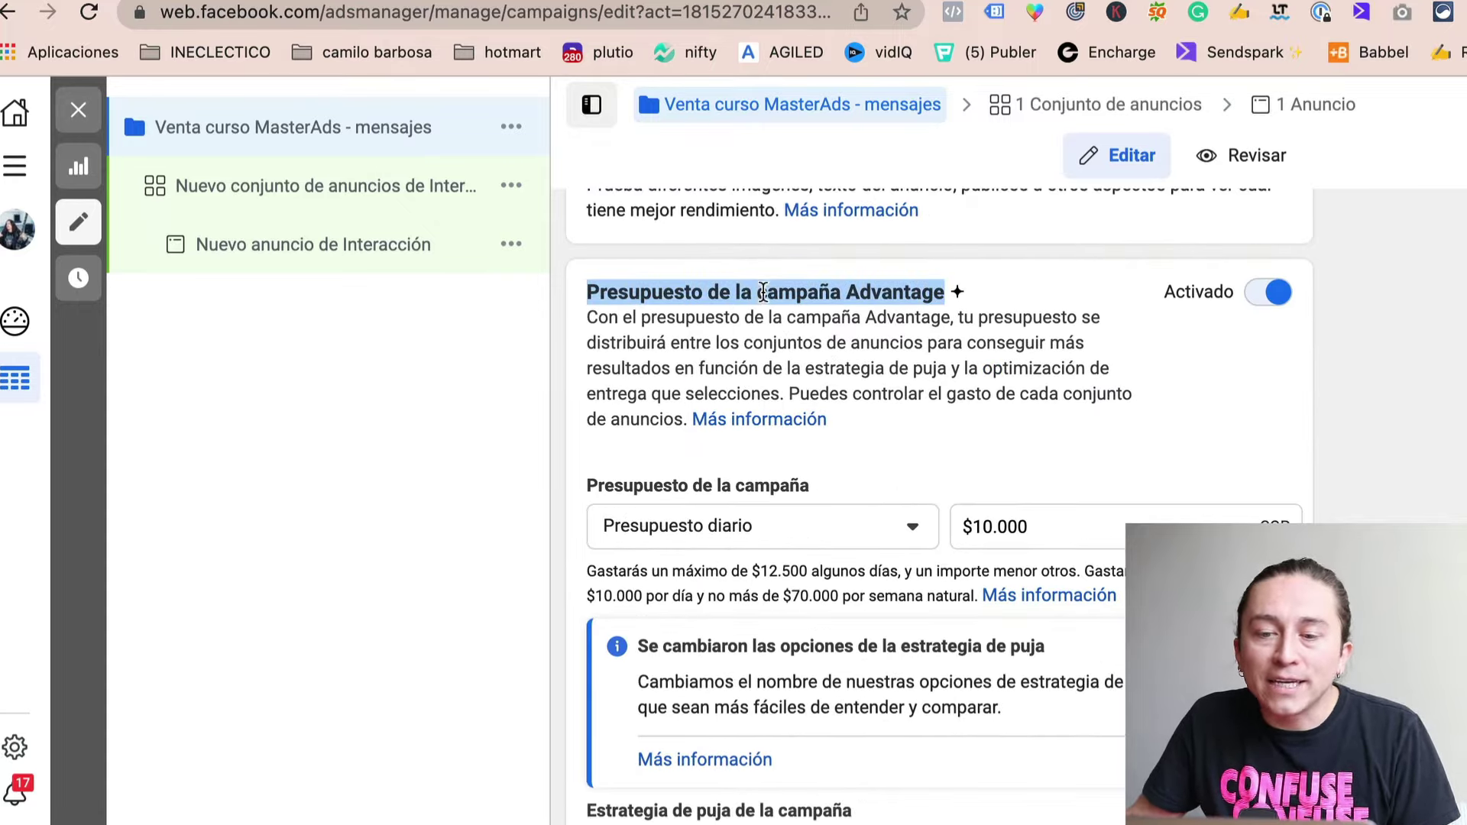
{"action": "double_click", "coordinate": [898, 291]}
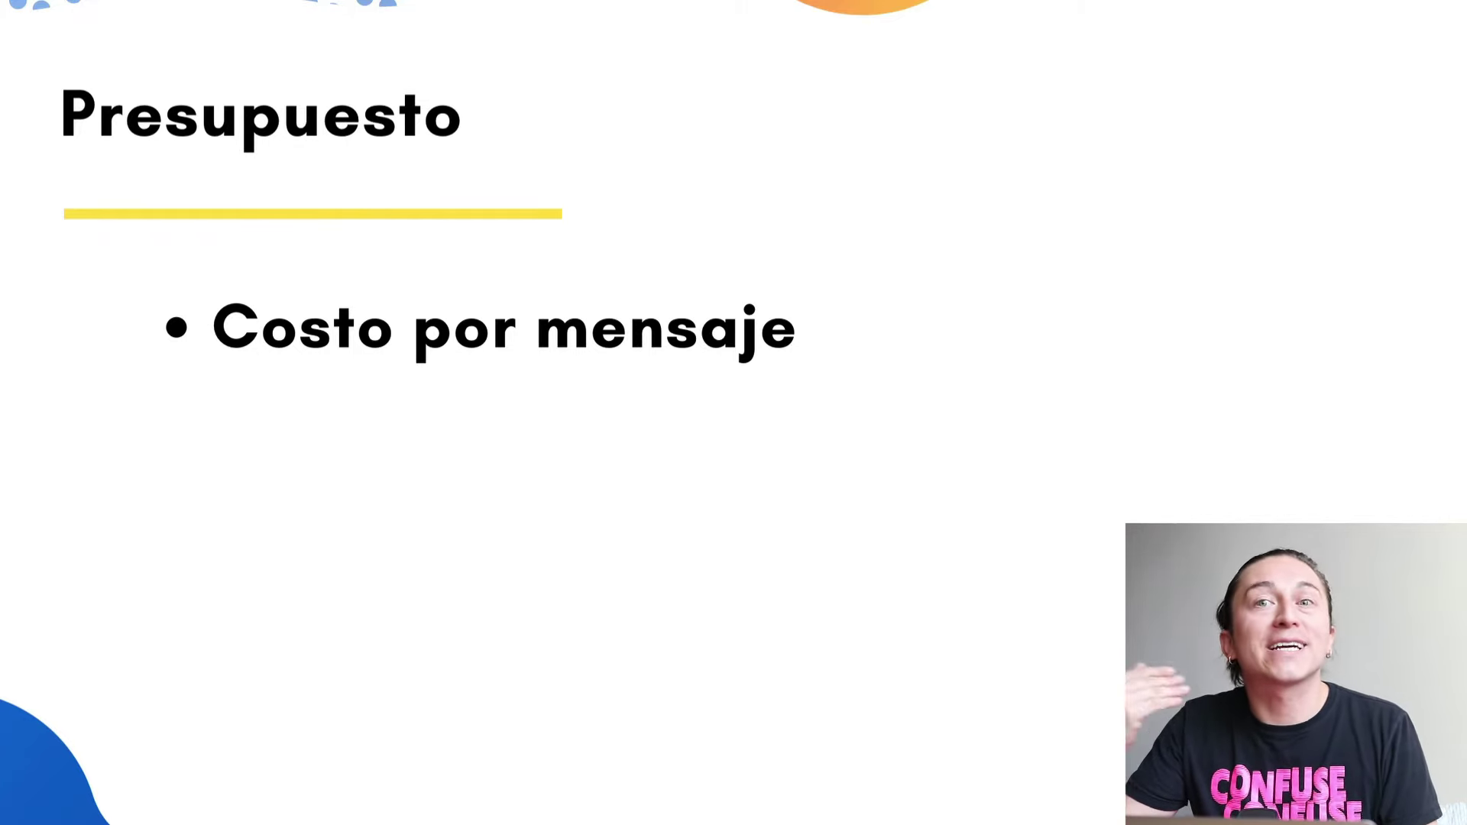
- Switch to the Canva presentation and place a copy of page 7's bullet text box below the list, reading "1 dolar por dia"
{"action": "left_click", "coordinate": [728, 388]}
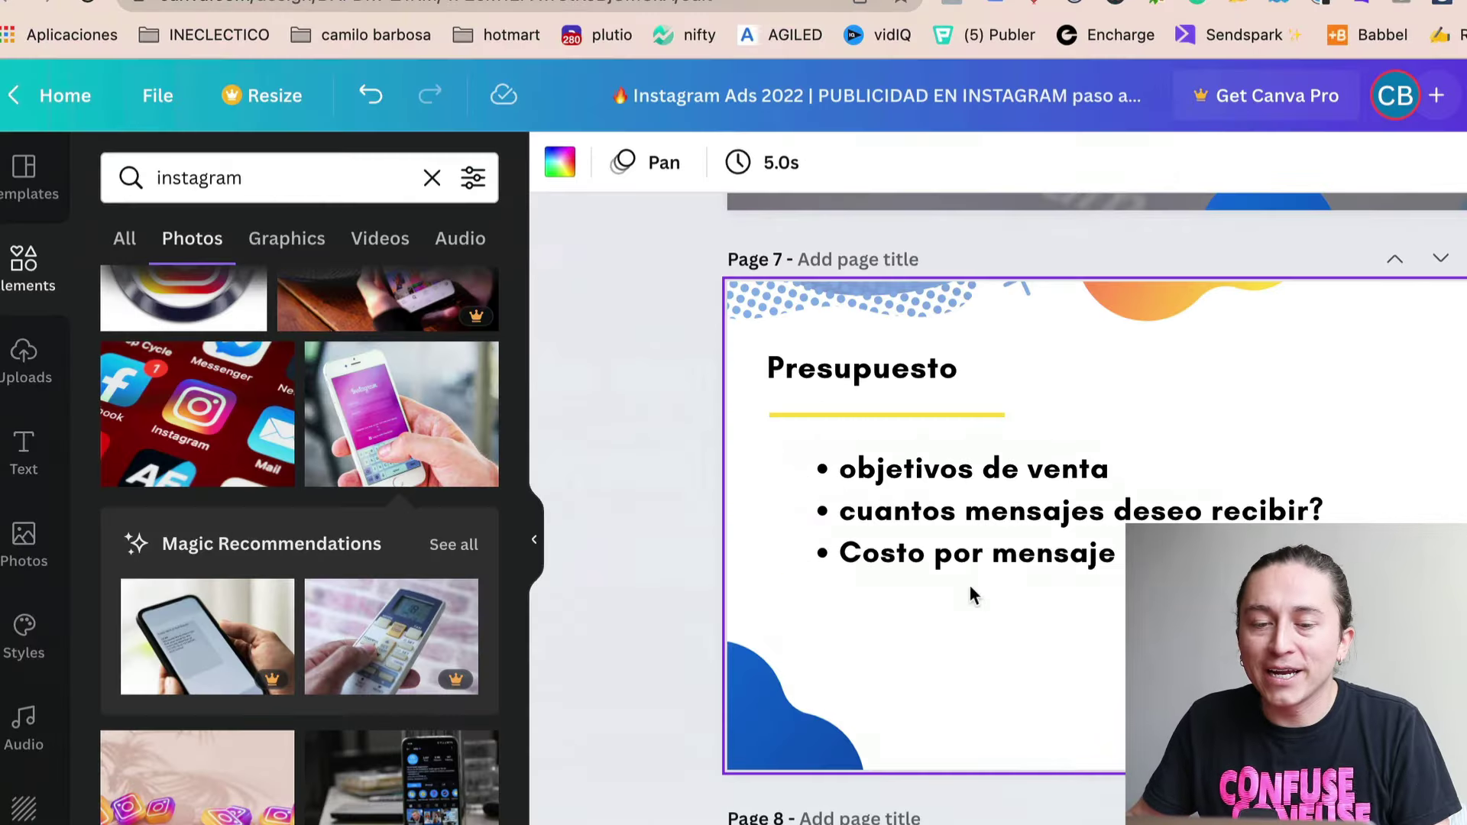
{"action": "left_click", "coordinate": [1131, 459]}
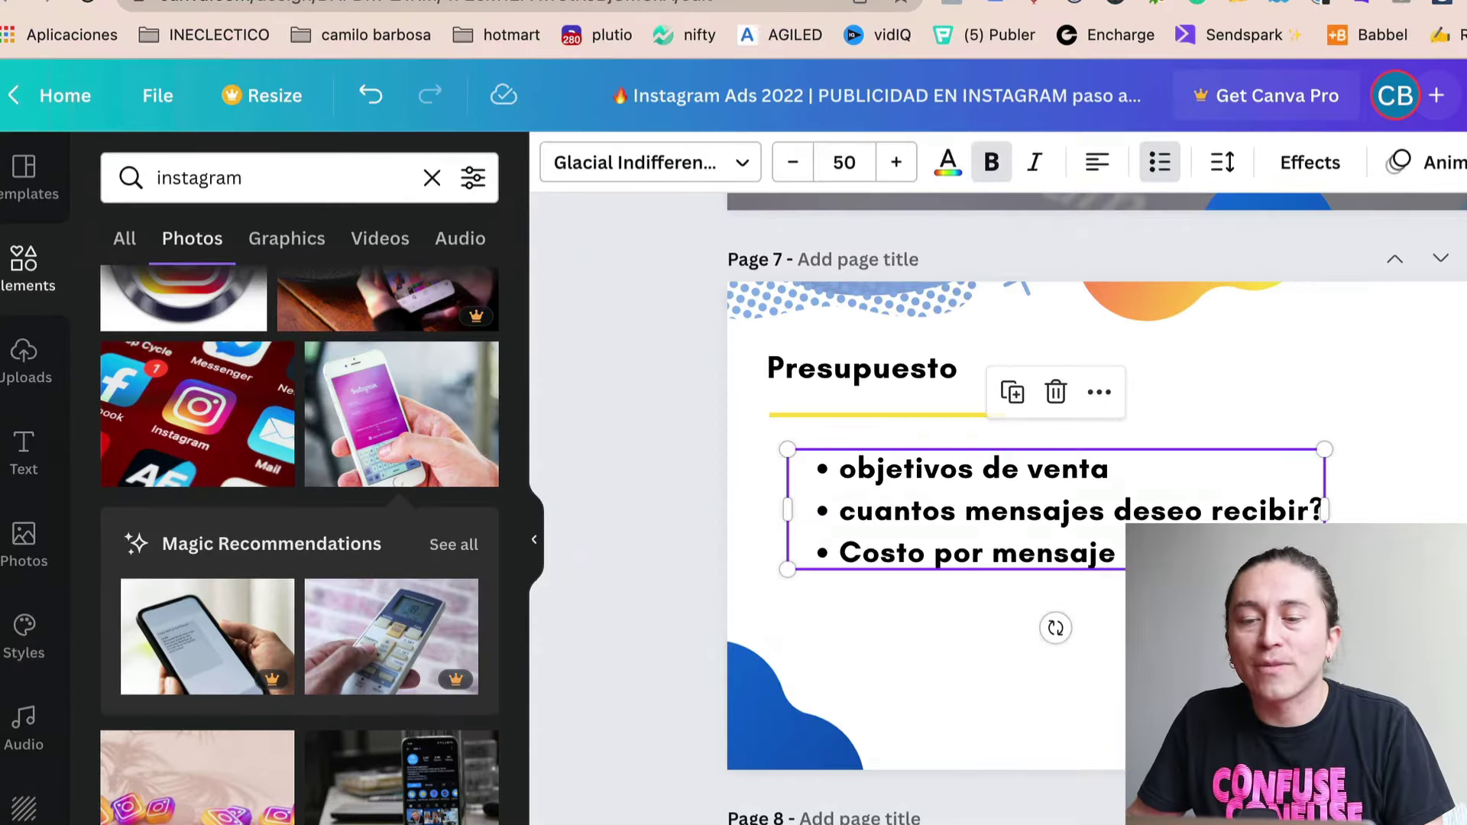
{"action": "left_click_drag", "start_coordinate": [1325, 569], "coordinate": [1245, 547]}
{"action": "left_click_drag", "start_coordinate": [1016, 497], "coordinate": [1307, 676]}
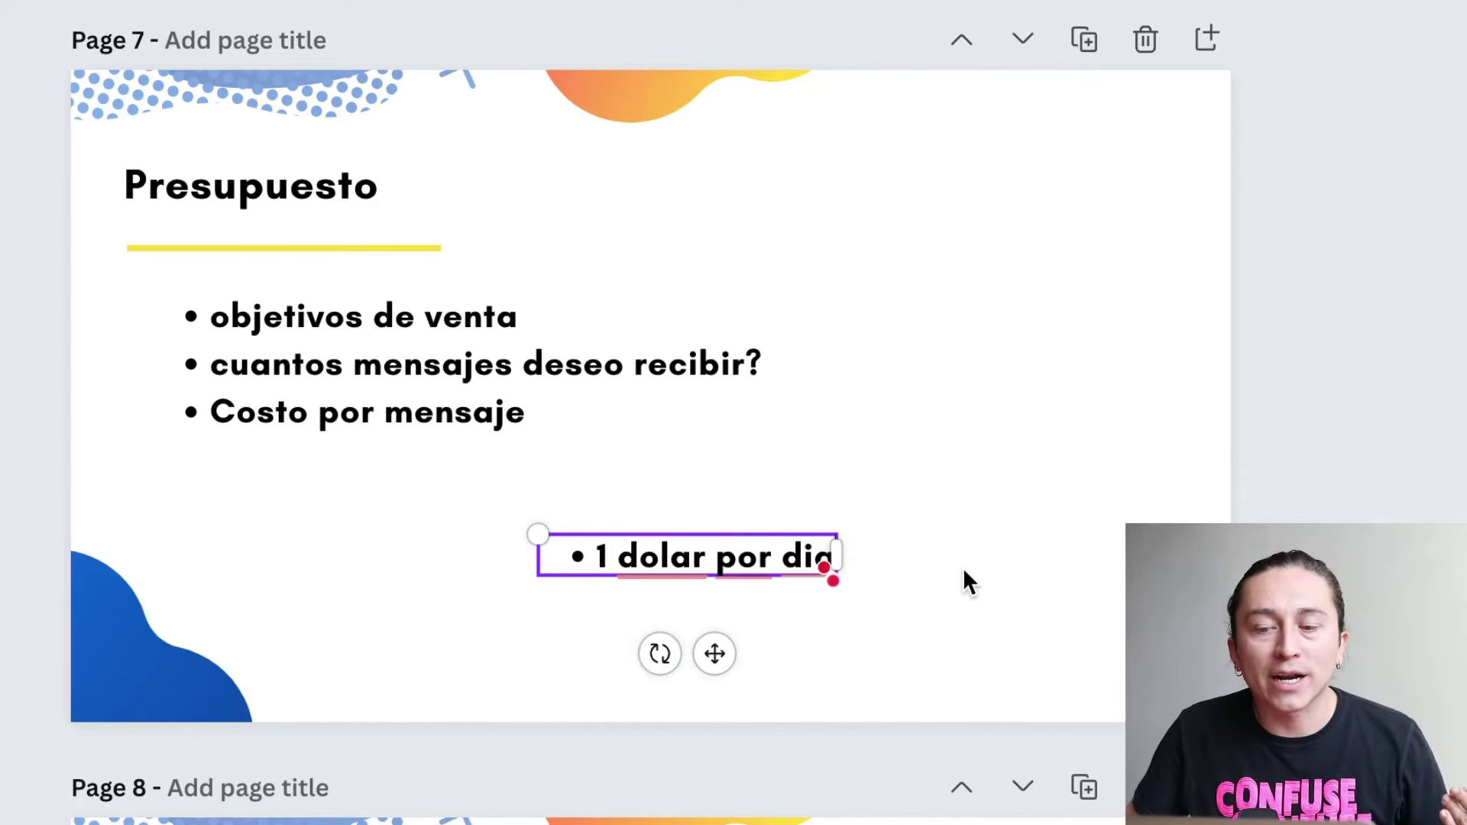
- Add the bullet "5 mensajes" under "1 dolar por dia" and move the text box closer to the main list
{"action": "key", "text": "Return"}
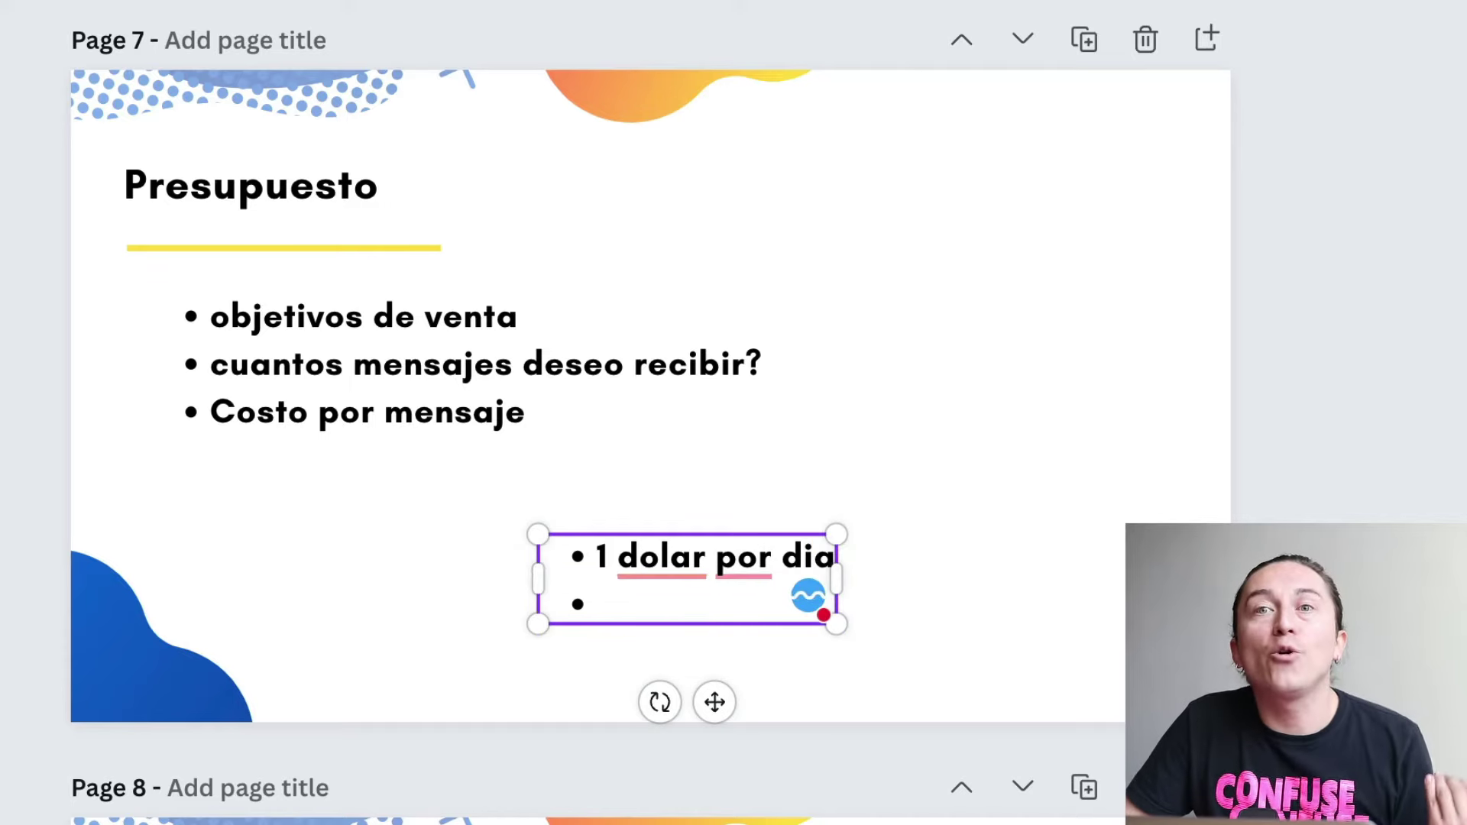
{"action": "type", "text": "5 mensajes"}
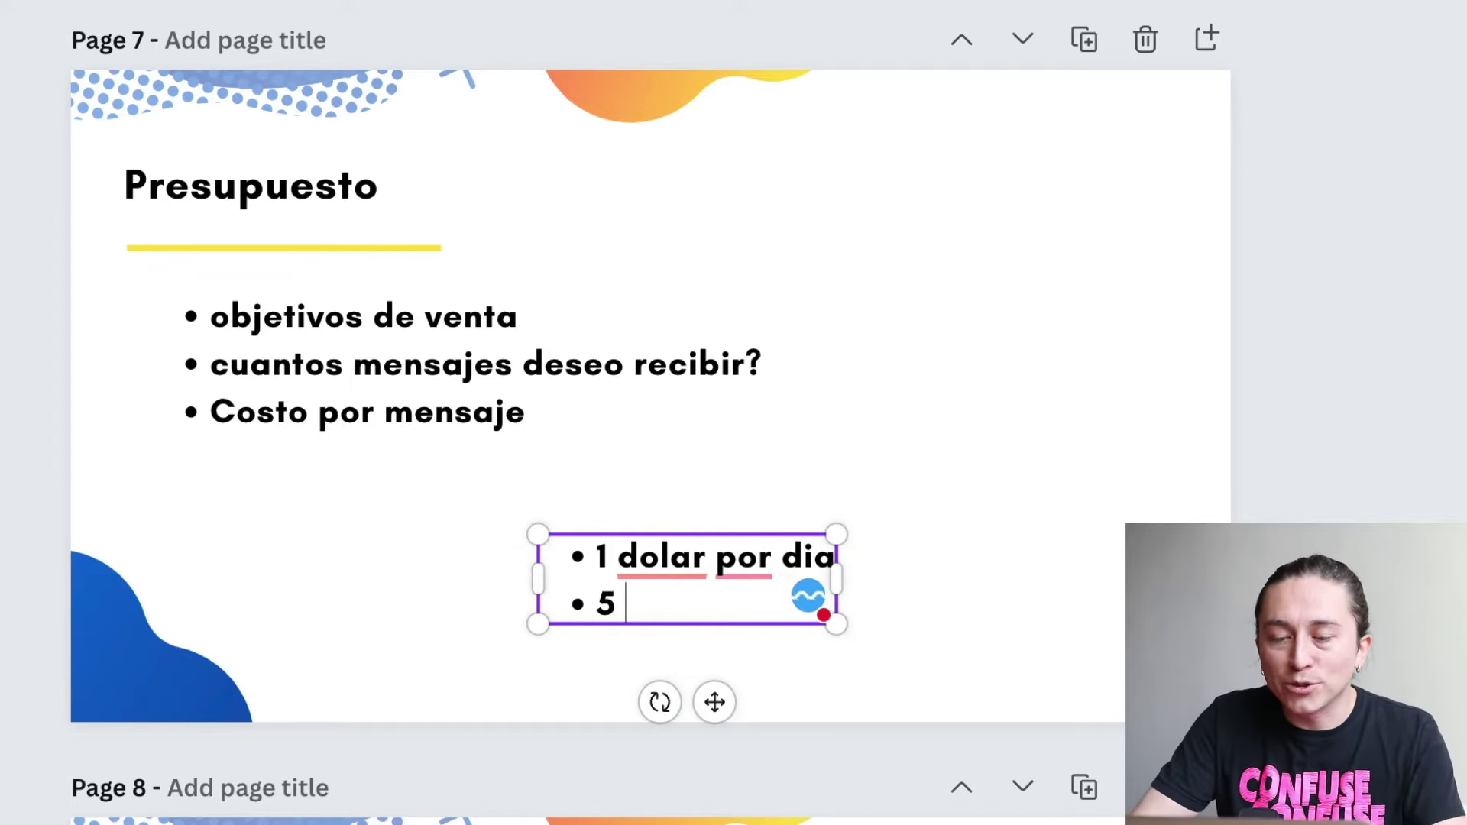
{"action": "left_click", "coordinate": [965, 589]}
{"action": "left_click_drag", "start_coordinate": [777, 552], "coordinate": [721, 522]}
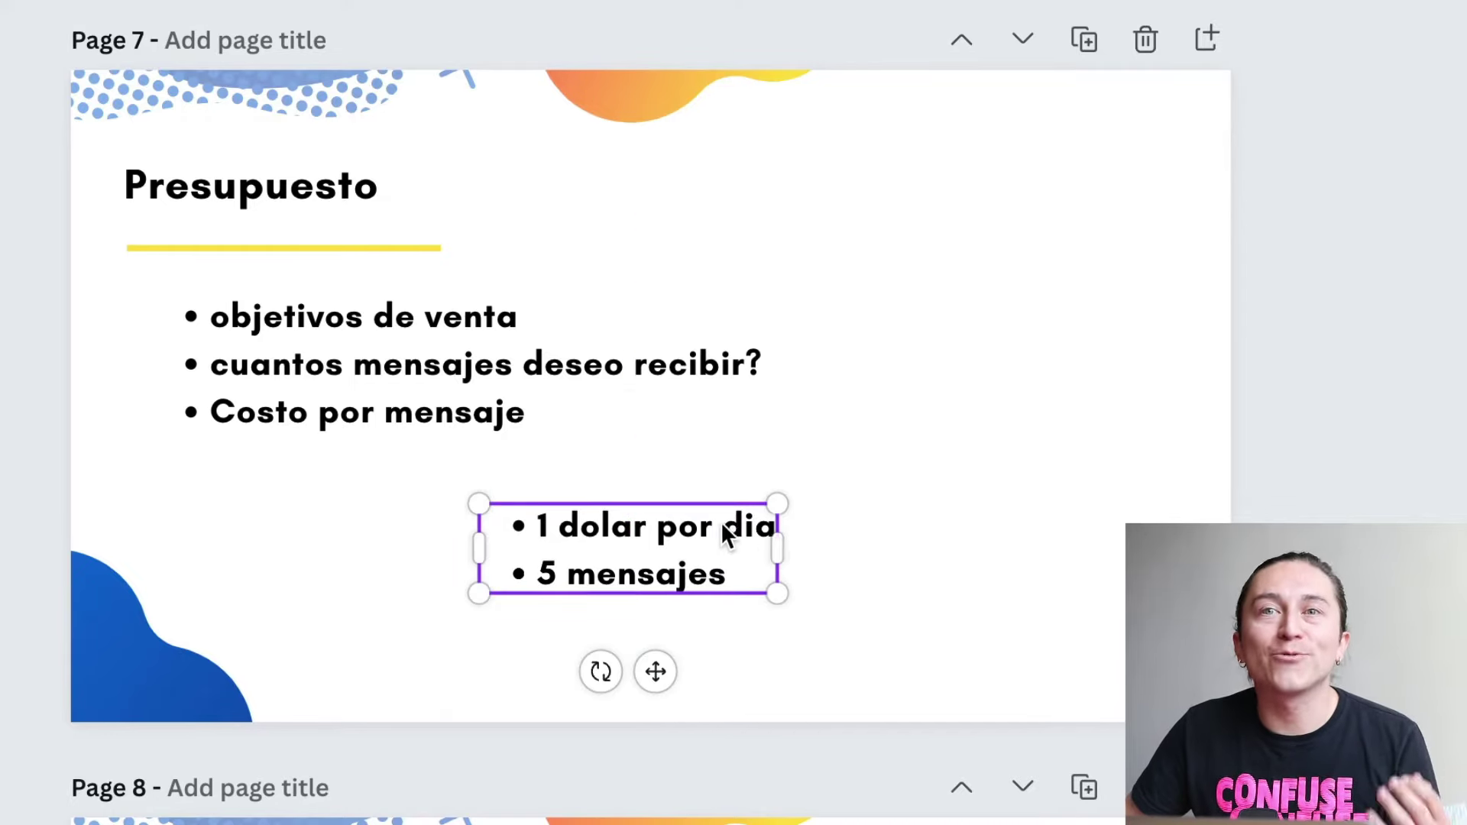
- Enlarge the lower text box on page 7 and add the bullet "20 mensajes:" under "5 mensajes"
{"action": "left_click_drag", "start_coordinate": [764, 582], "coordinate": [852, 557]}
{"action": "left_click", "coordinate": [953, 579]}
{"action": "key", "text": "Return"}
{"action": "type", "text": "20 mensajes"}
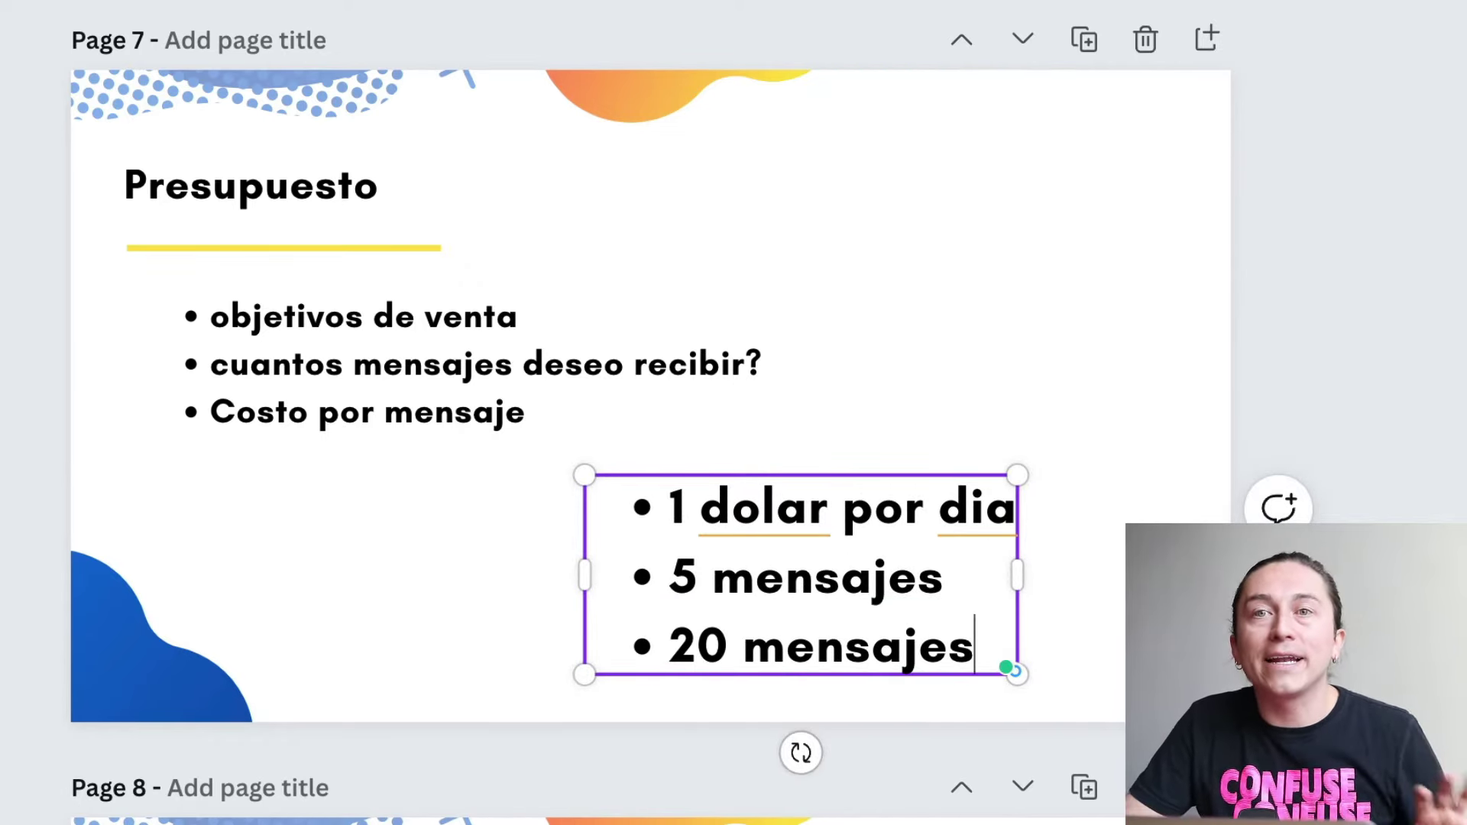
{"action": "type", "text": ":"}
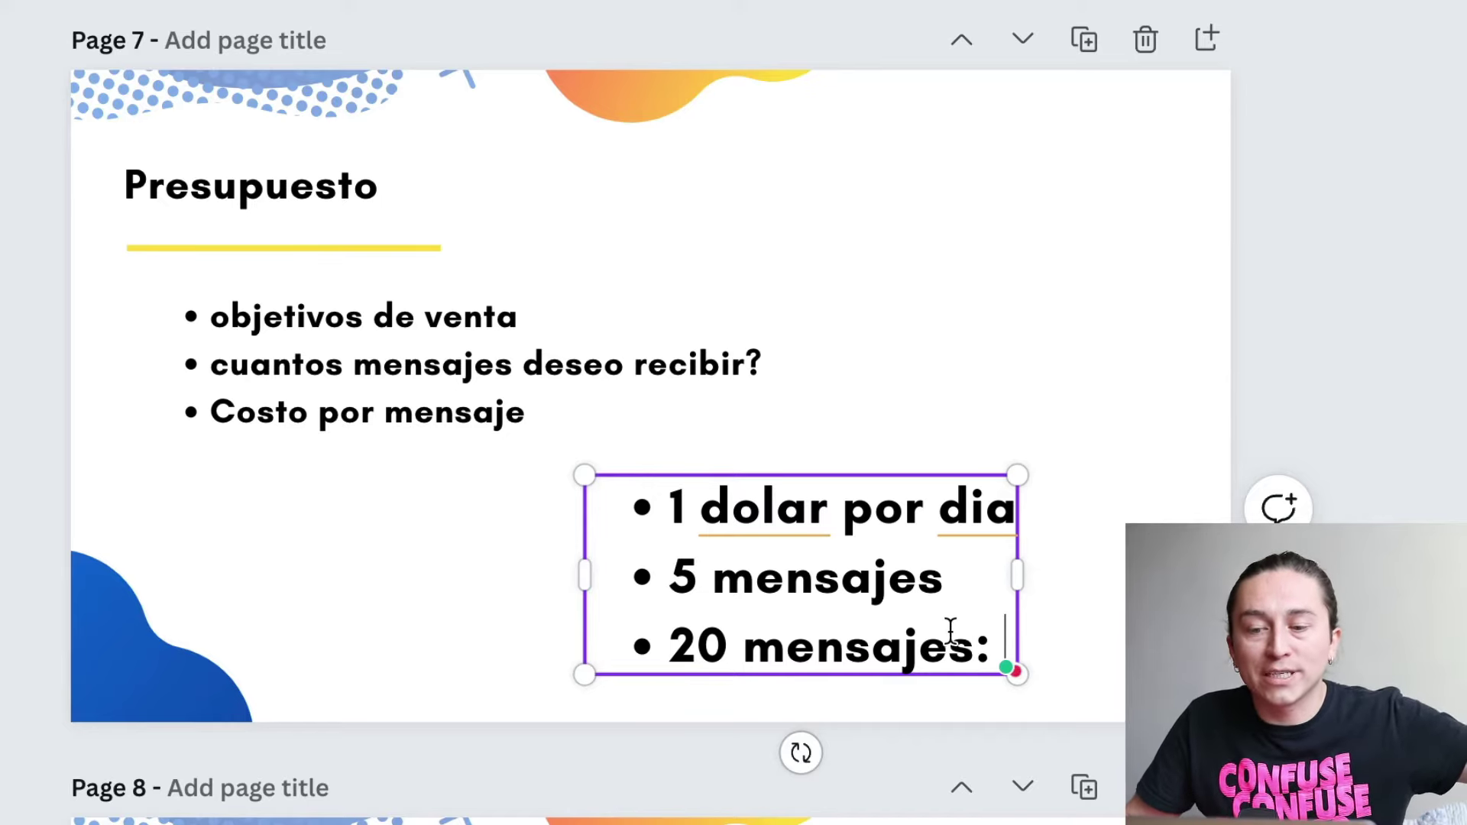
{"action": "left_click_drag", "start_coordinate": [698, 579], "coordinate": [923, 579]}
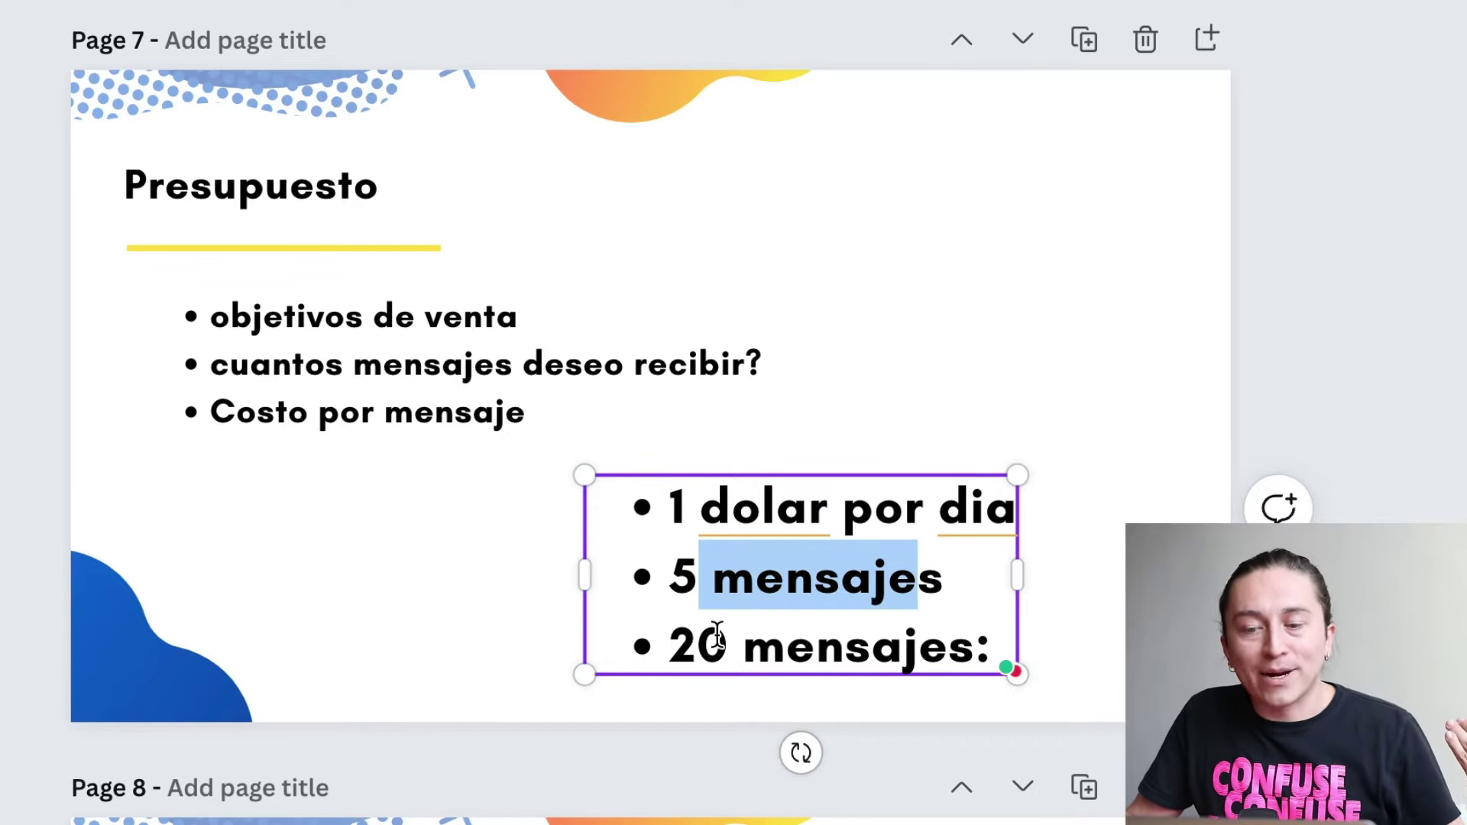
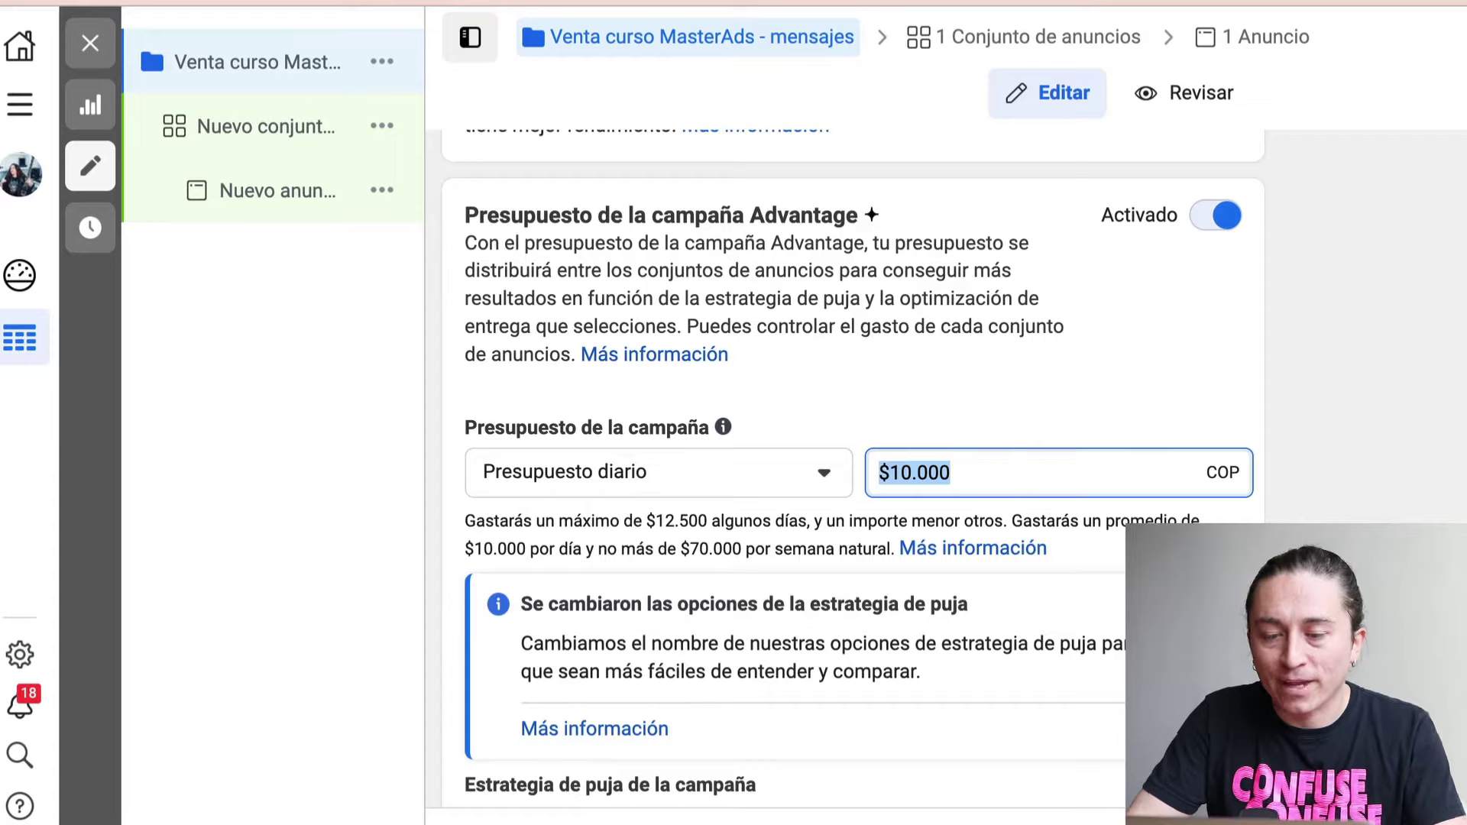
- Switch to Meta Ads Manager and set the campaign's daily budget to $10.000 COP
{"action": "type", "text": "10"}
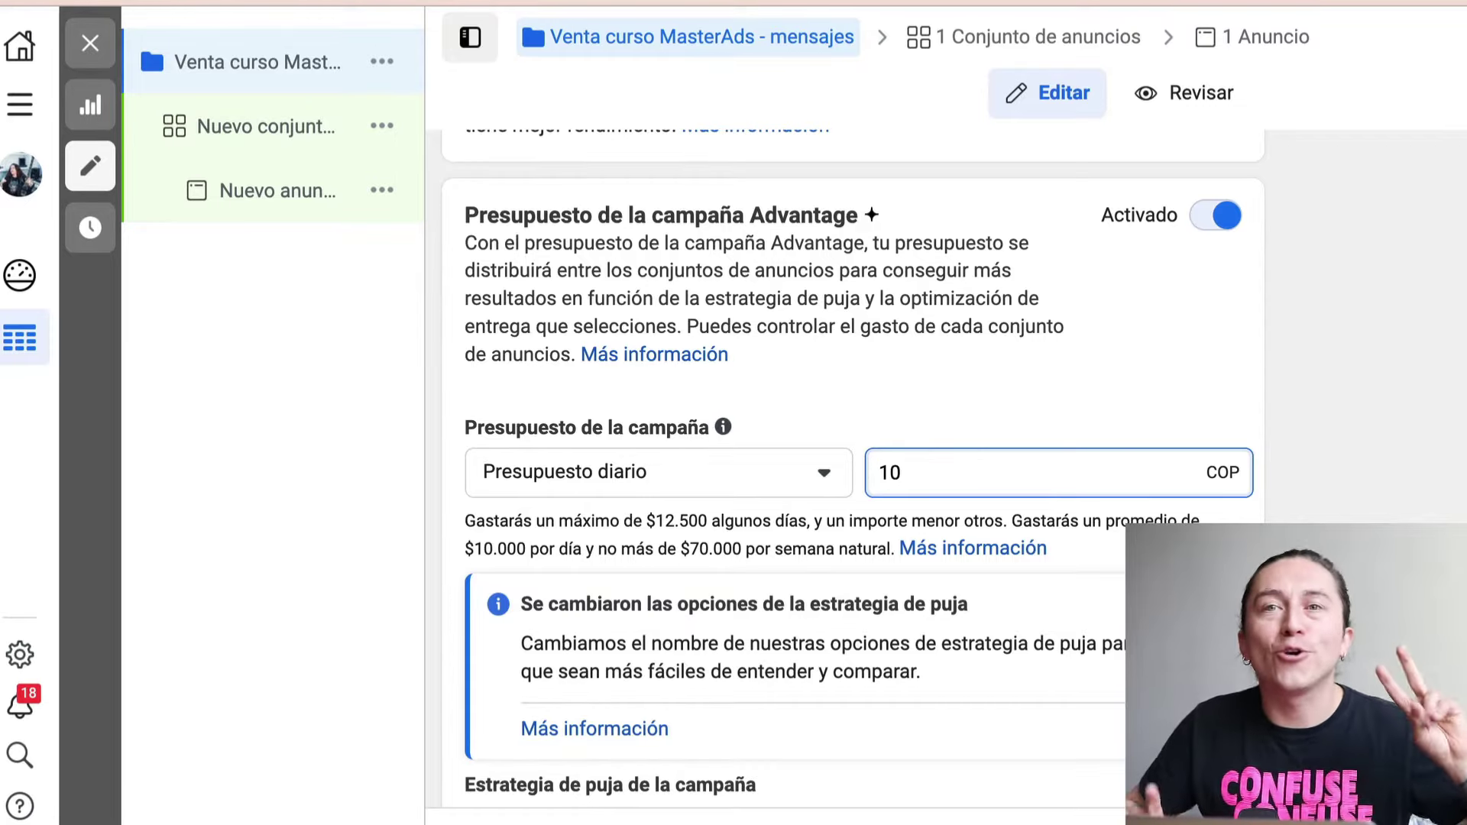
{"action": "type", "text": ".00"}
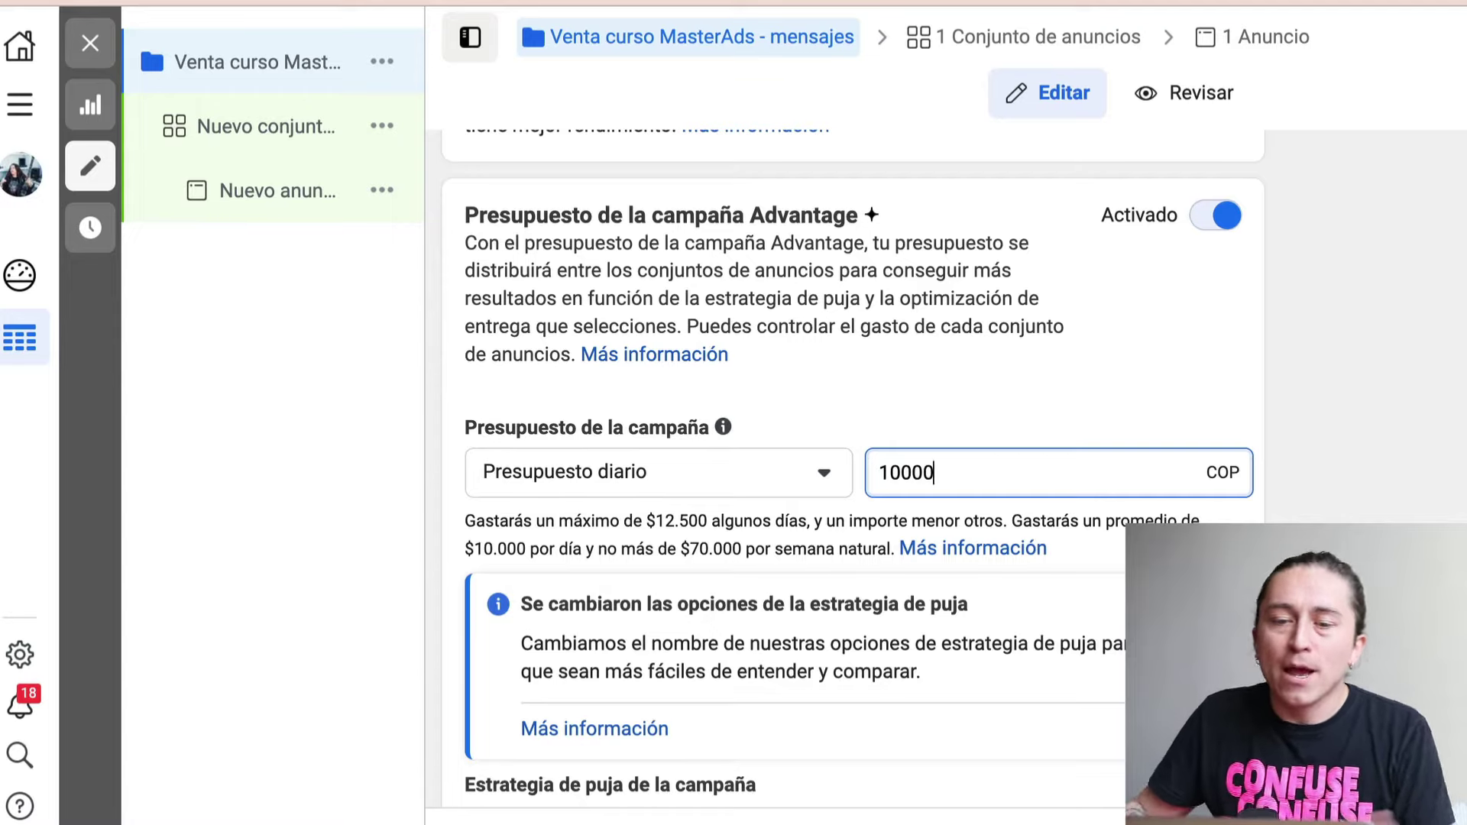
{"action": "type", "text": "0"}
{"action": "key", "text": "Tab"}
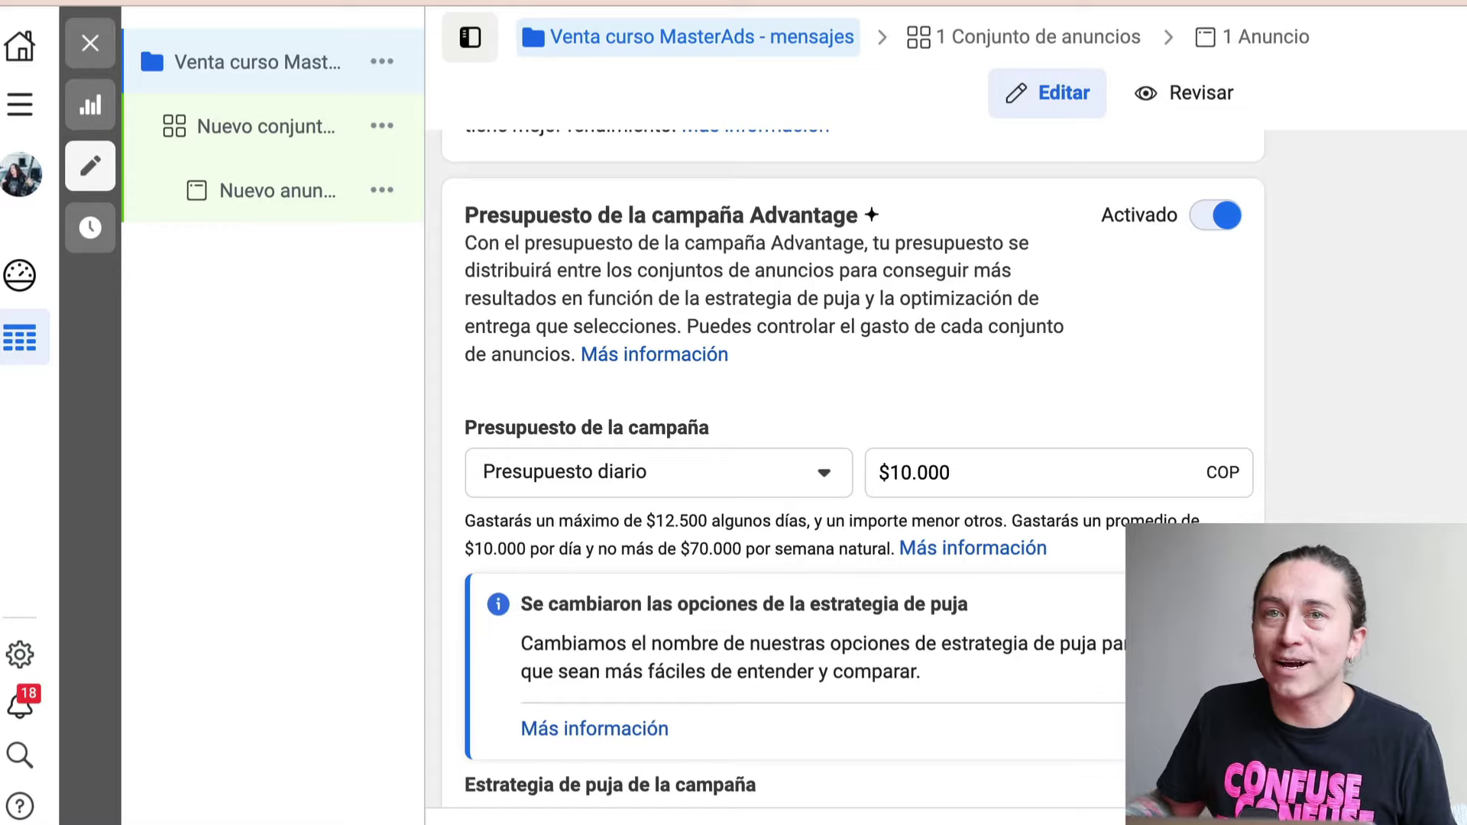
{"action": "scroll", "coordinate": [942, 444], "scroll_direction": "down", "scroll_amount": 1}
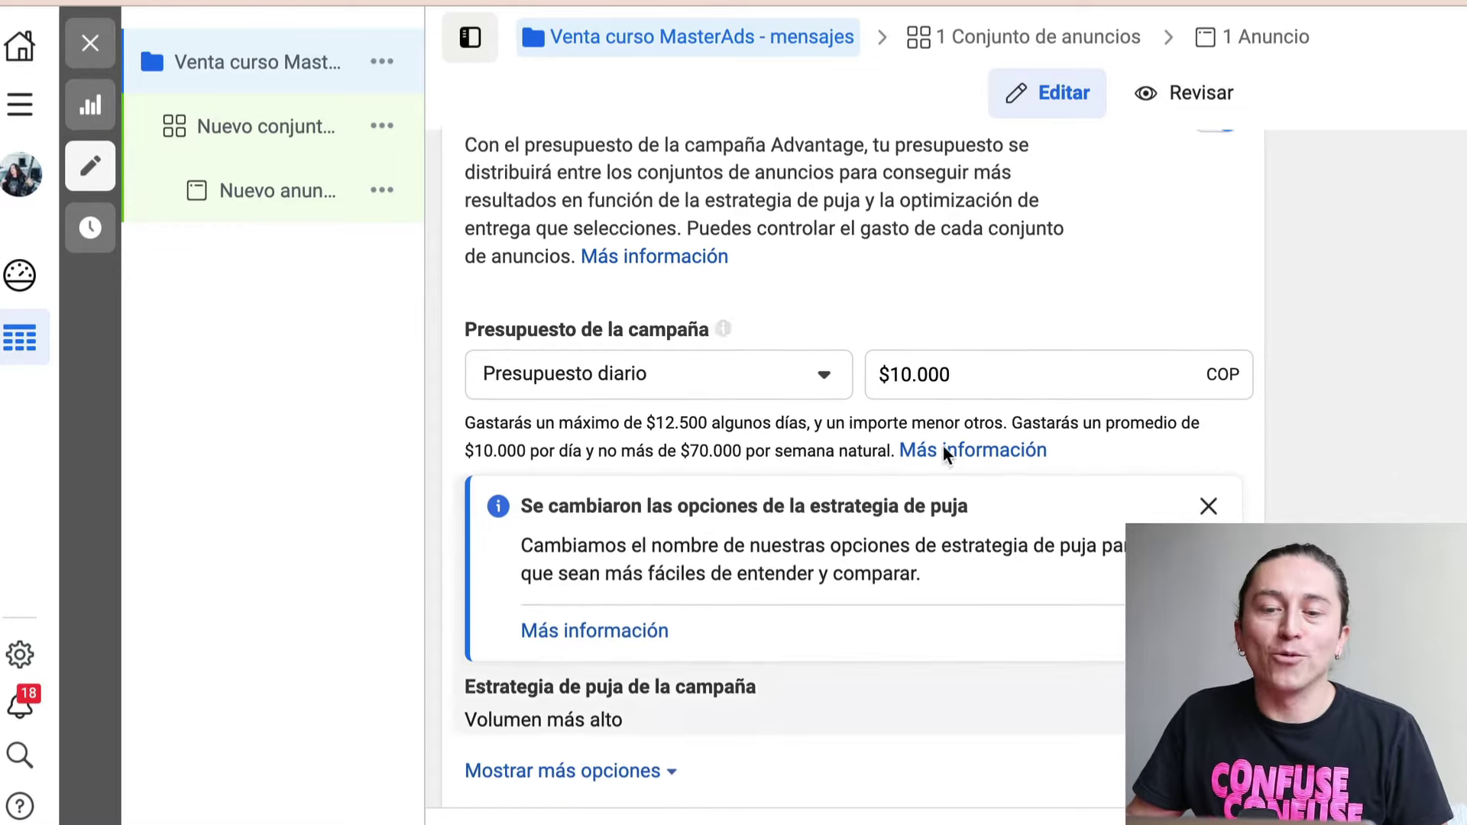
{"action": "triple_click", "coordinate": [915, 373]}
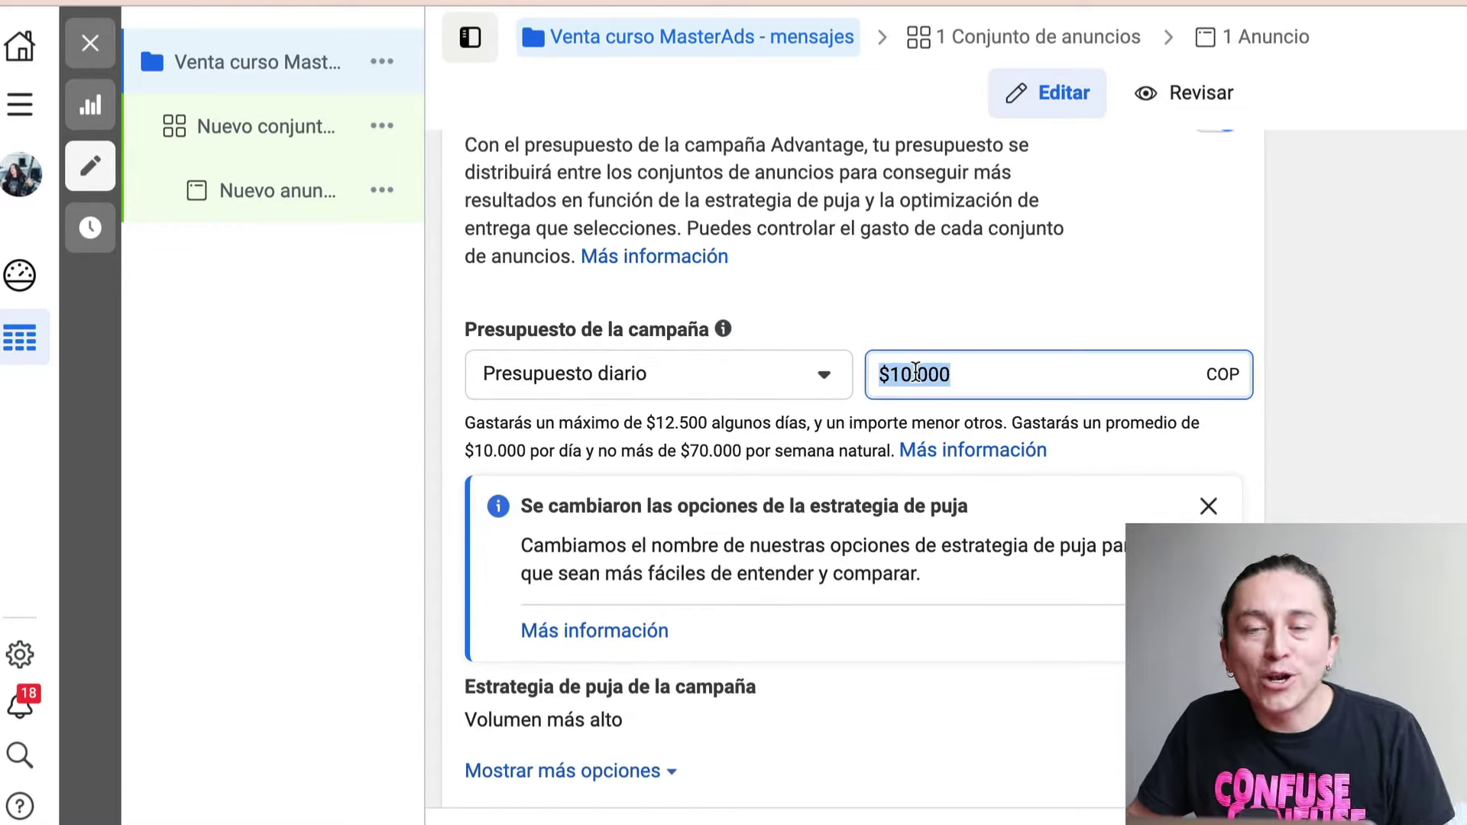
{"action": "left_click", "coordinate": [684, 378]}
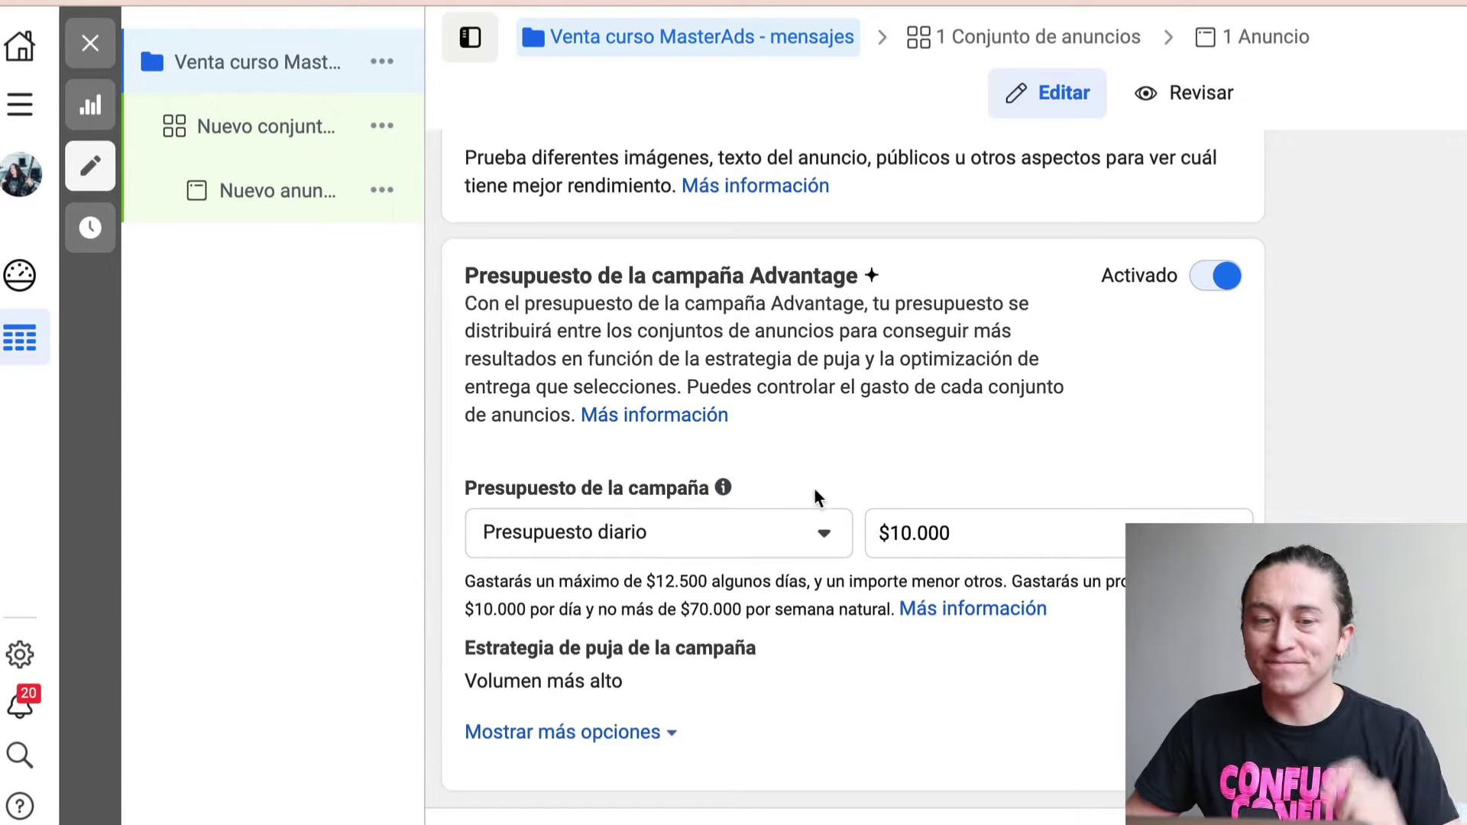
- Open the campaign's ad set and look through the published posts on the Instagram profile
{"action": "left_click", "coordinate": [241, 136]}
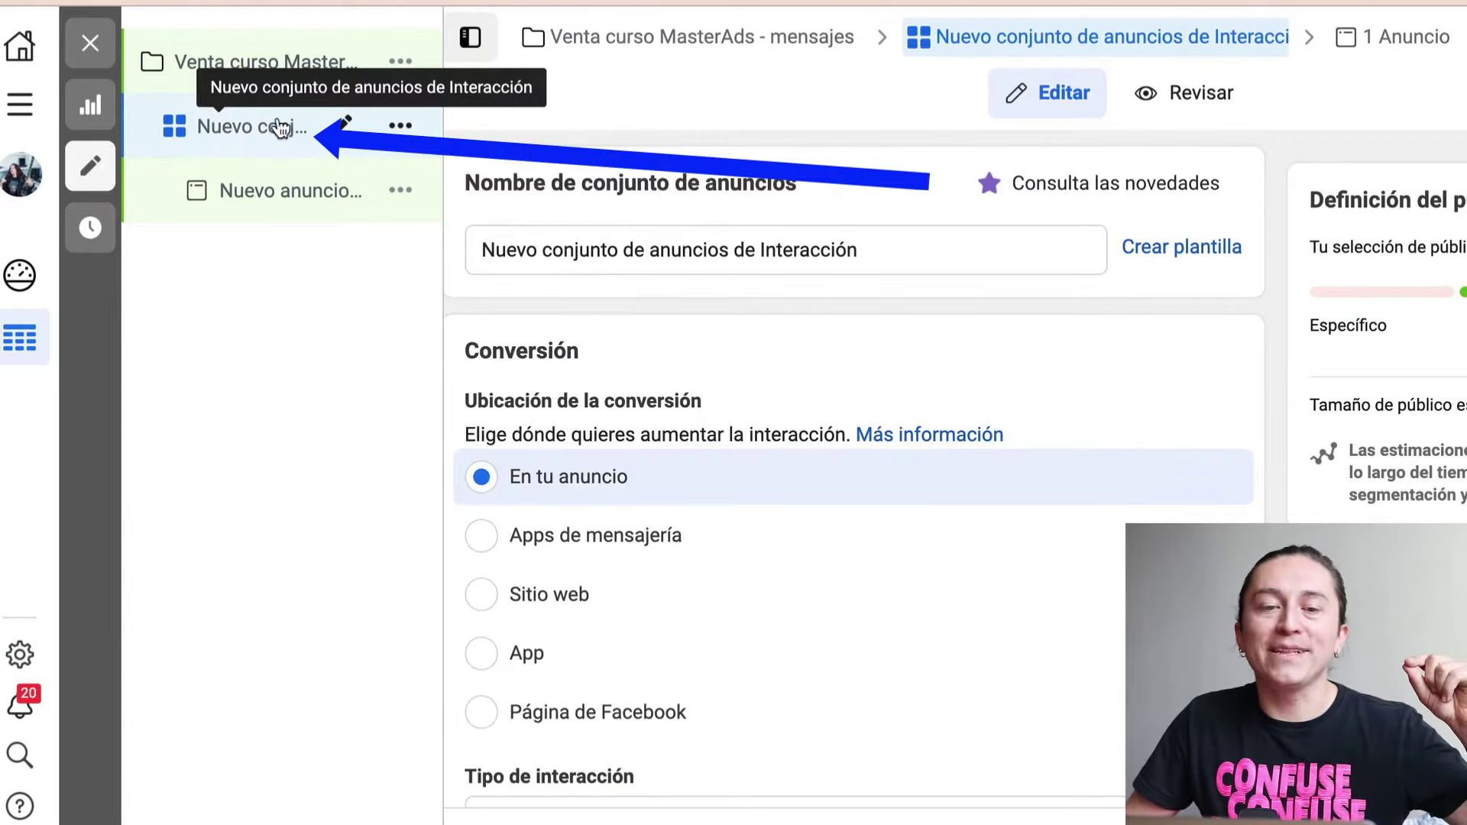
{"action": "left_click", "coordinate": [676, 243]}
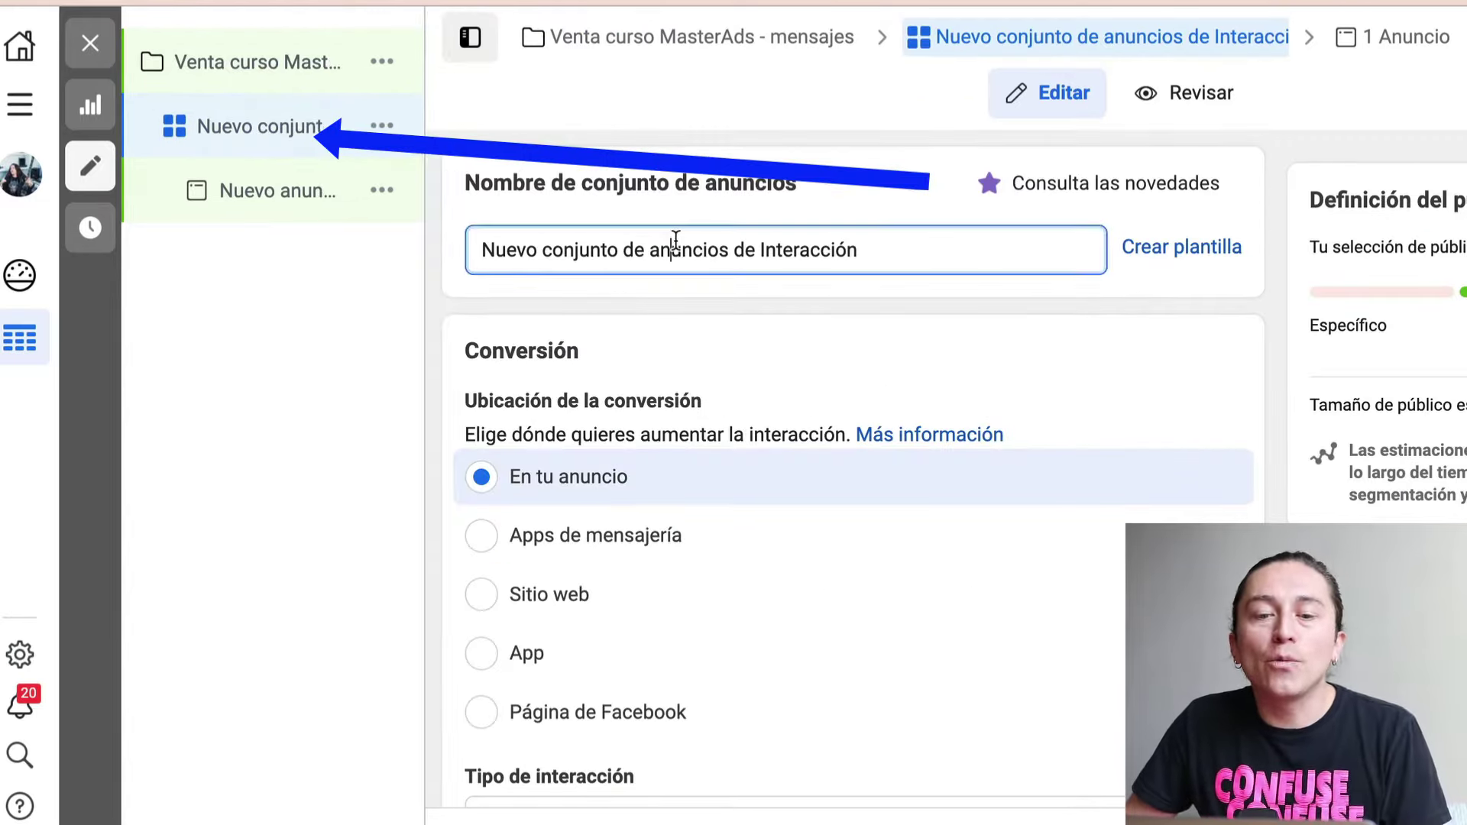
{"action": "triple_click", "coordinate": [676, 243]}
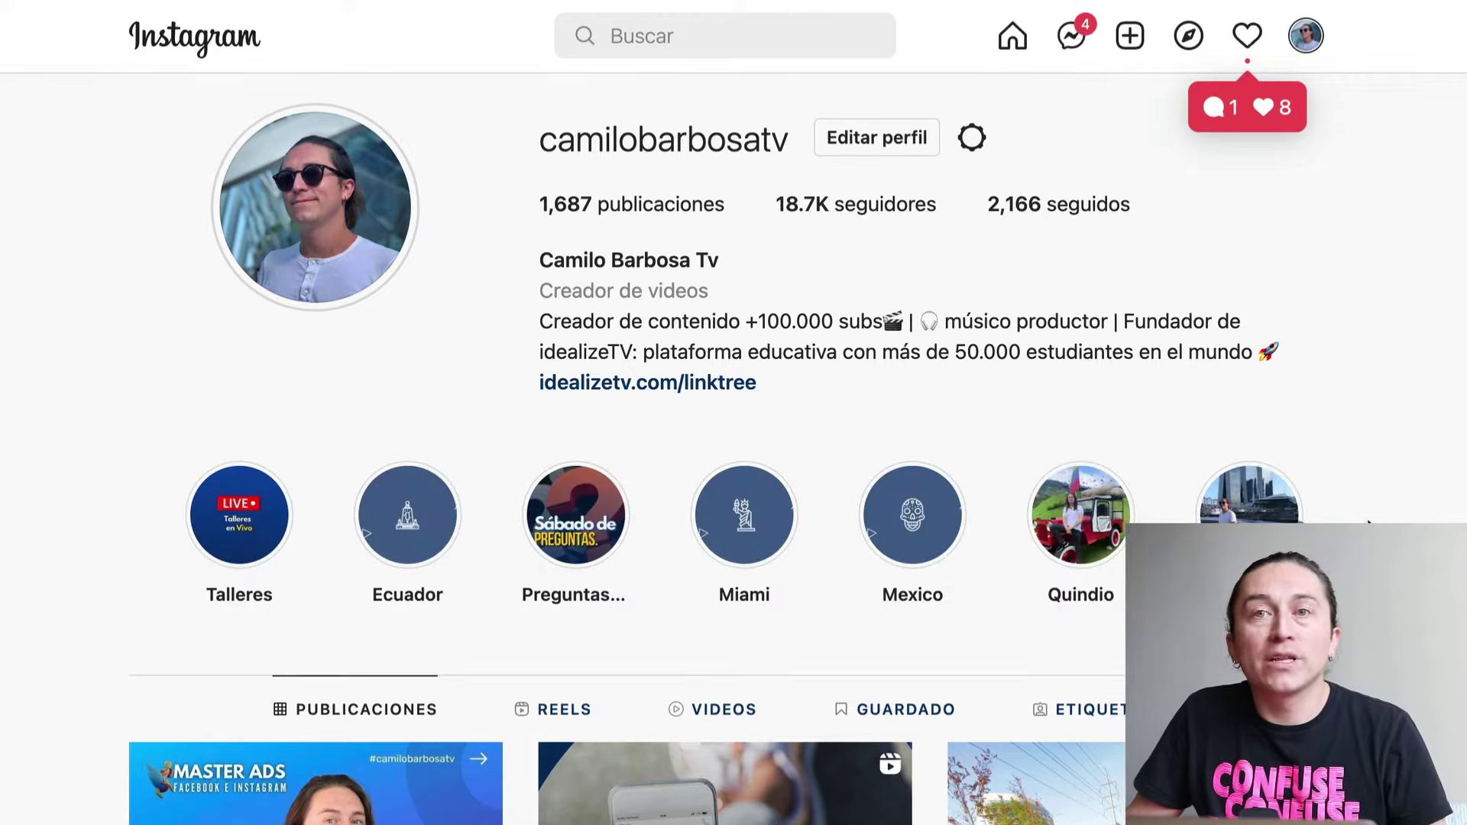
{"action": "scroll", "coordinate": [726, 450], "scroll_direction": "down", "scroll_amount": 10}
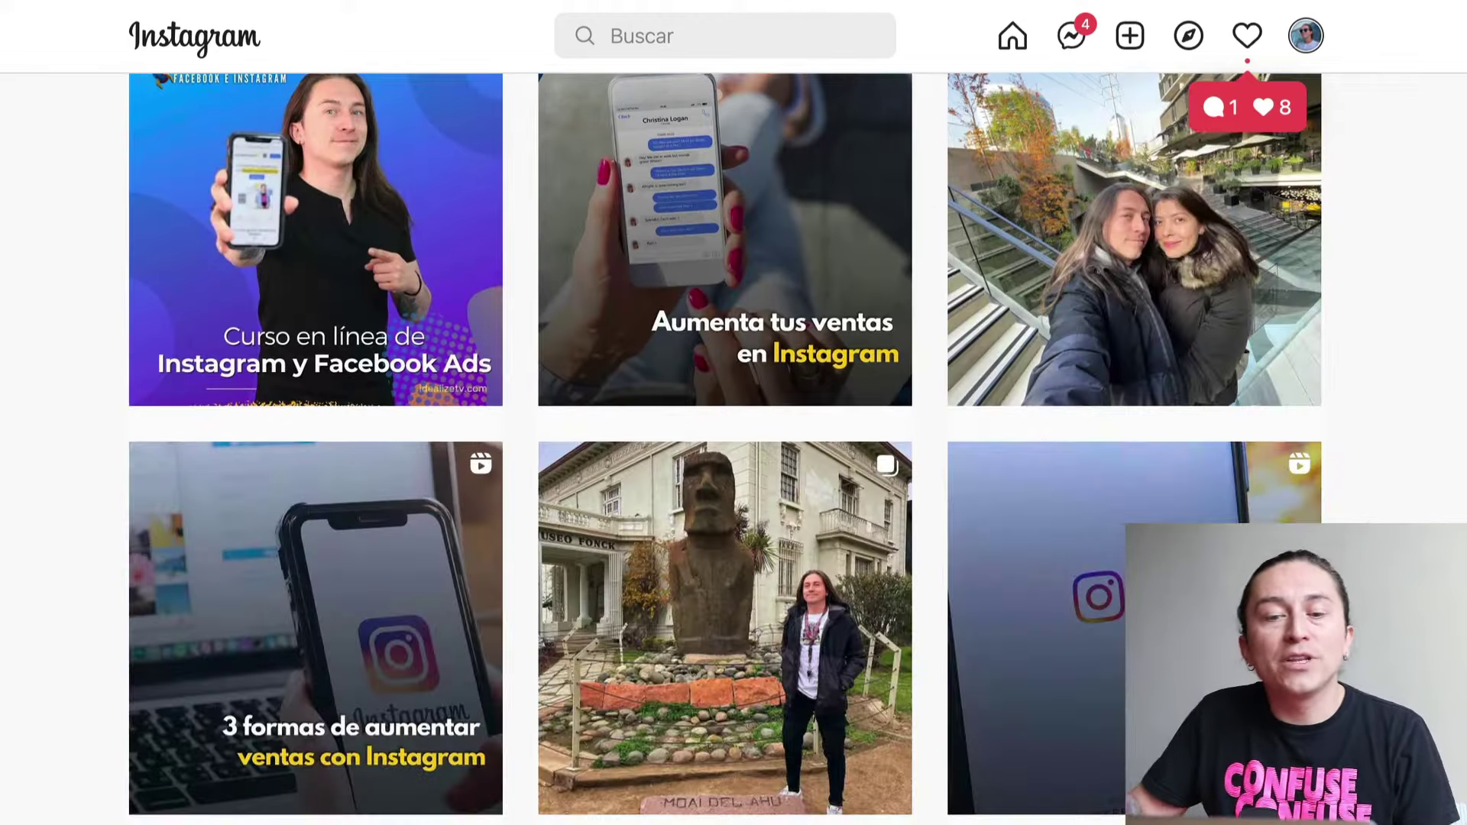
{"action": "scroll", "coordinate": [725, 449], "scroll_direction": "up", "scroll_amount": 7}
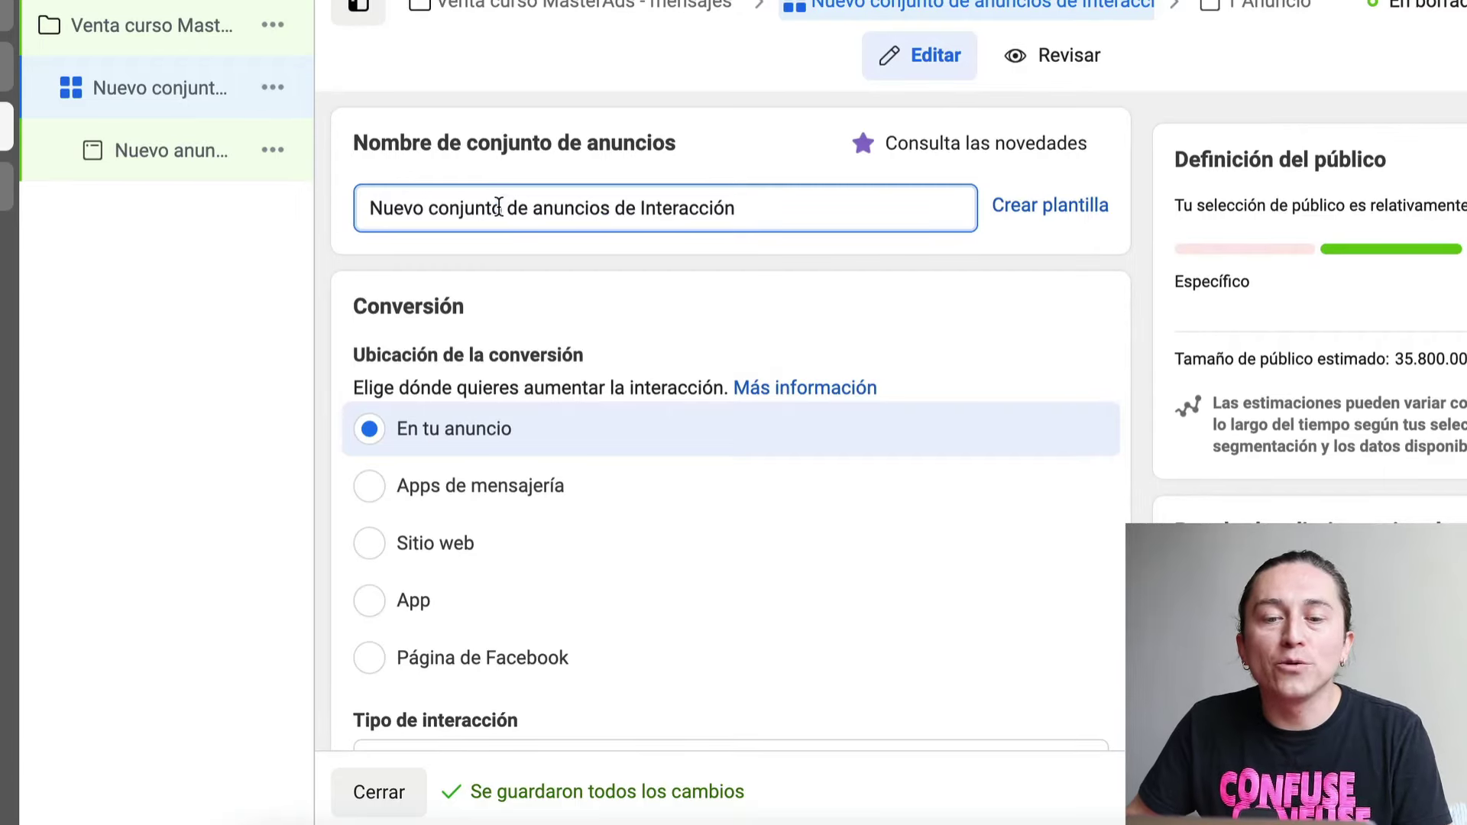
- Rename the ad set as "interesados en markeitng digital"
{"action": "triple_click", "coordinate": [499, 207]}
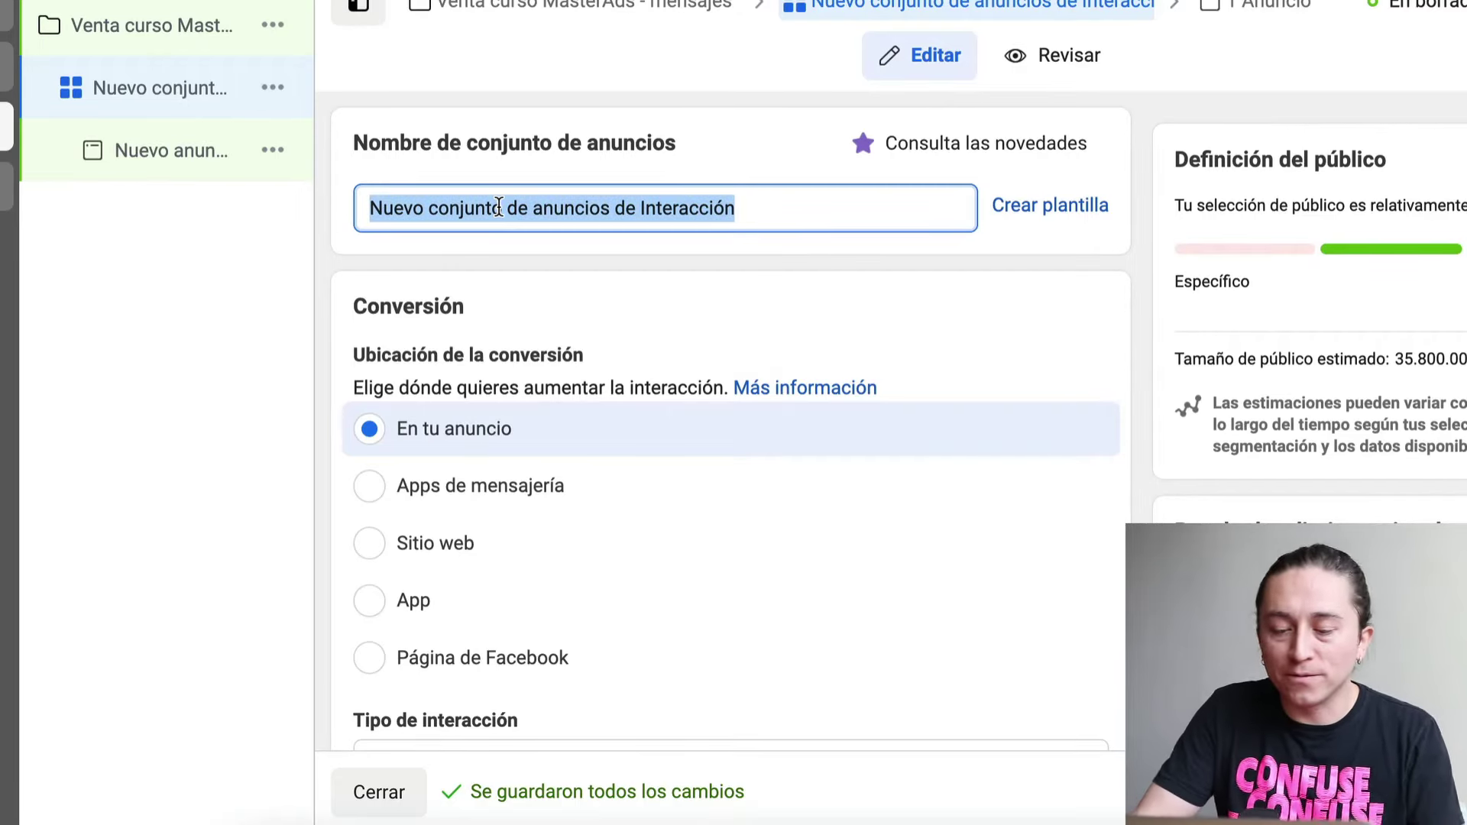
{"action": "type", "text": "k intere"}
{"action": "key", "text": "Home"}
{"action": "key", "text": "shift+Right"}
{"action": "key", "text": "shift+Right"}
{"action": "key", "text": "BackSpace"}
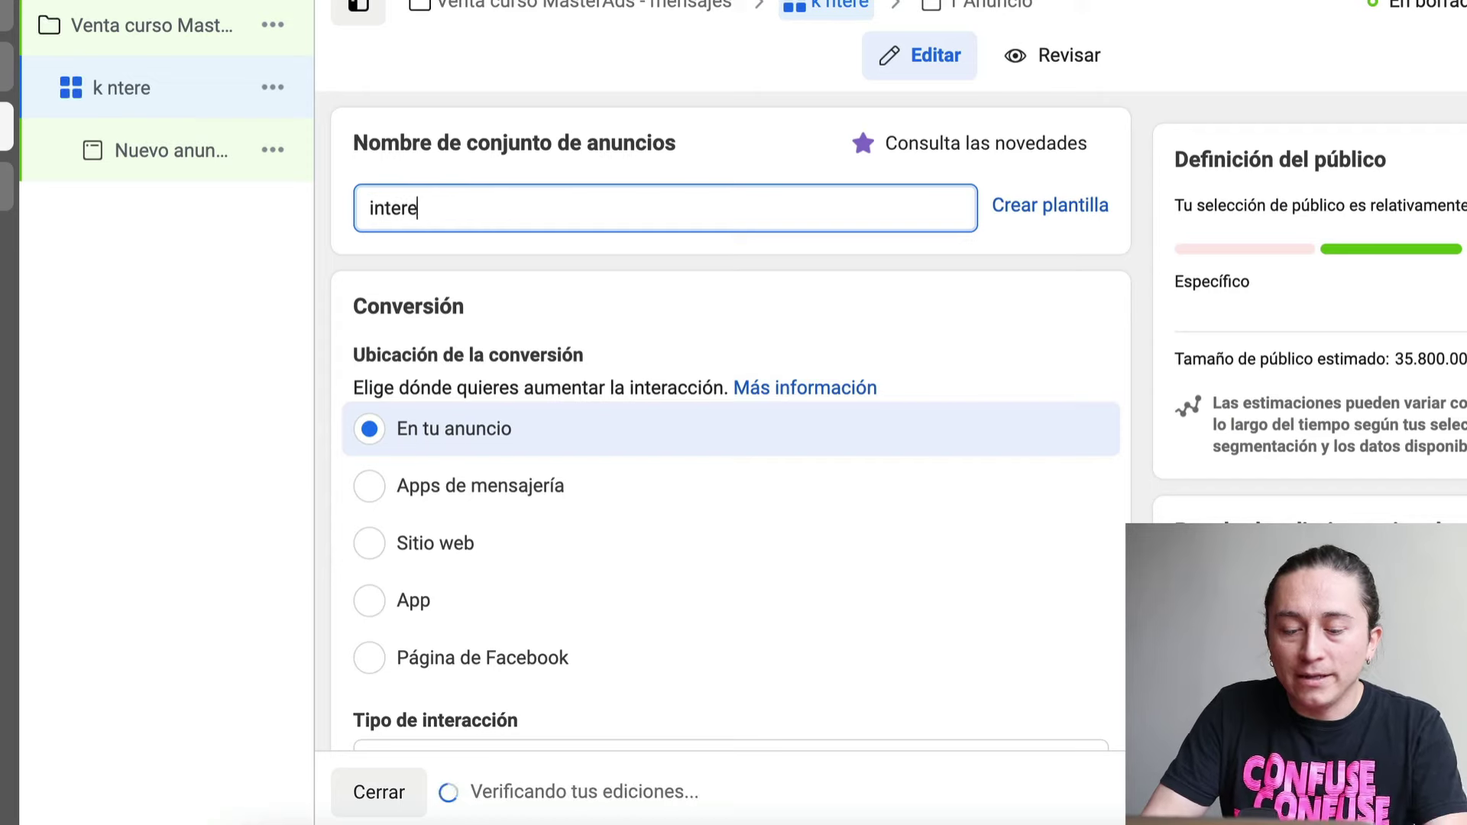
{"action": "type", "text": "sados en markeitng di"}
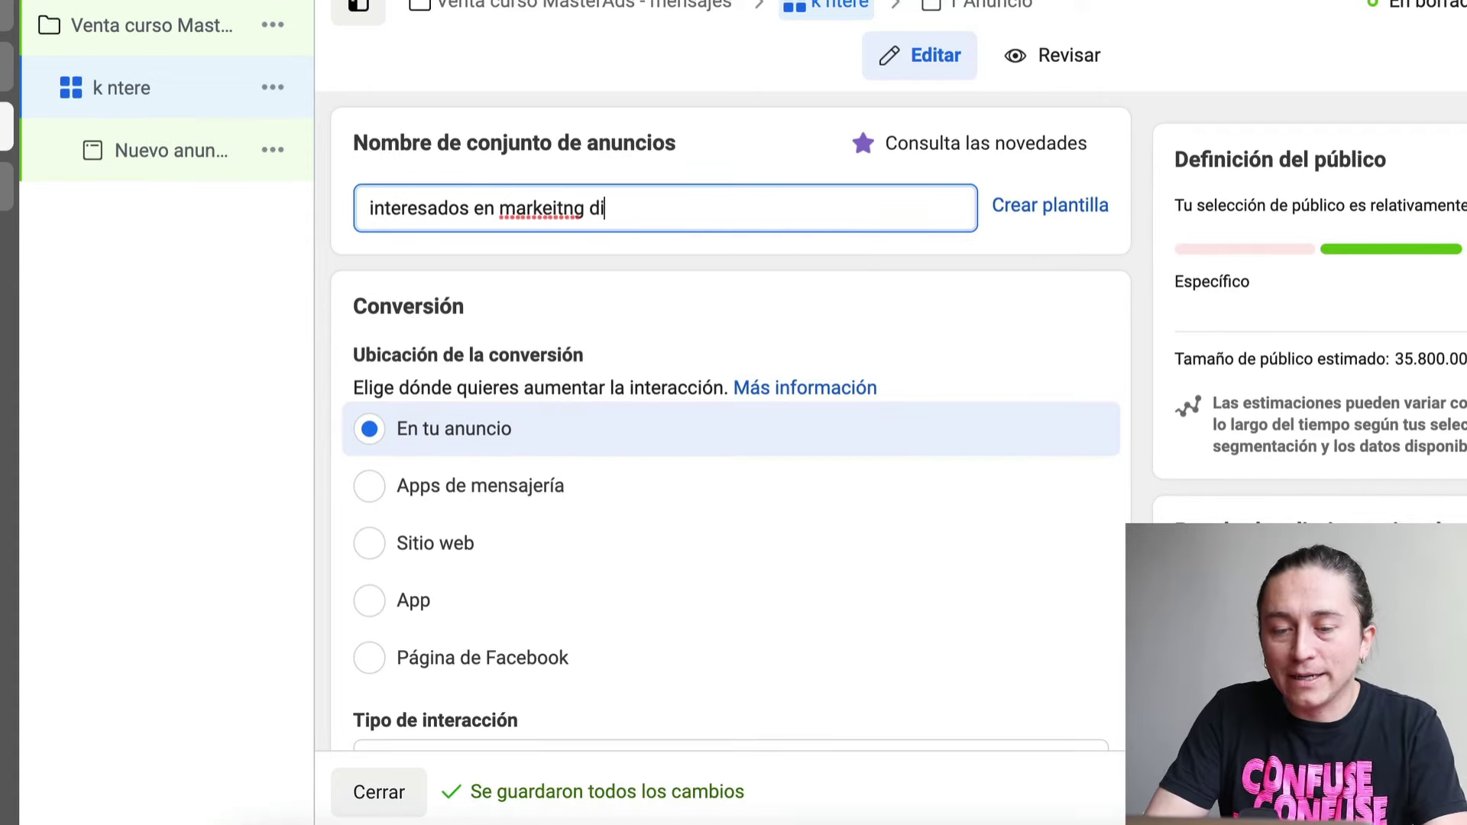
{"action": "type", "text": "gitalv"}
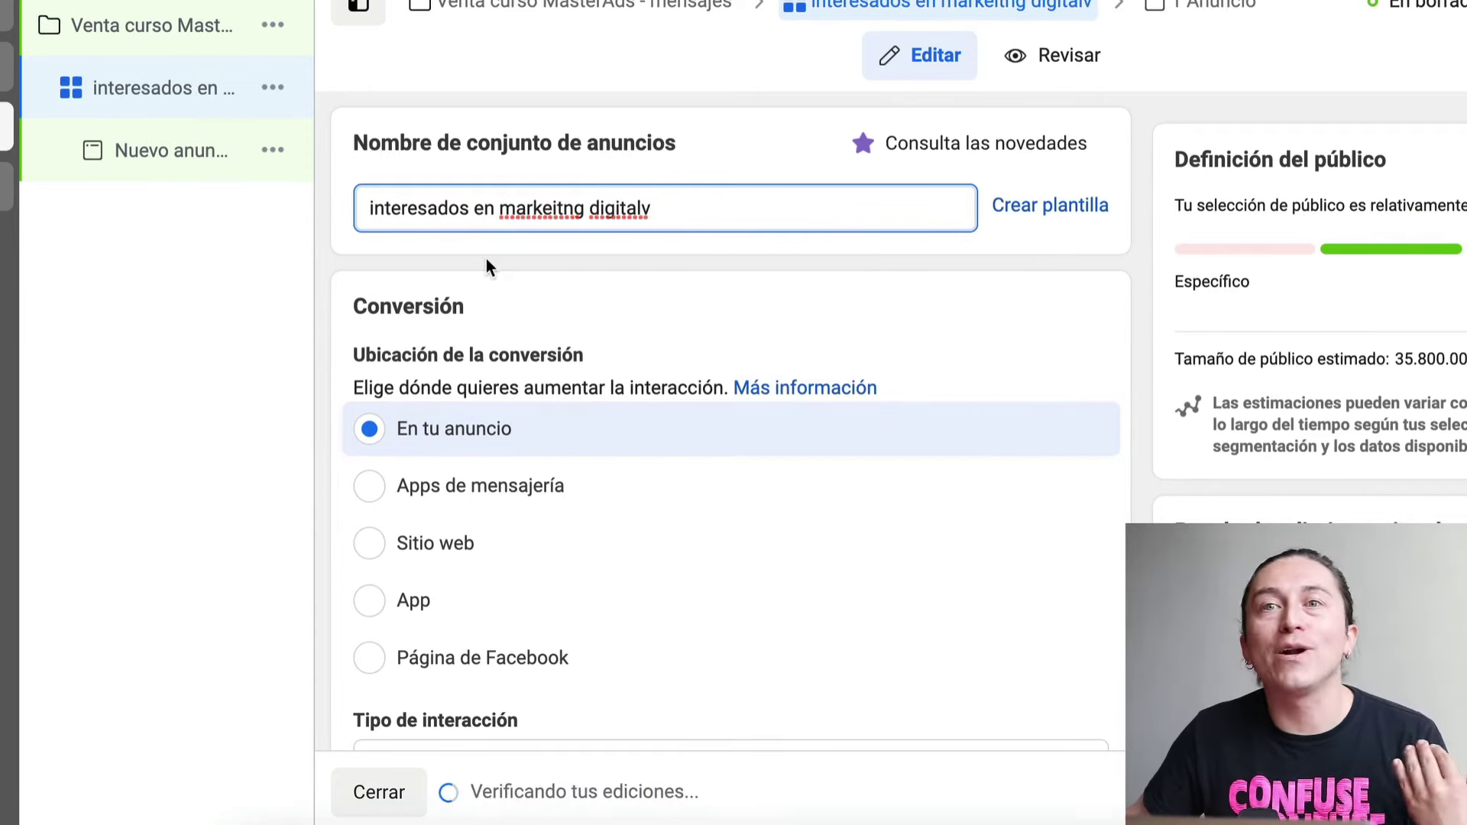
{"action": "key", "text": "BackSpace"}
{"action": "key", "text": "BackSpace"}
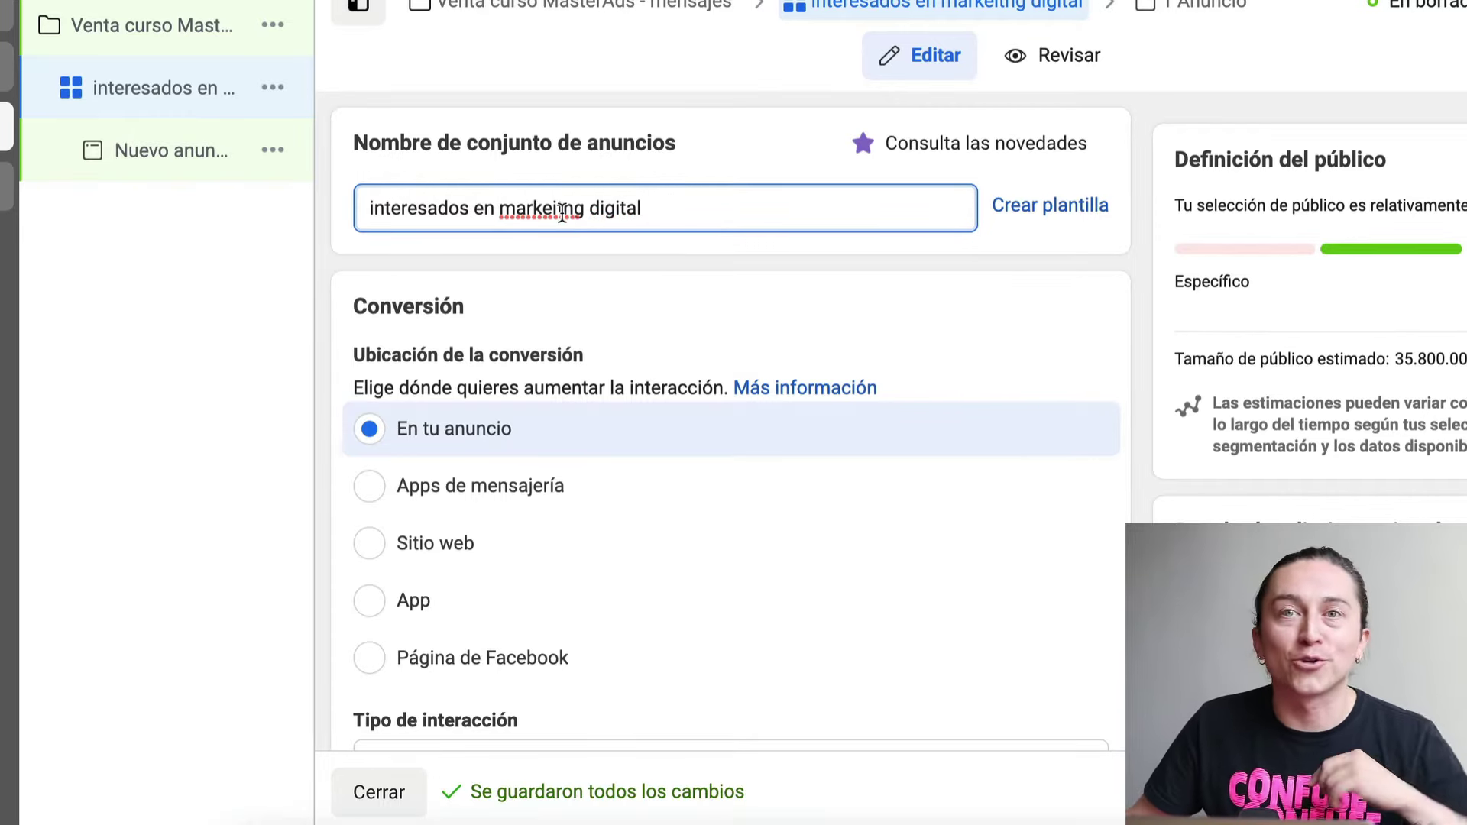
- Set the ad set's conversion location to Apps de mensajería
{"action": "scroll", "coordinate": [428, 397], "scroll_direction": "down", "scroll_amount": 2}
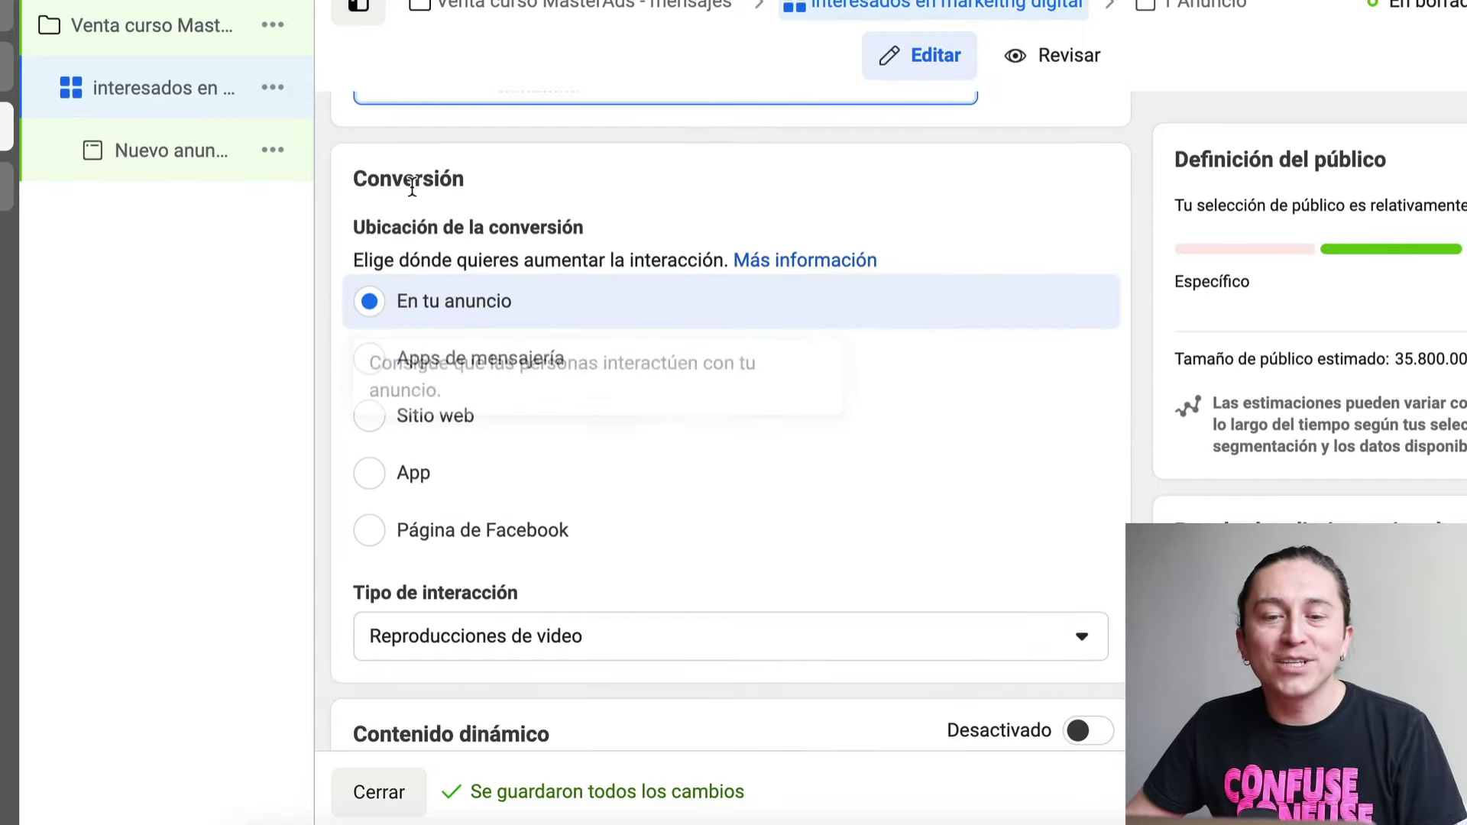
{"action": "scroll", "coordinate": [447, 294], "scroll_direction": "down", "scroll_amount": 1}
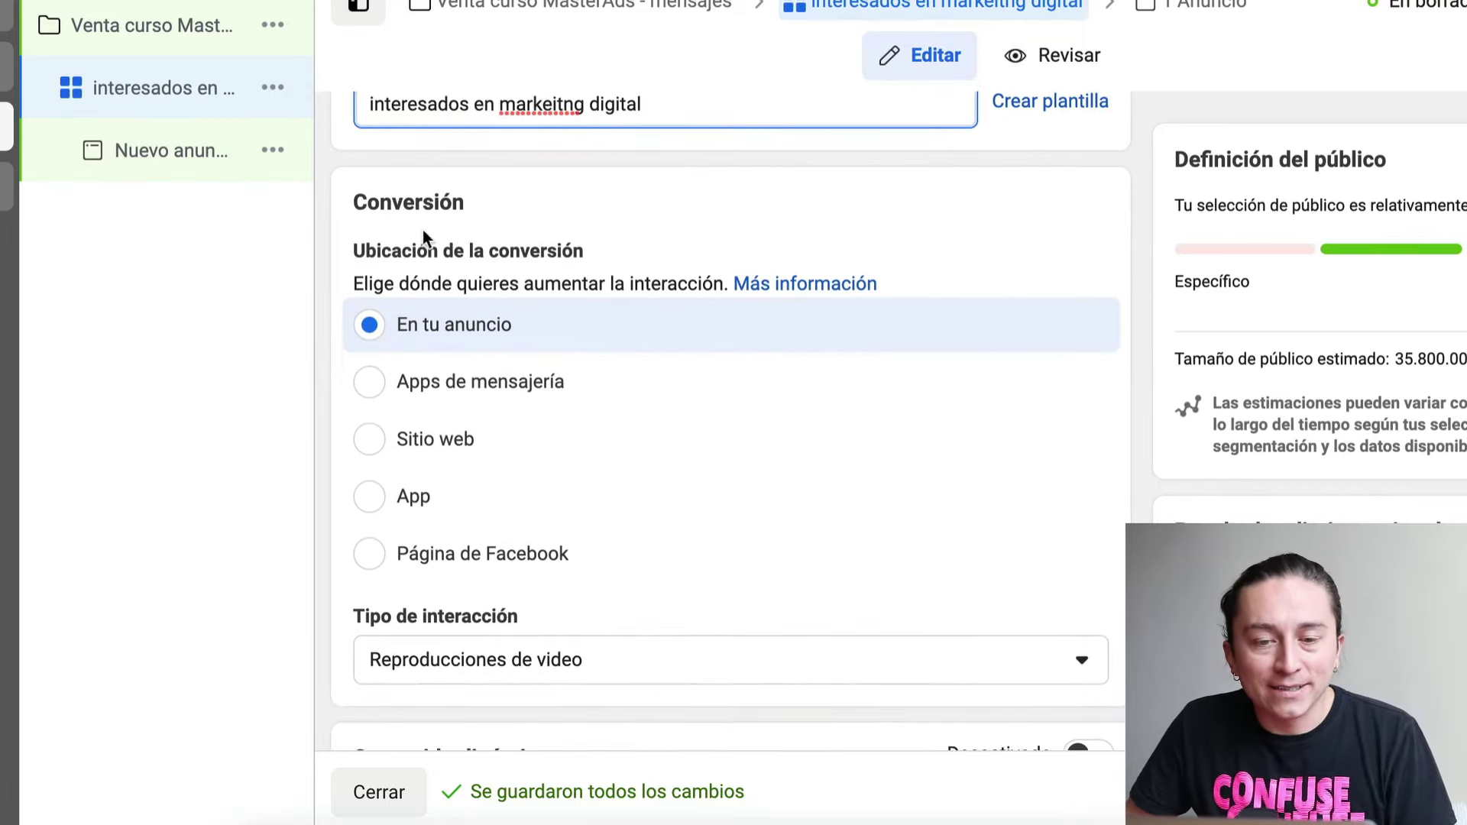
{"action": "scroll", "coordinate": [470, 249], "scroll_direction": "down", "scroll_amount": 2}
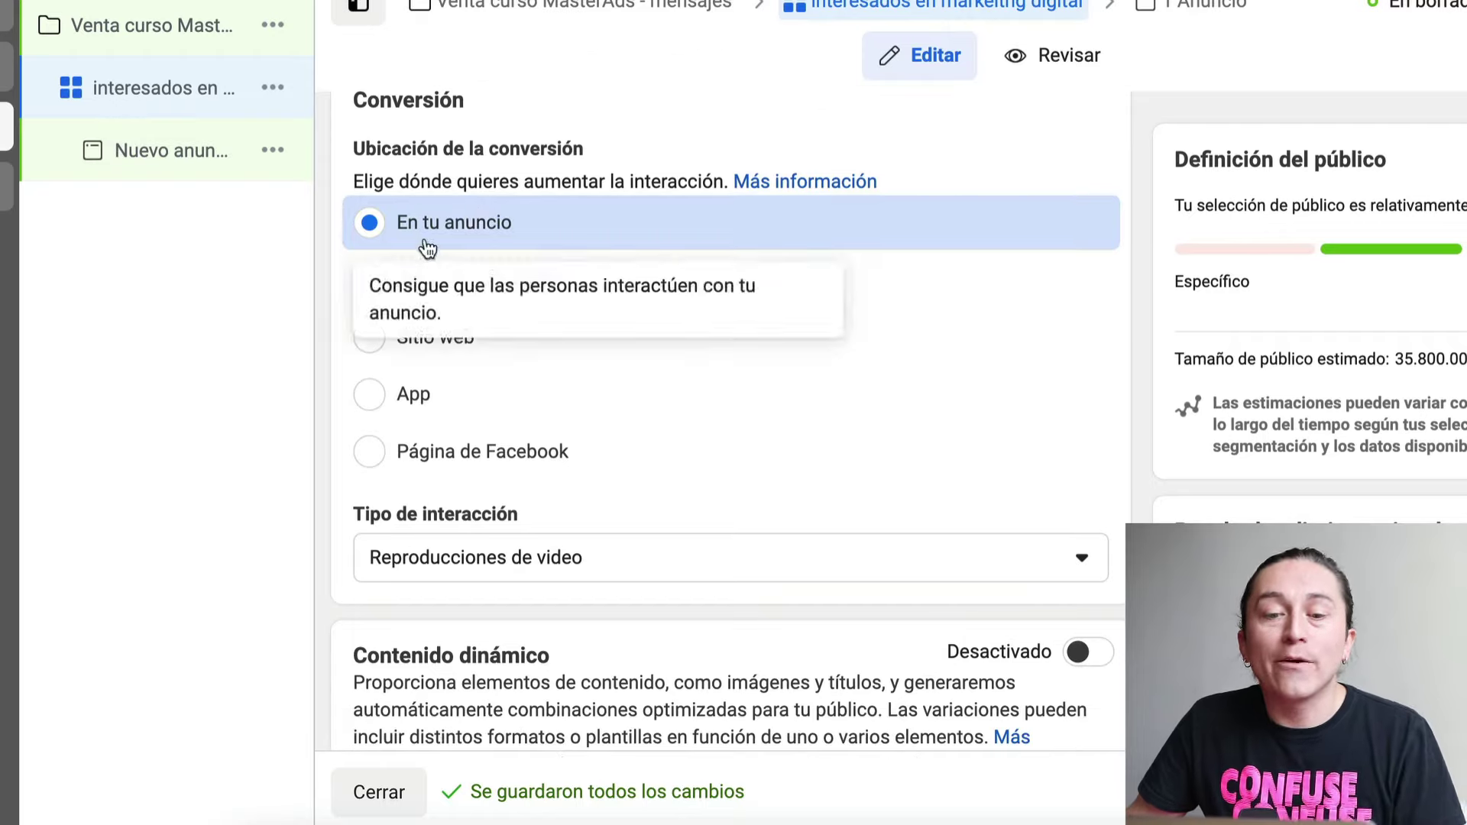
{"action": "left_click", "coordinate": [403, 279]}
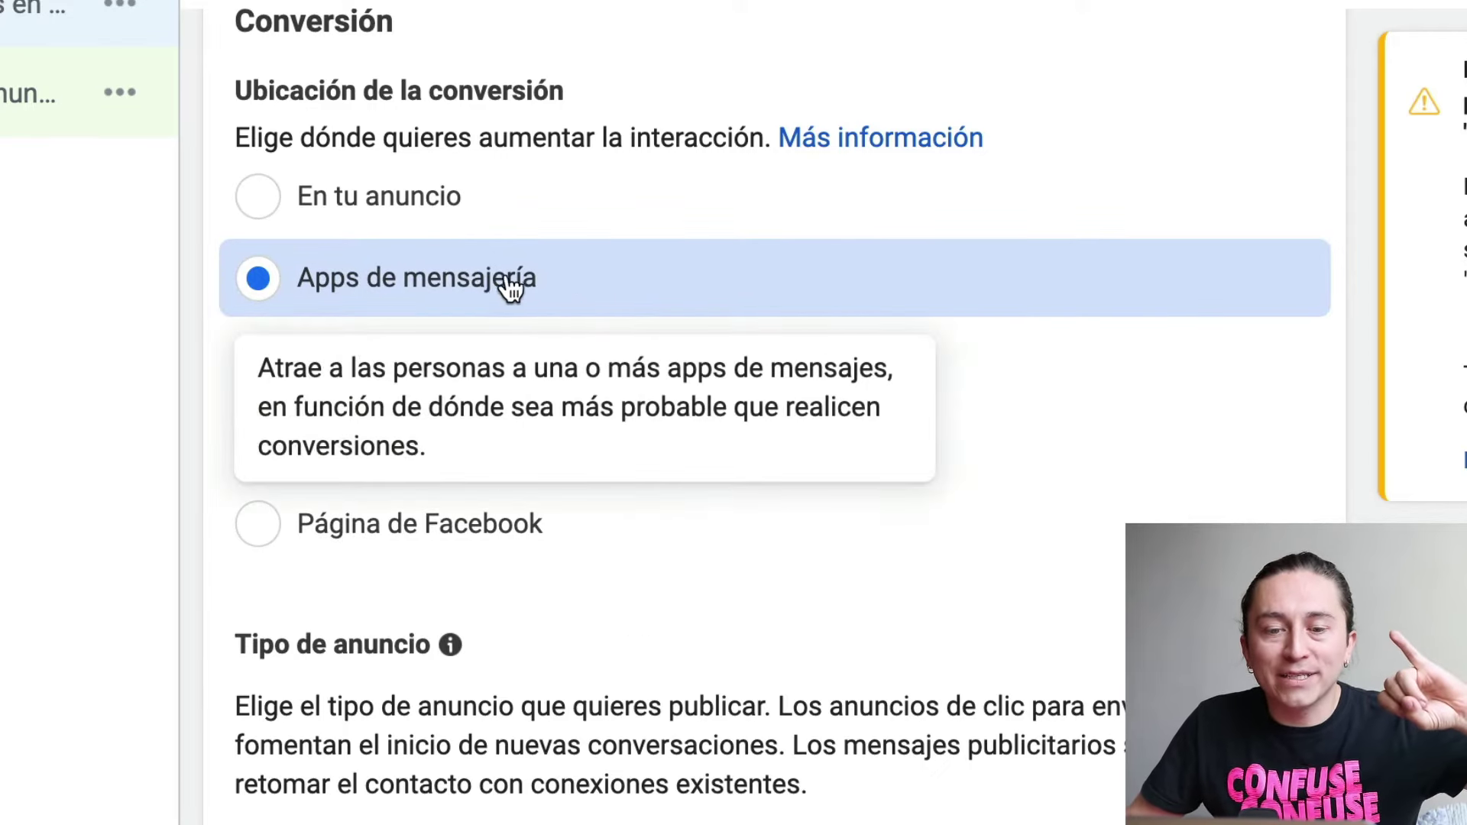
- Keep the ad type Clic para enviar mensaje and make Instagram the only messaging app, without Messenger or WhatsApp
{"action": "scroll", "coordinate": [436, 780], "scroll_direction": "down", "scroll_amount": 1}
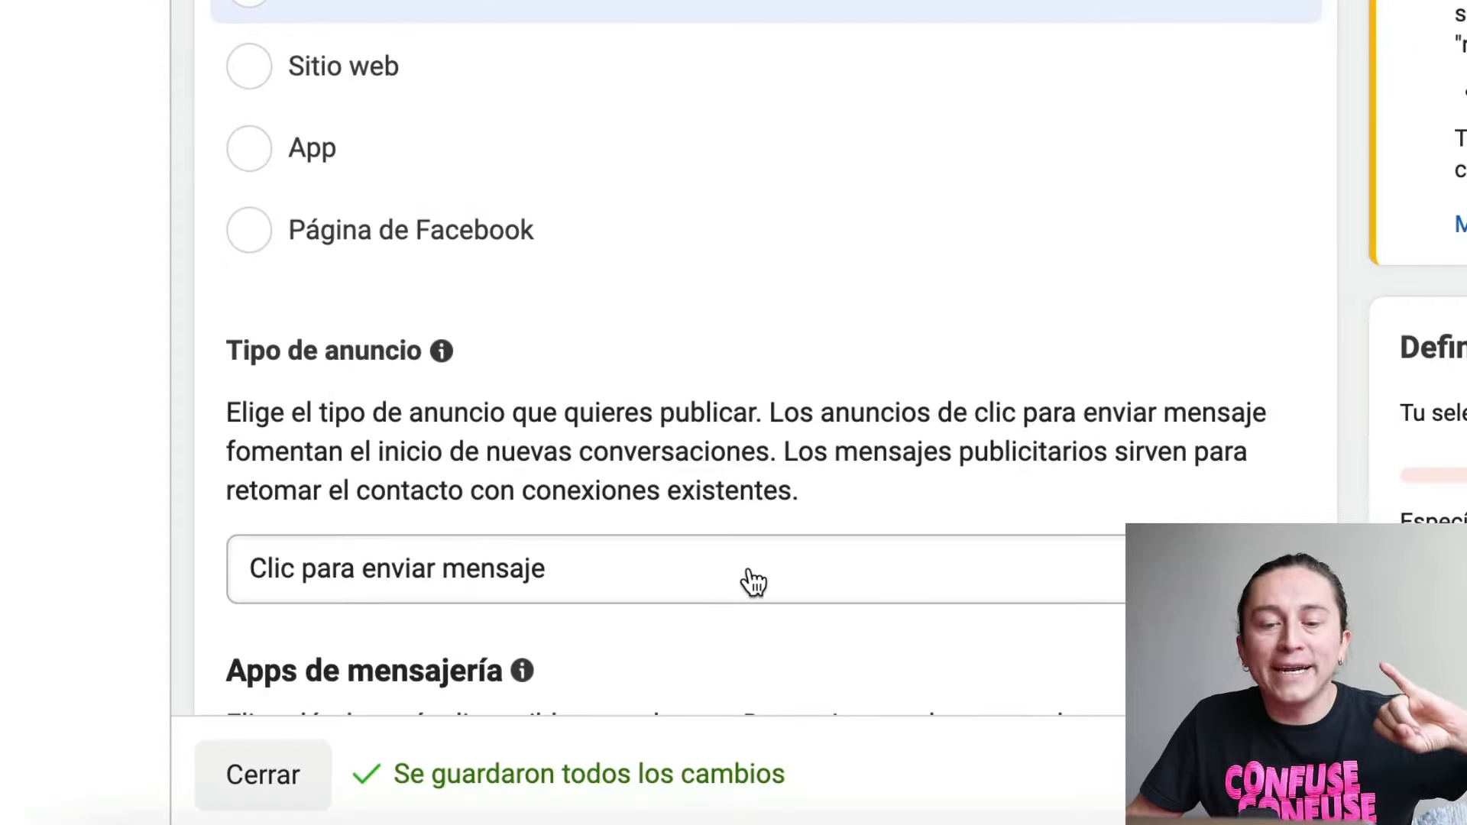
{"action": "scroll", "coordinate": [1034, 485], "scroll_direction": "down", "scroll_amount": 8}
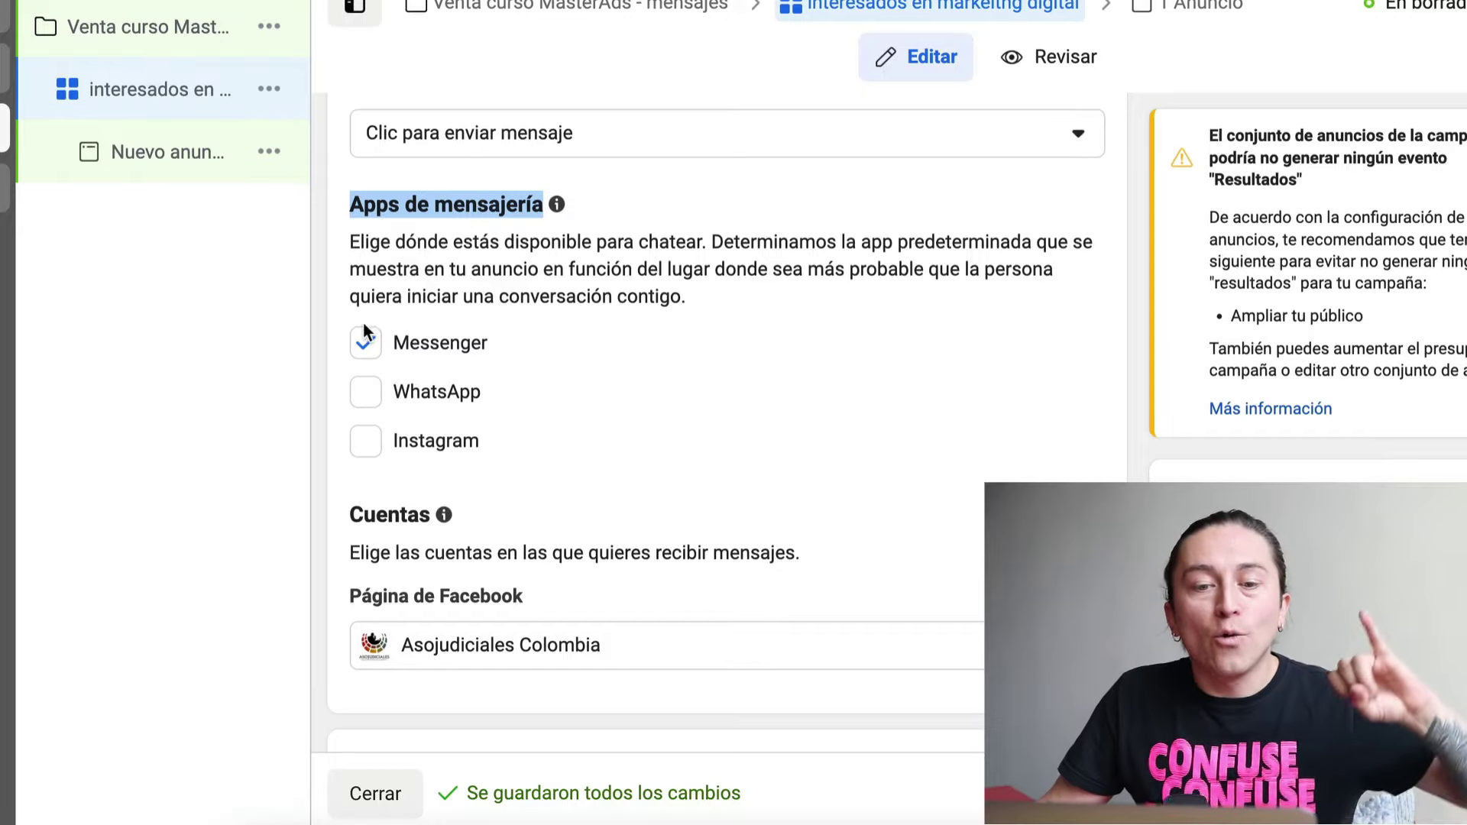
{"action": "left_click", "coordinate": [359, 348]}
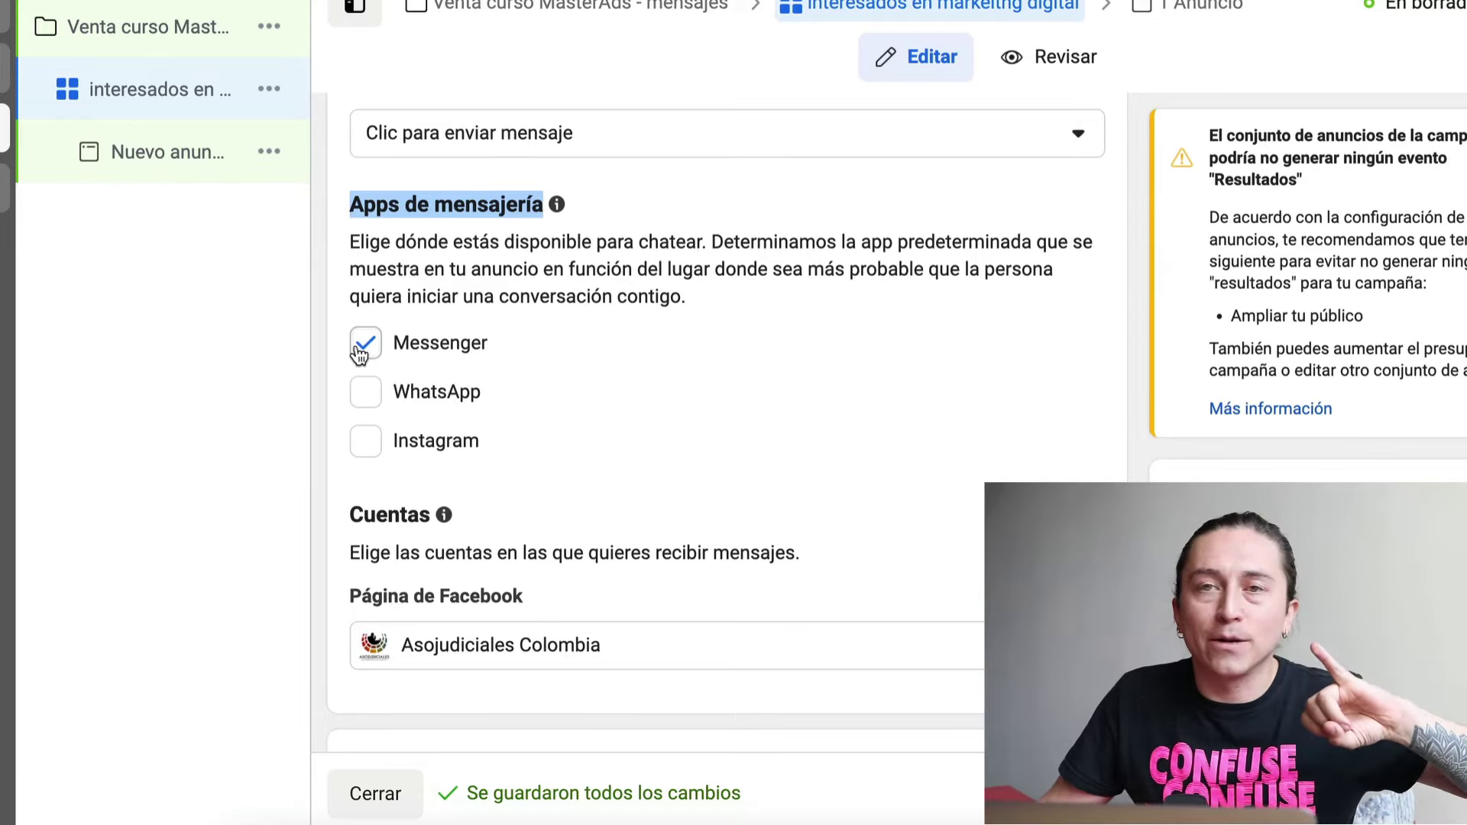
{"action": "left_click", "coordinate": [359, 350]}
{"action": "left_click", "coordinate": [371, 402]}
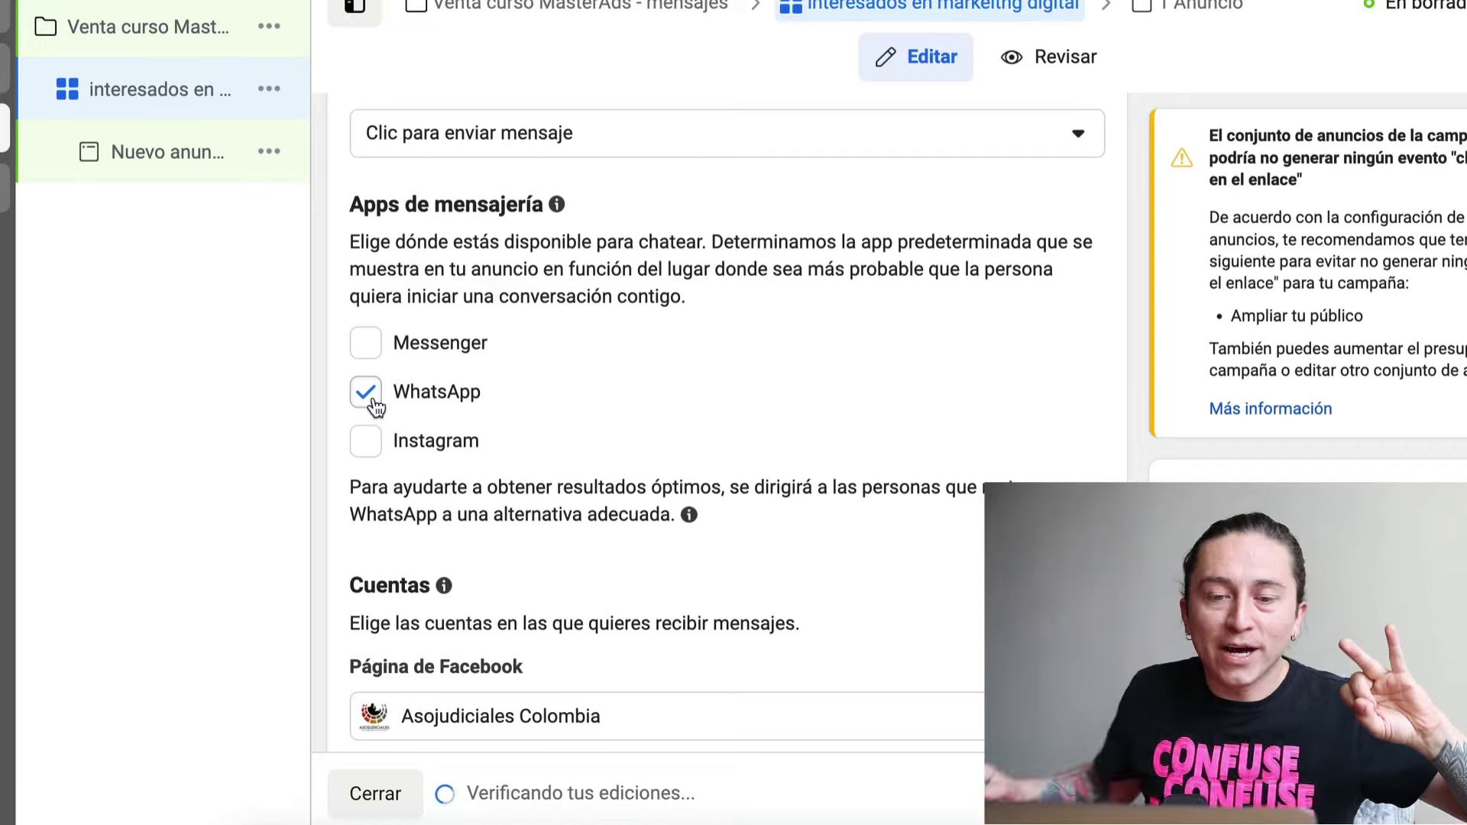
{"action": "left_click", "coordinate": [373, 403]}
{"action": "left_click", "coordinate": [363, 445]}
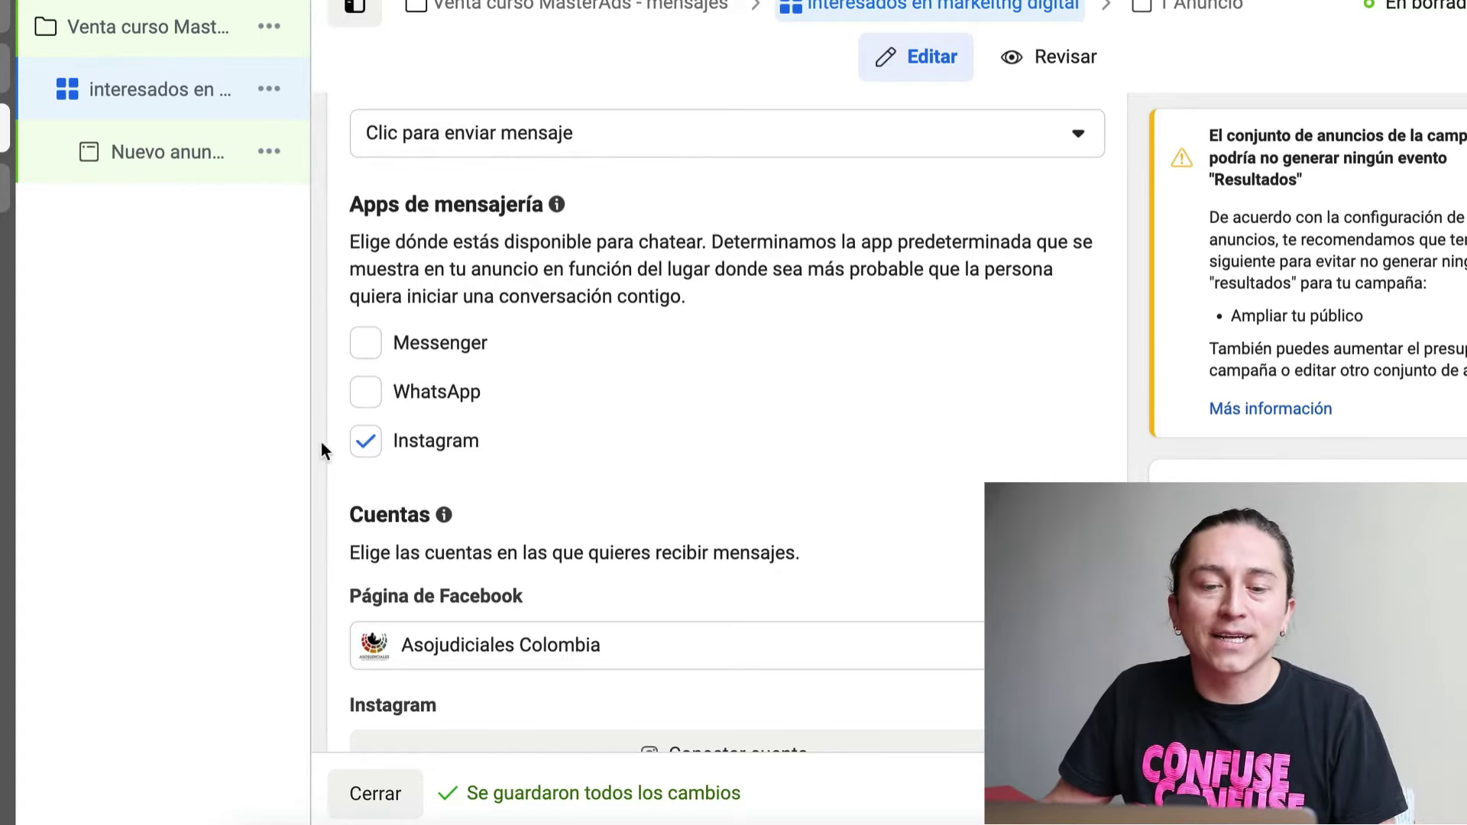
- Select the creator's own Facebook page and its connected Instagram account as the accounts that receive messages
{"action": "scroll", "coordinate": [359, 413], "scroll_direction": "down", "scroll_amount": 2}
{"action": "triple_click", "coordinate": [402, 392]}
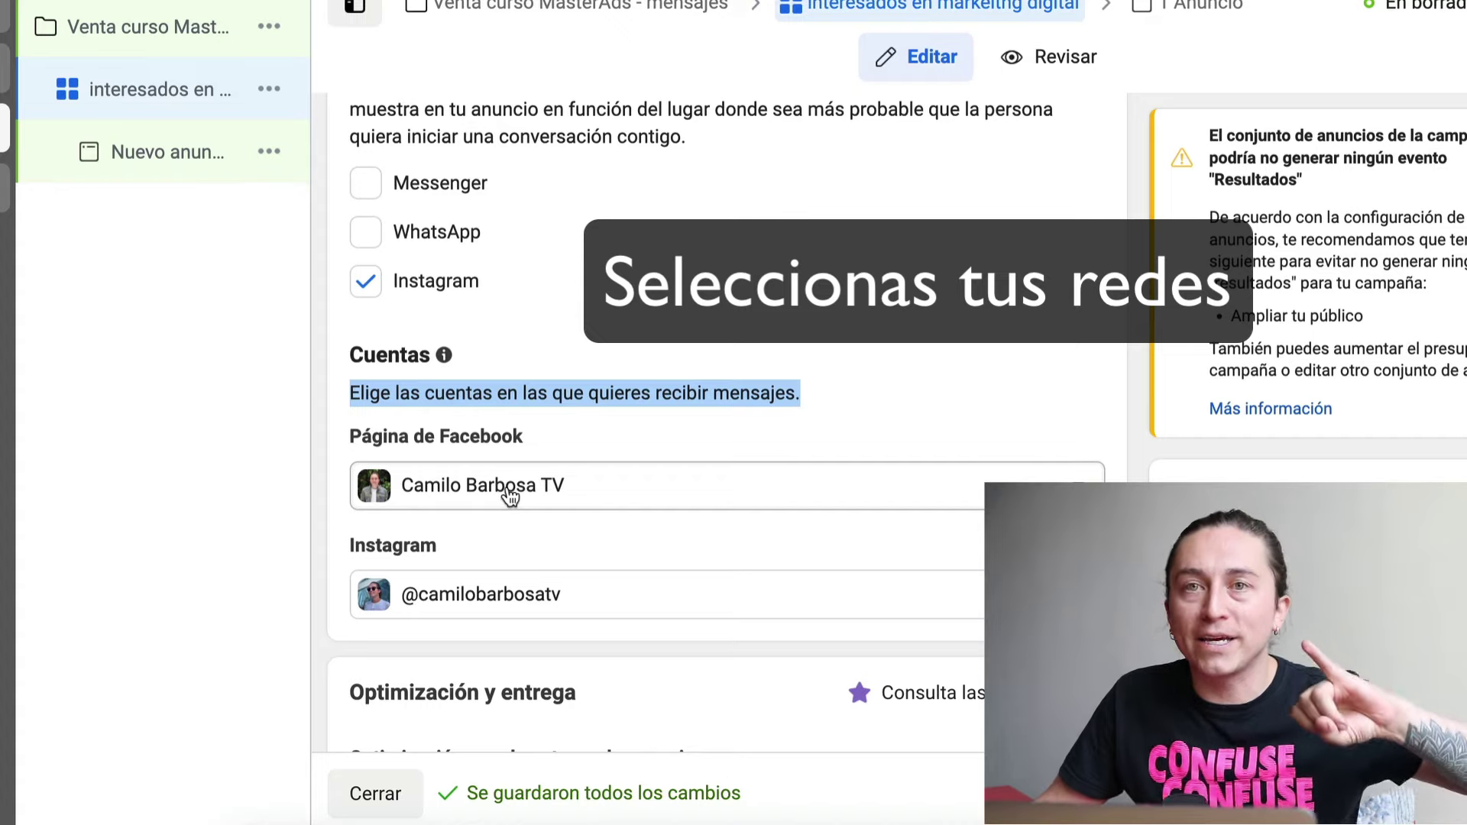
{"action": "left_click", "coordinate": [523, 606]}
{"action": "left_click", "coordinate": [523, 606]}
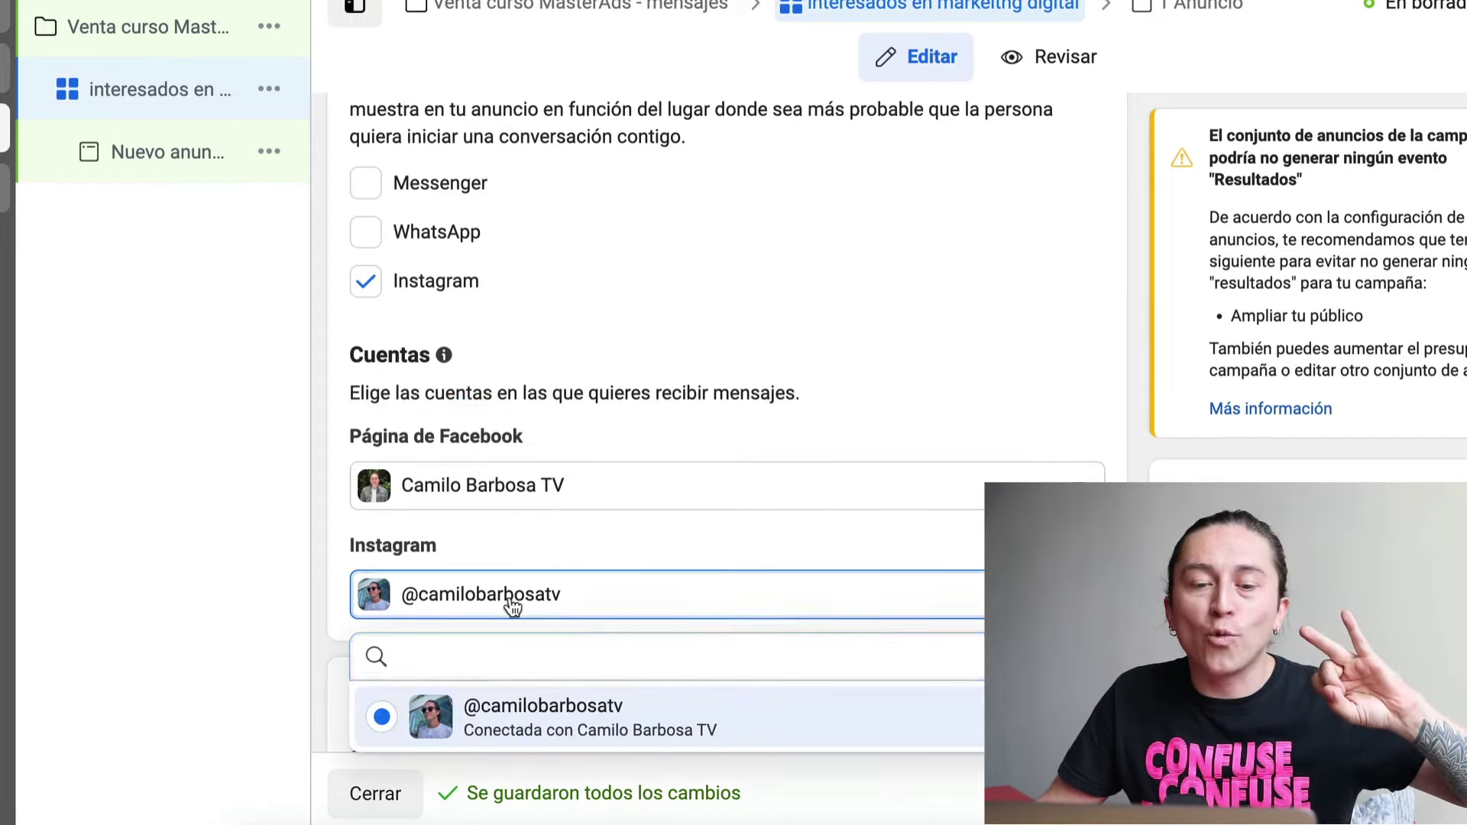
{"action": "left_click", "coordinate": [508, 606]}
- Set the ad set's start date to 15/6/2022 under Presupuesto y calendario
{"action": "scroll", "coordinate": [327, 510], "scroll_direction": "down", "scroll_amount": 12}
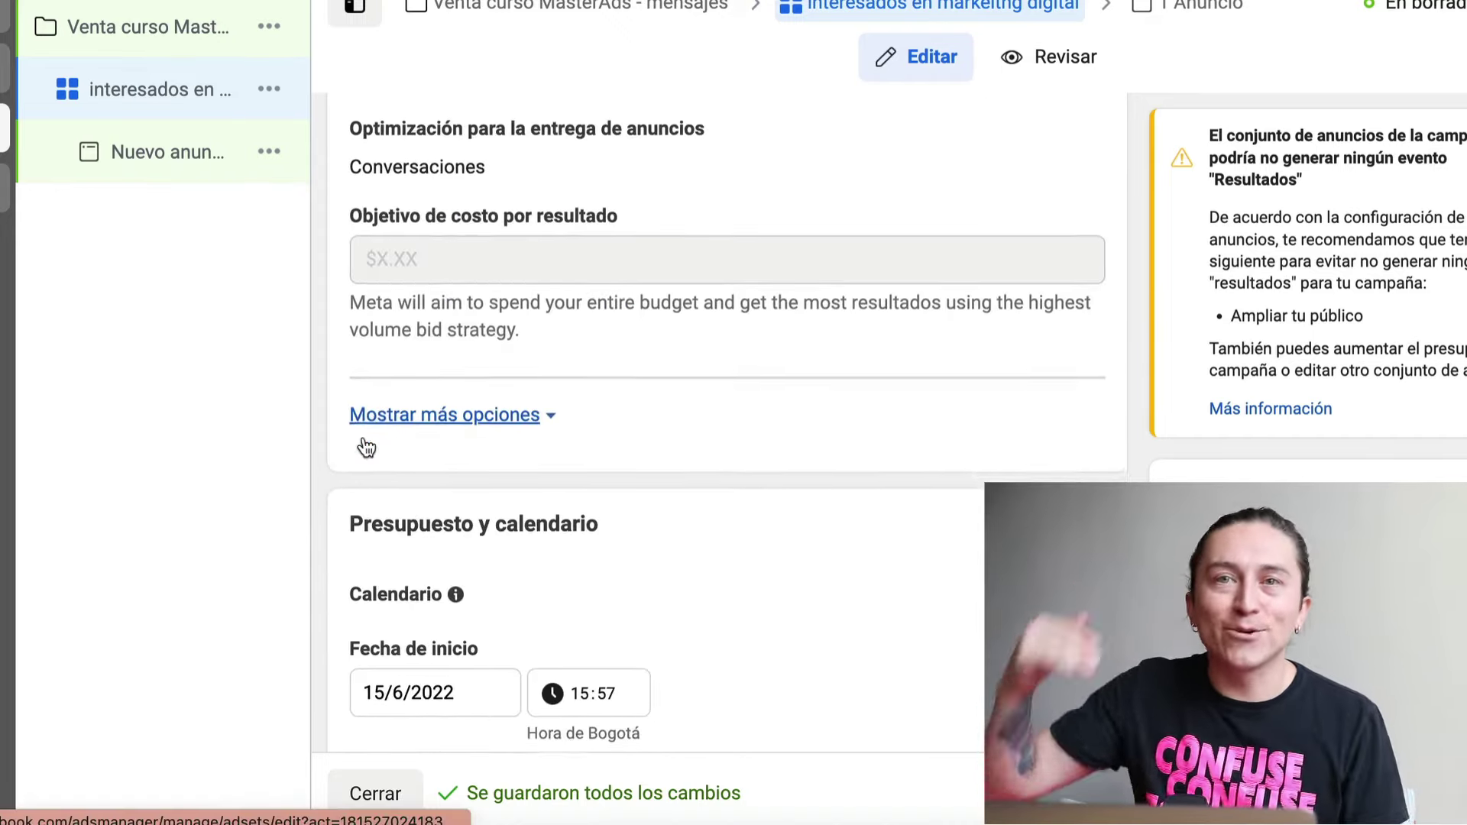
{"action": "triple_click", "coordinate": [460, 151]}
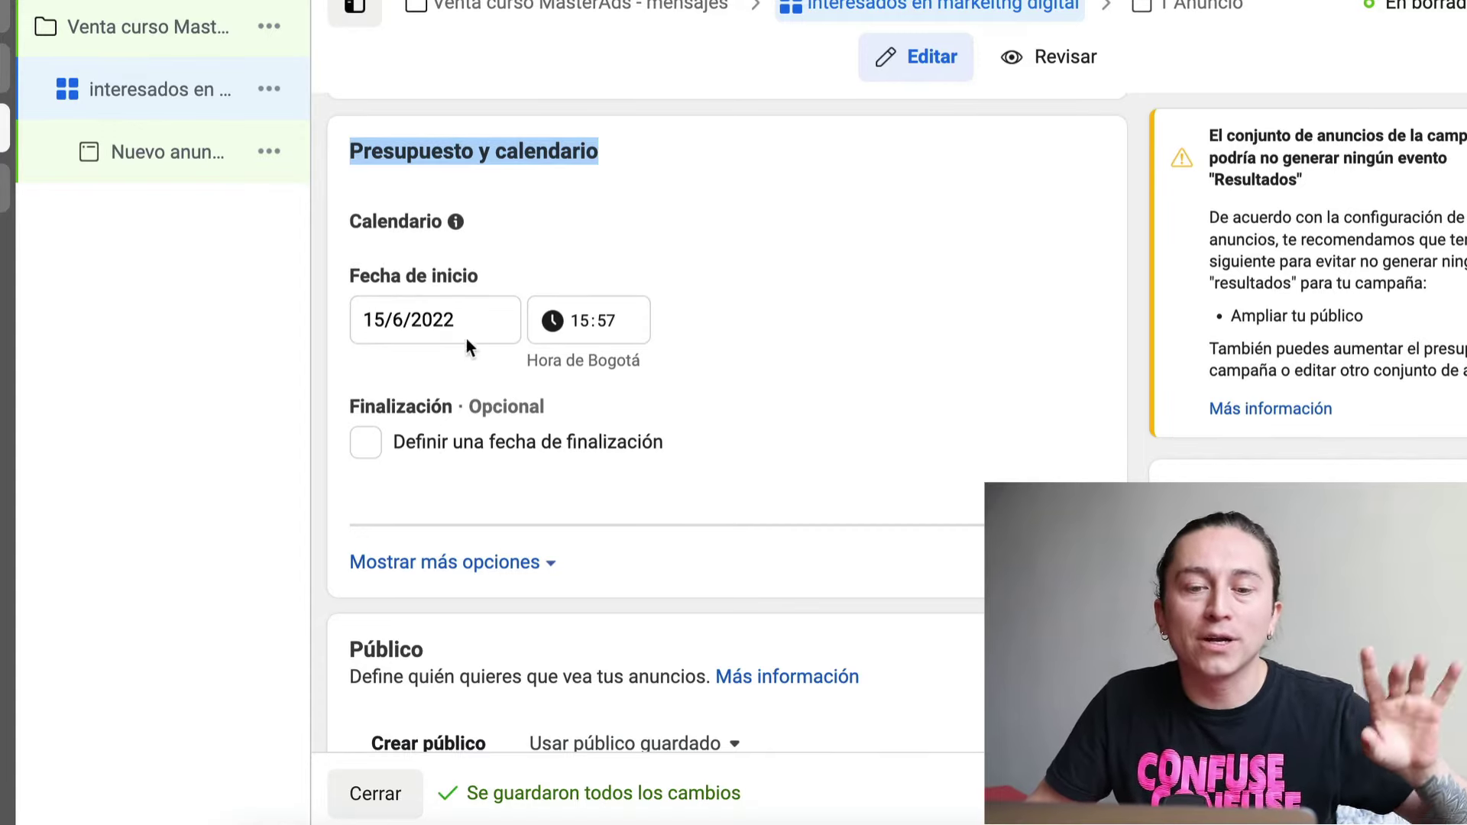
{"action": "left_click", "coordinate": [421, 315]}
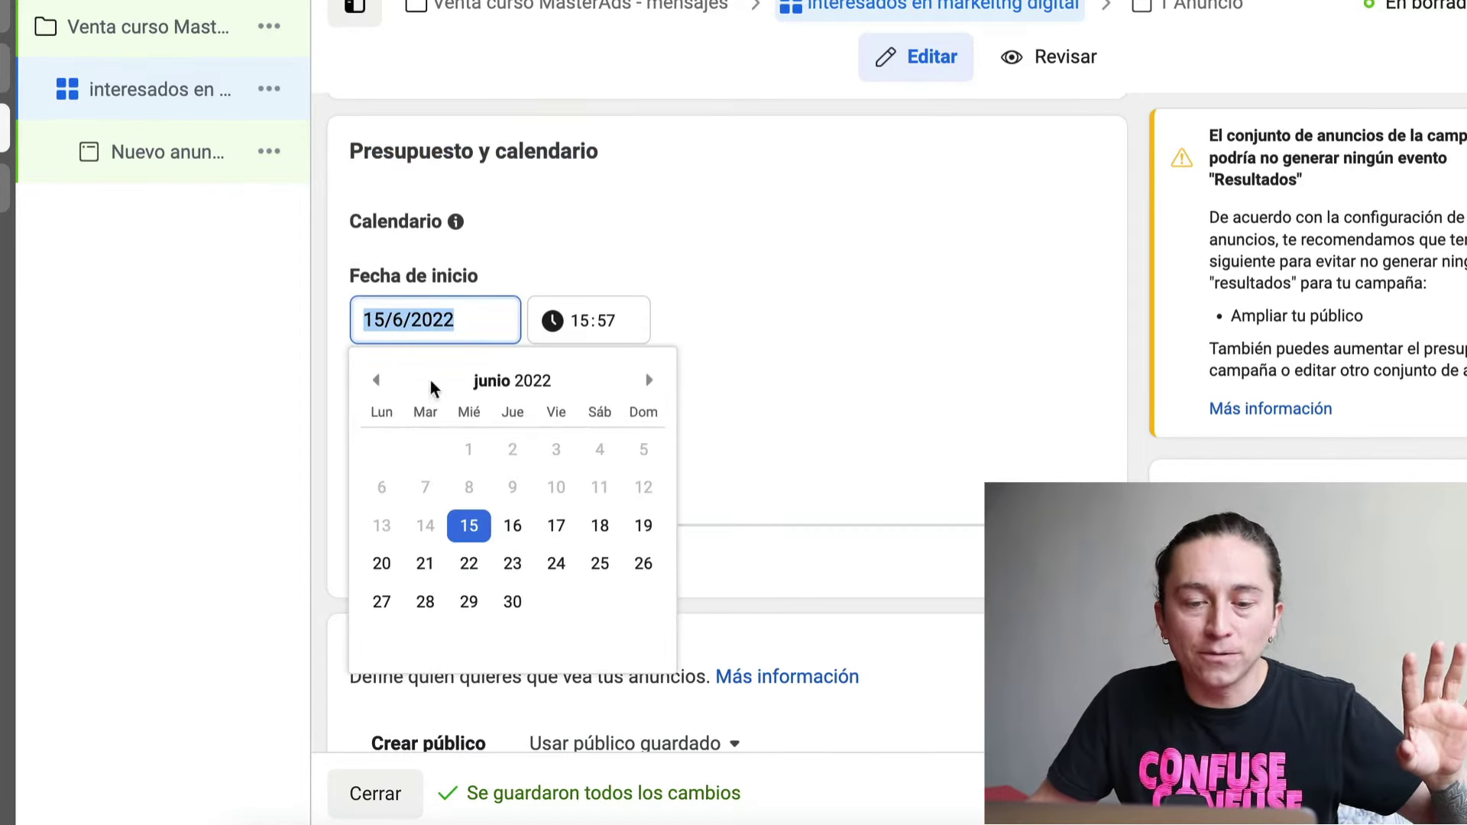
{"action": "left_click", "coordinate": [468, 525]}
{"action": "left_click", "coordinate": [335, 272]}
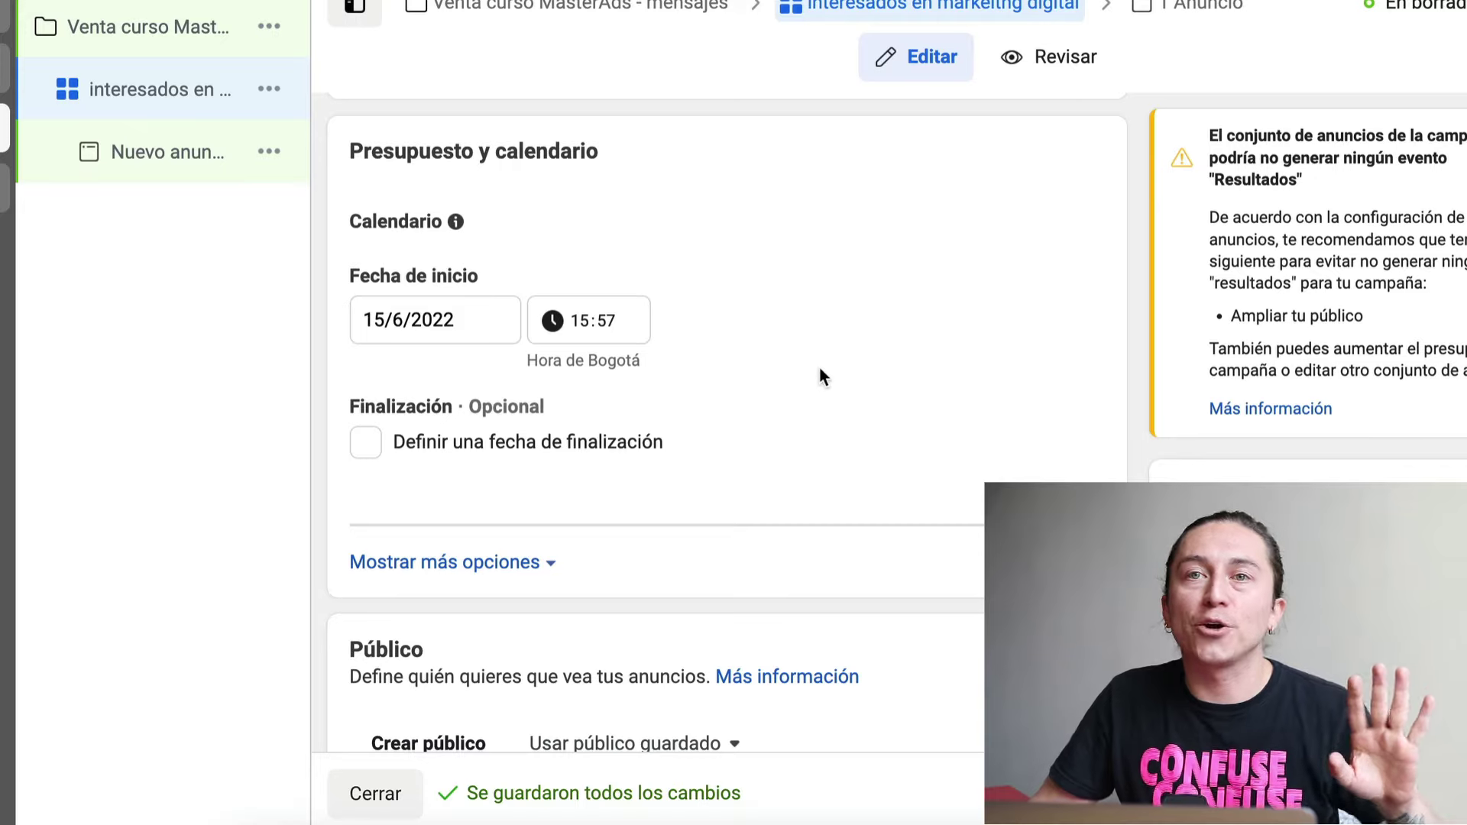
- Review the ad set's Público section, including custom audiences, locations, age and gender
{"action": "scroll", "coordinate": [819, 368], "scroll_direction": "down", "scroll_amount": 1}
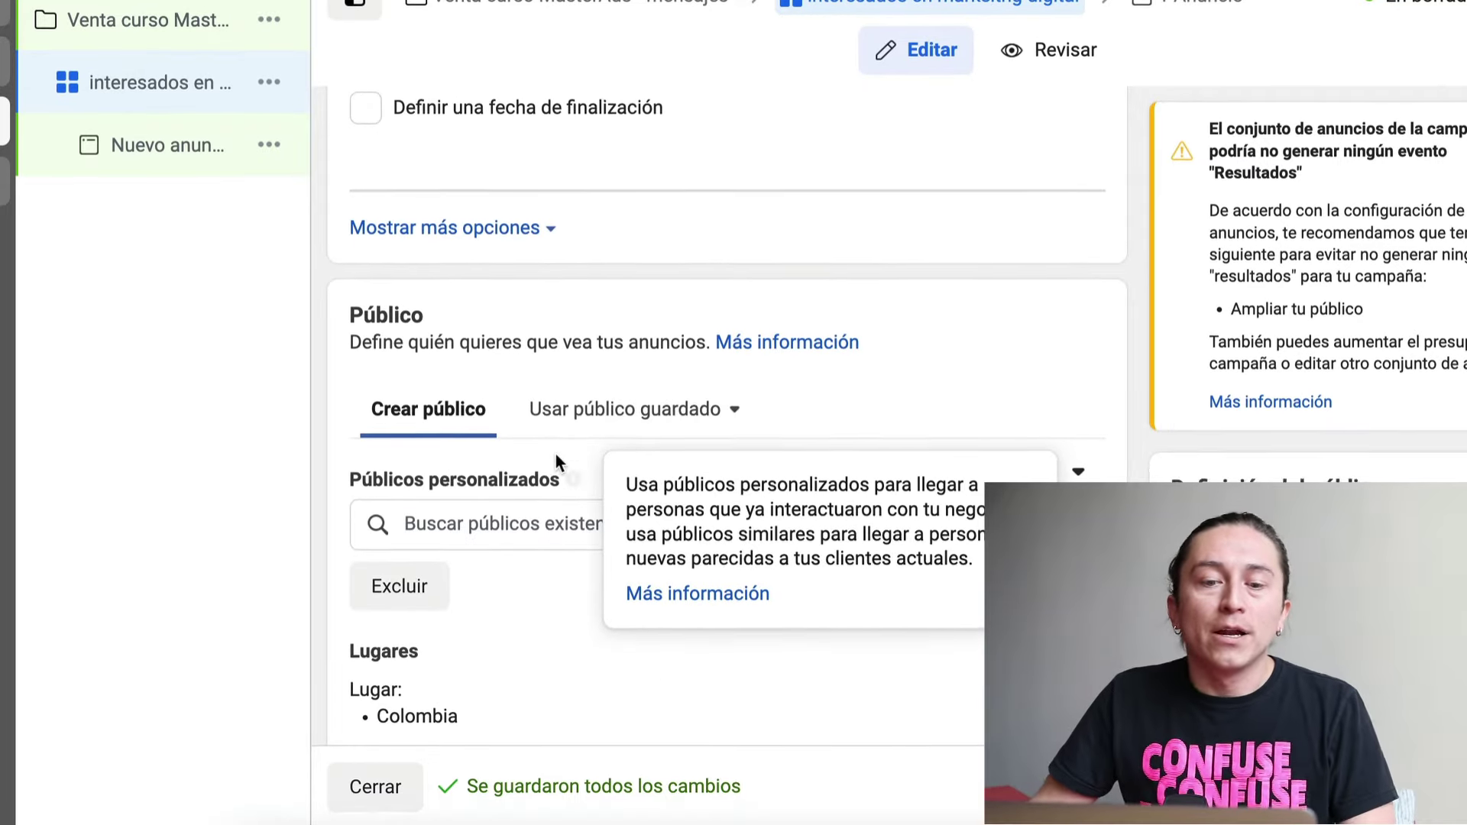
{"action": "scroll", "coordinate": [557, 454], "scroll_direction": "down", "scroll_amount": 2}
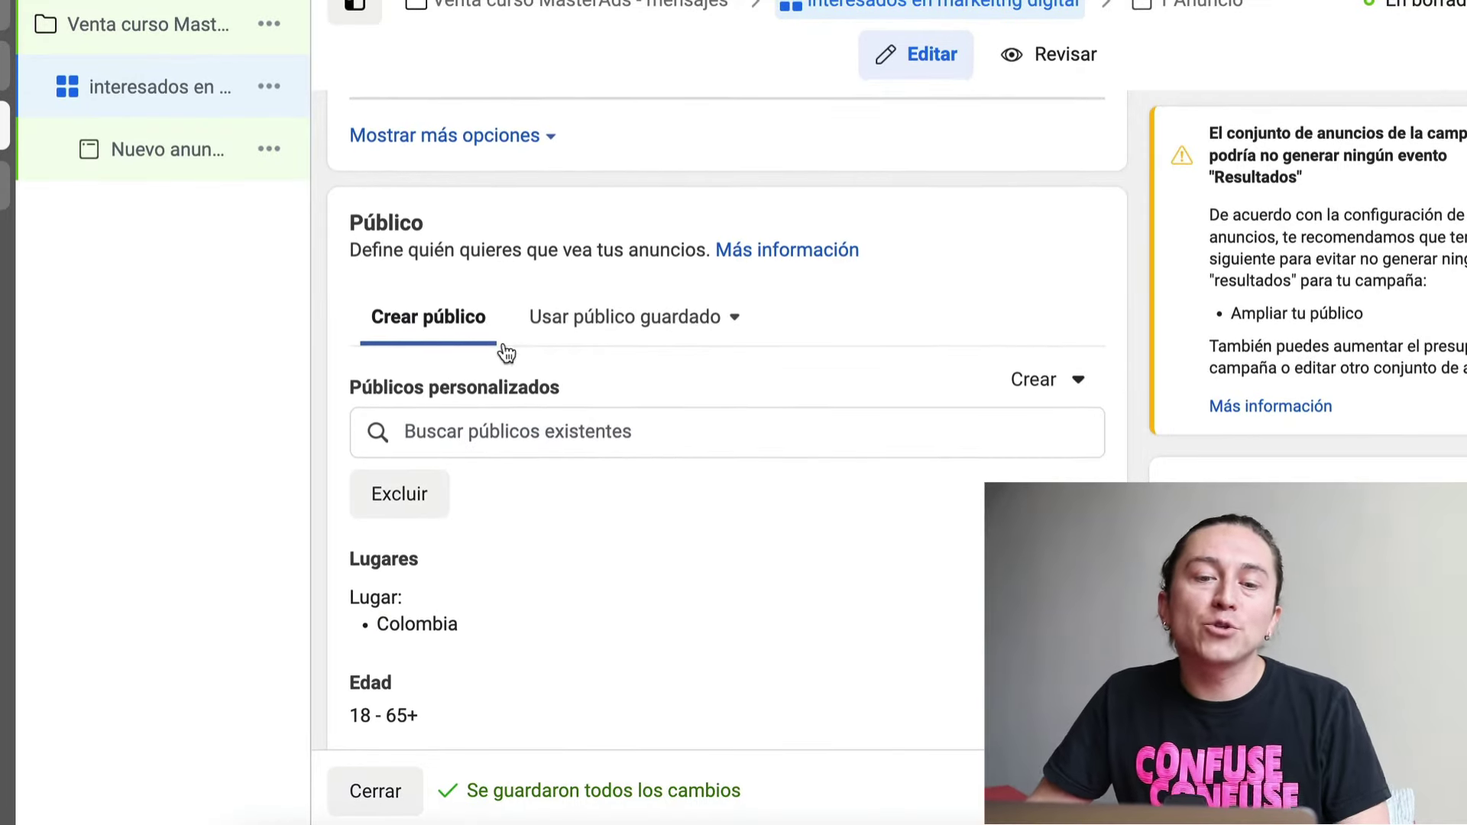
{"action": "double_click", "coordinate": [382, 155]}
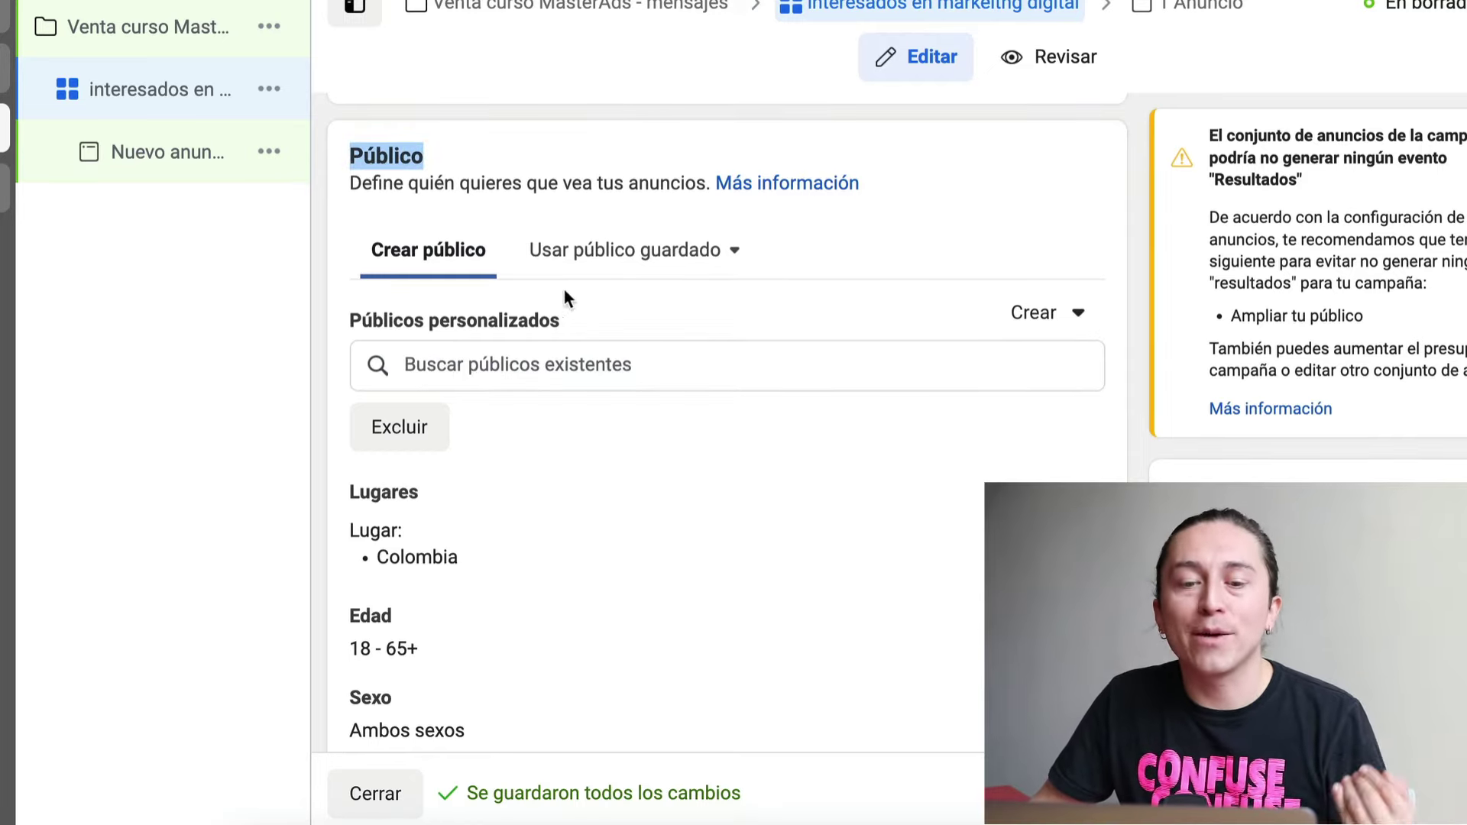
{"action": "scroll", "coordinate": [524, 370], "scroll_direction": "down", "scroll_amount": 2}
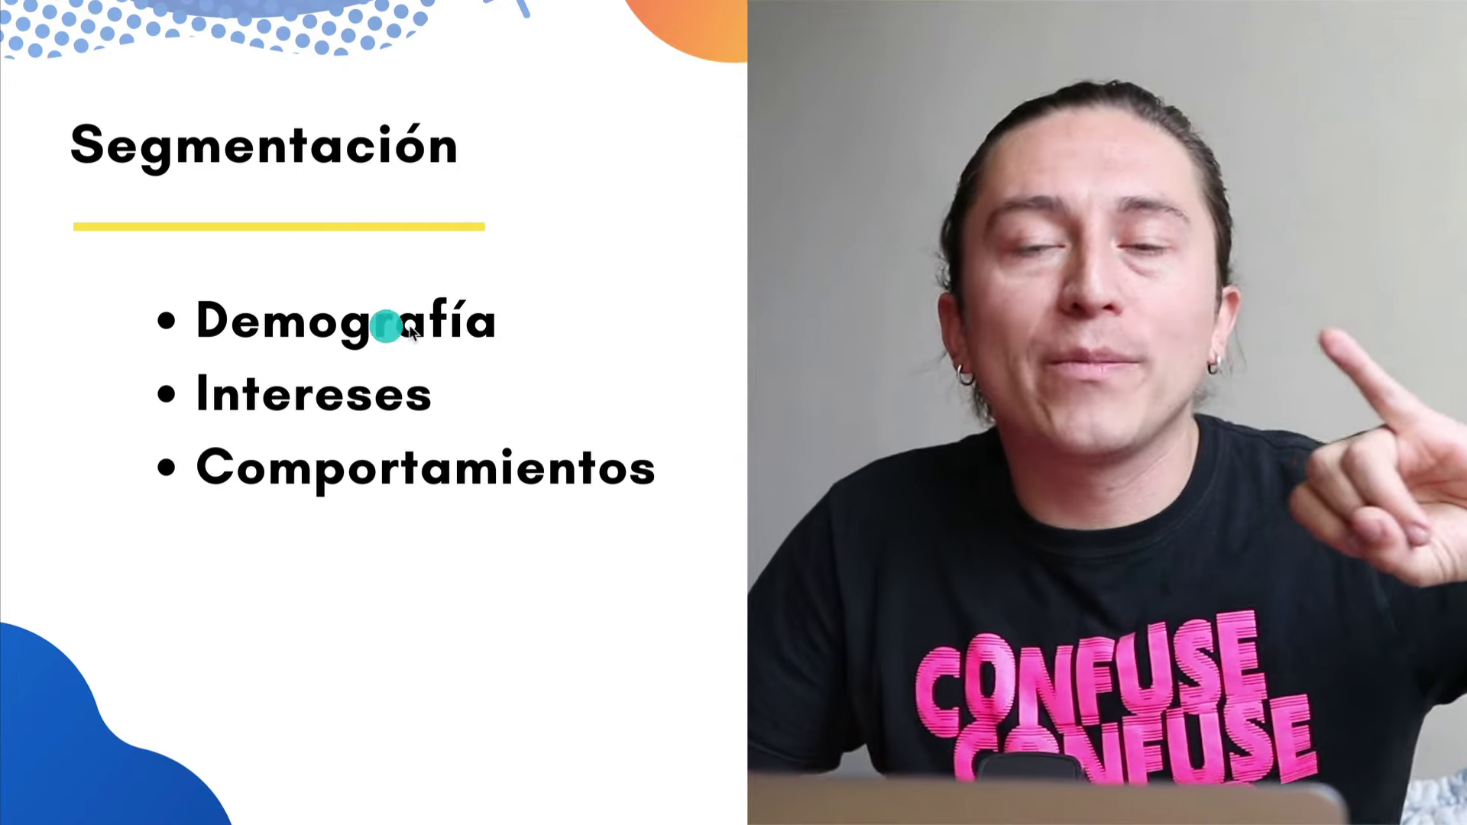
- Switch to the Canva presentation and add a colon after Demografía in the Segmentación list
{"action": "left_click", "coordinate": [550, 355]}
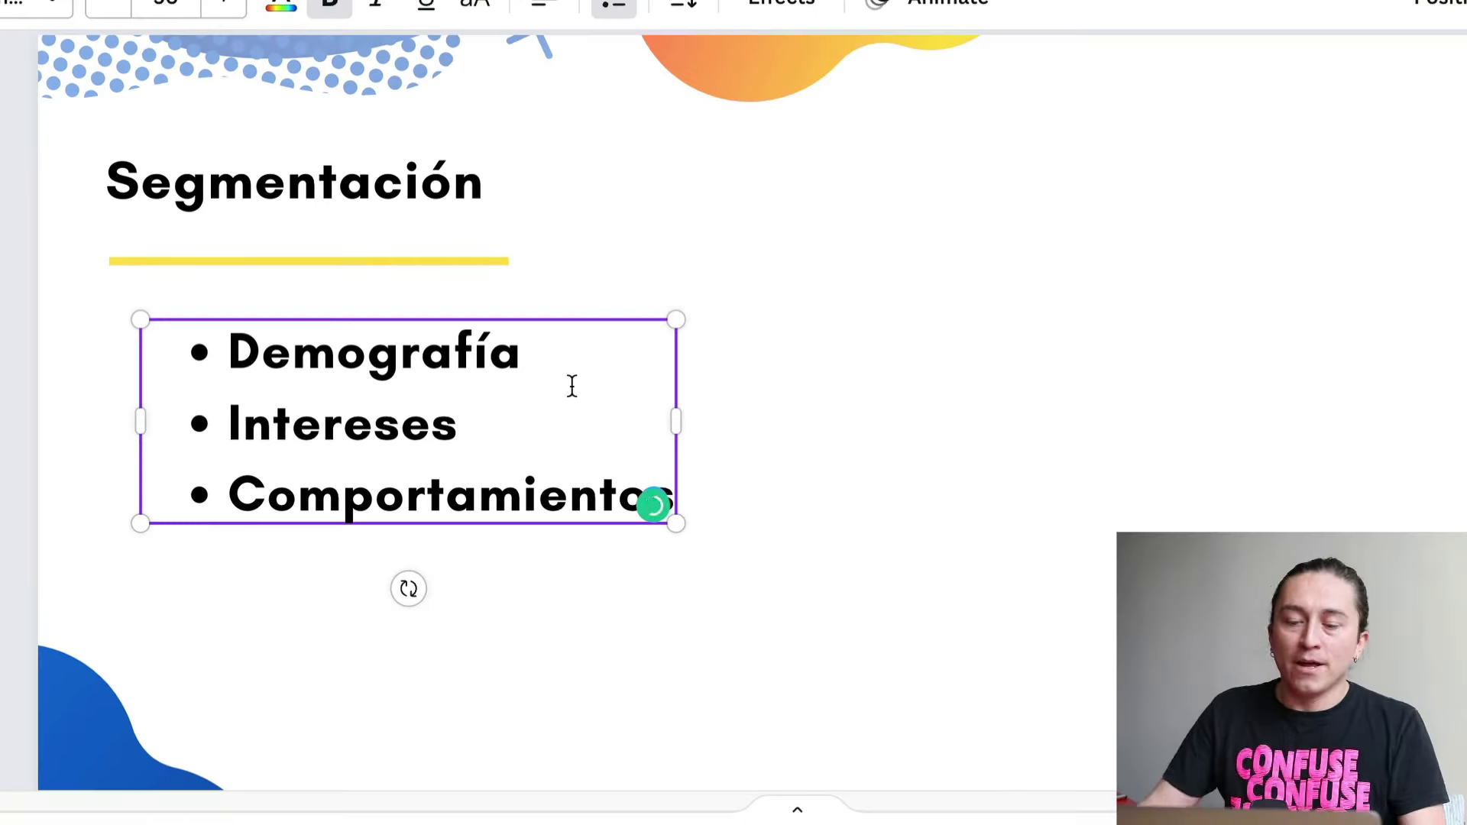
{"action": "type", "text": ":"}
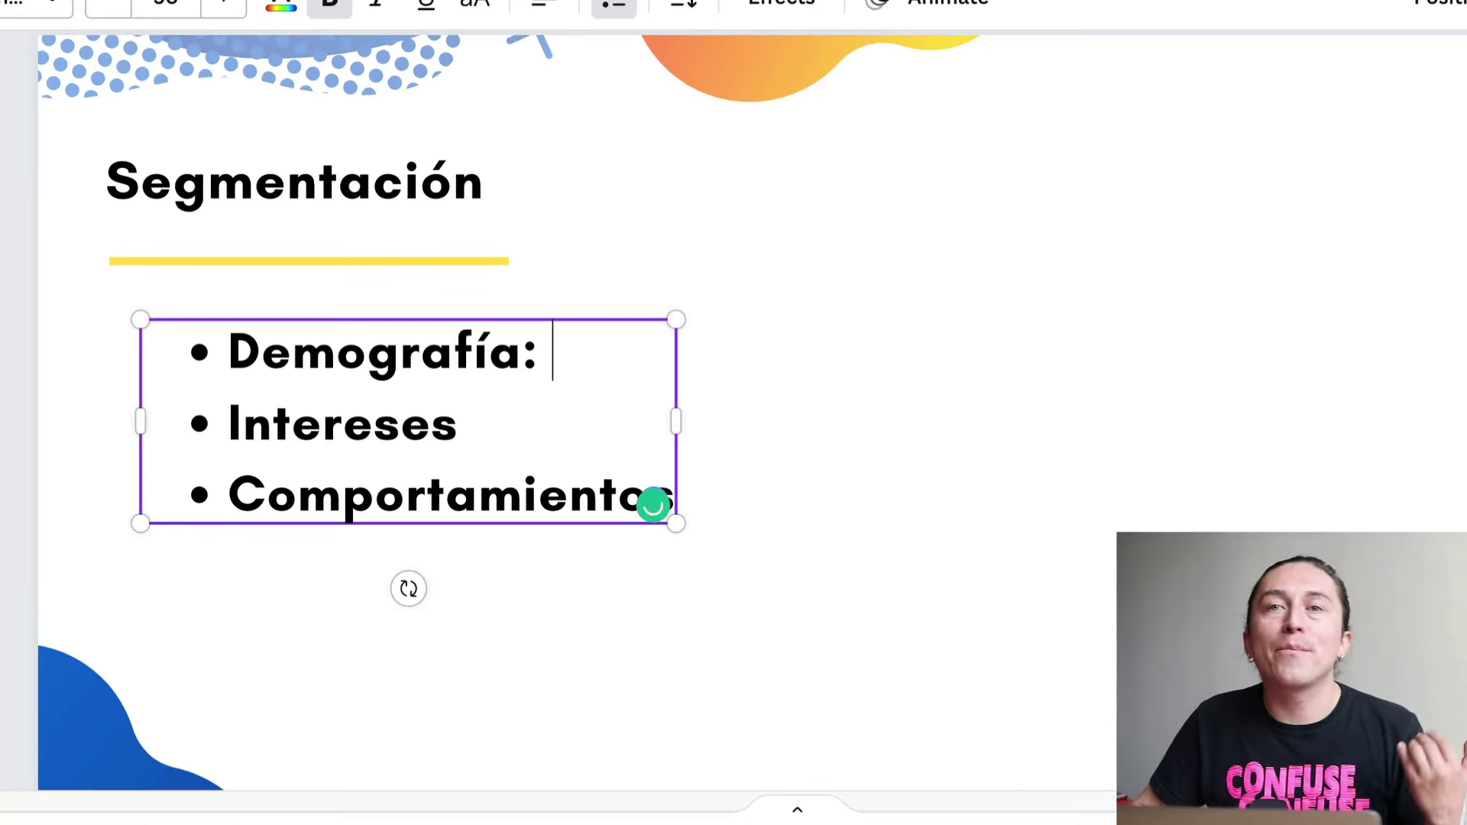
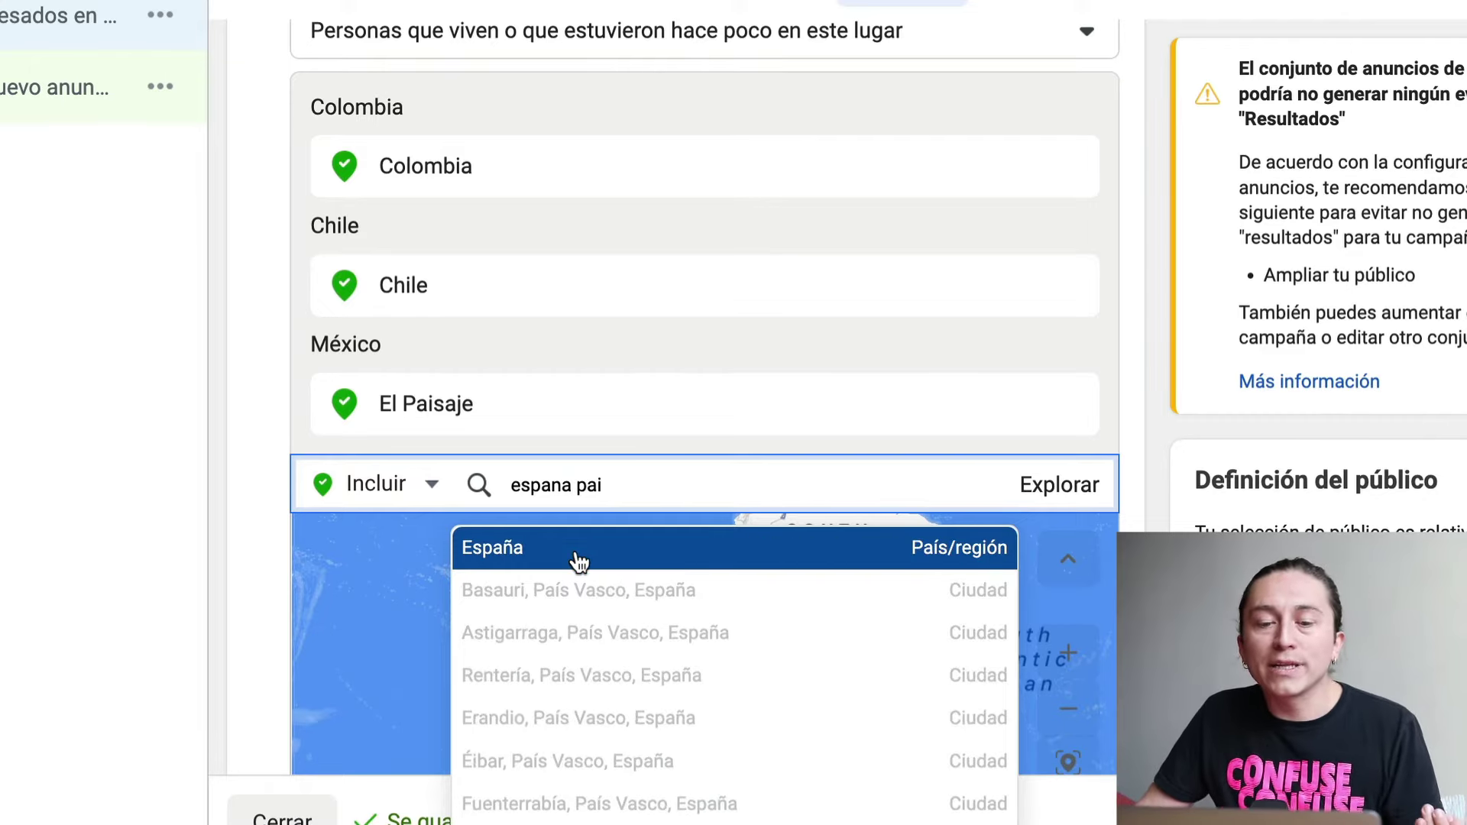
- In Meta Ads Manager, include the country España in the audience locations and replace El Paisaje with the country México
{"action": "left_click", "coordinate": [578, 562]}
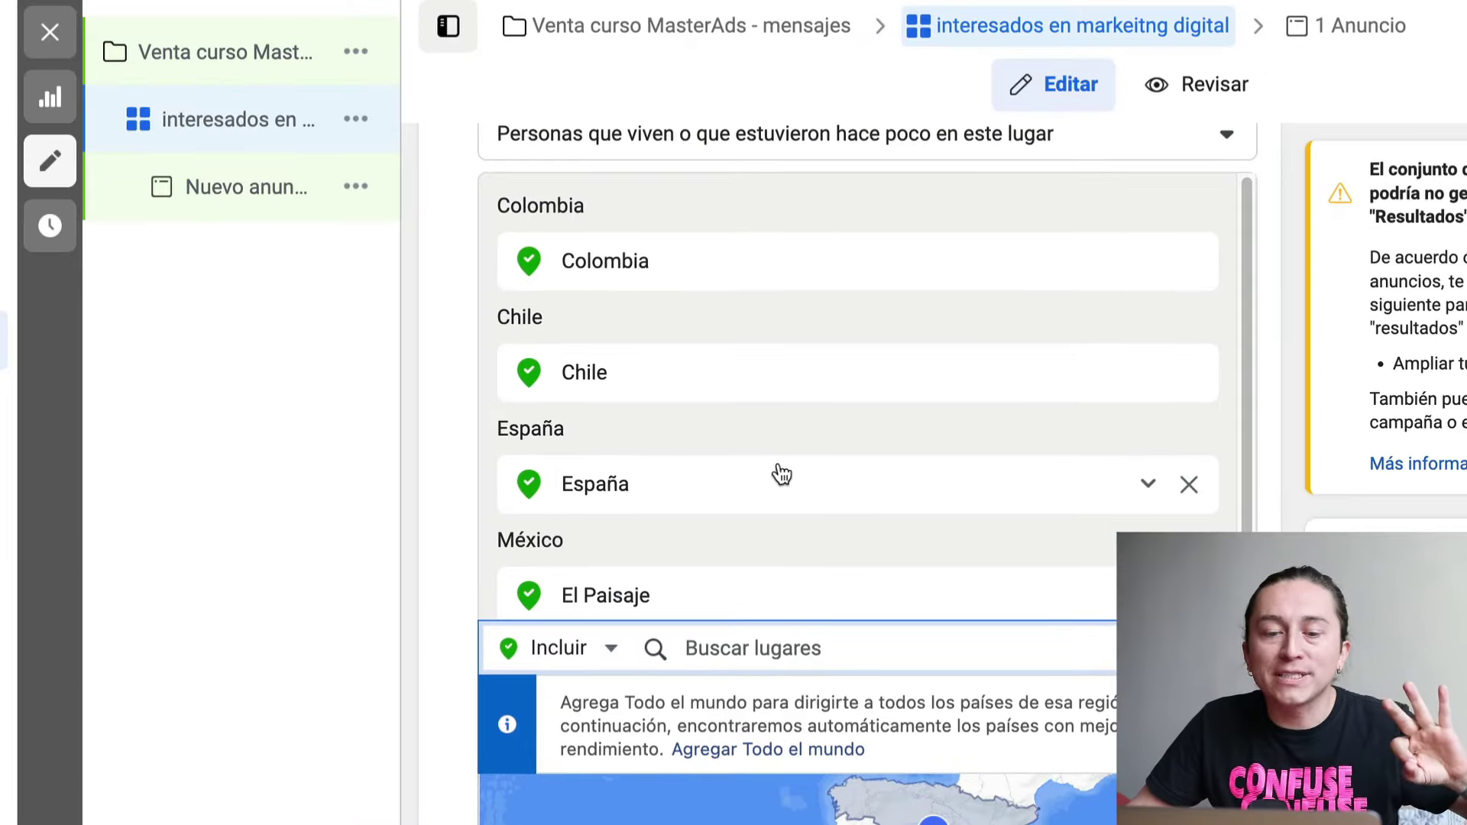
{"action": "left_click", "coordinate": [452, 443]}
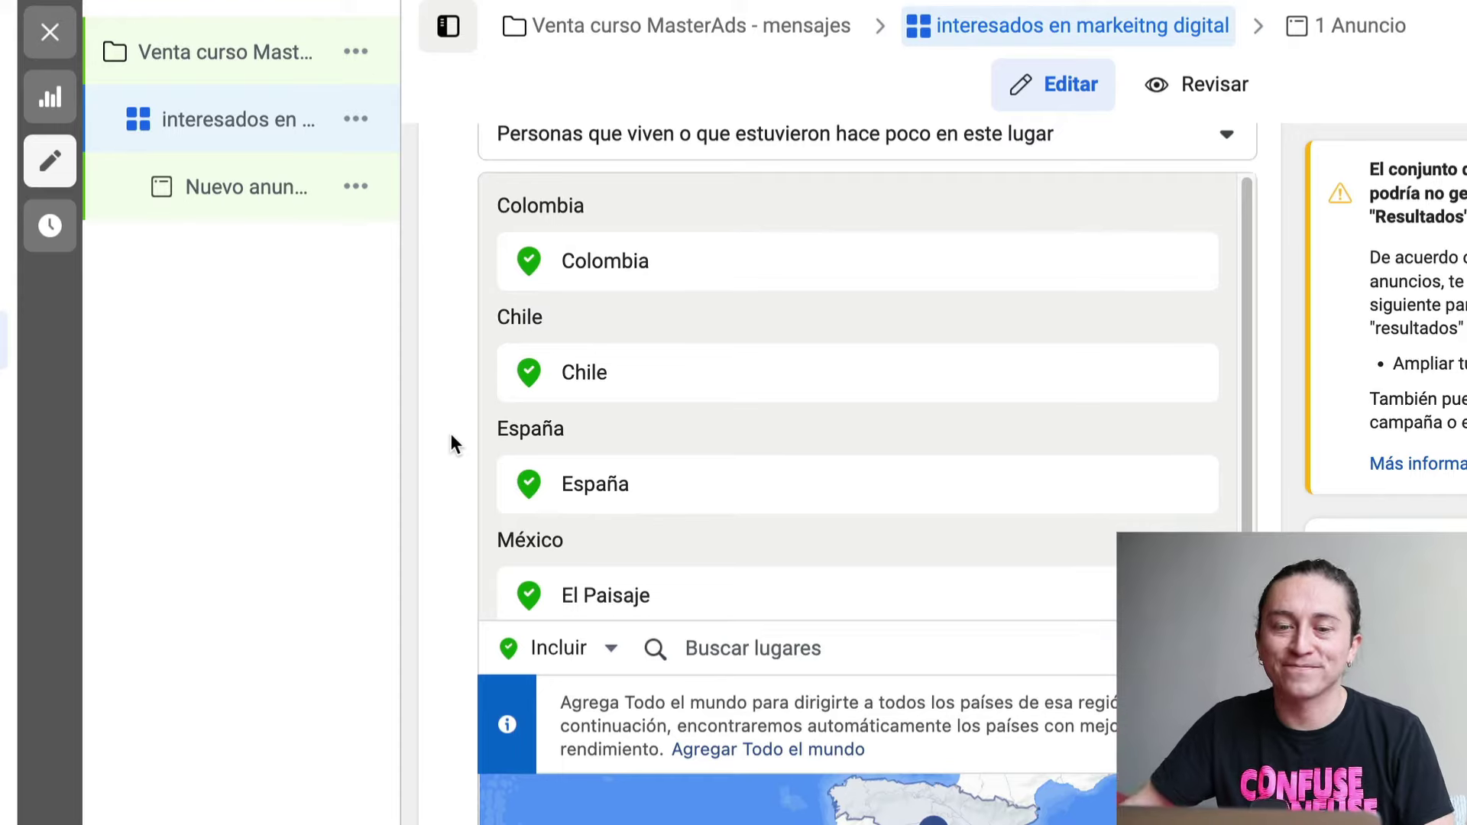
{"action": "scroll", "coordinate": [423, 425], "scroll_direction": "down", "scroll_amount": 2}
{"action": "scroll", "coordinate": [450, 429], "scroll_direction": "up", "scroll_amount": 4}
{"action": "scroll", "coordinate": [436, 451], "scroll_direction": "down", "scroll_amount": 5}
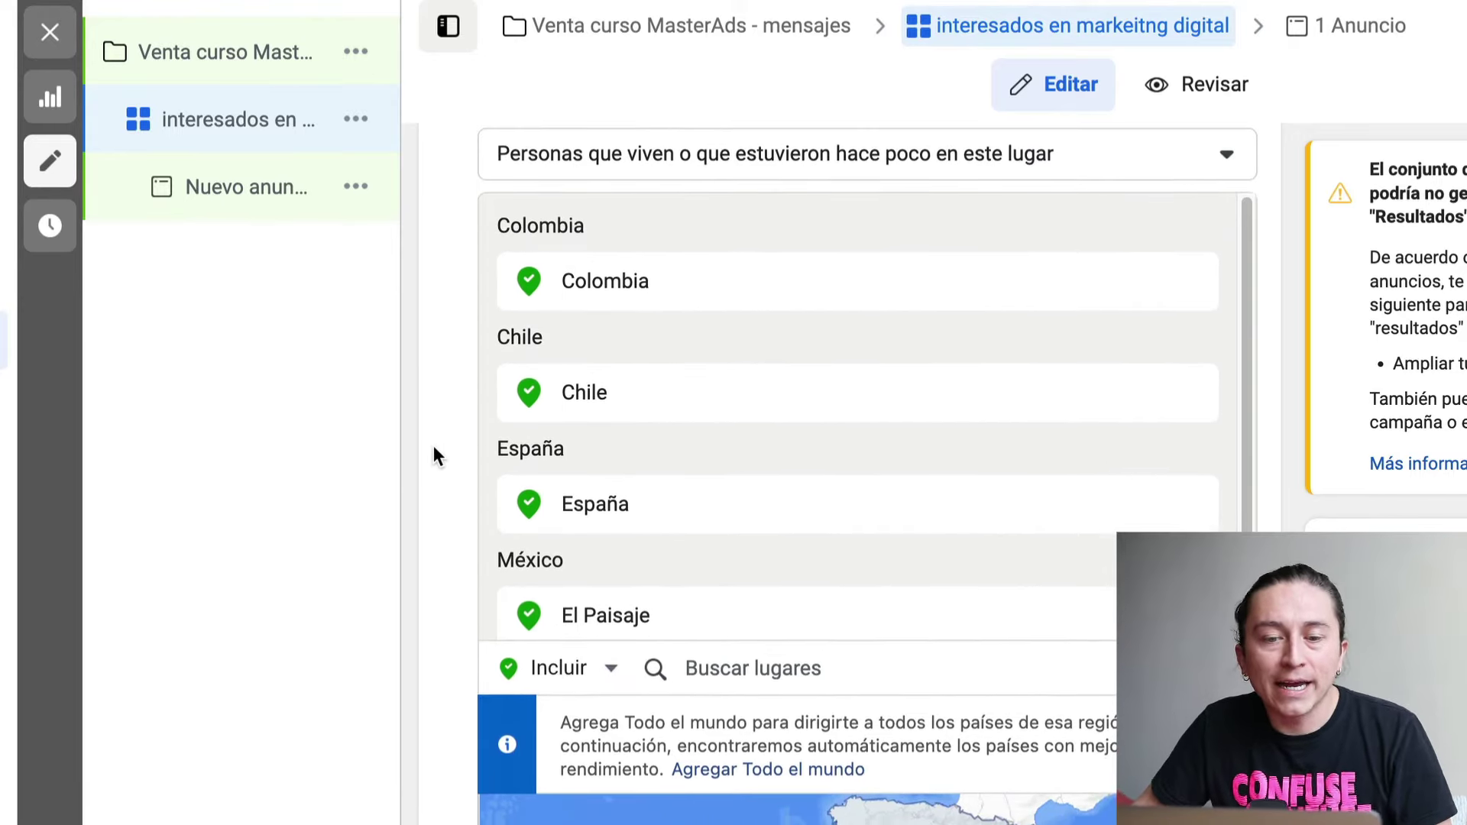
{"action": "left_click", "coordinate": [753, 432]}
{"action": "type", "text": "mexico"}
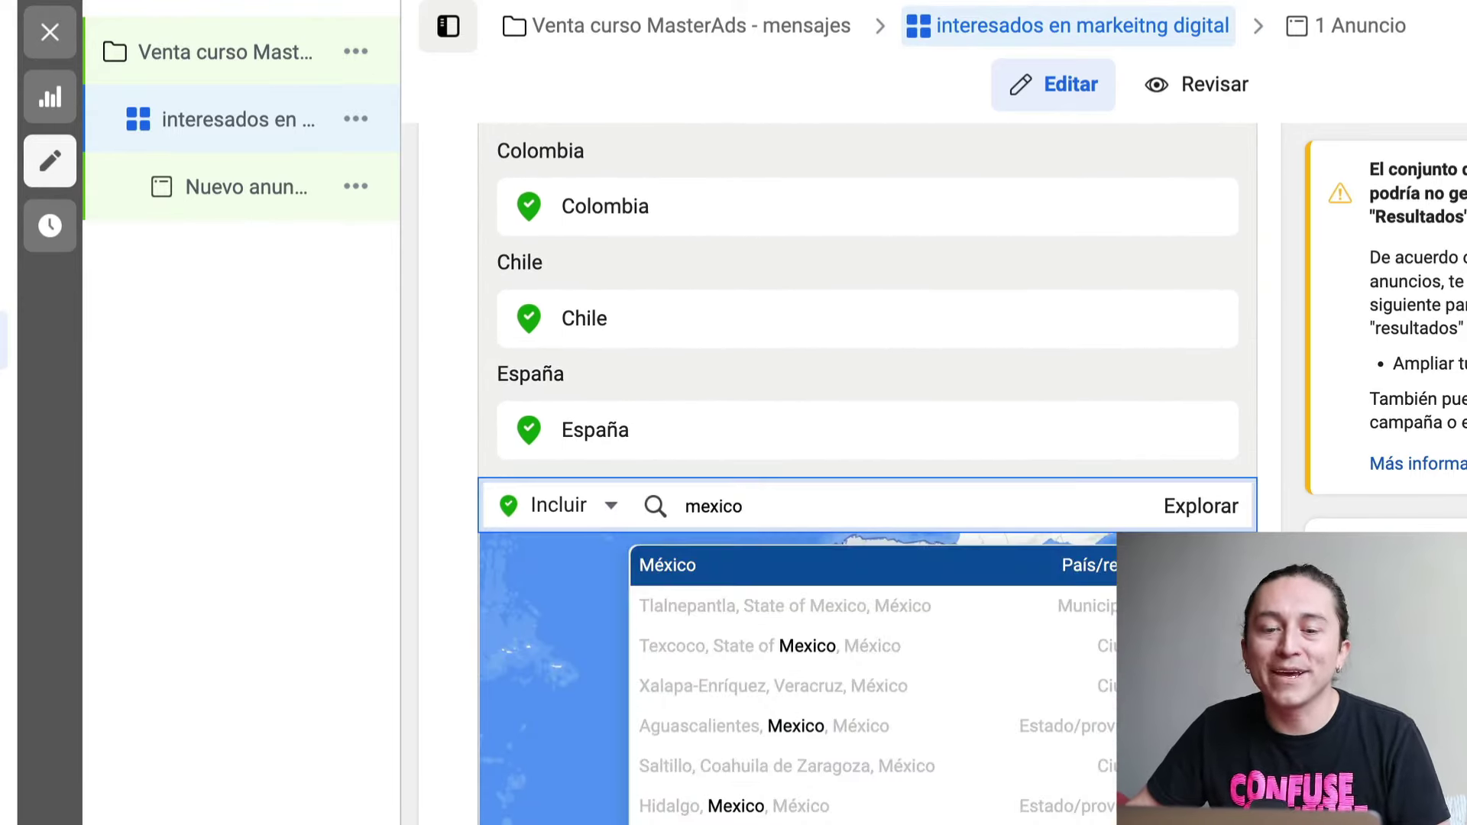
{"action": "left_click", "coordinate": [826, 572]}
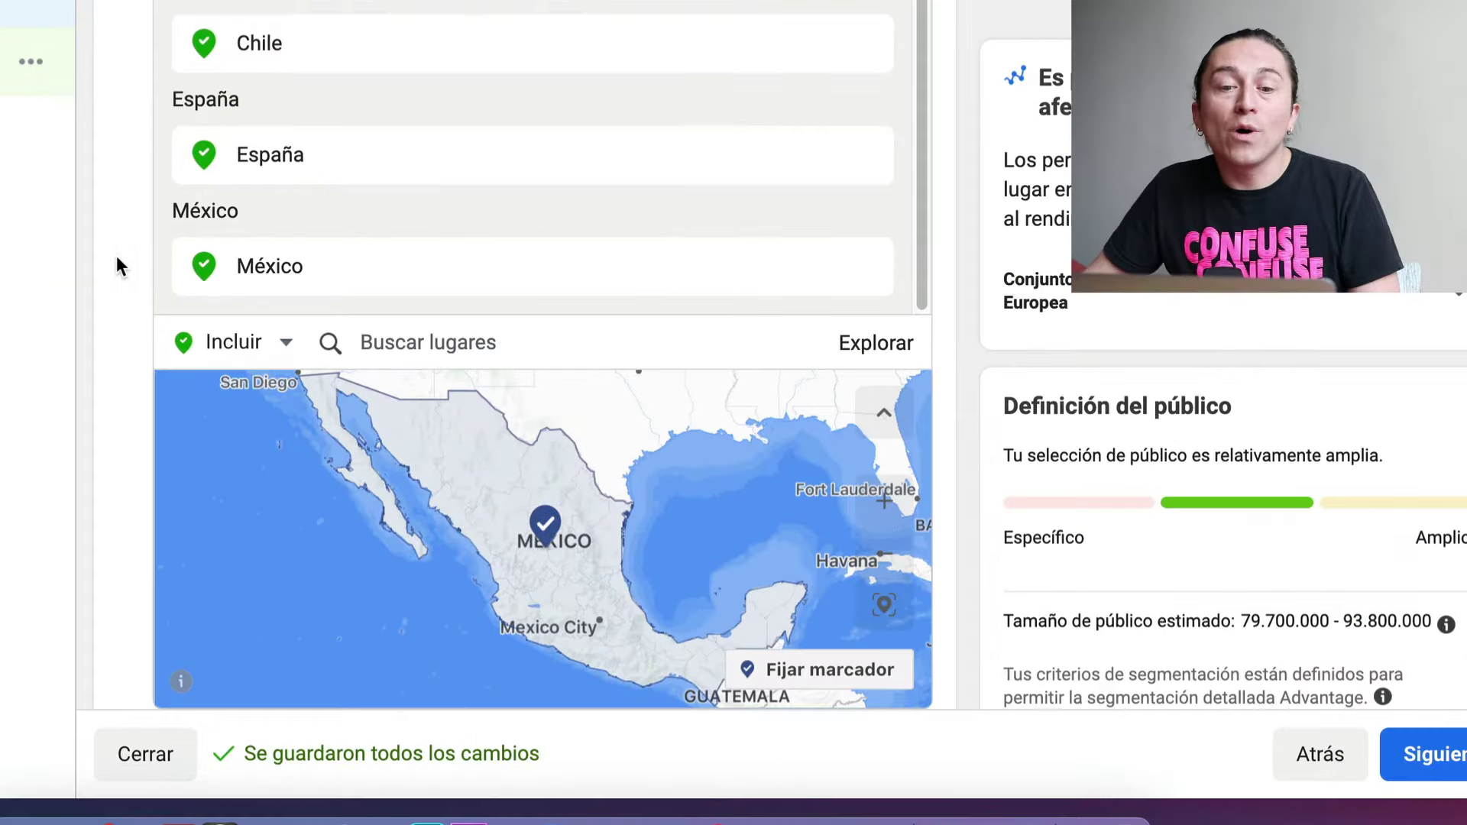
- Check the remaining audience settings and the estimated audience size under Definición del público
{"action": "scroll", "coordinate": [442, 538], "scroll_direction": "down", "scroll_amount": 6}
{"action": "scroll", "coordinate": [116, 257], "scroll_direction": "down", "scroll_amount": 3}
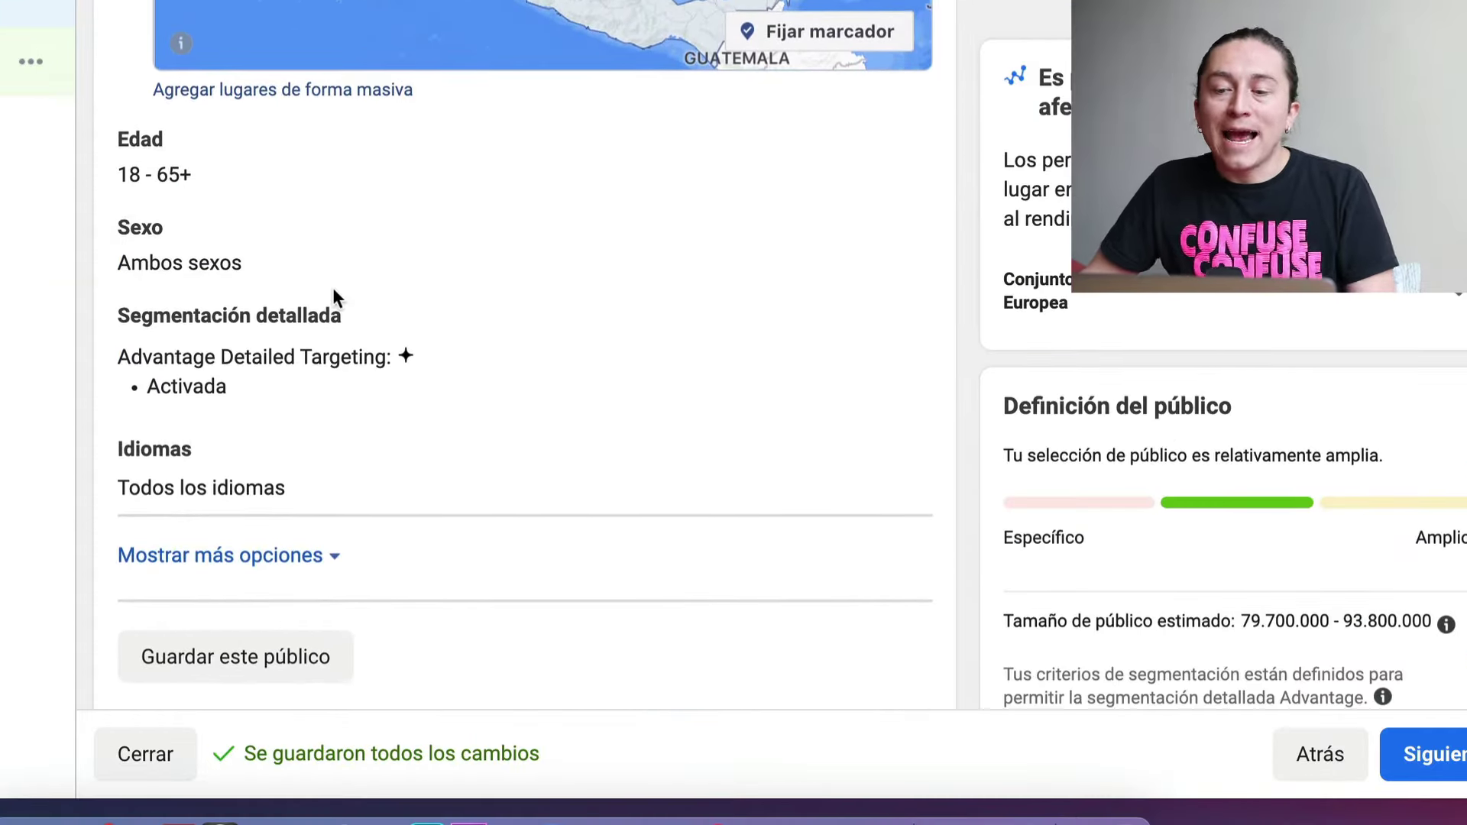
{"action": "scroll", "coordinate": [1395, 406], "scroll_direction": "down", "scroll_amount": 1}
{"action": "scroll", "coordinate": [1396, 405], "scroll_direction": "up", "scroll_amount": 2}
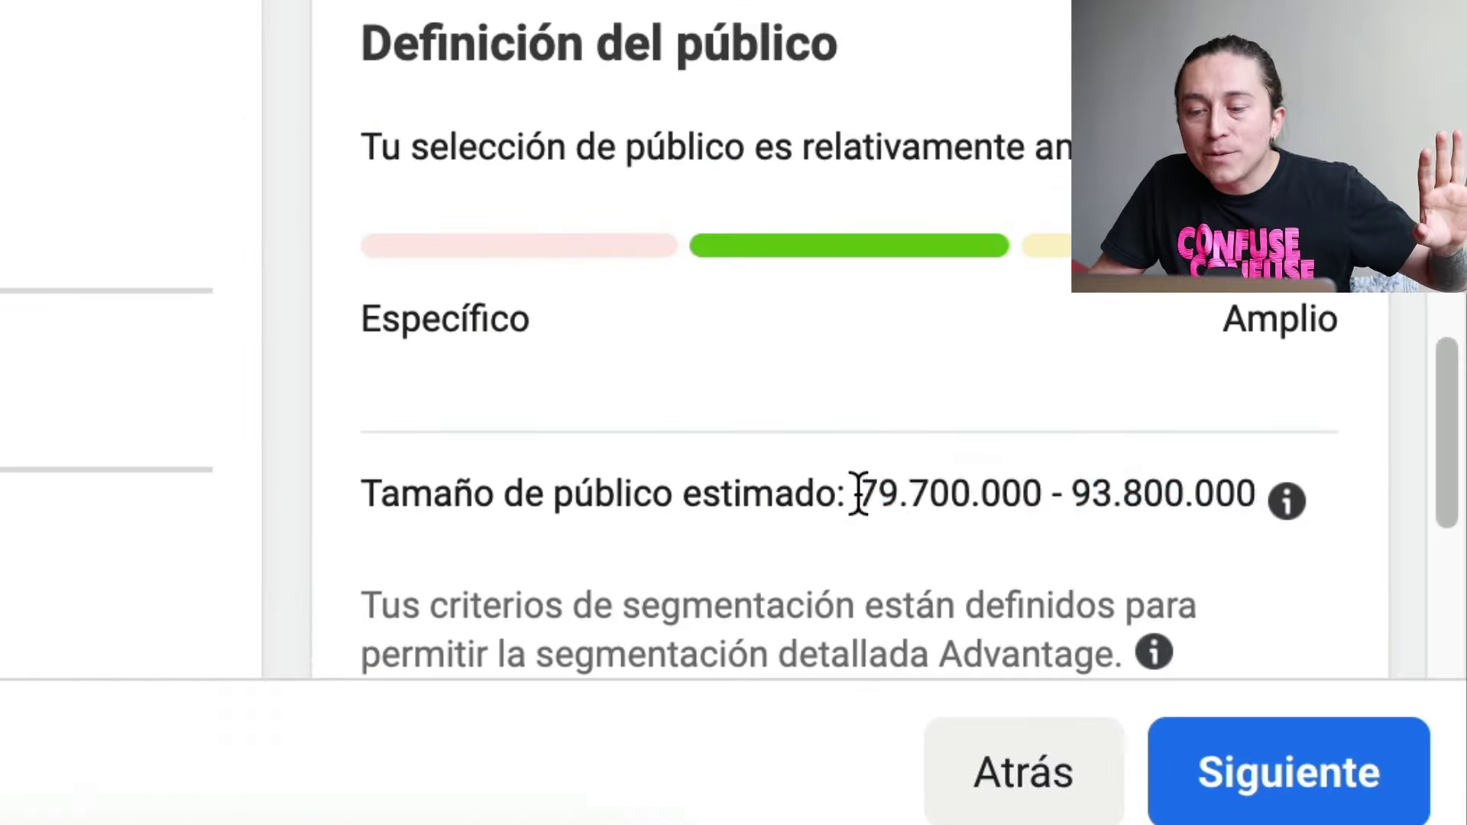
{"action": "left_click_drag", "start_coordinate": [856, 493], "coordinate": [1257, 495]}
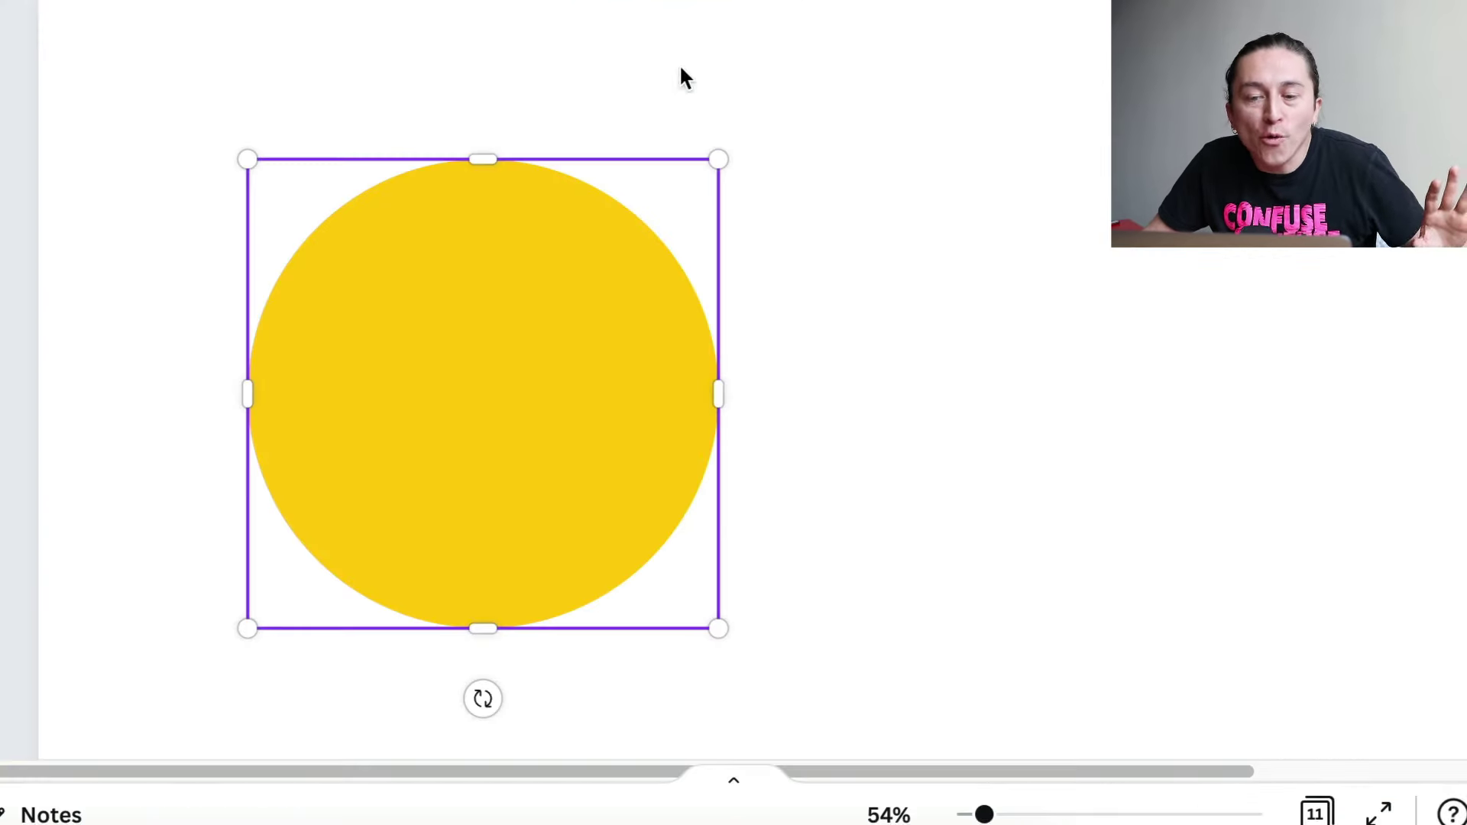
- In Canva, add the text "90 millones" above the yellow circle and reduce its size
{"action": "left_click", "coordinate": [845, 187]}
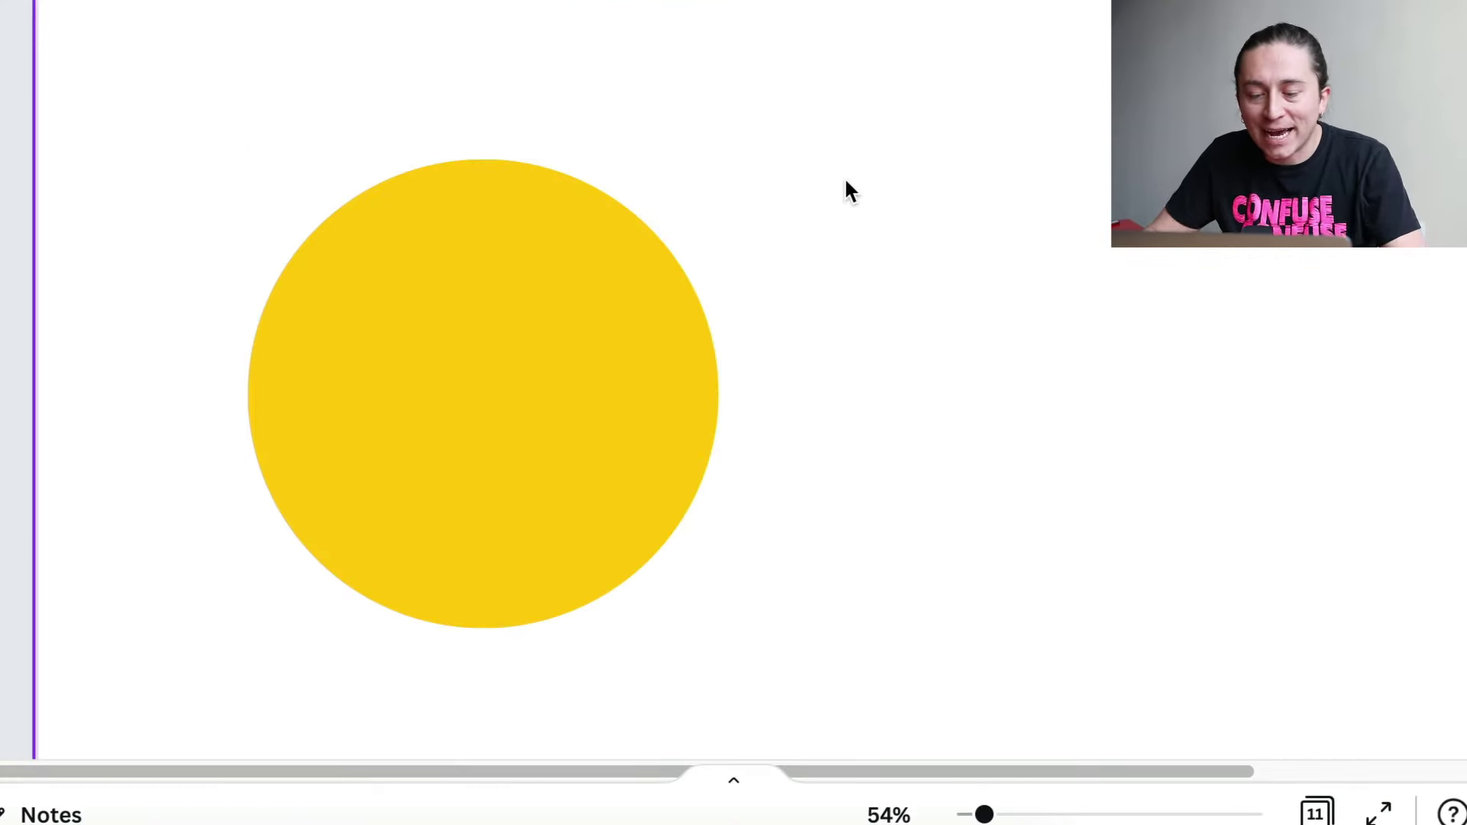
{"action": "type", "text": "t90 millones"}
{"action": "key", "text": "Escape"}
{"action": "left_click_drag", "start_coordinate": [805, 411], "coordinate": [610, 100]}
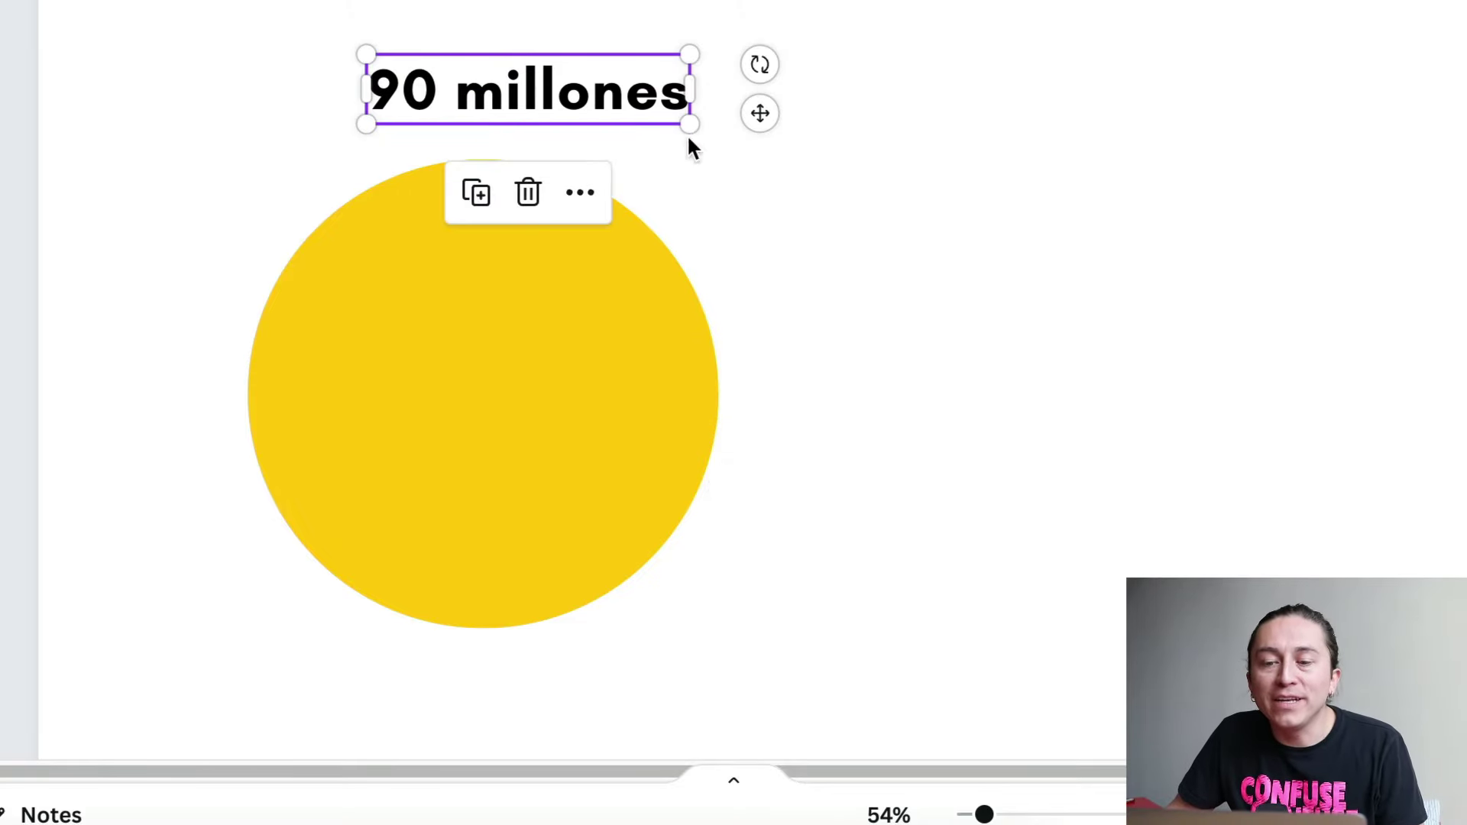
{"action": "left_click_drag", "start_coordinate": [688, 124], "coordinate": [574, 98]}
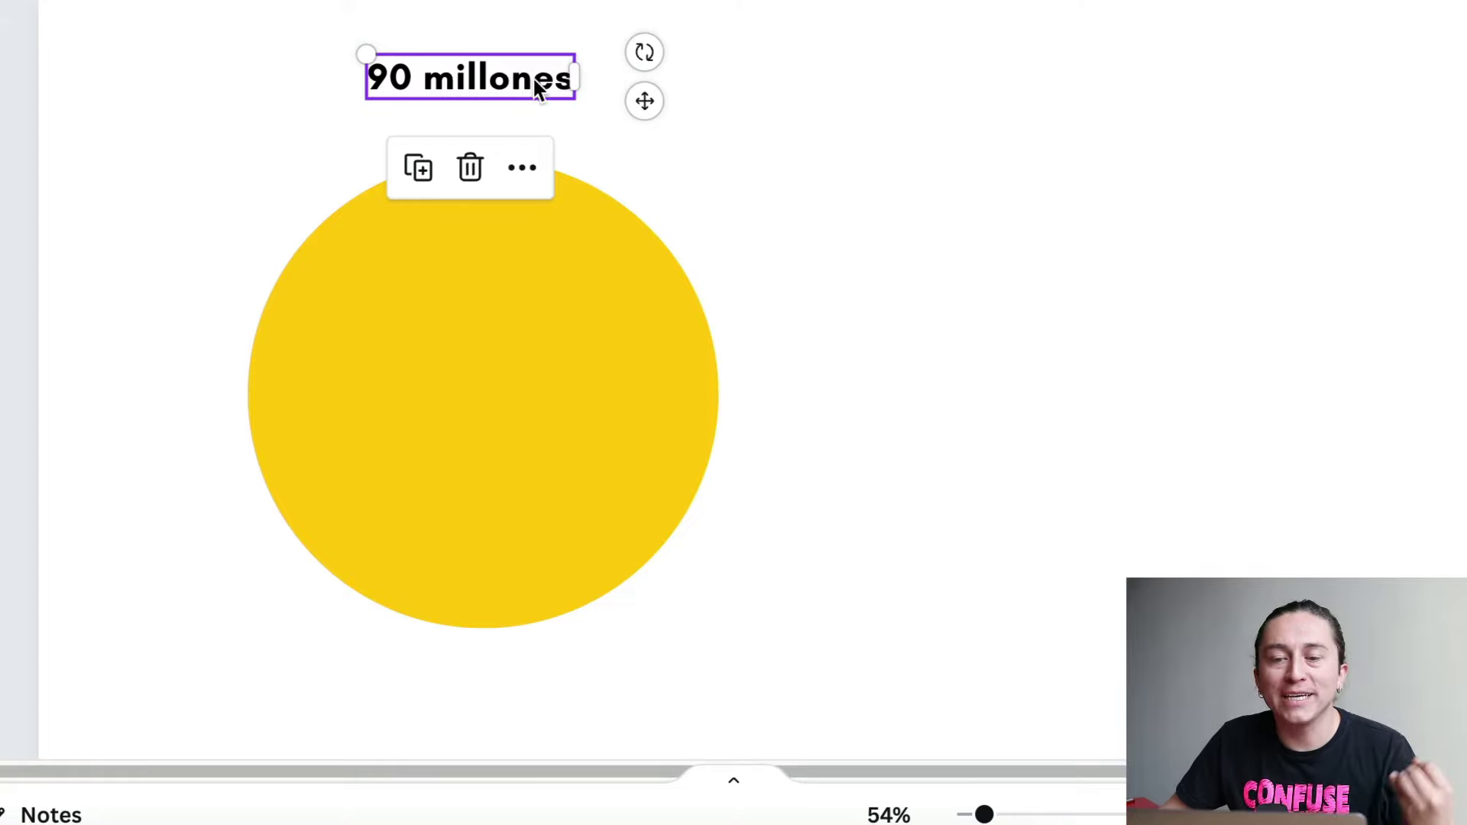
- Duplicate the "90 millones" label to the empty area beside the circle and change the copy's text to "marketing digital"
{"action": "left_click_drag", "start_coordinate": [518, 75], "coordinate": [1056, 127]}
{"action": "key", "text": "ctrl+d"}
{"action": "double_click", "coordinate": [1056, 126]}
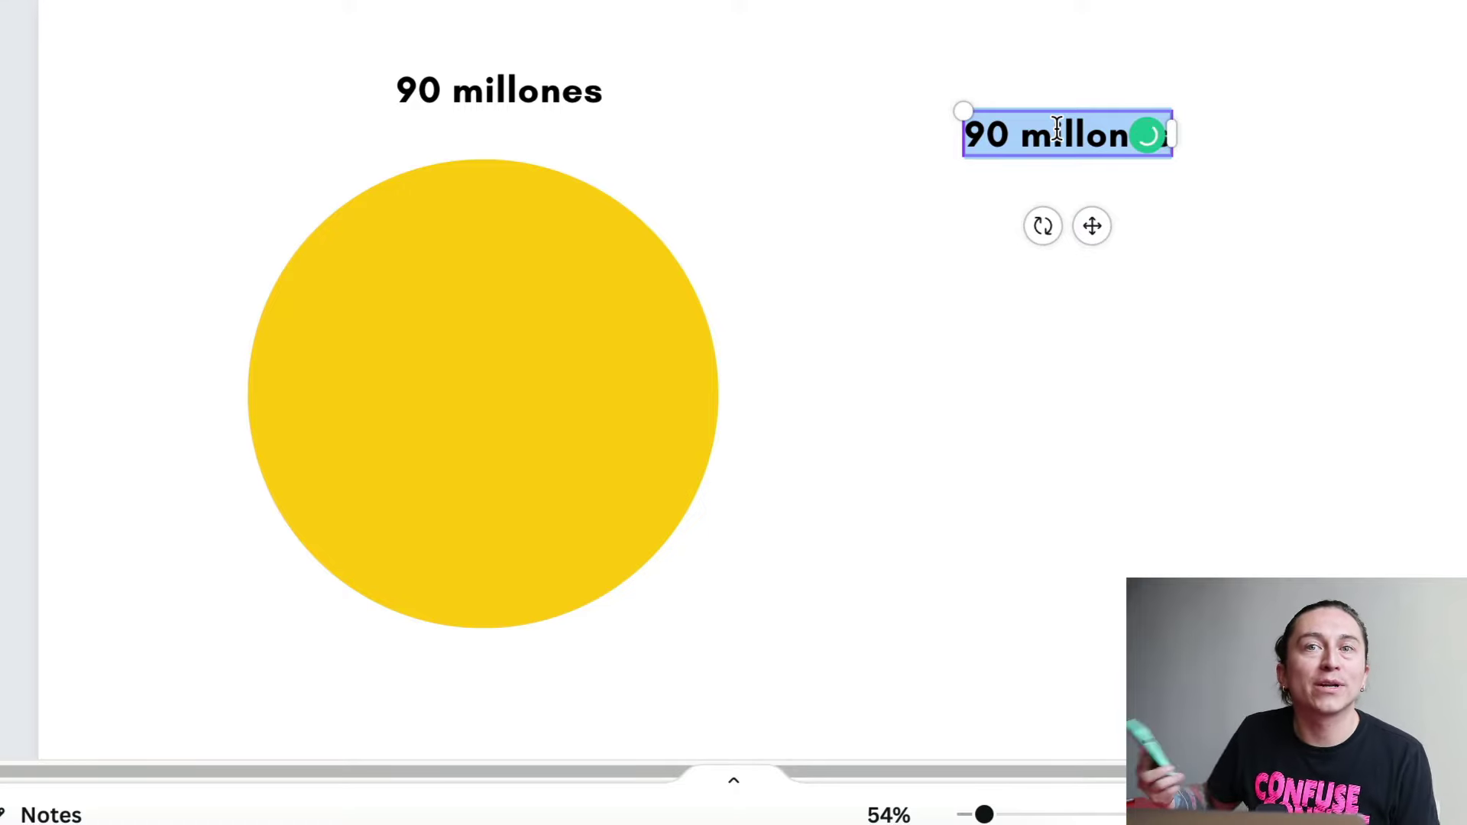
{"action": "type", "text": "marketing"}
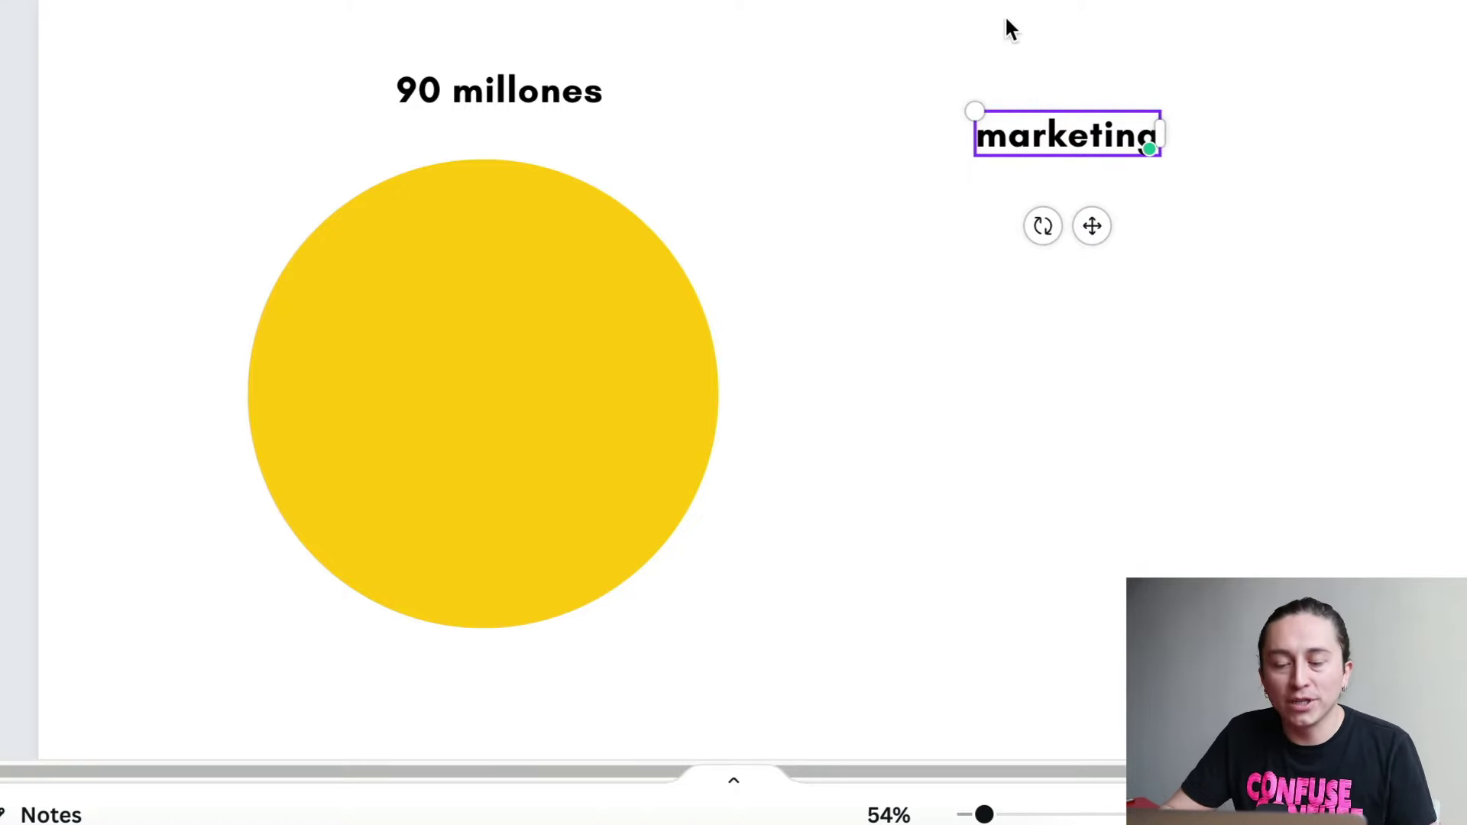
{"action": "type", "text": " inter"}
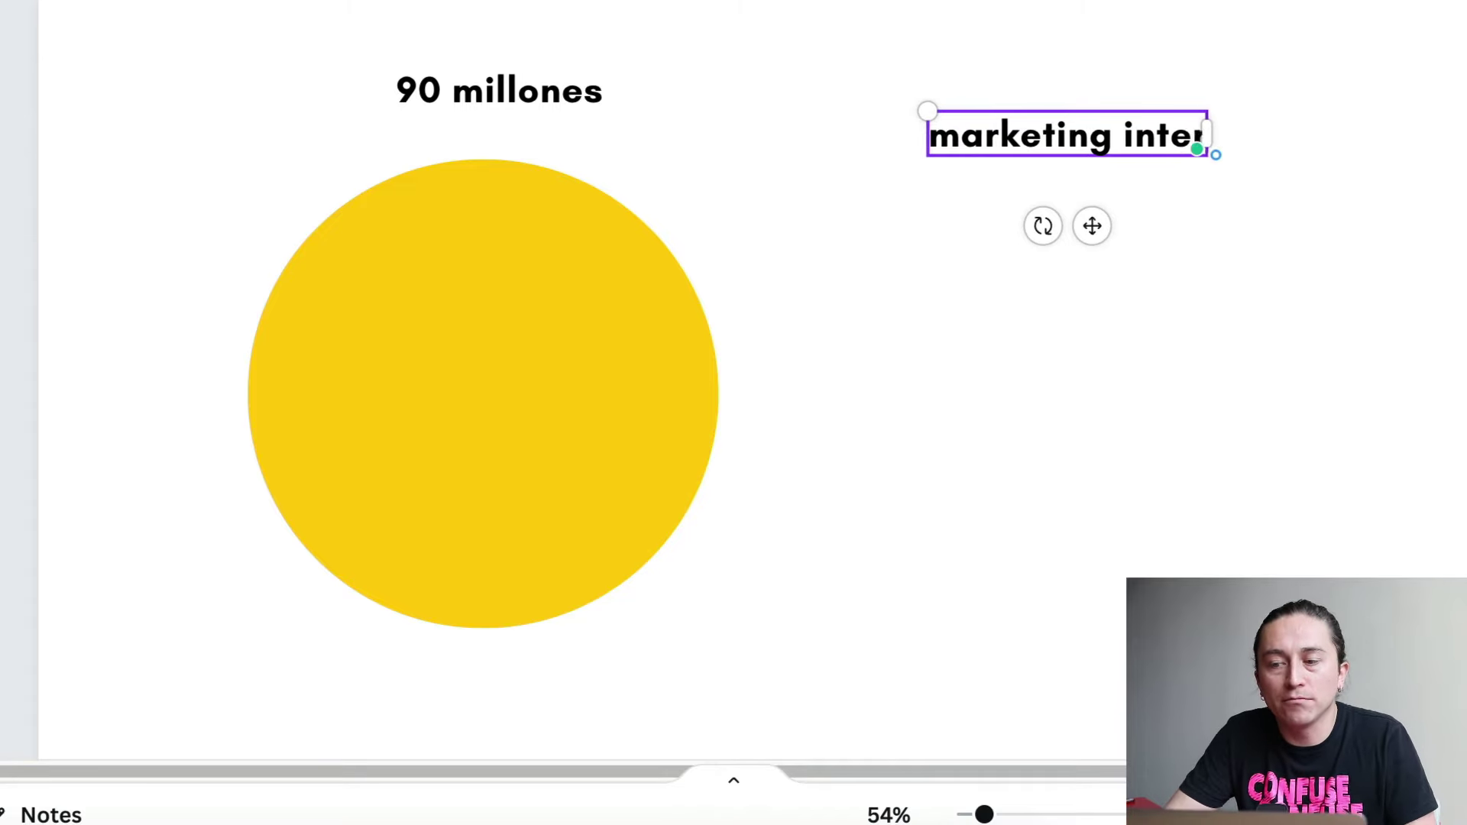
{"action": "key", "text": "BackSpace"}
{"action": "key", "text": "BackSpace"}
{"action": "key", "text": "BackSpace"}
{"action": "key", "text": "BackSpace"}
{"action": "key", "text": "BackSpace"}
{"action": "type", "text": "digital"}
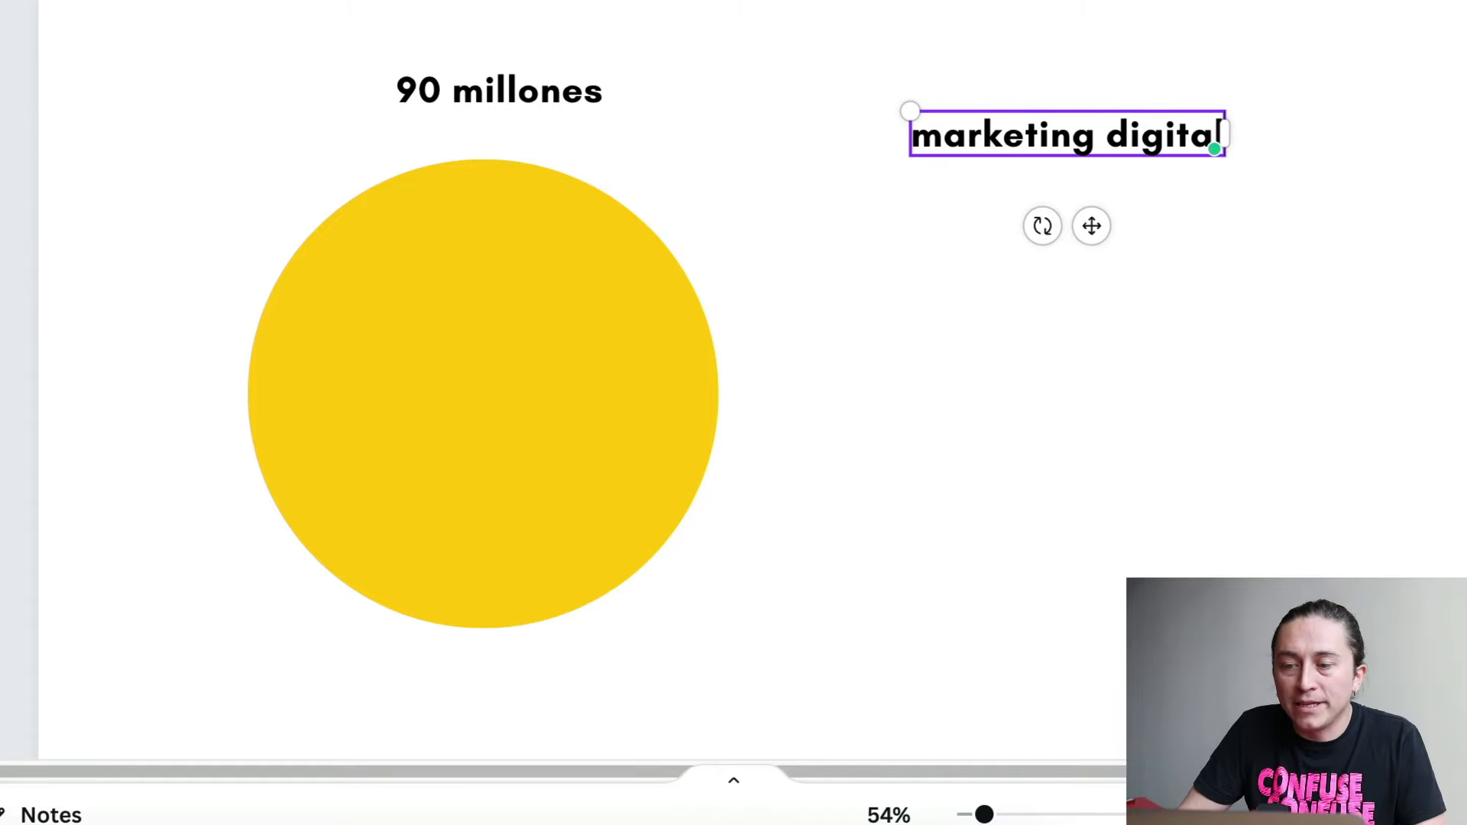
- Add the line "intereses:" above "marketing digital" in the same text box
{"action": "key", "text": "Home"}
{"action": "type", "text": "intereses:"}
{"action": "key", "text": "Return"}
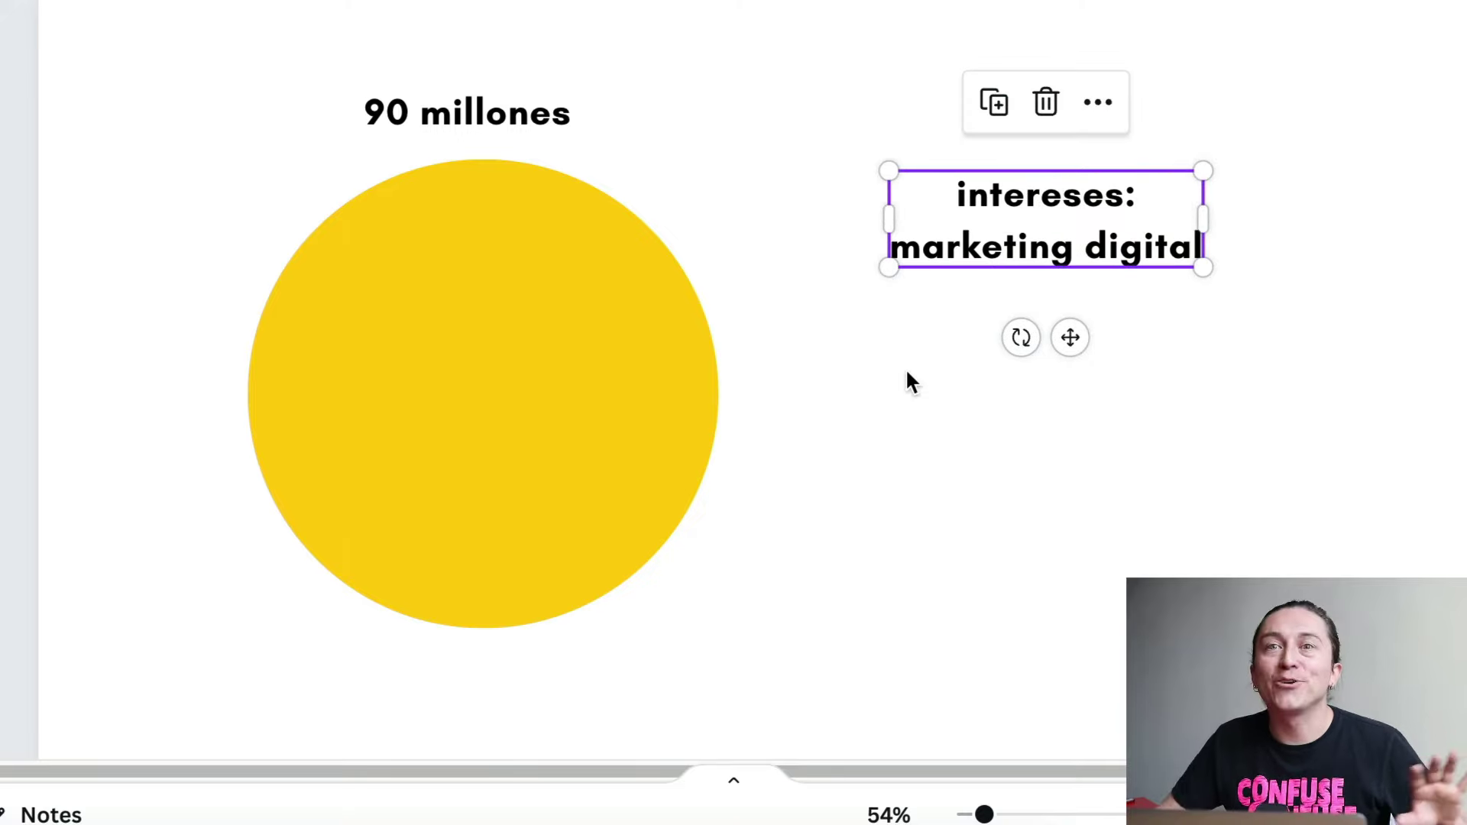
{"action": "left_click", "coordinate": [1048, 382]}
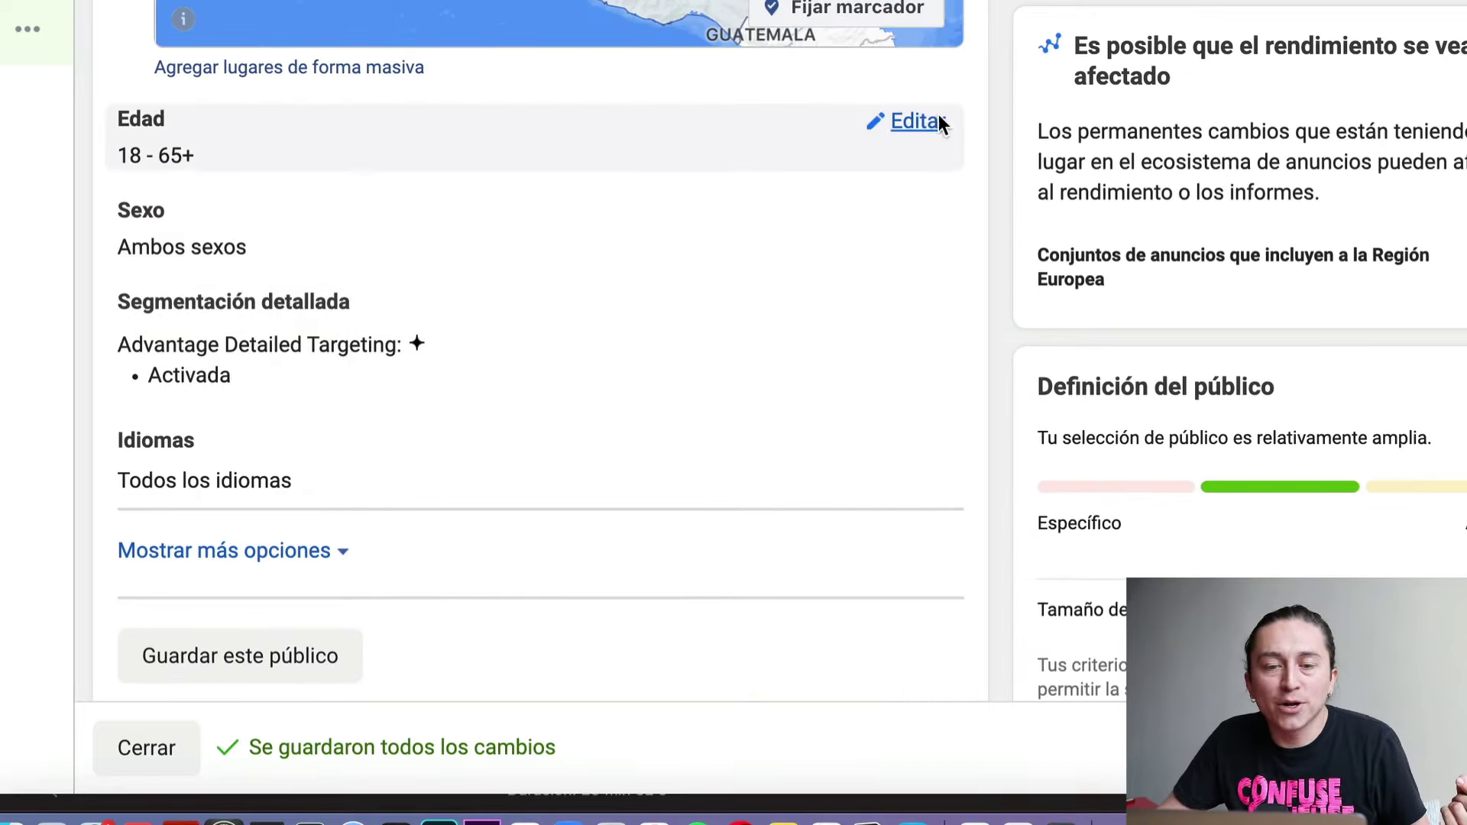
- In Meta Ads Manager, set the audience's minimum age to 20
{"action": "left_click", "coordinate": [939, 122]}
{"action": "left_click", "coordinate": [209, 175]}
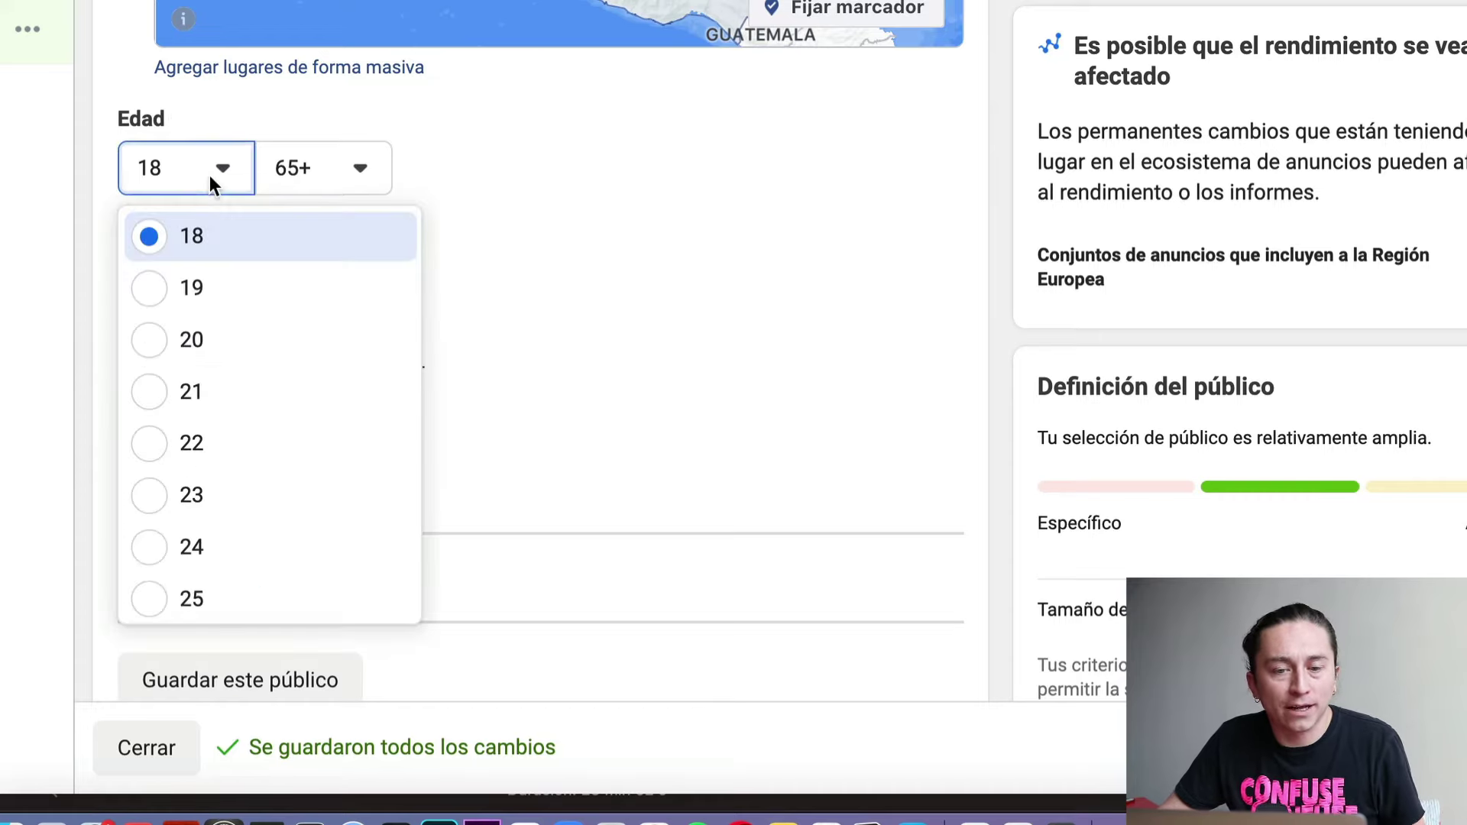
{"action": "left_click", "coordinate": [234, 359]}
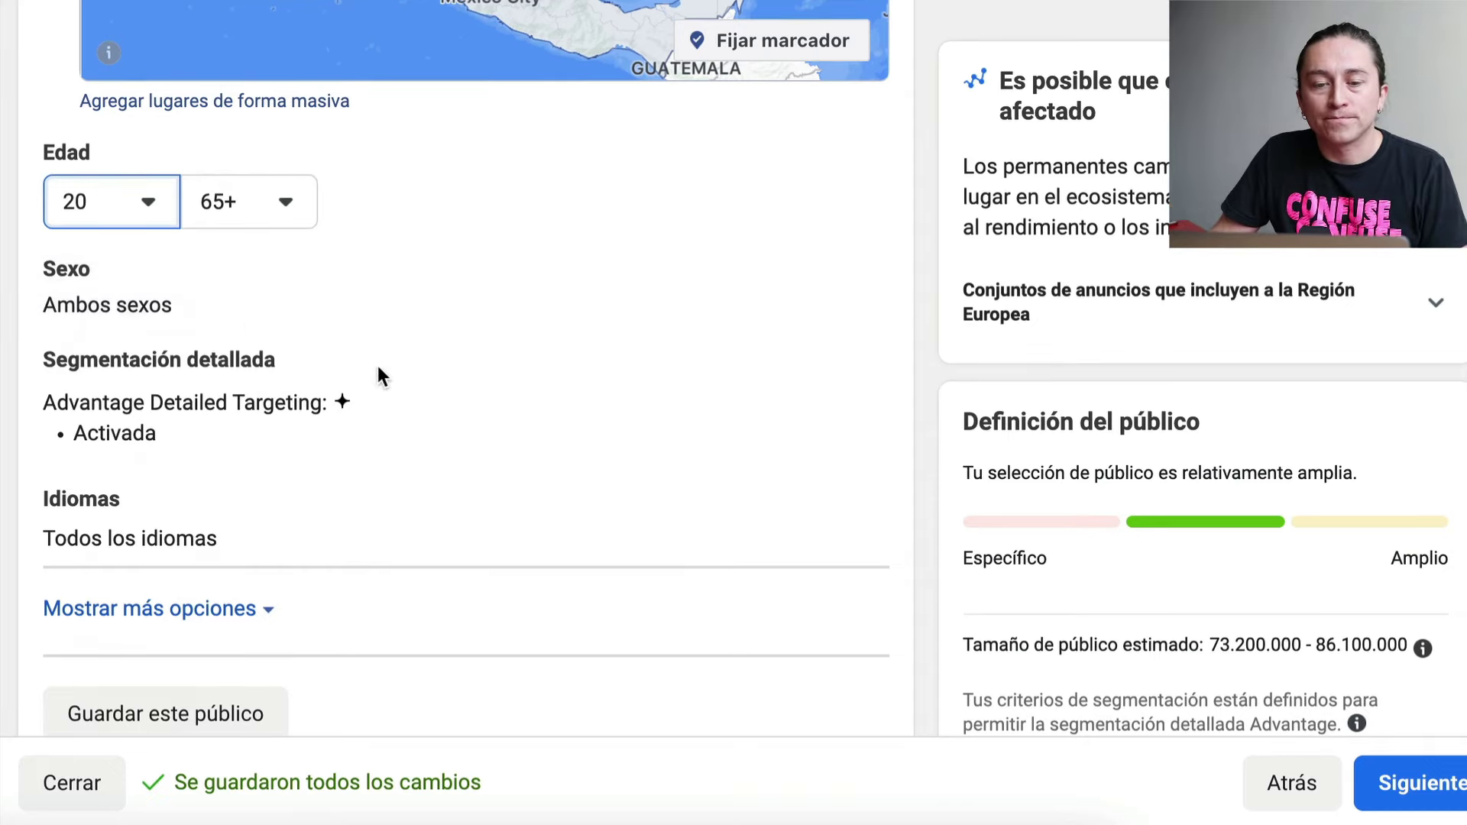
- Add the interest Marketing digital to the Segmentación detallada and check the estimated audience size
{"action": "scroll", "coordinate": [377, 366], "scroll_direction": "down", "scroll_amount": 2}
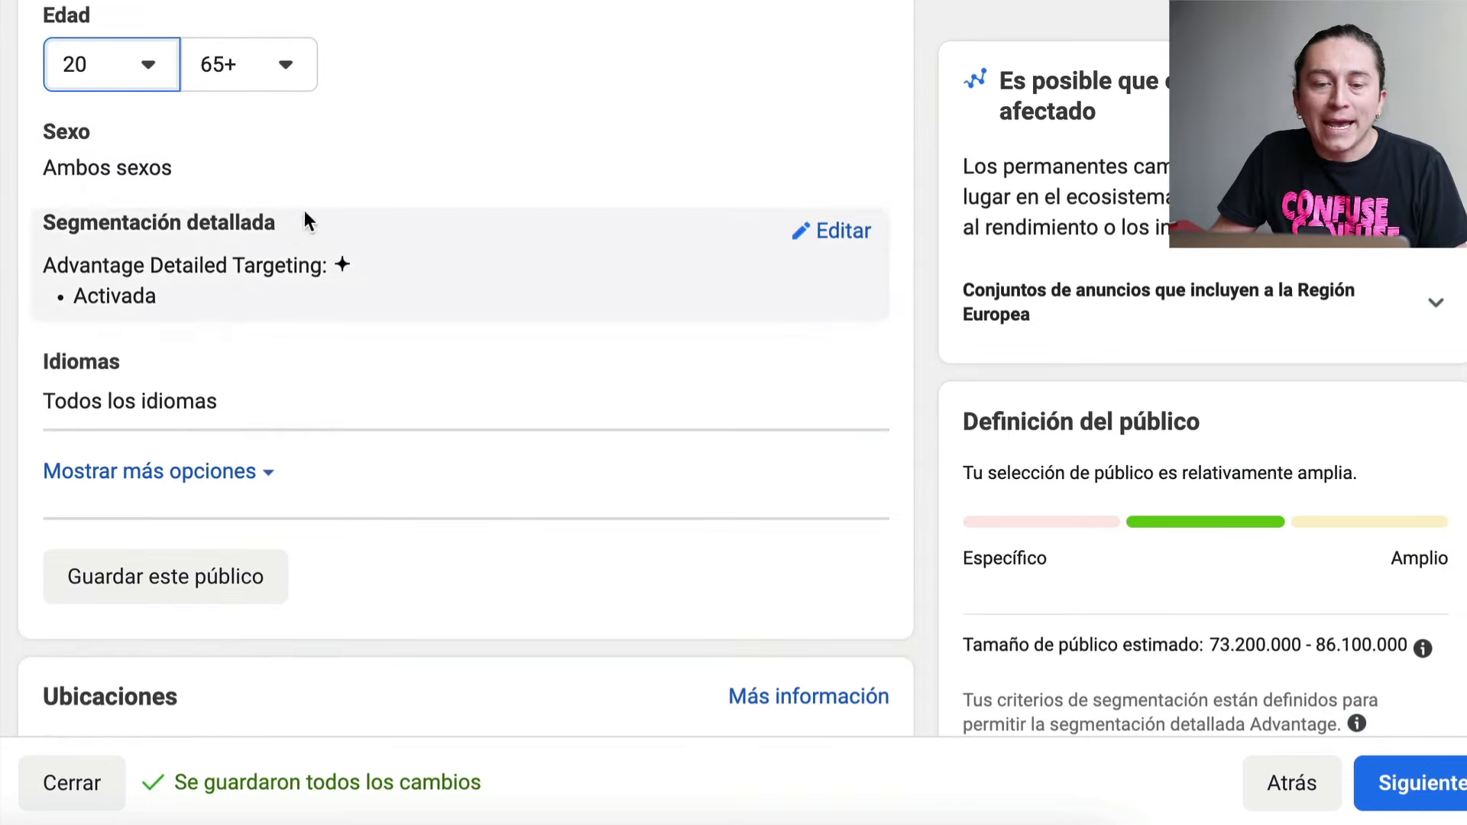
{"action": "left_click", "coordinate": [857, 232]}
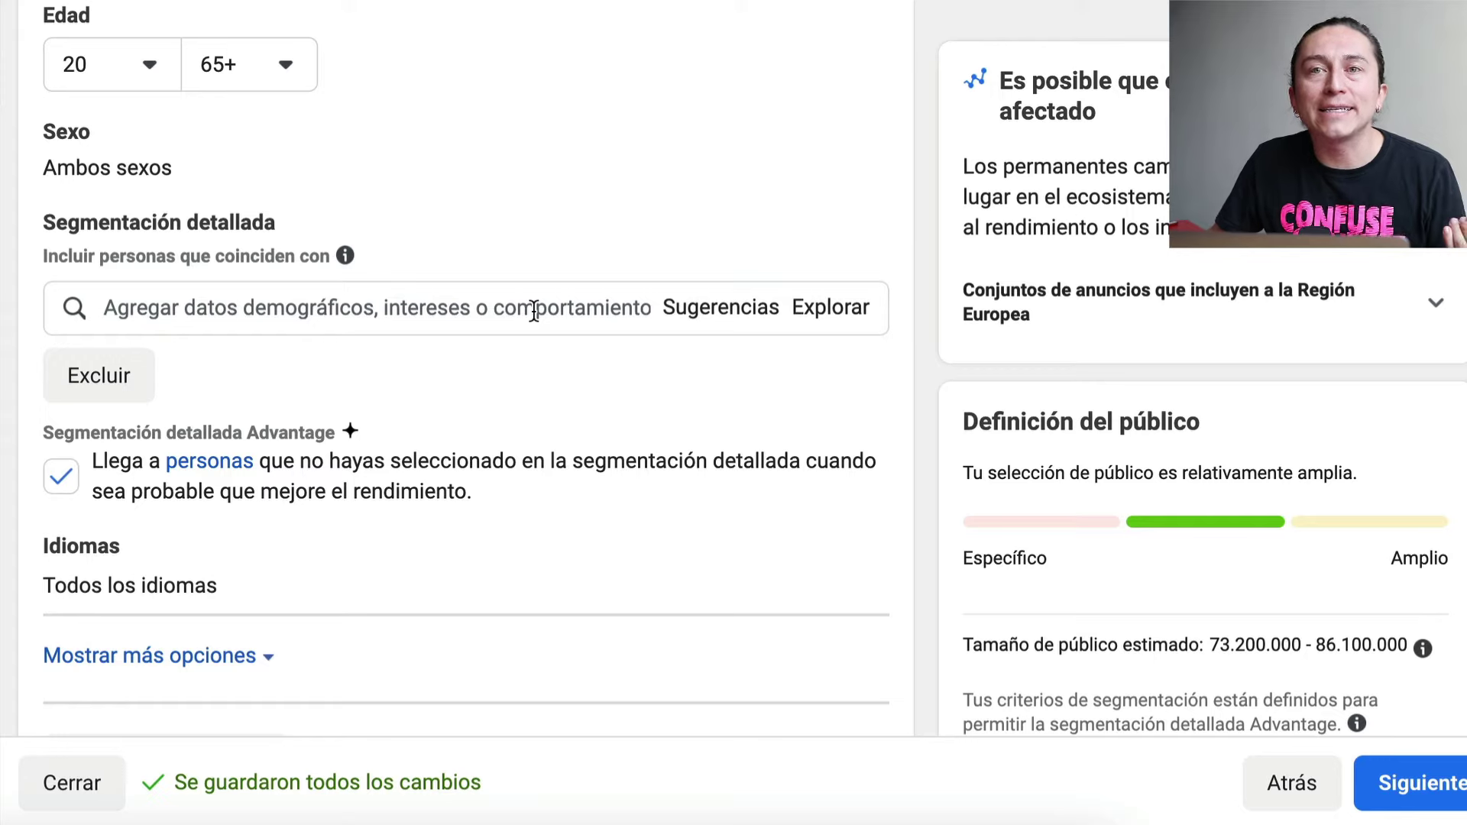
{"action": "left_click", "coordinate": [374, 303]}
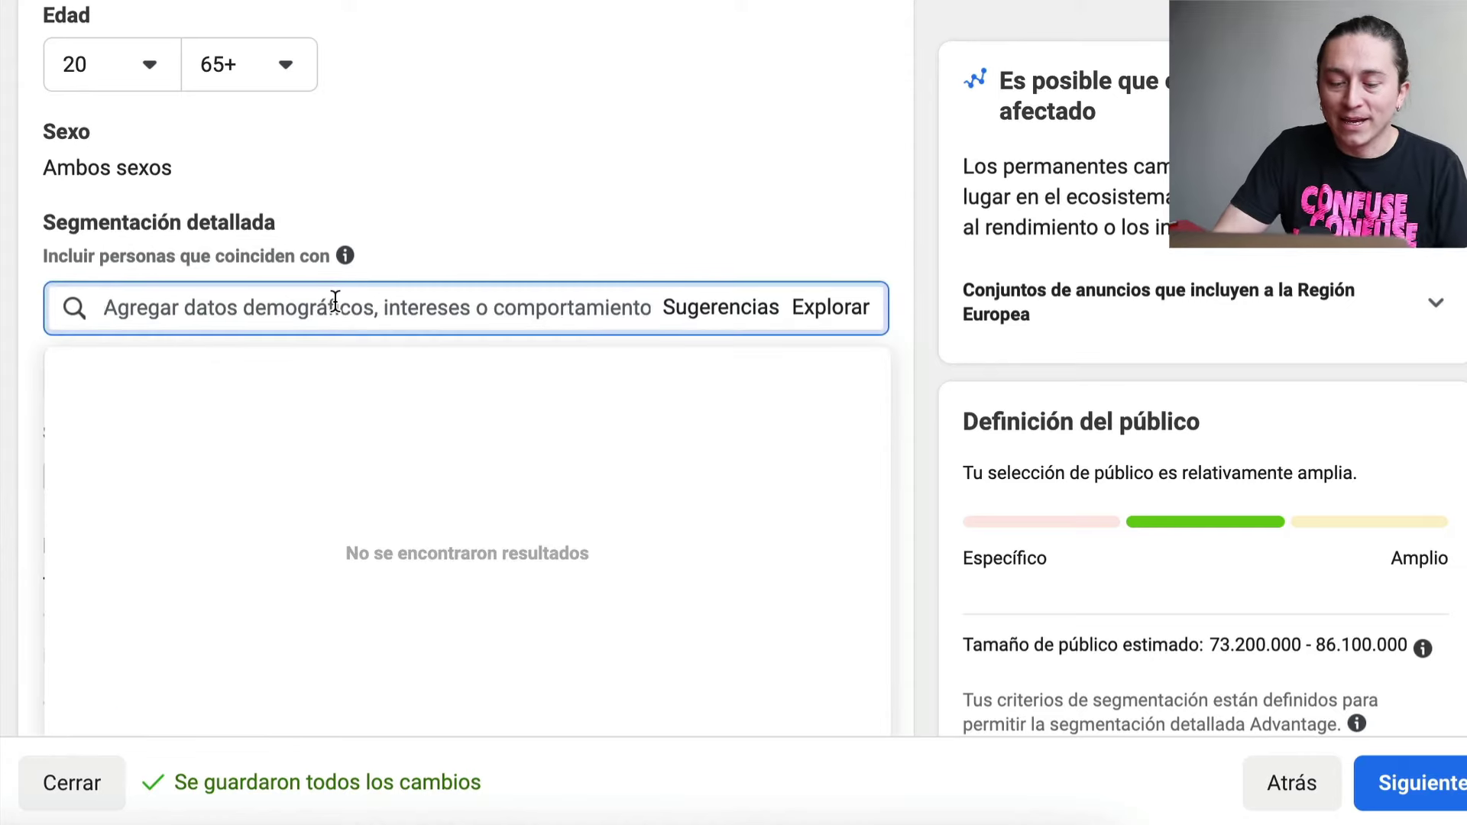
{"action": "type", "text": "marketing"}
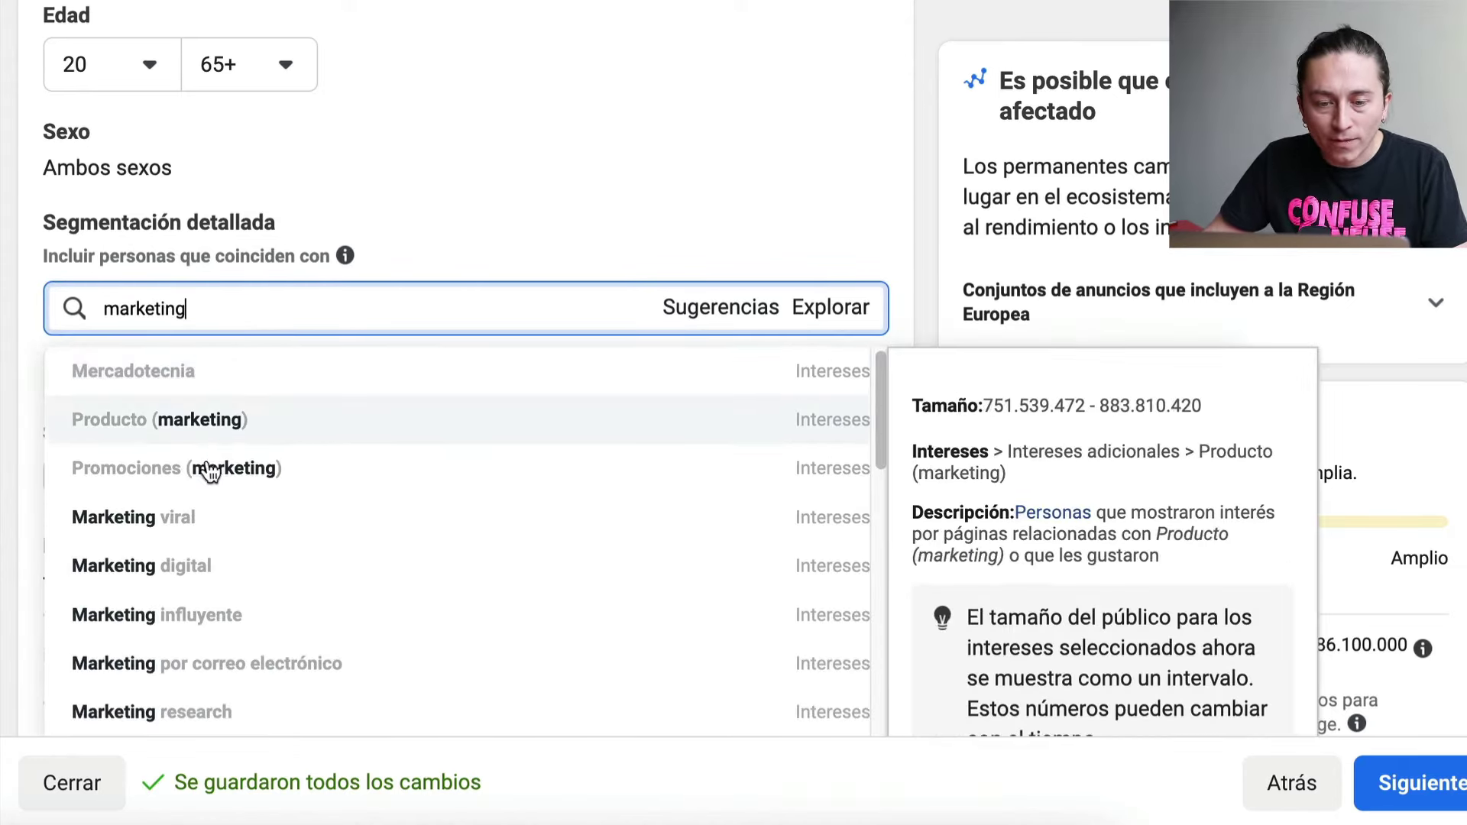
{"action": "left_click", "coordinate": [206, 565]}
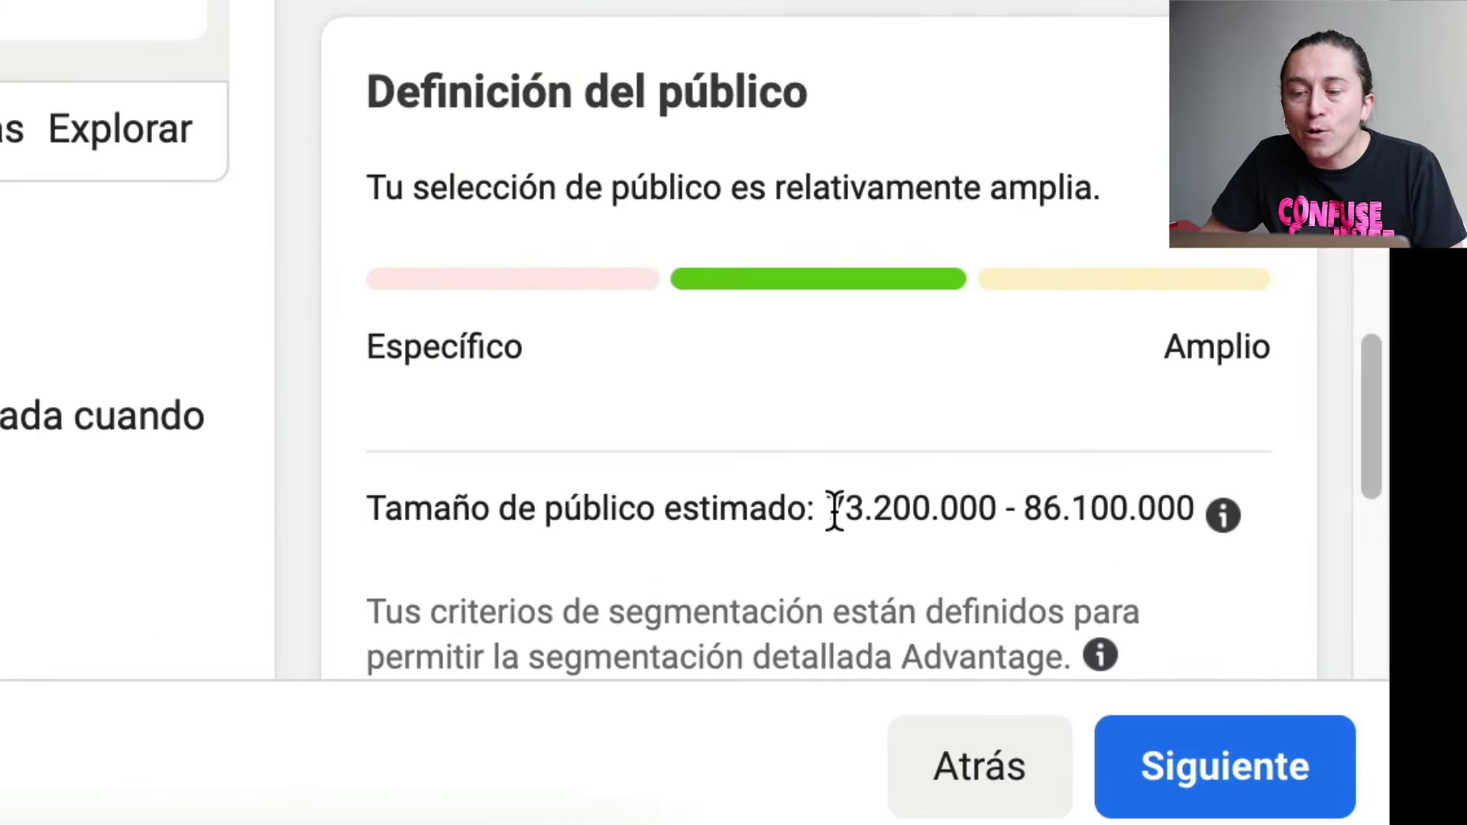
{"action": "left_click_drag", "start_coordinate": [827, 507], "coordinate": [1135, 489]}
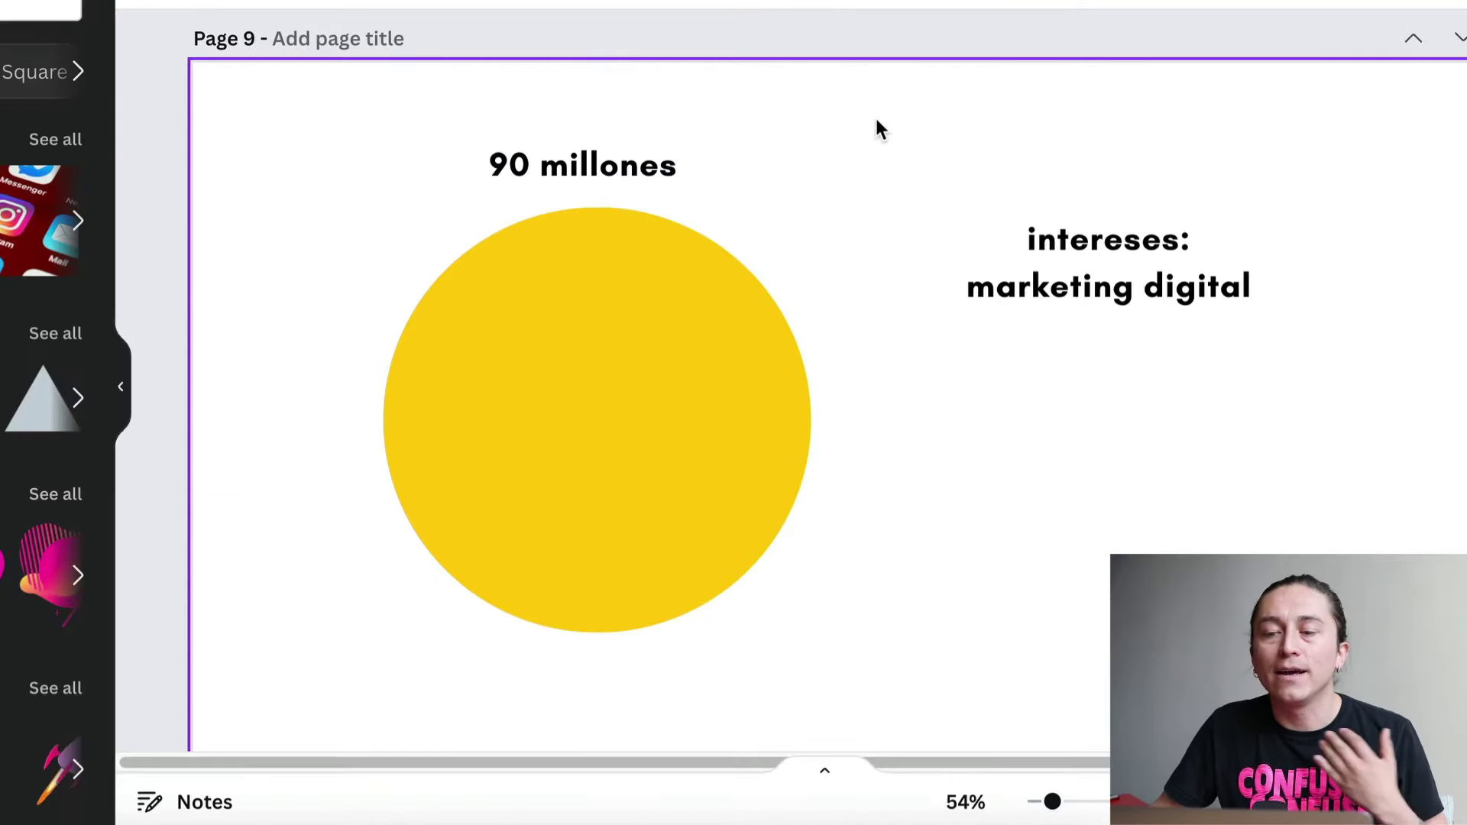
- In Canva, move the "intereses: marketing digital" text box slightly higher on page 9 and select its "marketing digital" line
{"action": "left_click_drag", "start_coordinate": [1016, 291], "coordinate": [1078, 227]}
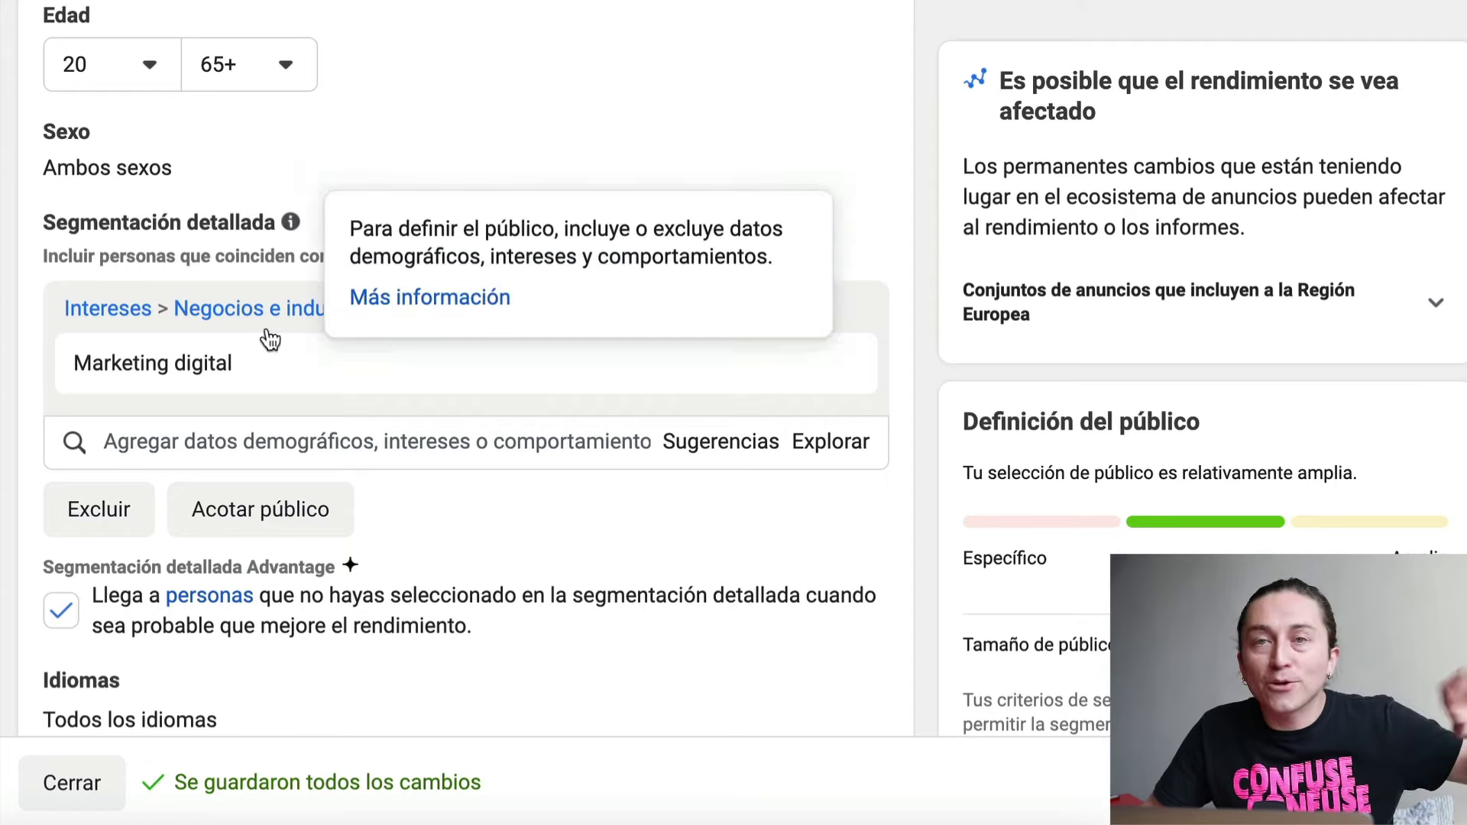
{"action": "mouse_move", "coordinate": [274, 359]}
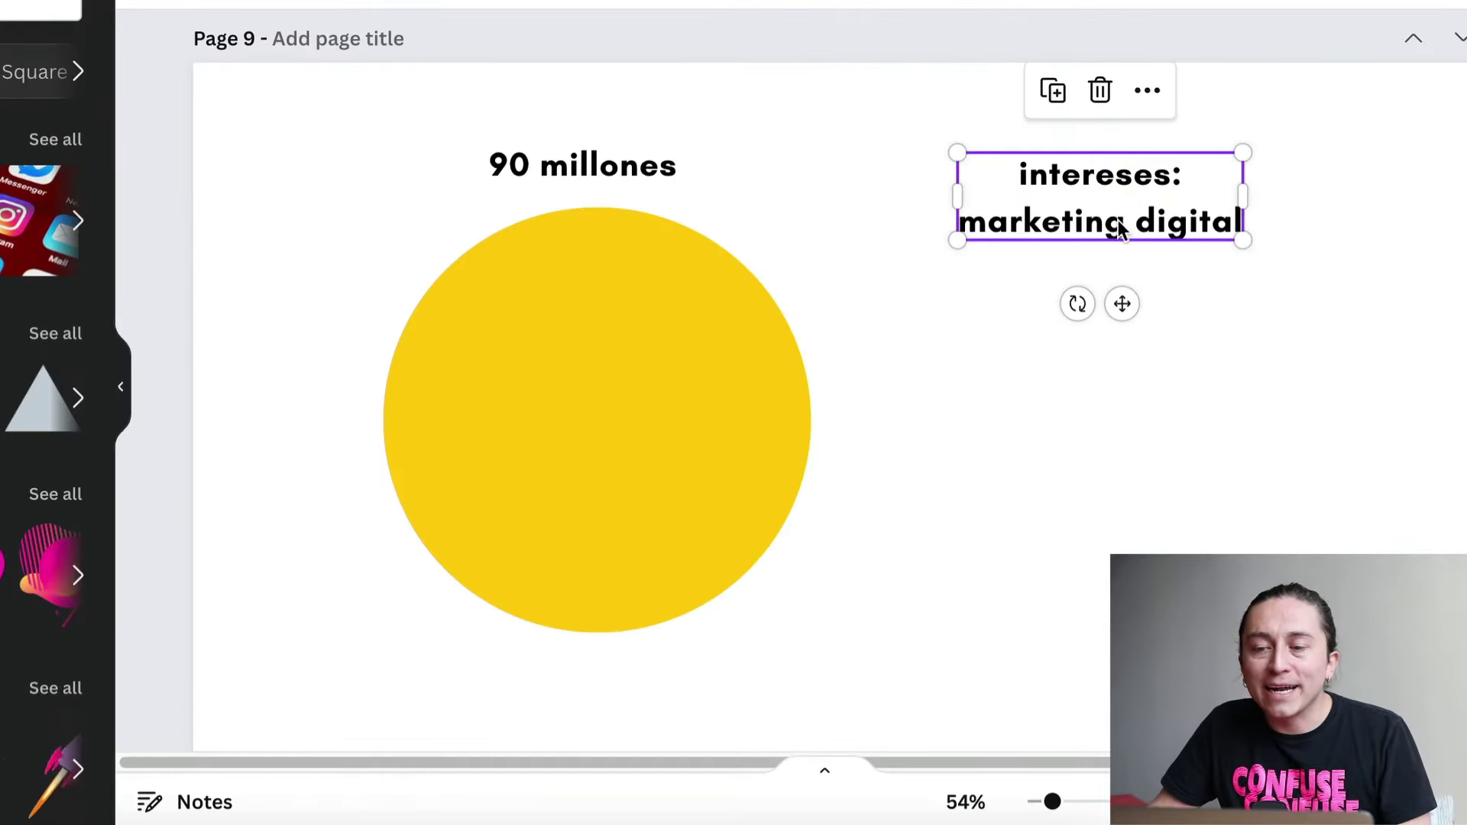
{"action": "triple_click", "coordinate": [1117, 222]}
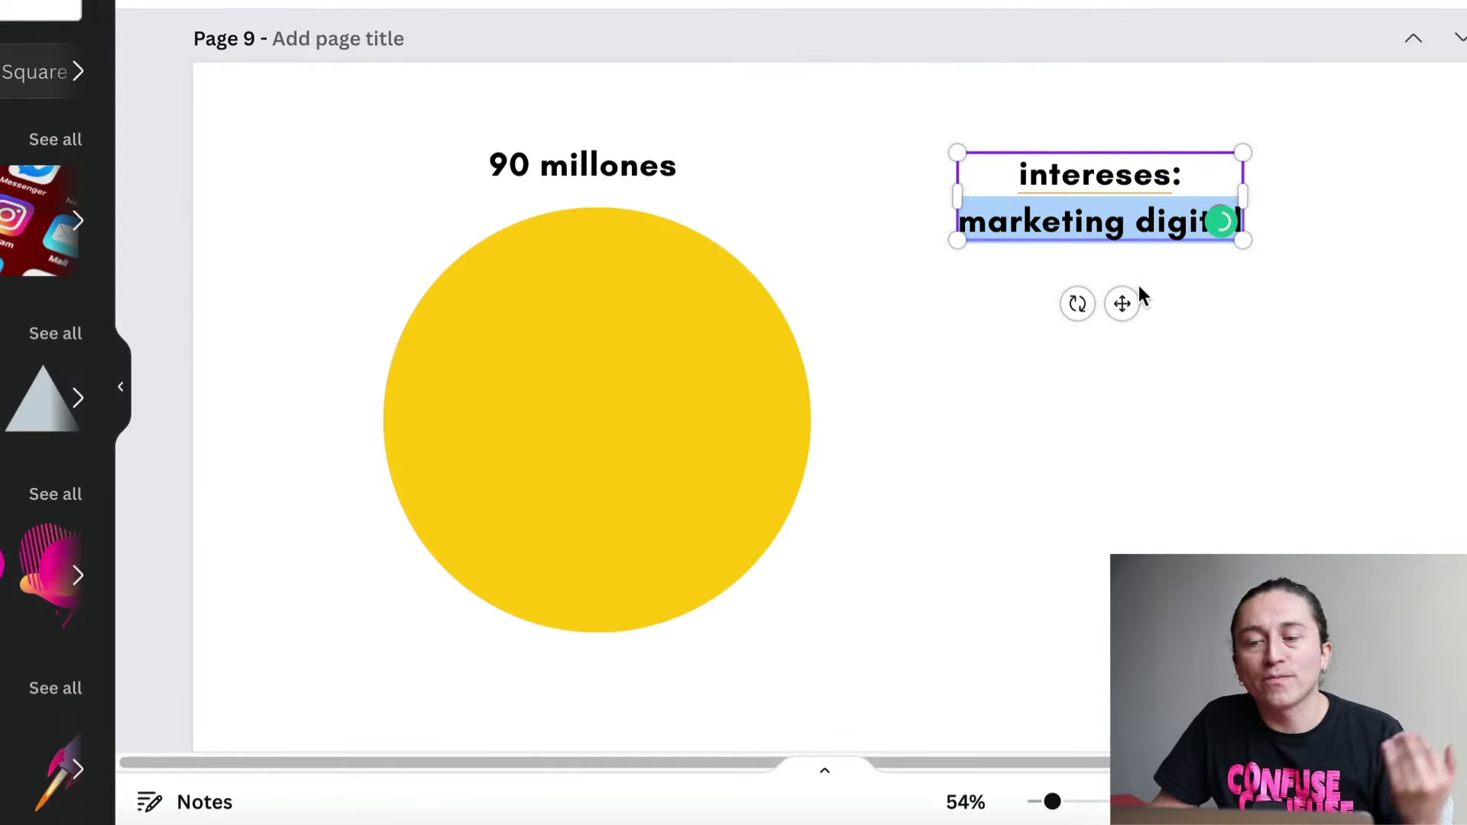
- Duplicate the "intereses: marketing digital" text box below the original and replace its text with "mailchimp" and "pagina de negocios"
{"action": "left_click", "coordinate": [1181, 309]}
{"action": "triple_click", "coordinate": [1118, 222]}
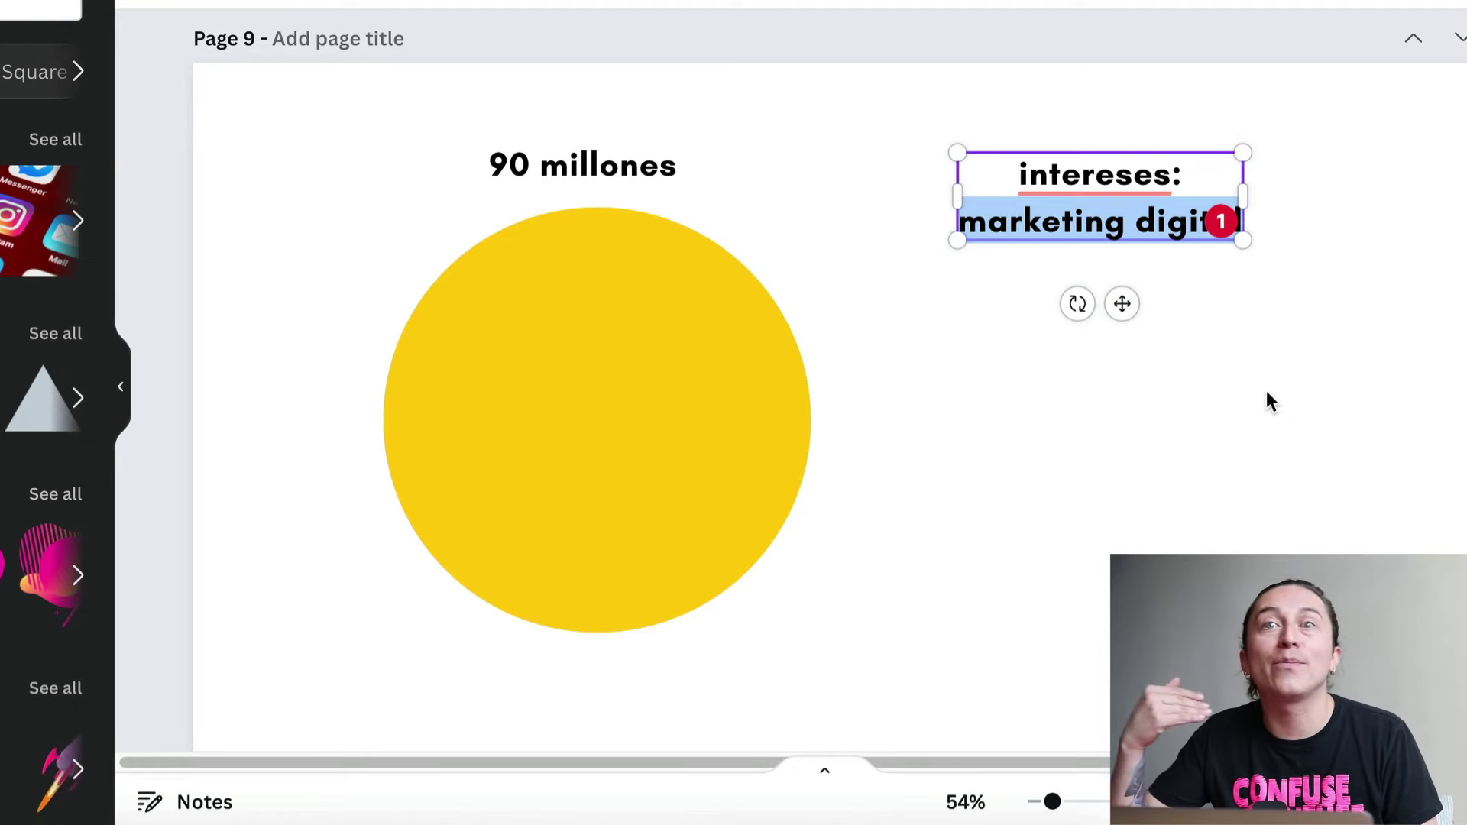
{"action": "left_click", "coordinate": [1223, 283]}
{"action": "left_click", "coordinate": [1169, 218]}
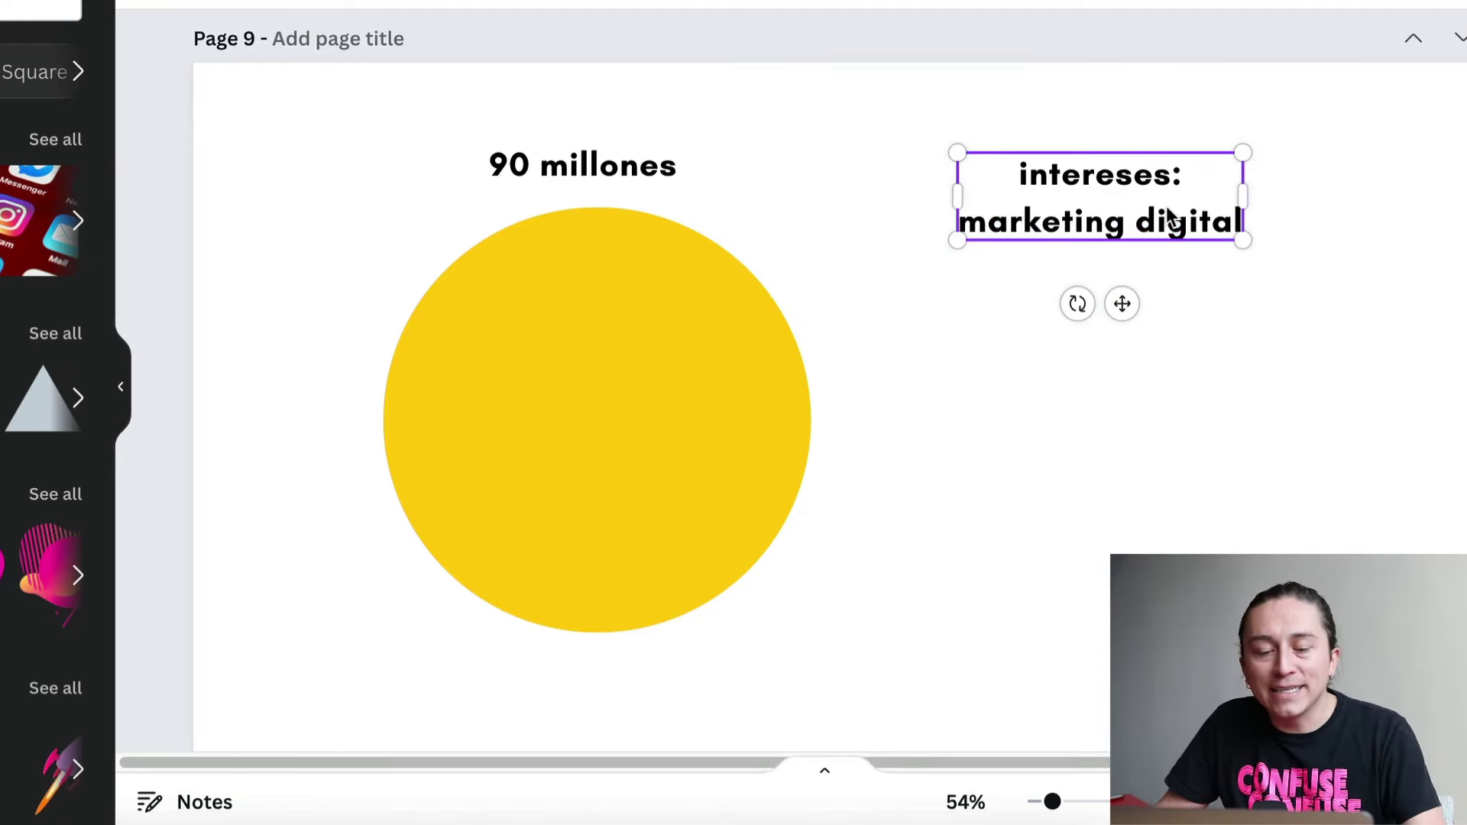
{"action": "key", "text": "ctrl+d"}
{"action": "double_click", "coordinate": [1156, 344]}
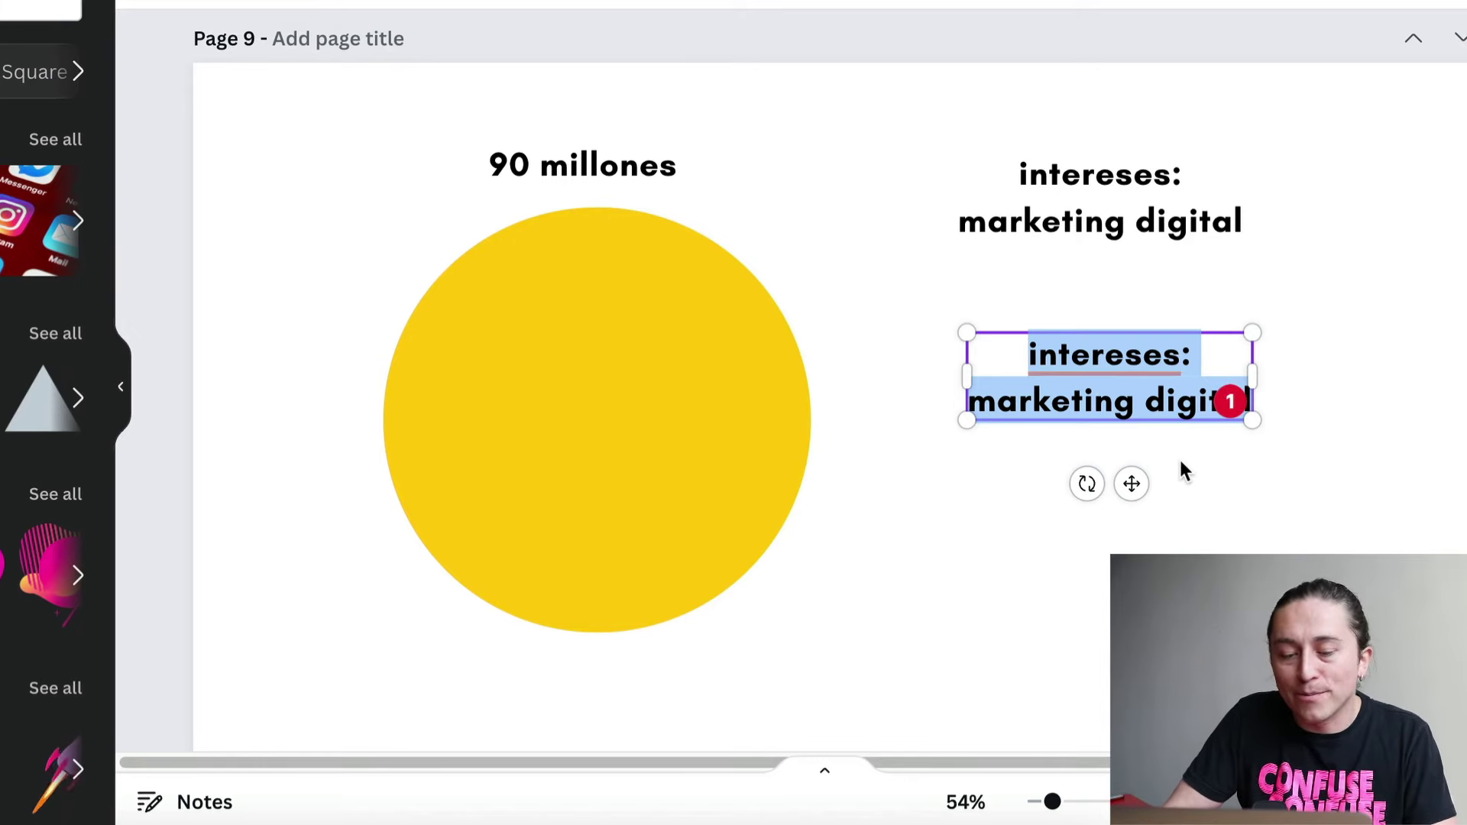
{"action": "type", "text": "mailchimp"}
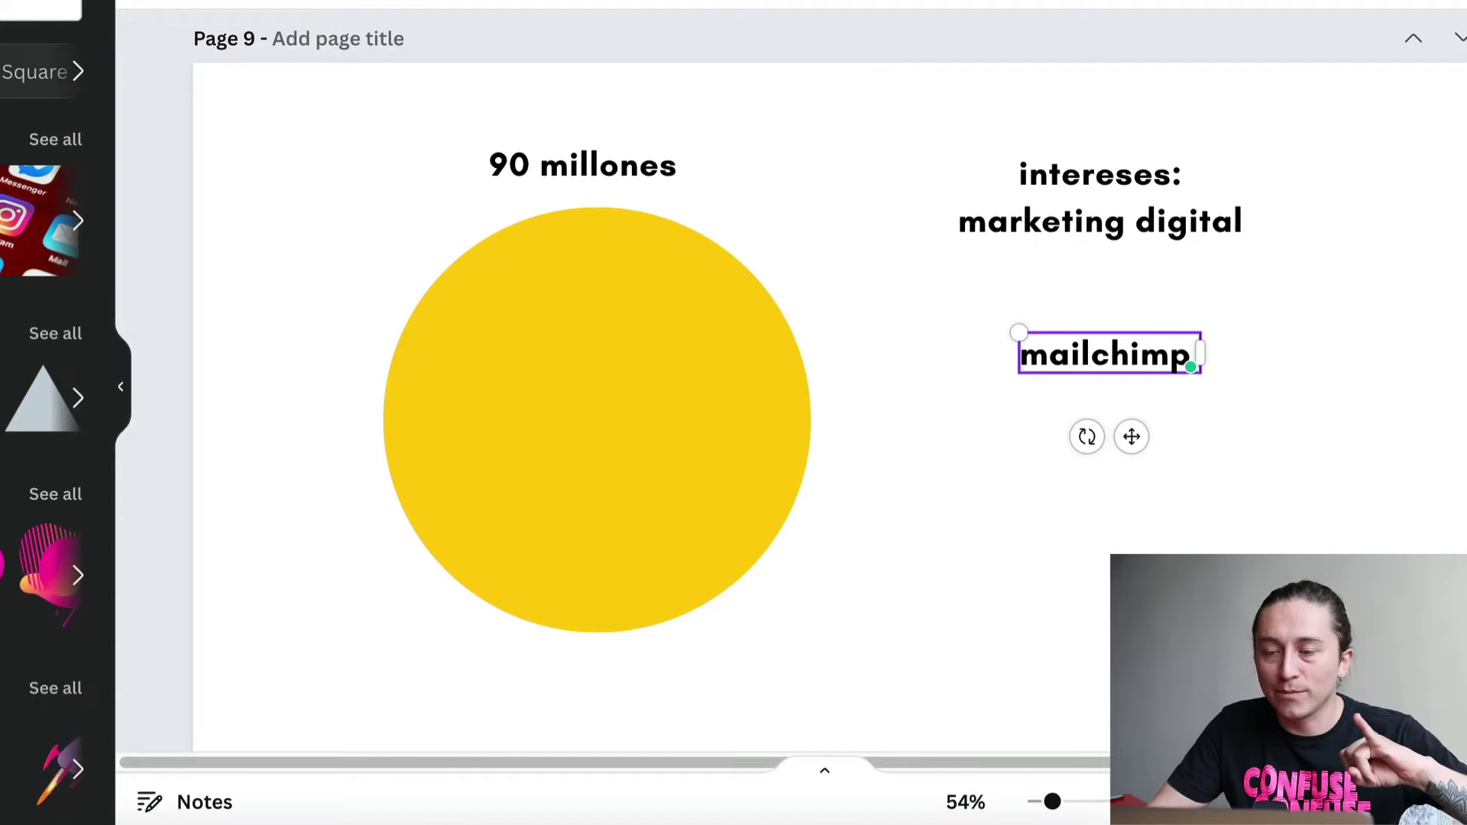
{"action": "key", "text": "Return"}
{"action": "key", "text": "Return"}
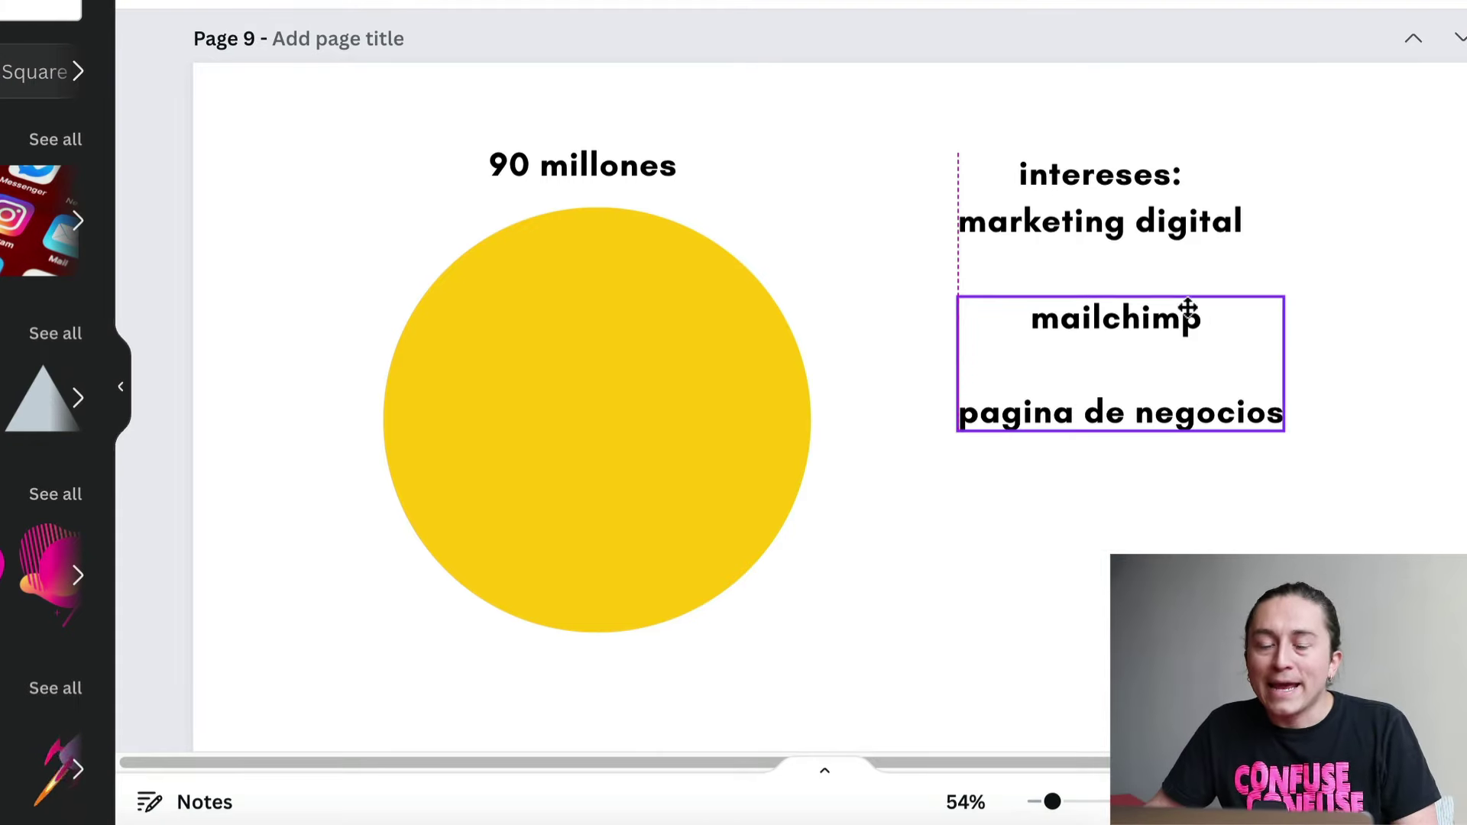
{"action": "left_click", "coordinate": [1189, 309]}
- Add a small blue copy of the yellow circle and position it over the yellow circle's lower-right part
{"action": "left_click", "coordinate": [738, 413]}
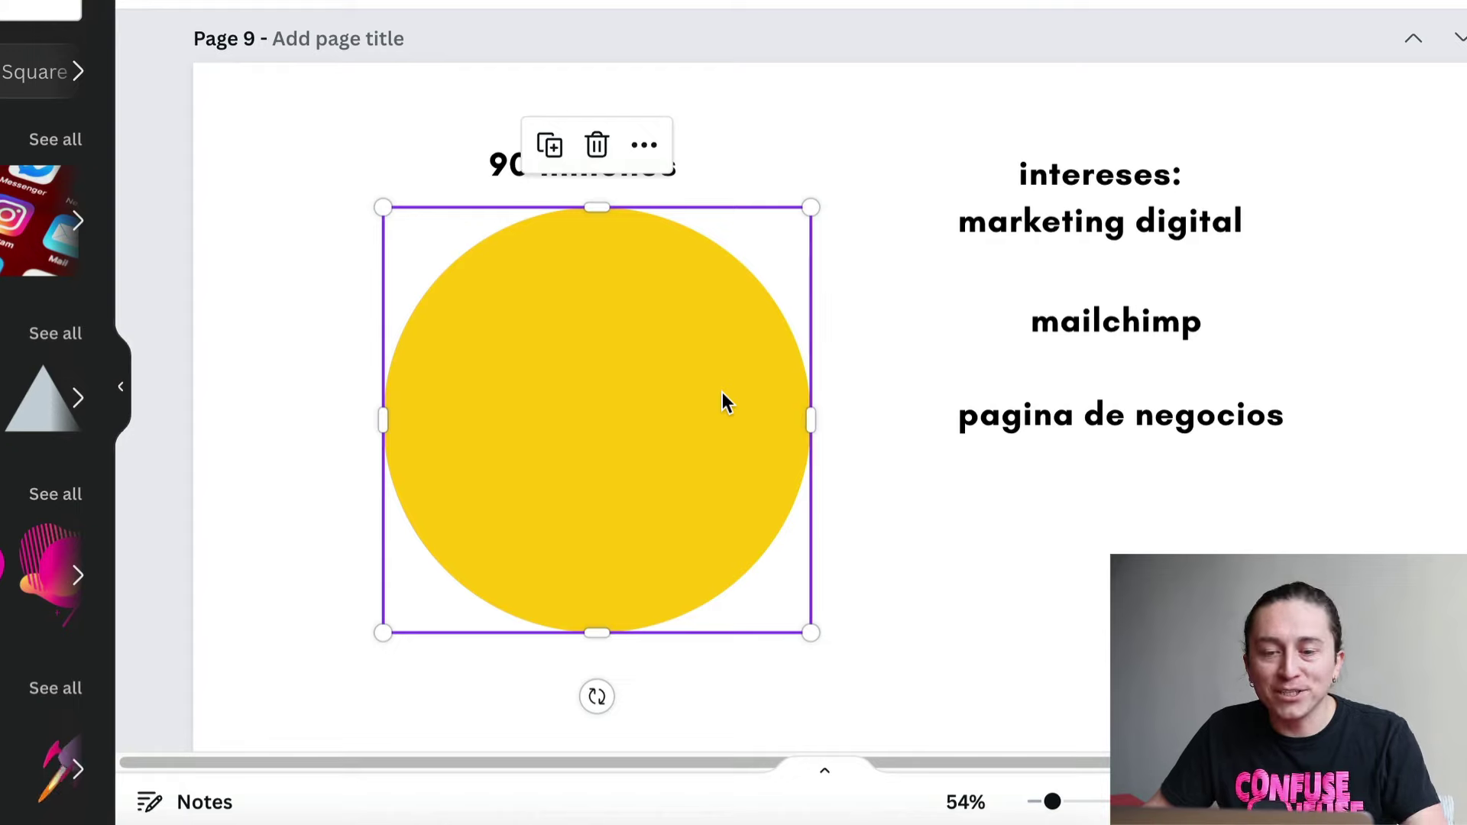
{"action": "key", "text": "ctrl+d"}
{"action": "left_click_drag", "start_coordinate": [611, 221], "coordinate": [485, 314]}
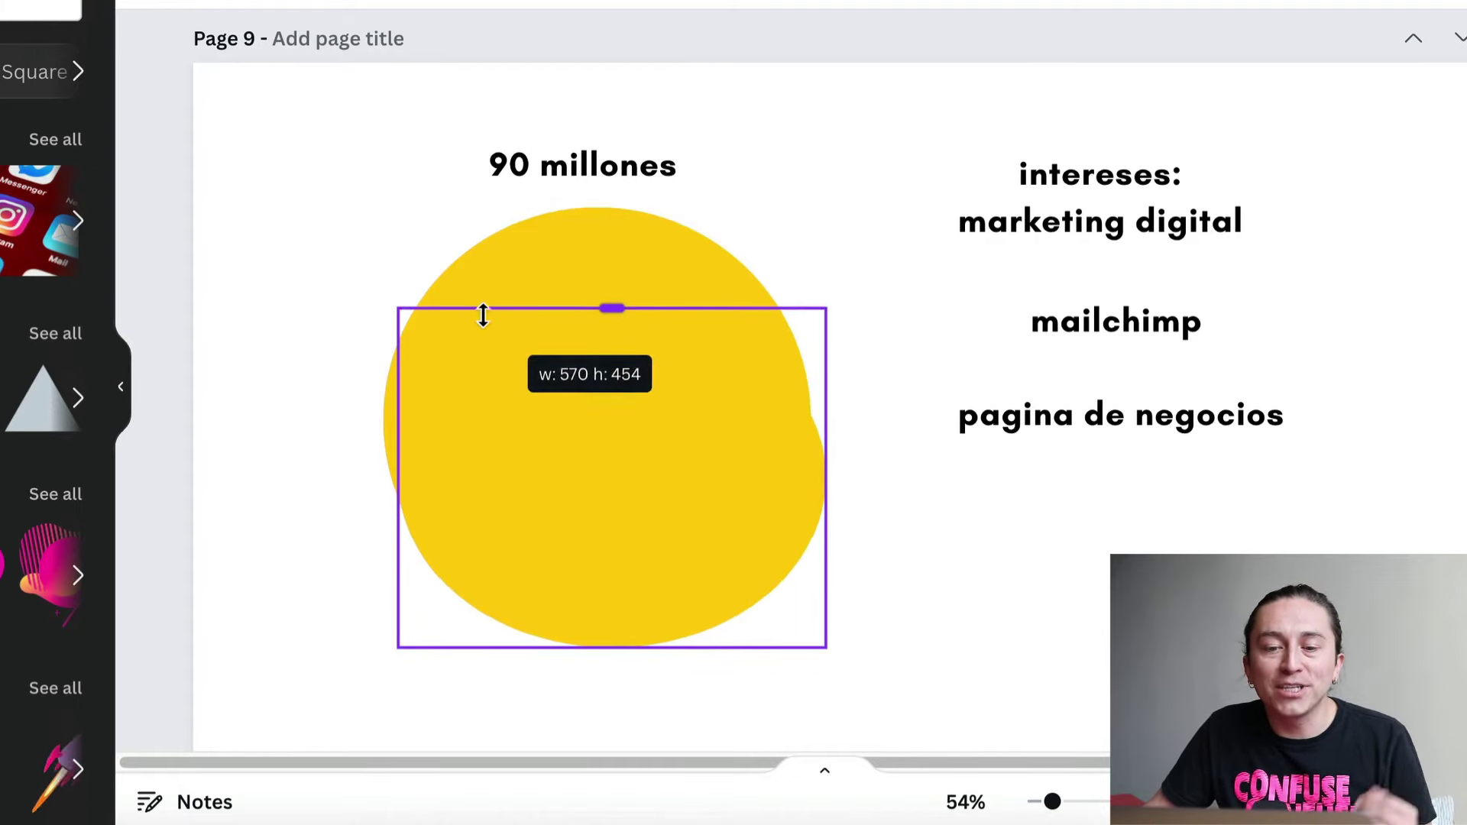
{"action": "key", "text": "ctrl+z"}
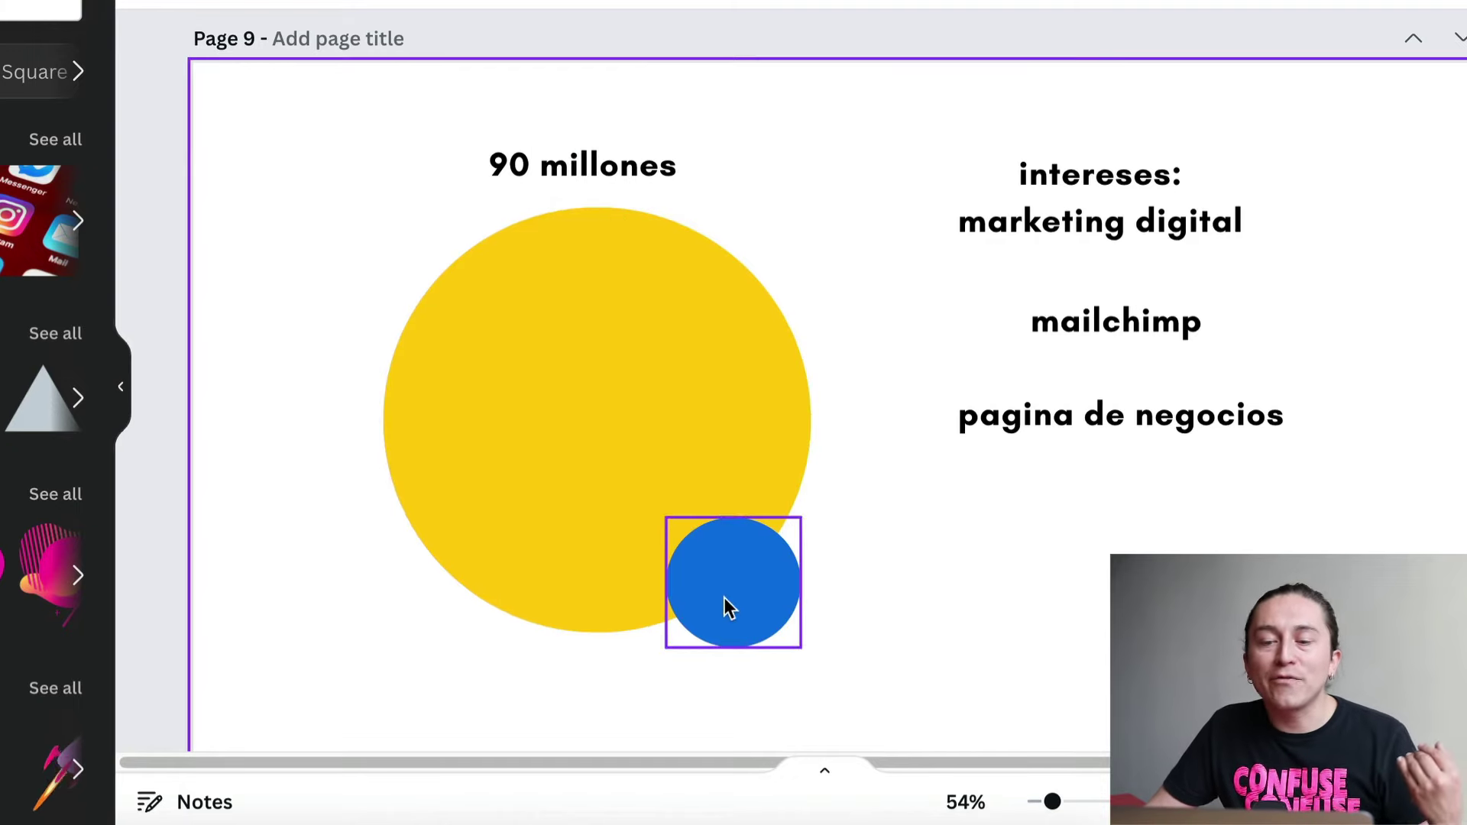
{"action": "left_click_drag", "start_coordinate": [724, 607], "coordinate": [771, 545]}
{"action": "left_click_drag", "start_coordinate": [713, 456], "coordinate": [736, 517]}
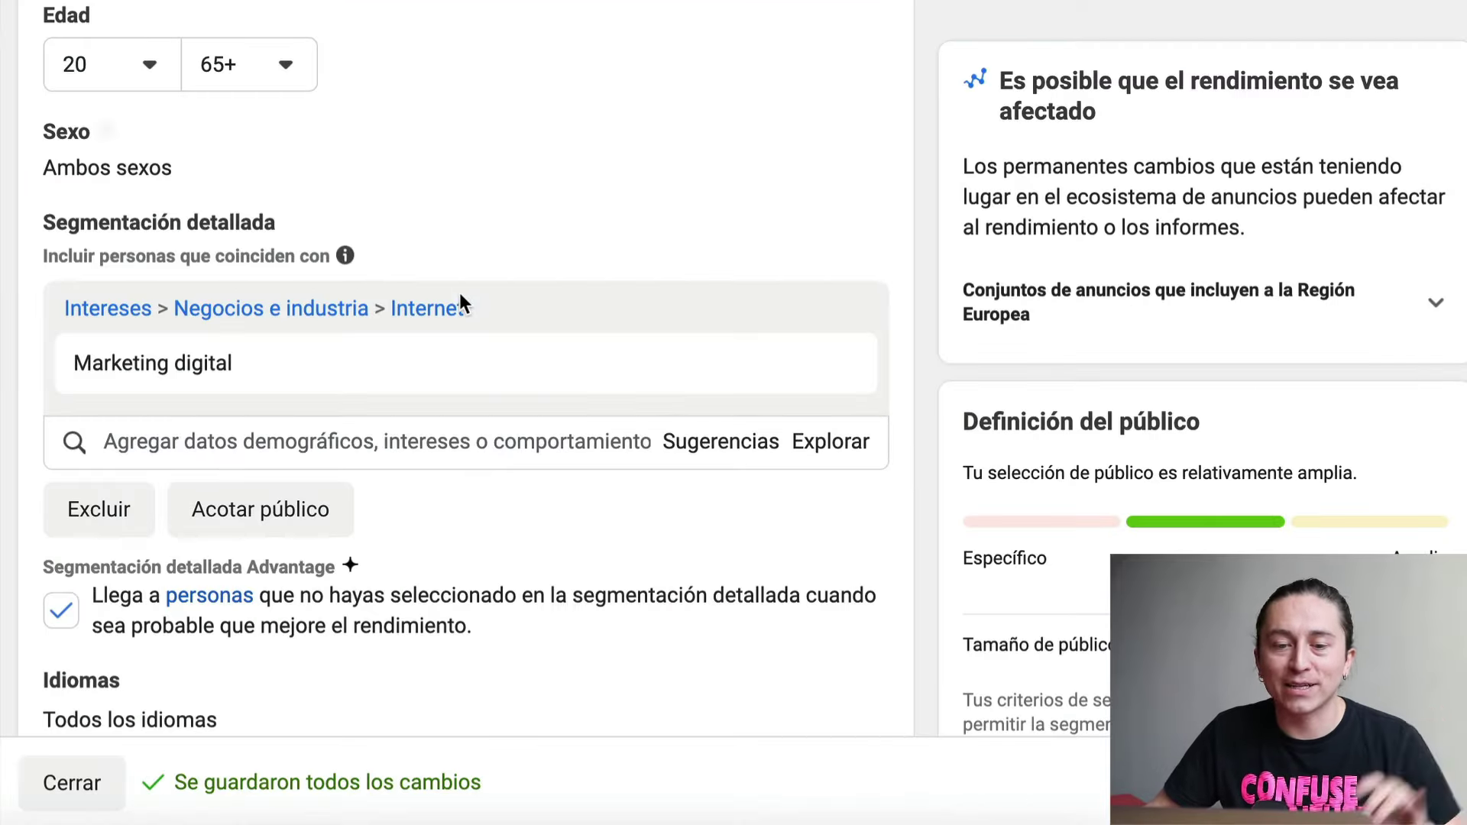
- In Meta Ads Manager, narrow the audience to people who also match the interest Mailchimp and check the estimated audience size
{"action": "scroll", "coordinate": [461, 298], "scroll_direction": "down", "scroll_amount": 3}
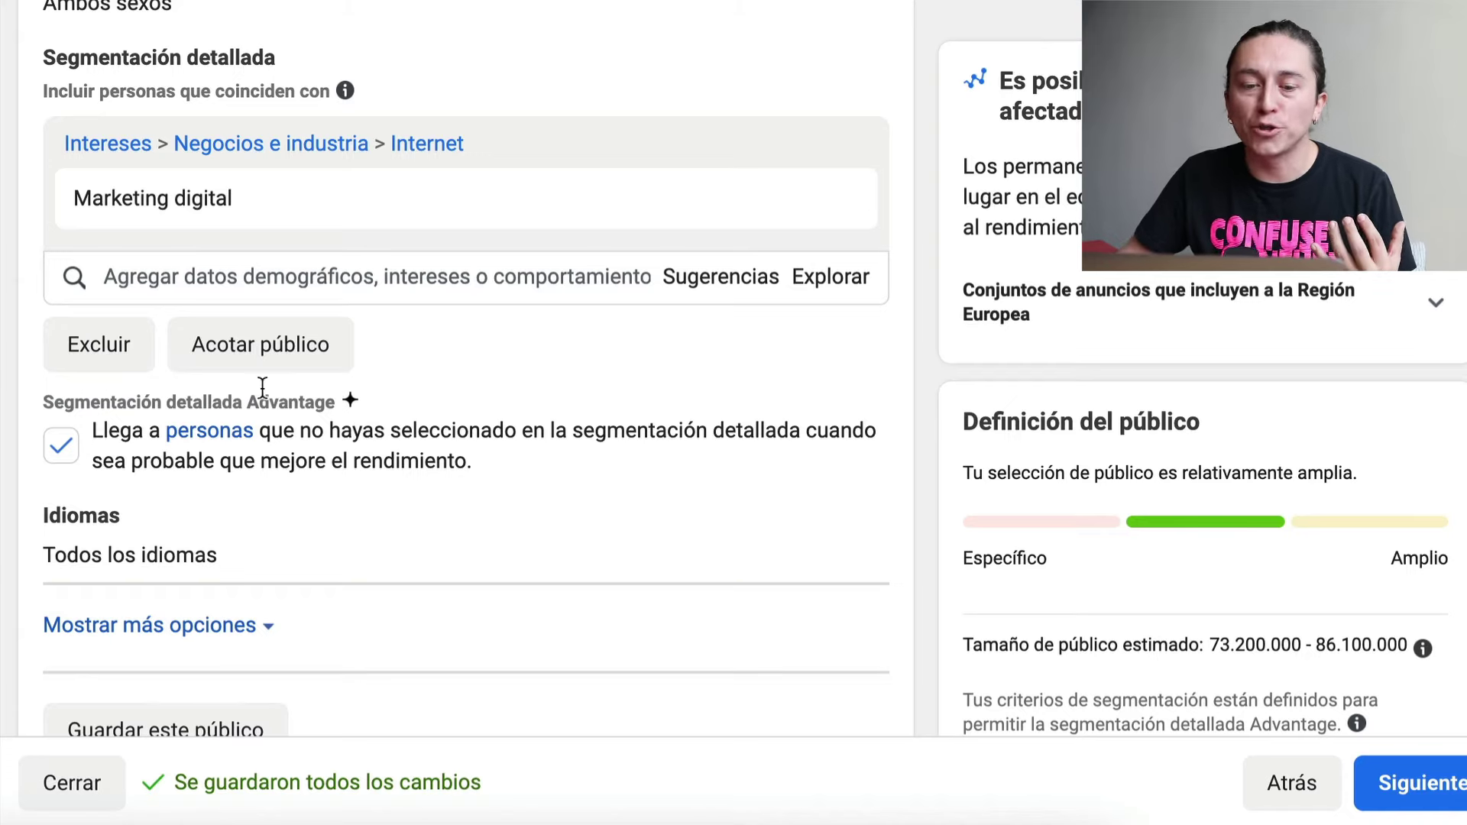
{"action": "left_click", "coordinate": [246, 356]}
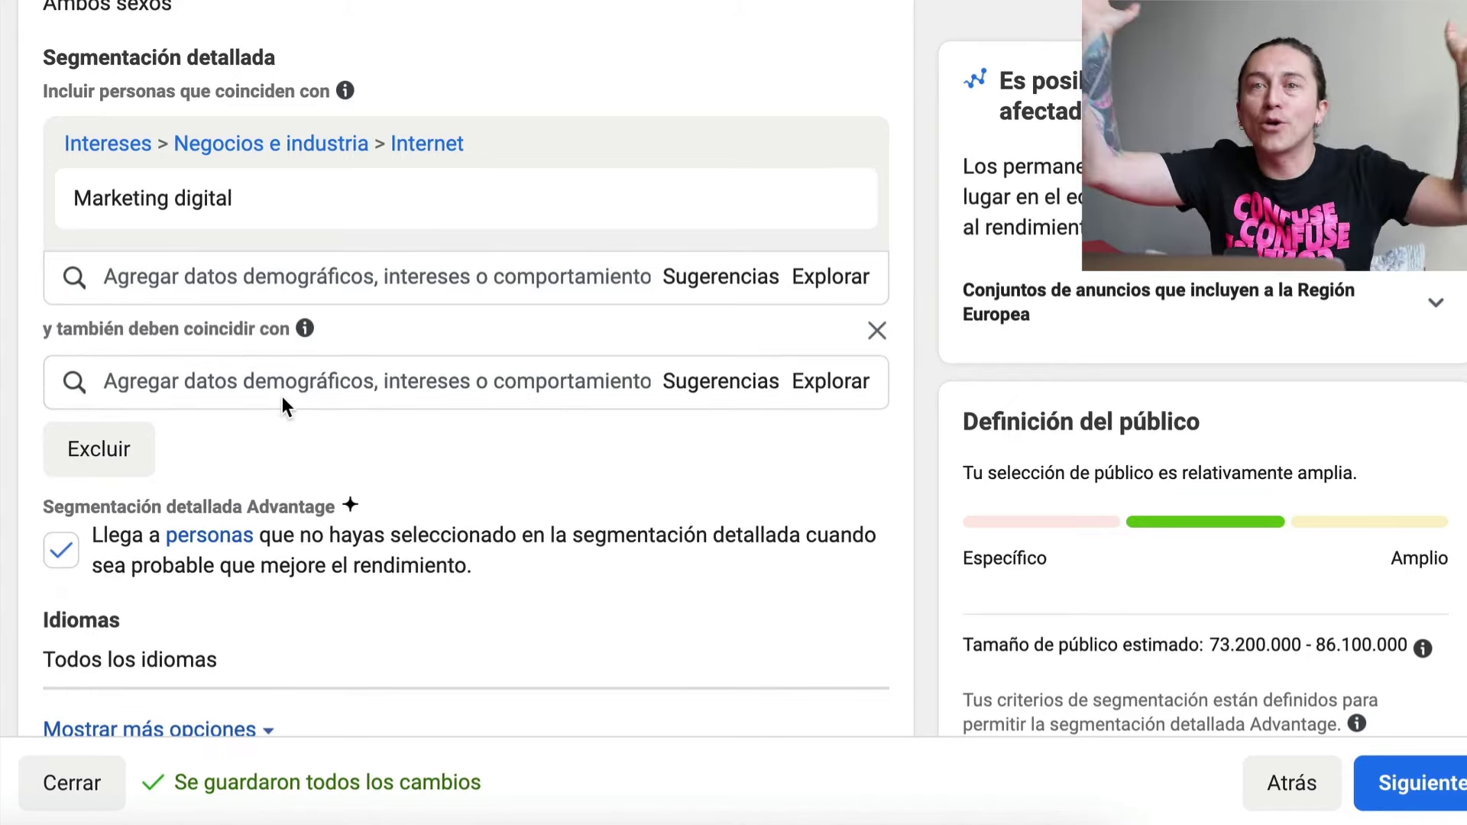
{"action": "left_click", "coordinate": [186, 376]}
{"action": "type", "text": "mailch"}
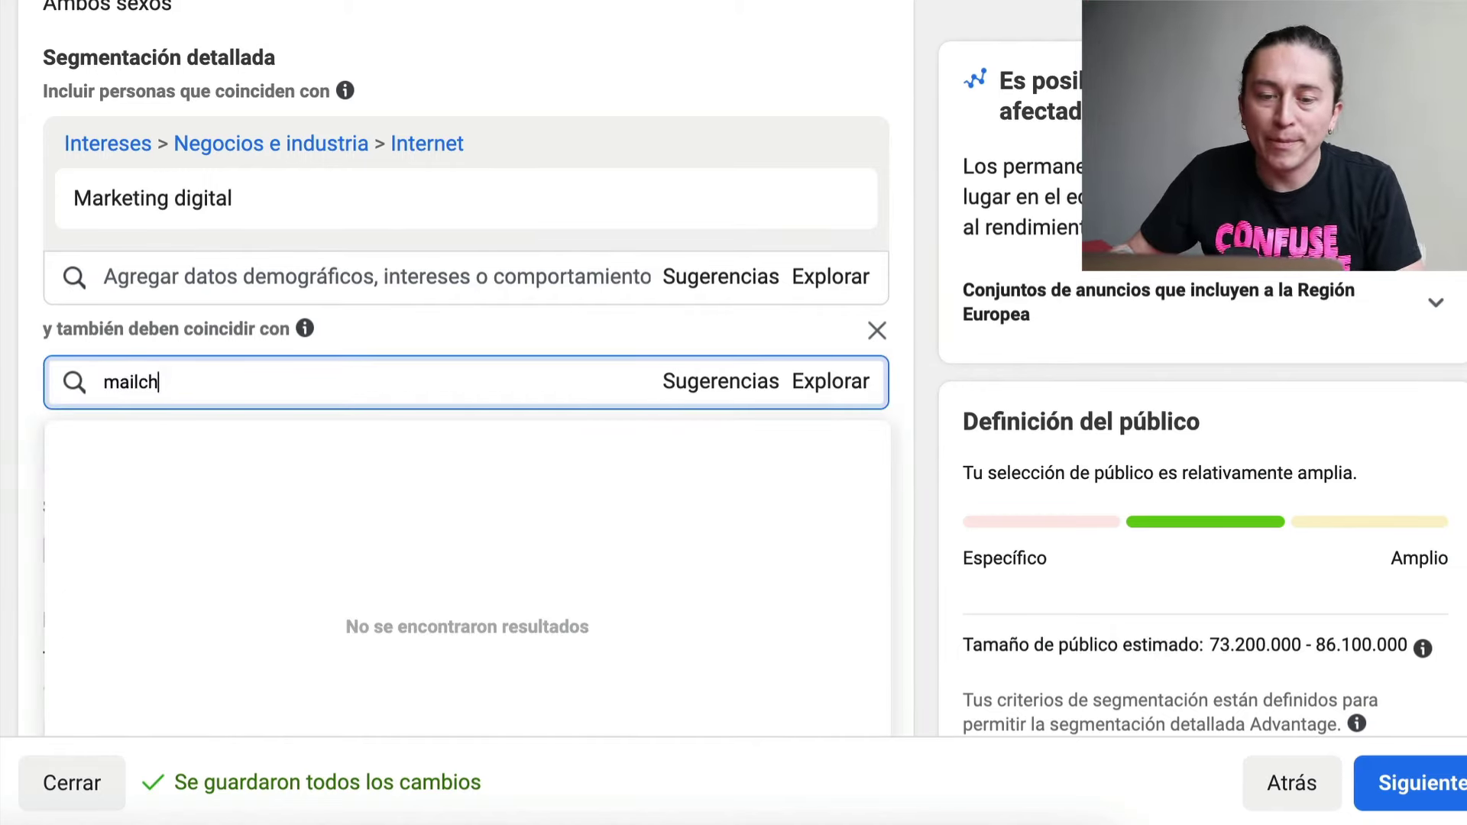
{"action": "type", "text": "i"}
{"action": "left_click", "coordinate": [164, 452]}
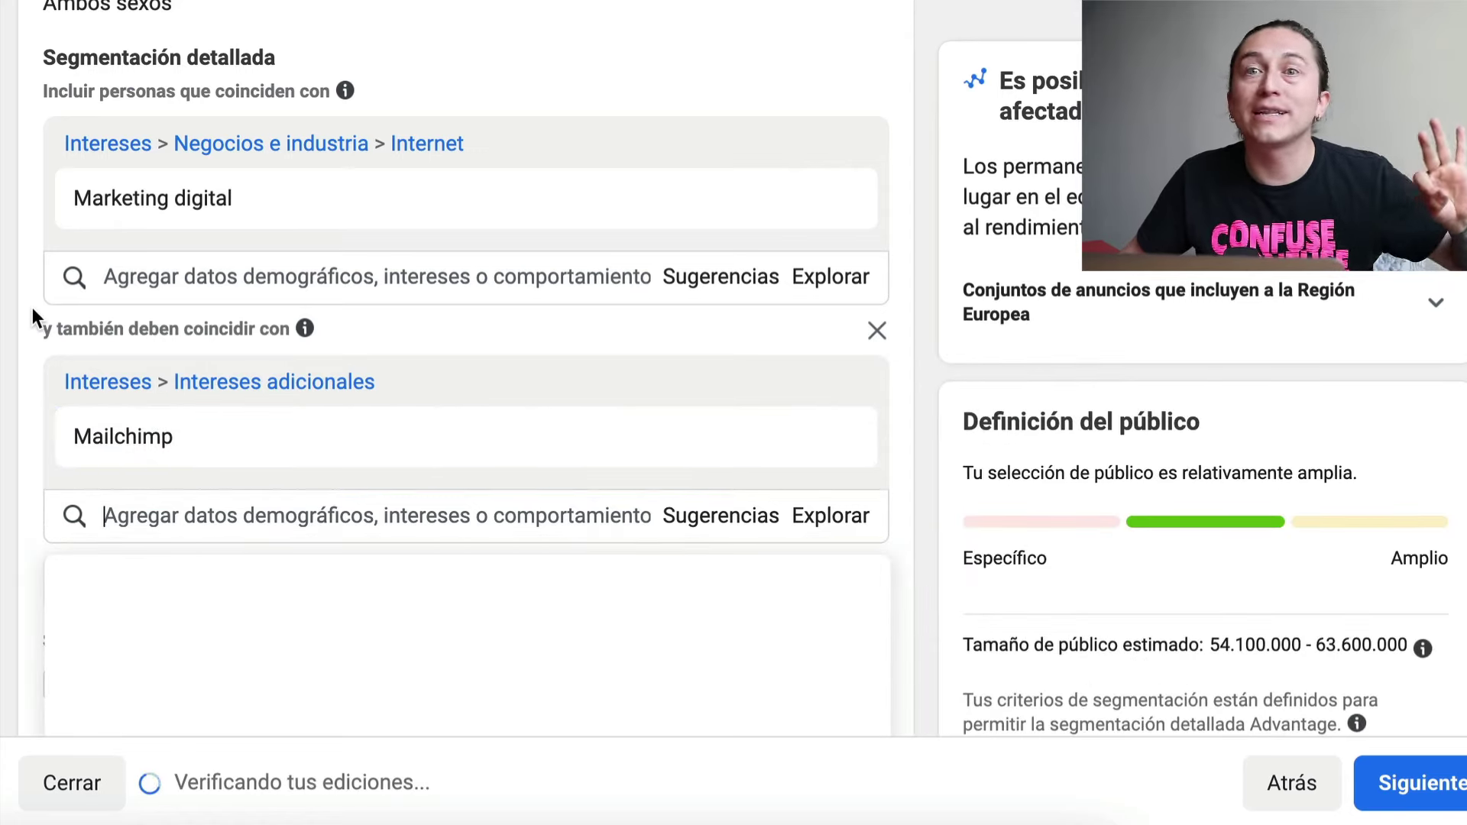
{"action": "left_click", "coordinate": [228, 322]}
{"action": "scroll", "coordinate": [1234, 527], "scroll_direction": "down", "scroll_amount": 1}
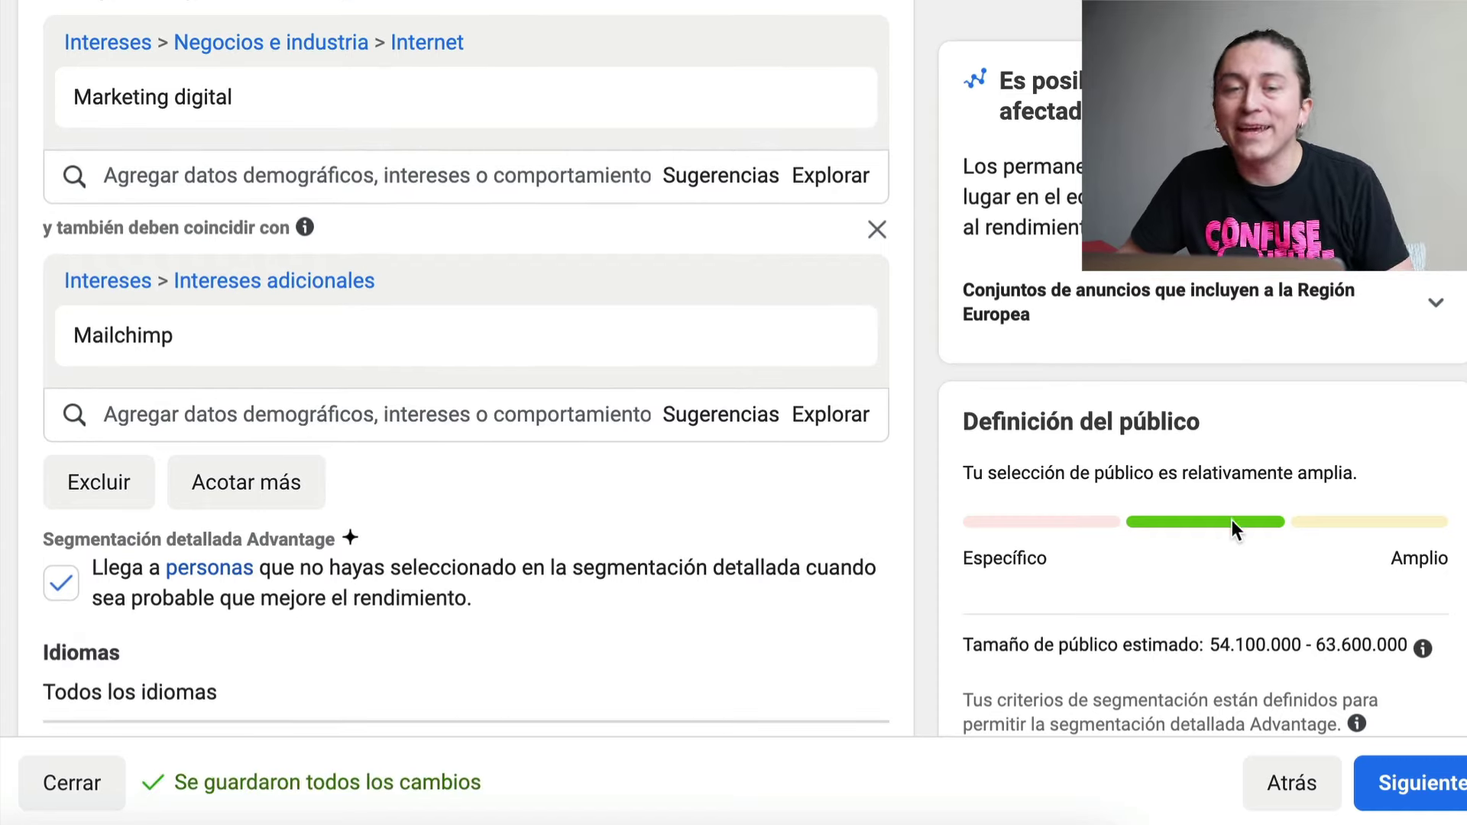
{"action": "left_click_drag", "start_coordinate": [1232, 646], "coordinate": [1281, 644]}
- Narrow the audience further with the behaviour Administradores de páginas de Facebook as a third matching condition
{"action": "scroll", "coordinate": [254, 510], "scroll_direction": "down", "scroll_amount": 1}
{"action": "scroll", "coordinate": [253, 511], "scroll_direction": "down", "scroll_amount": 1}
{"action": "left_click", "coordinate": [266, 423]}
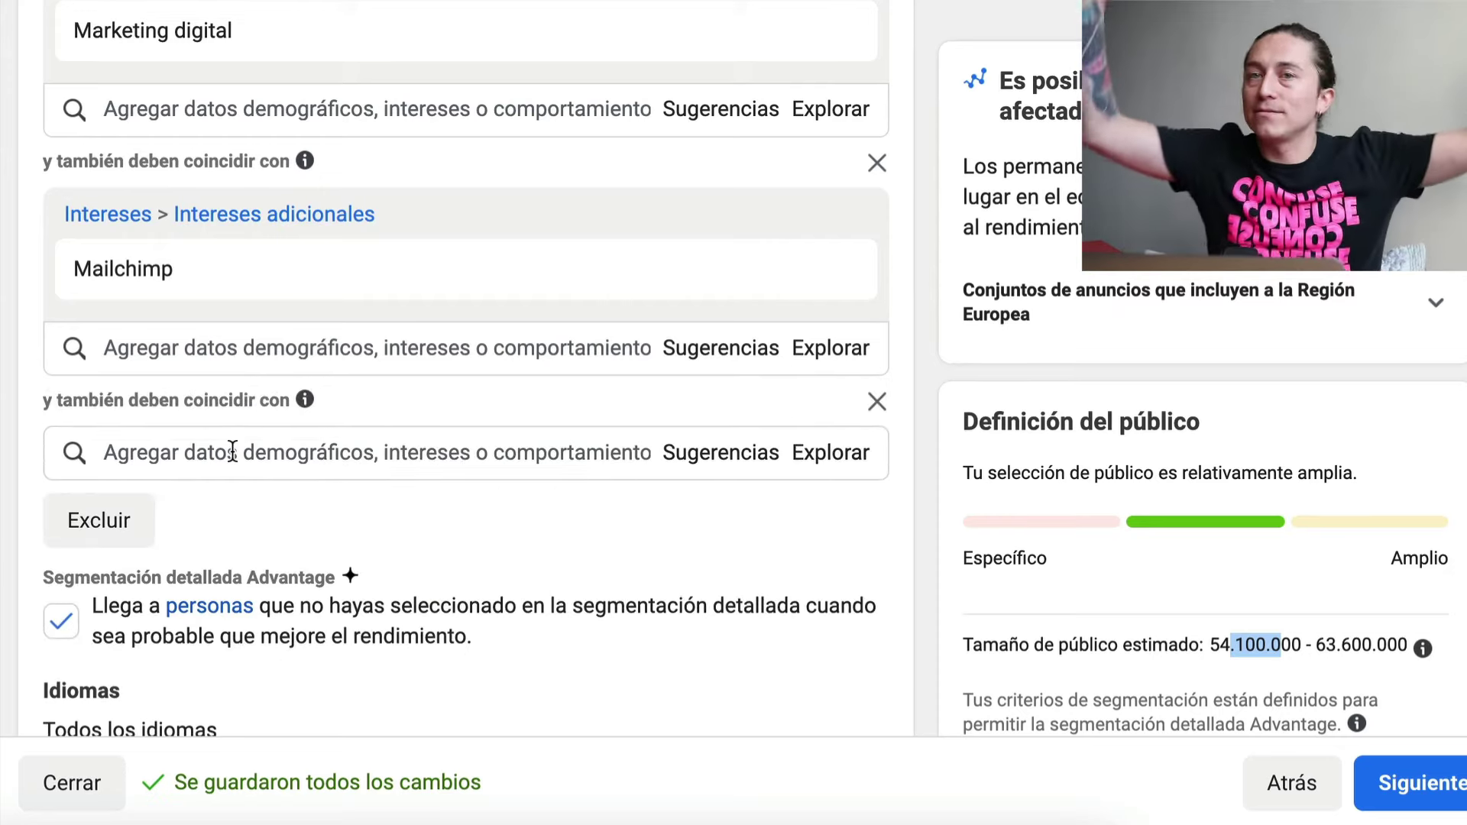
{"action": "left_click", "coordinate": [232, 448]}
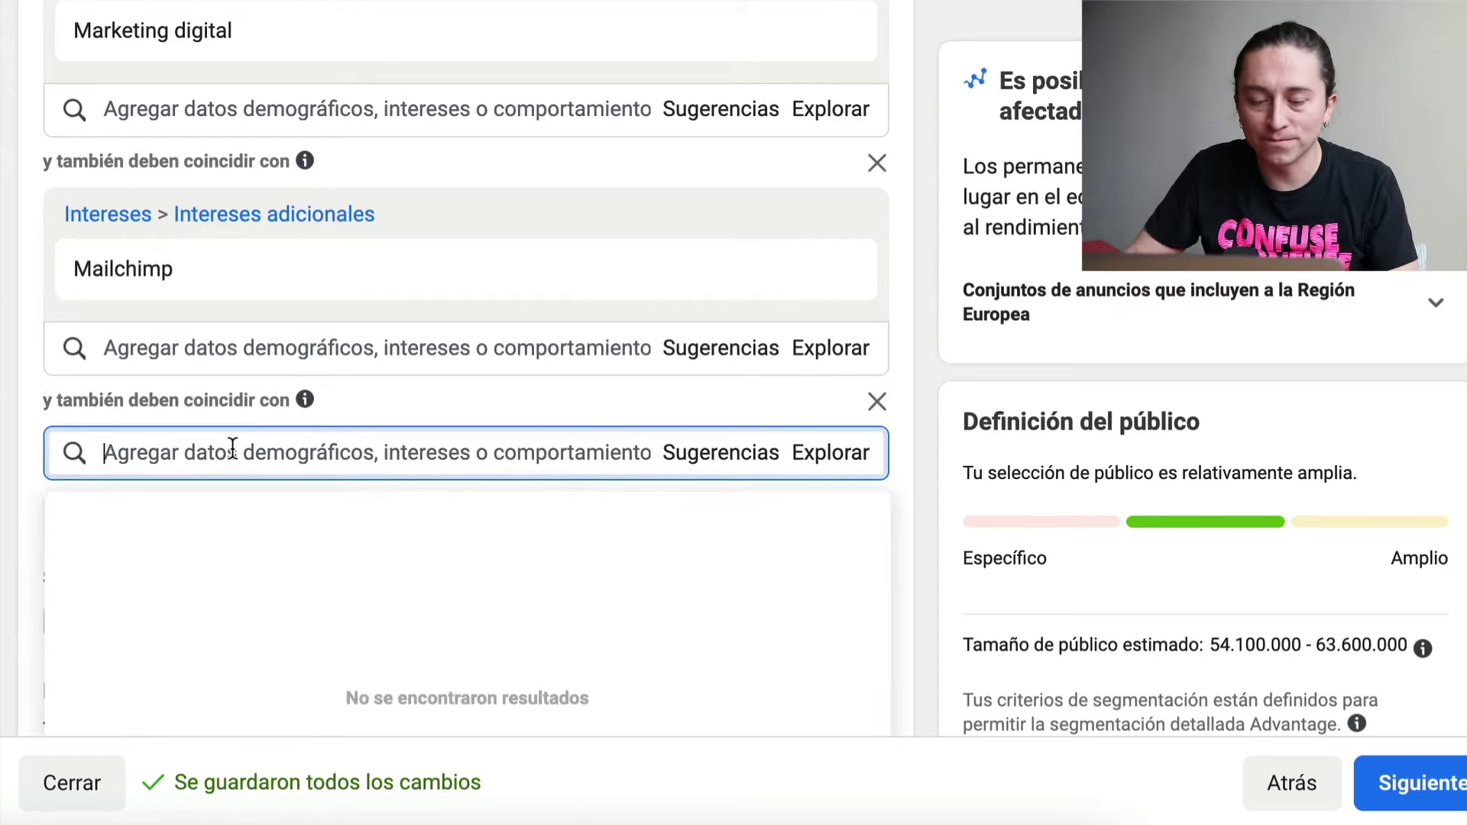
{"action": "type", "text": "administrador"}
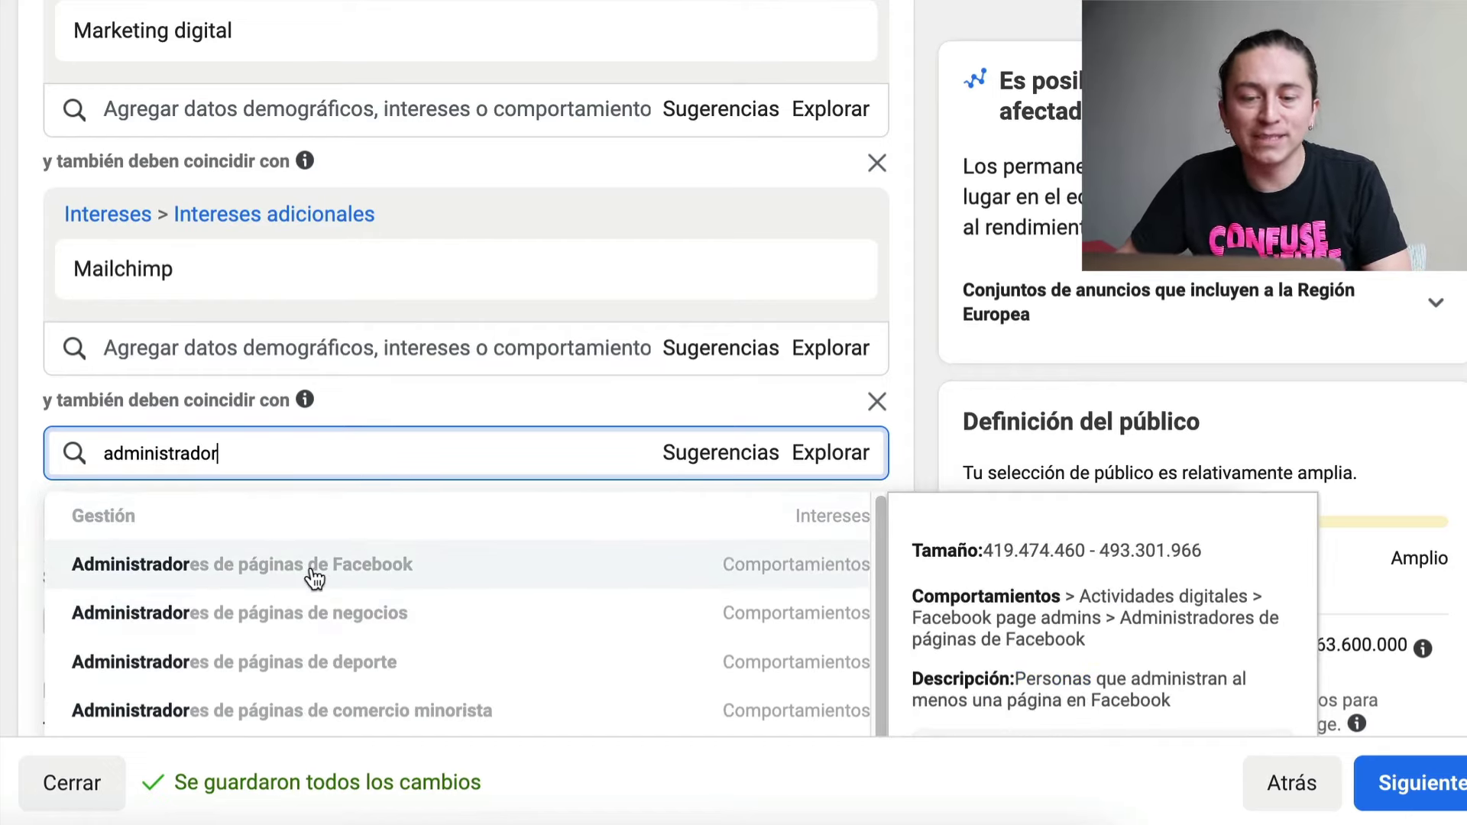
{"action": "left_click", "coordinate": [310, 572]}
- Add the behaviour Administradores de páginas de negocios to the same condition as Administradores de páginas de Facebook
{"action": "scroll", "coordinate": [1218, 492], "scroll_direction": "down", "scroll_amount": 1}
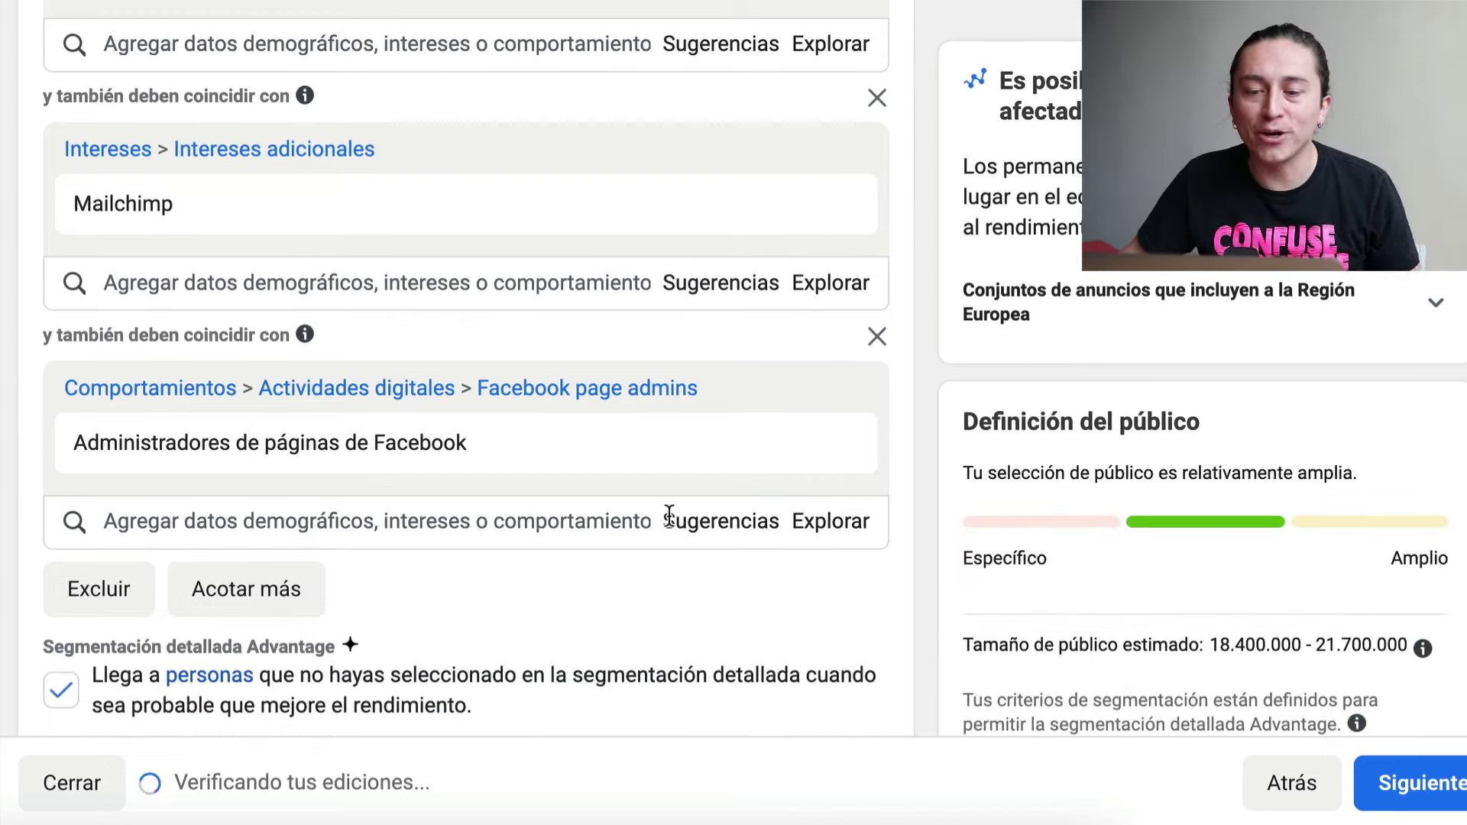
{"action": "left_click", "coordinate": [699, 535]}
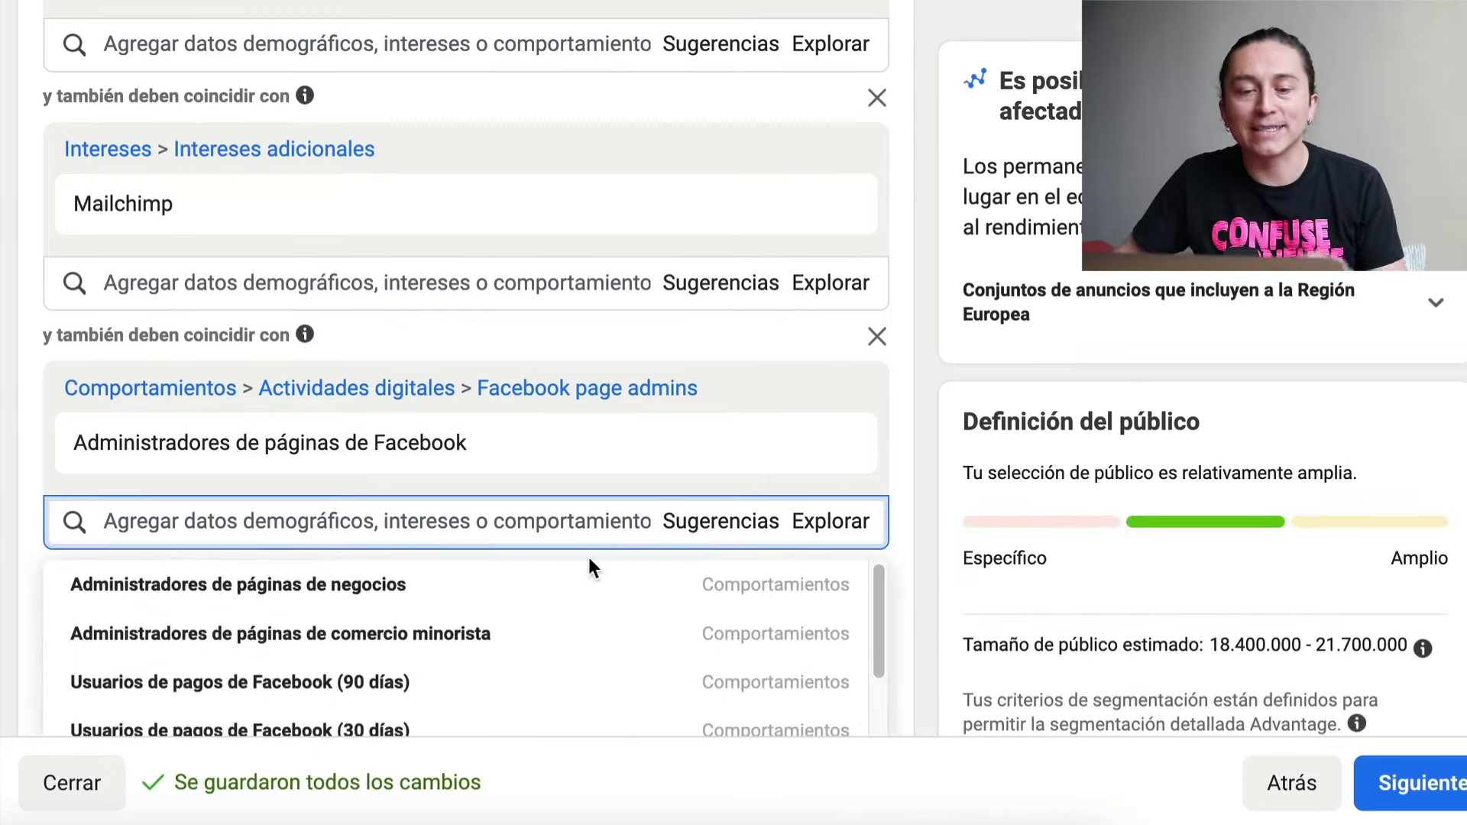
{"action": "mouse_move", "coordinate": [477, 577]}
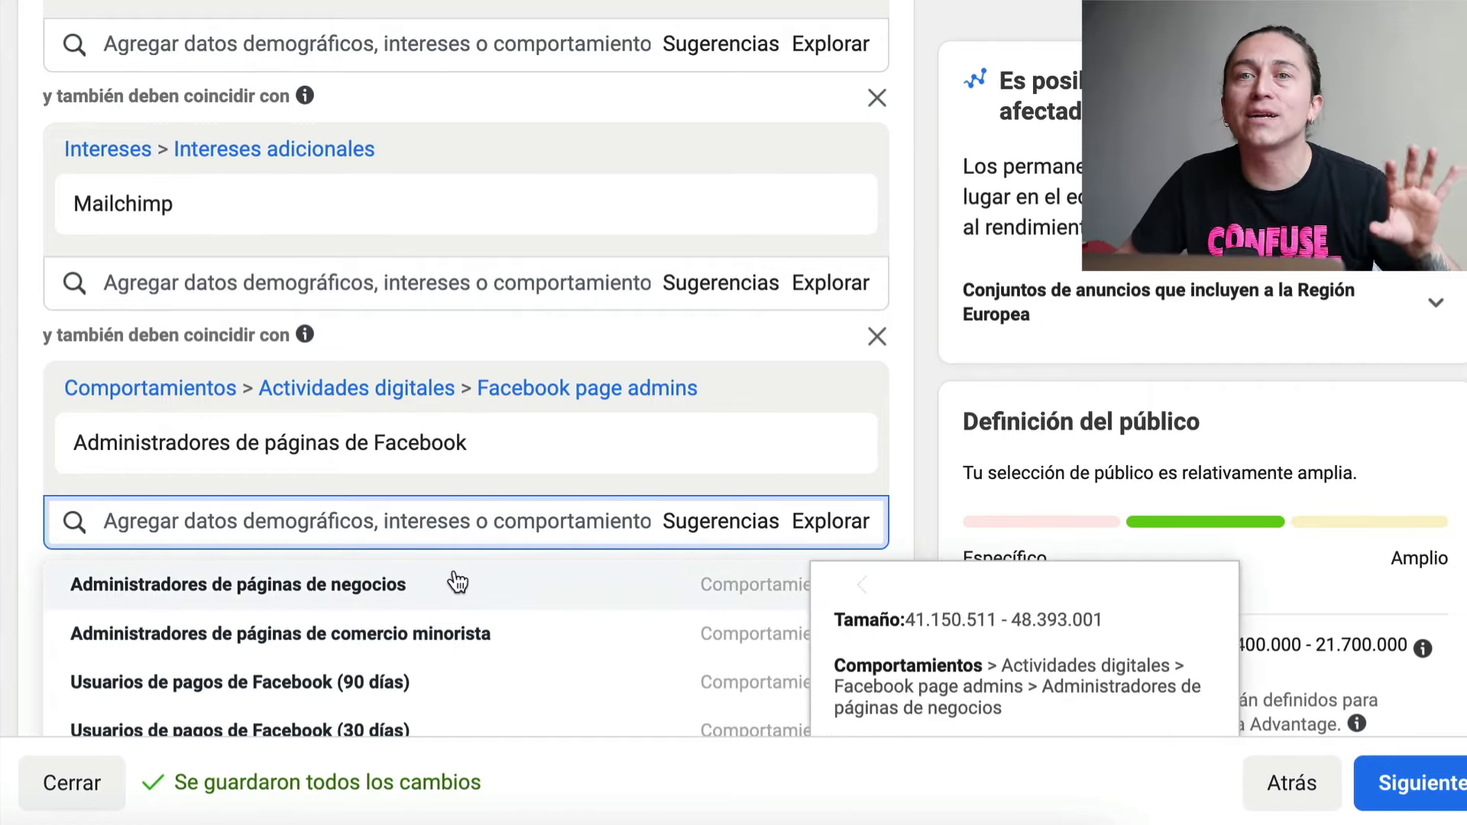
{"action": "left_click", "coordinate": [282, 585]}
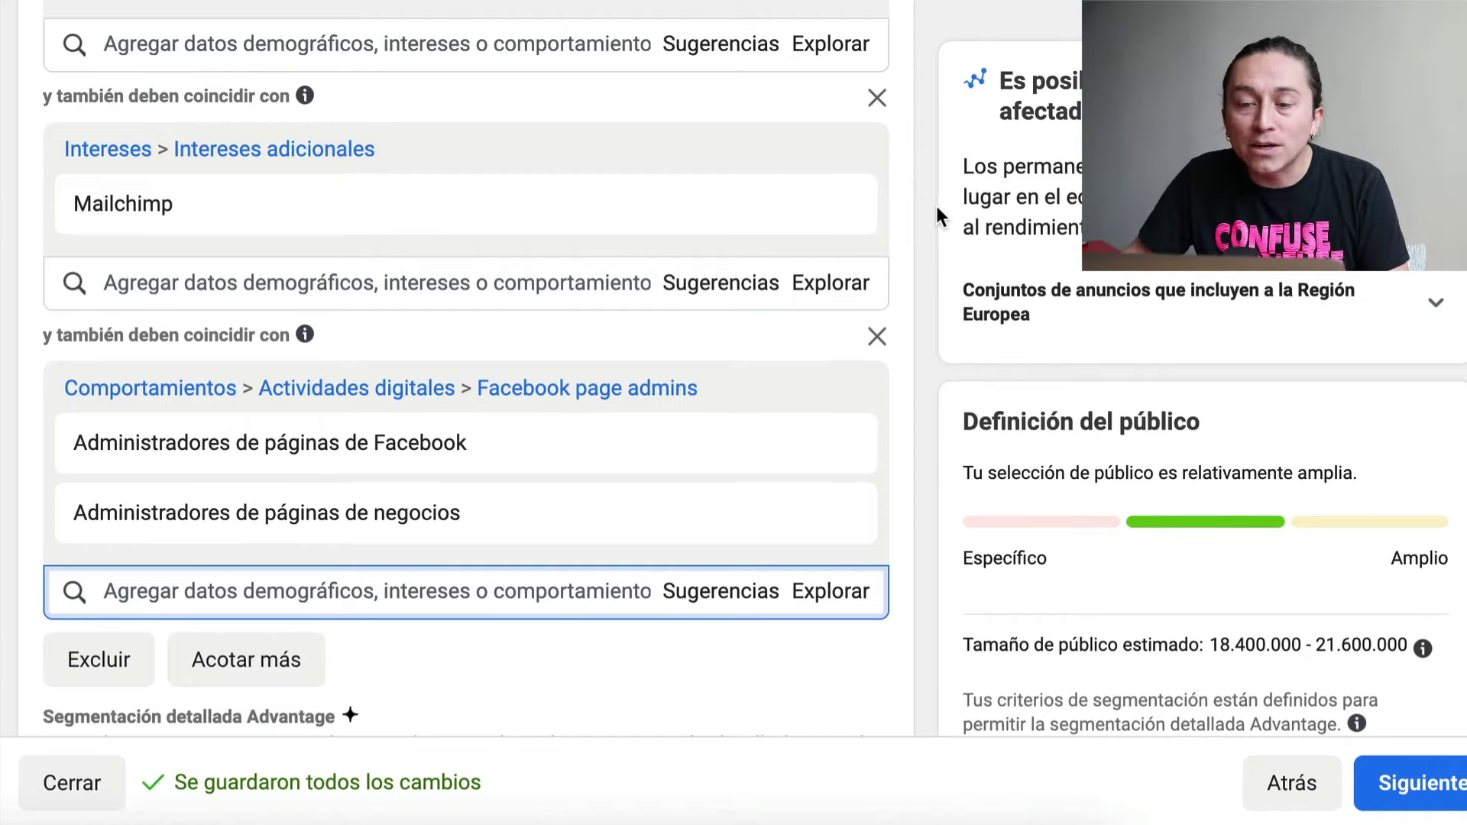
- Review the stacked conditions of the Segmentación detallada, from Marketing digital and Mailchimp to the page administrator behaviours
{"action": "scroll", "coordinate": [937, 204], "scroll_direction": "up", "scroll_amount": 3}
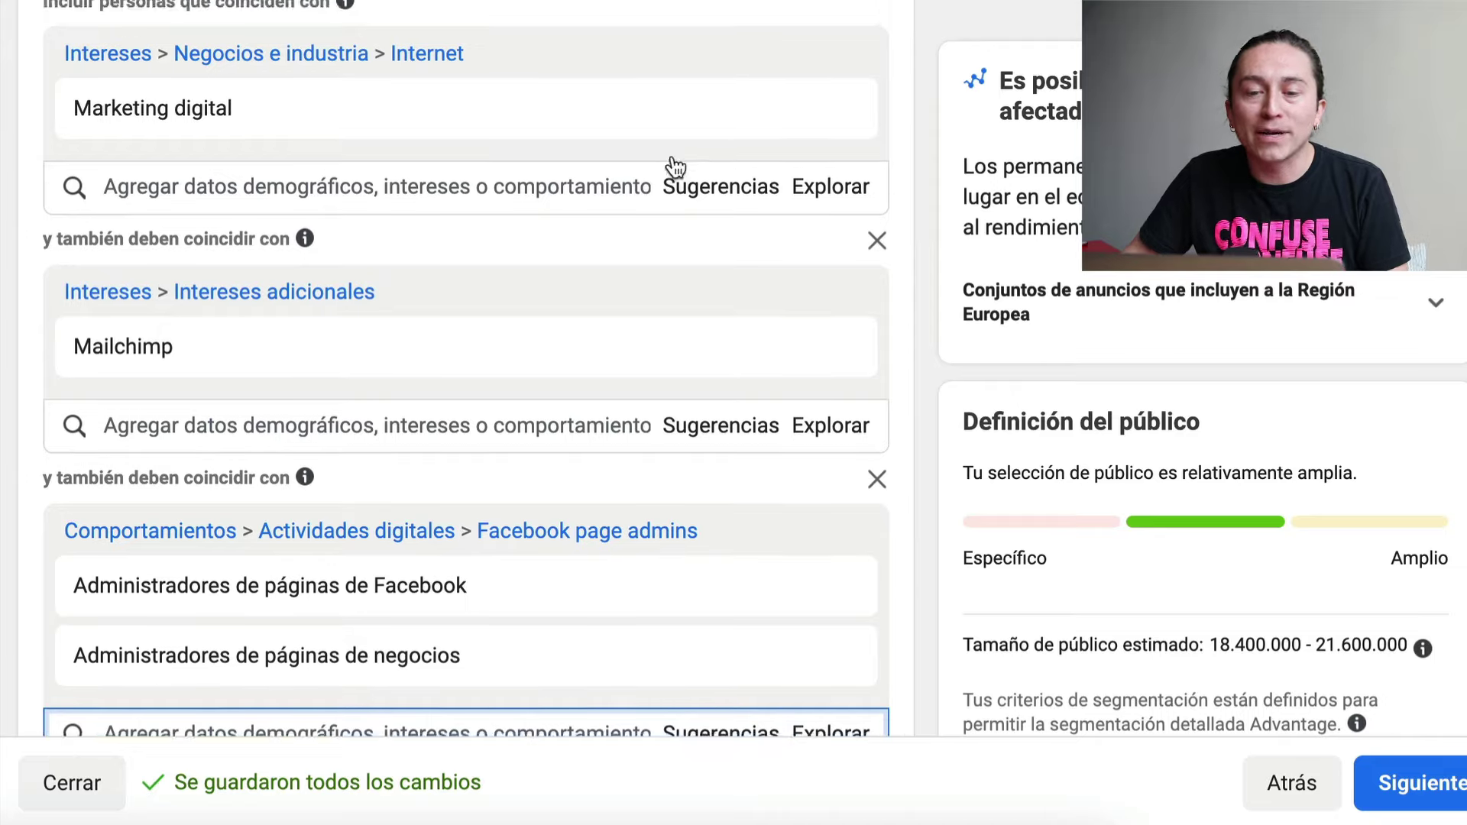
{"action": "scroll", "coordinate": [675, 166], "scroll_direction": "down", "scroll_amount": 1}
{"action": "mouse_move", "coordinate": [607, 104]}
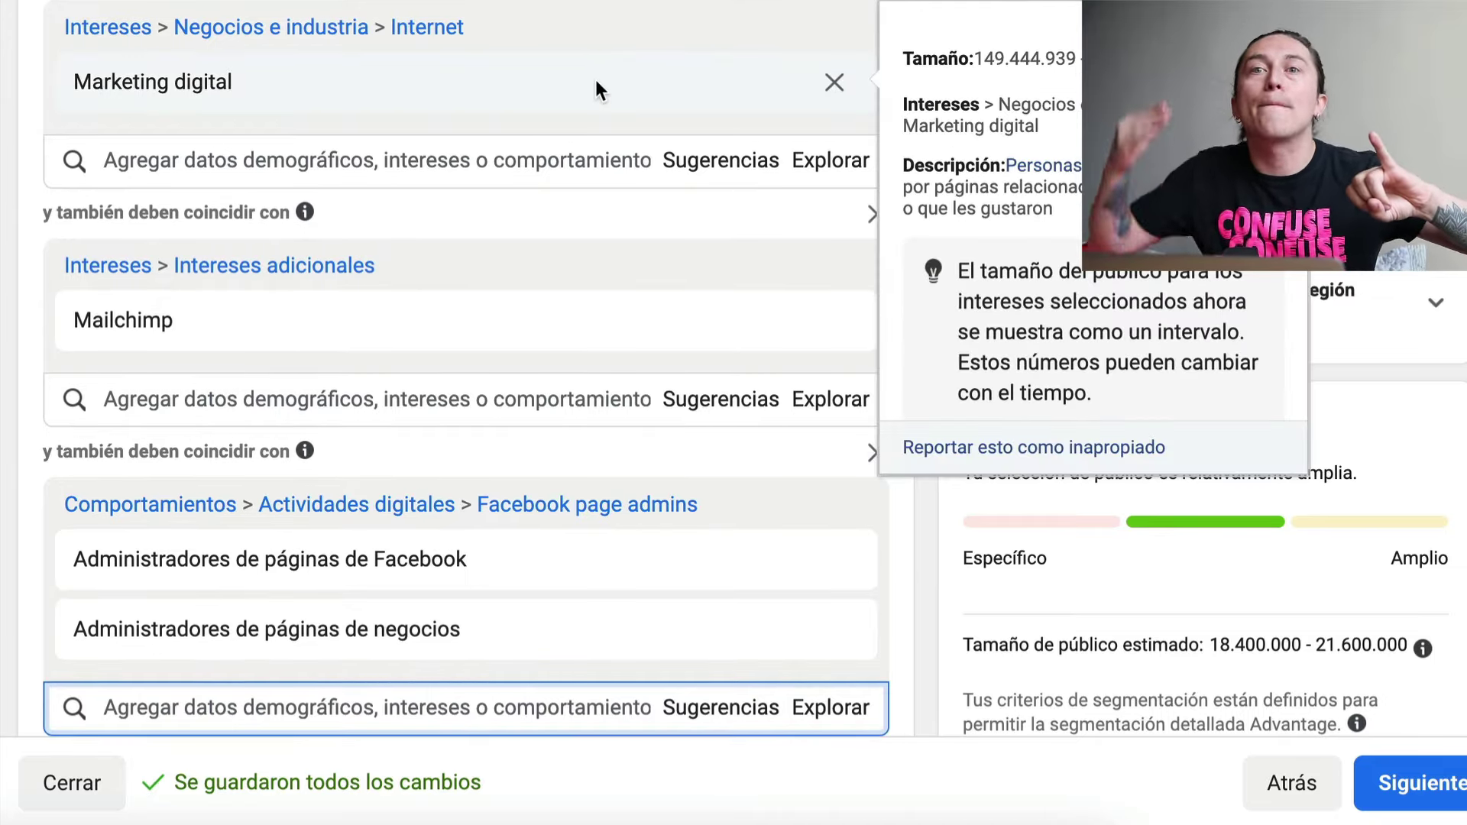
{"action": "mouse_move", "coordinate": [496, 303]}
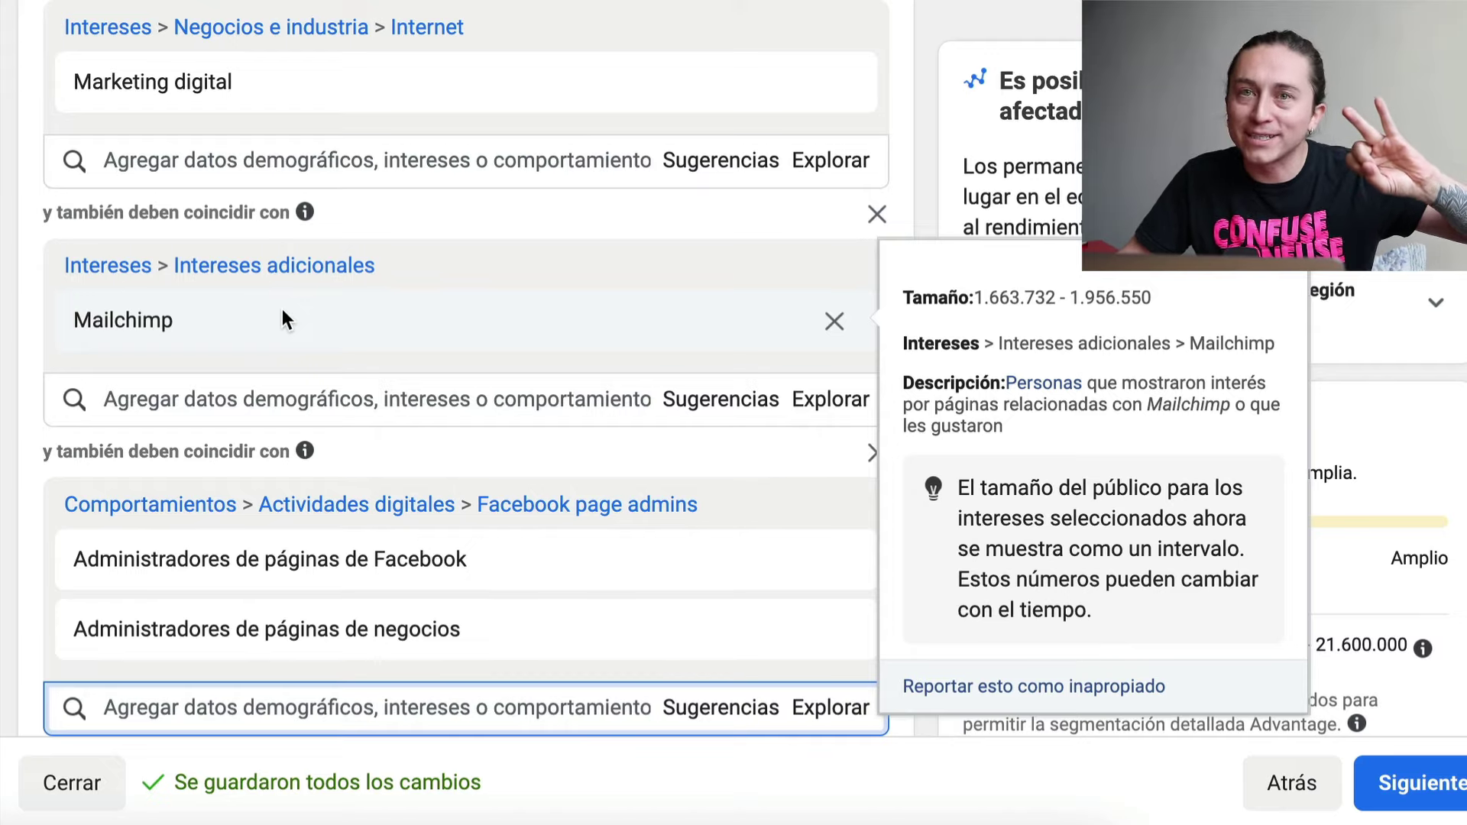
{"action": "scroll", "coordinate": [677, 386], "scroll_direction": "down", "scroll_amount": 3}
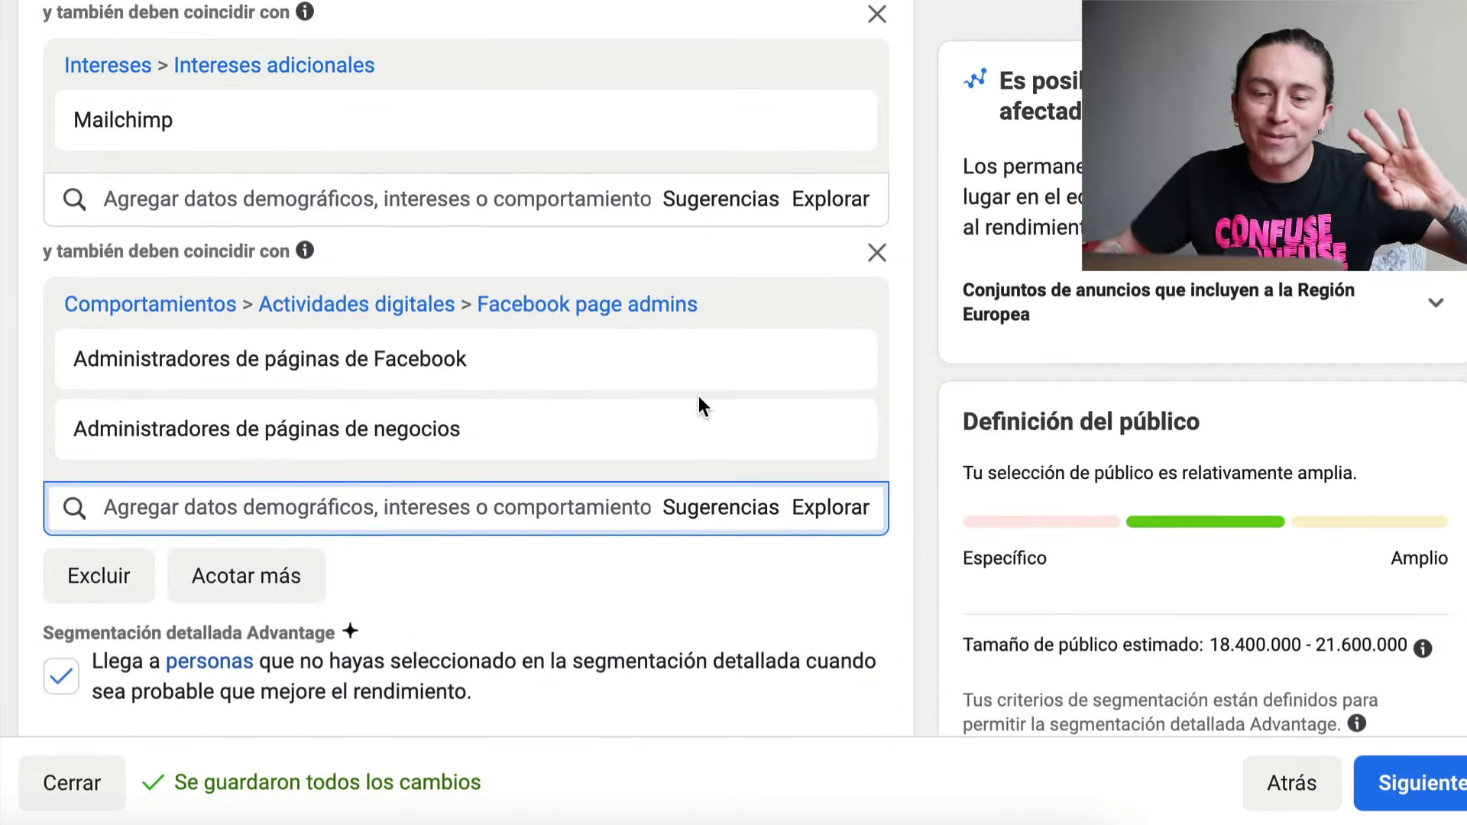
{"action": "mouse_move", "coordinate": [405, 347]}
{"action": "mouse_move", "coordinate": [373, 442]}
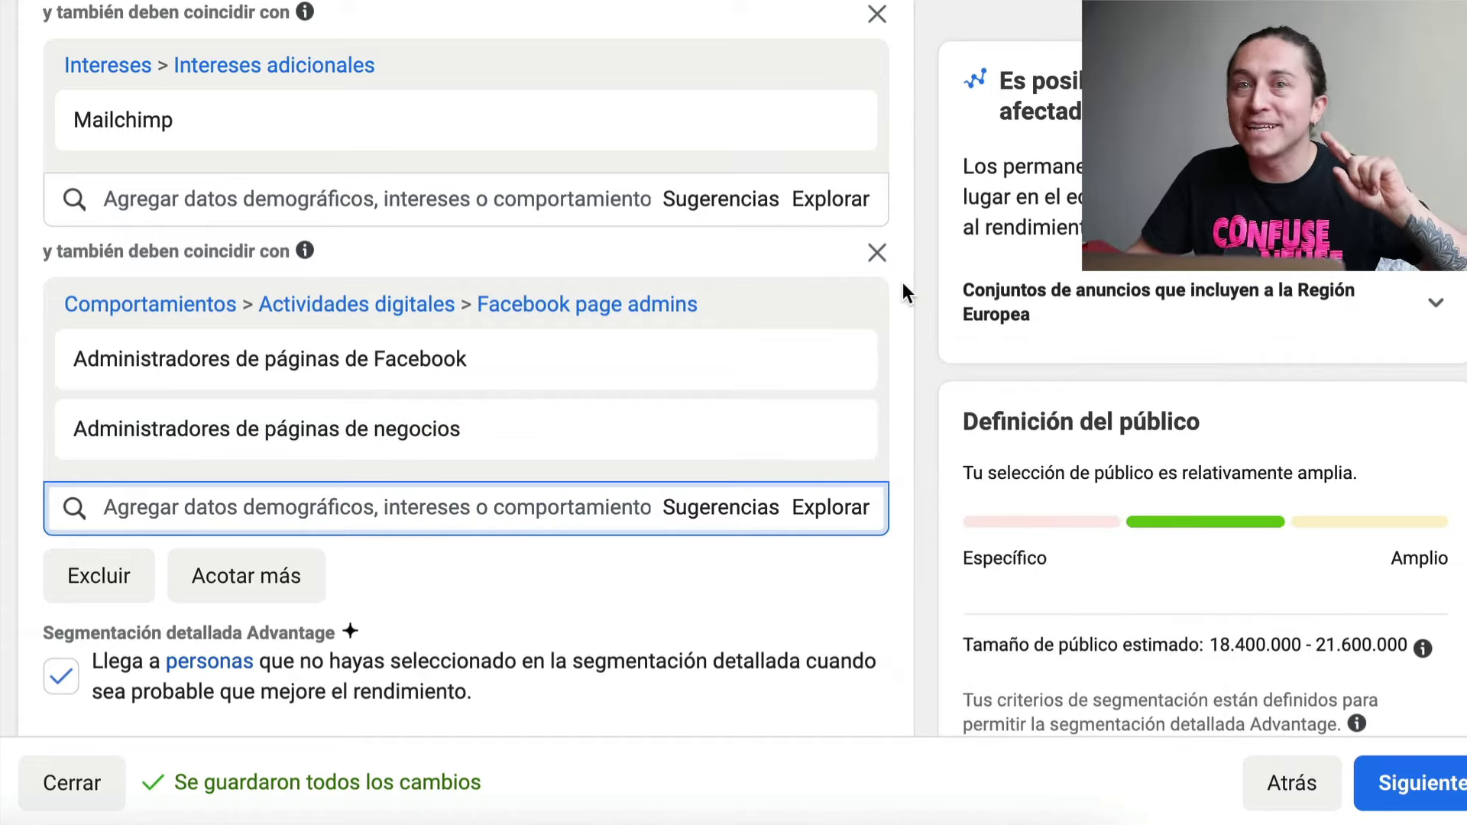
- Turn the Segmentación detallada Advantage option off and back on
{"action": "scroll", "coordinate": [878, 300], "scroll_direction": "down", "scroll_amount": 4}
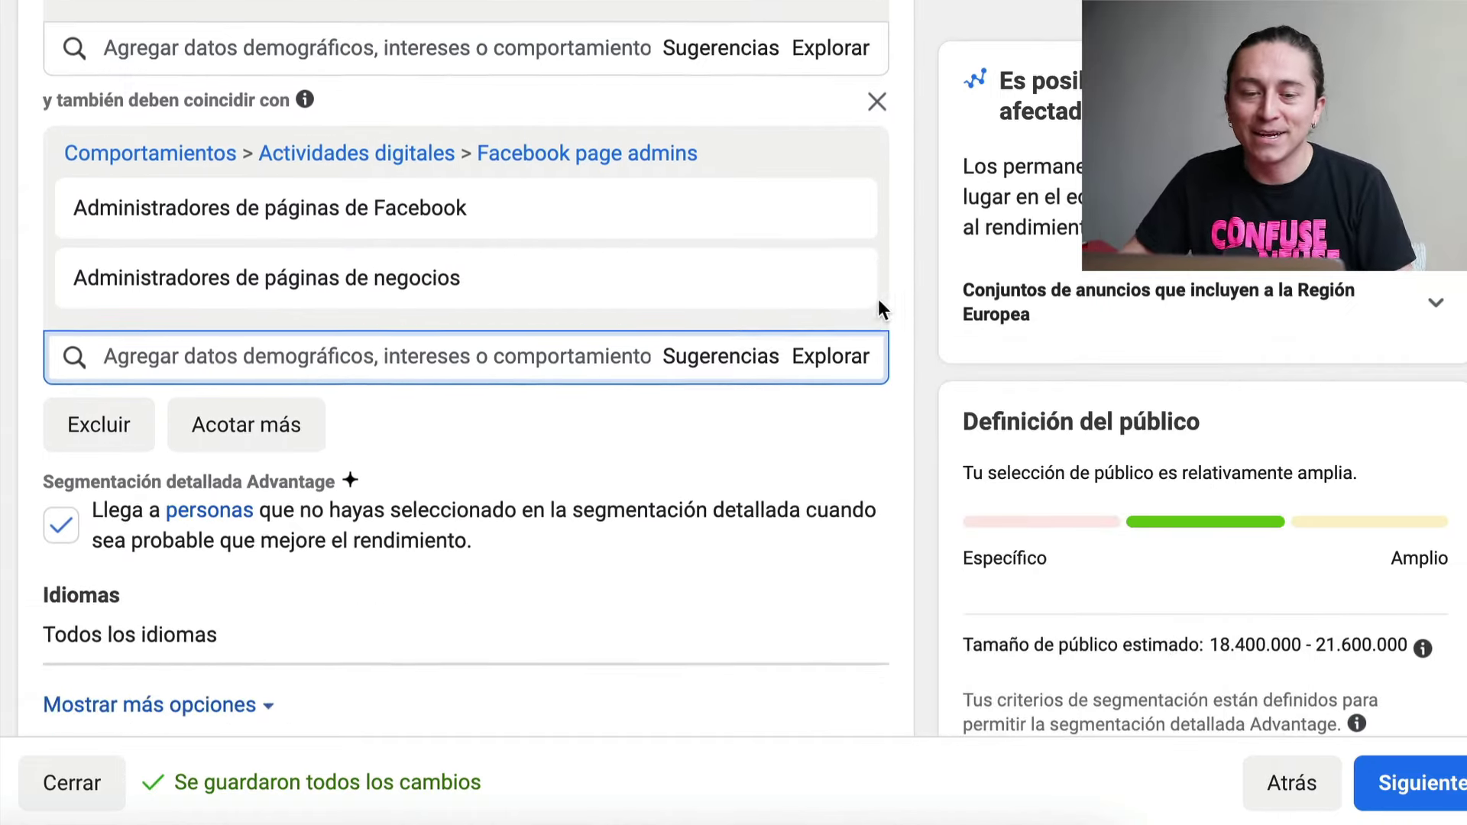
{"action": "scroll", "coordinate": [158, 356], "scroll_direction": "down", "scroll_amount": 1}
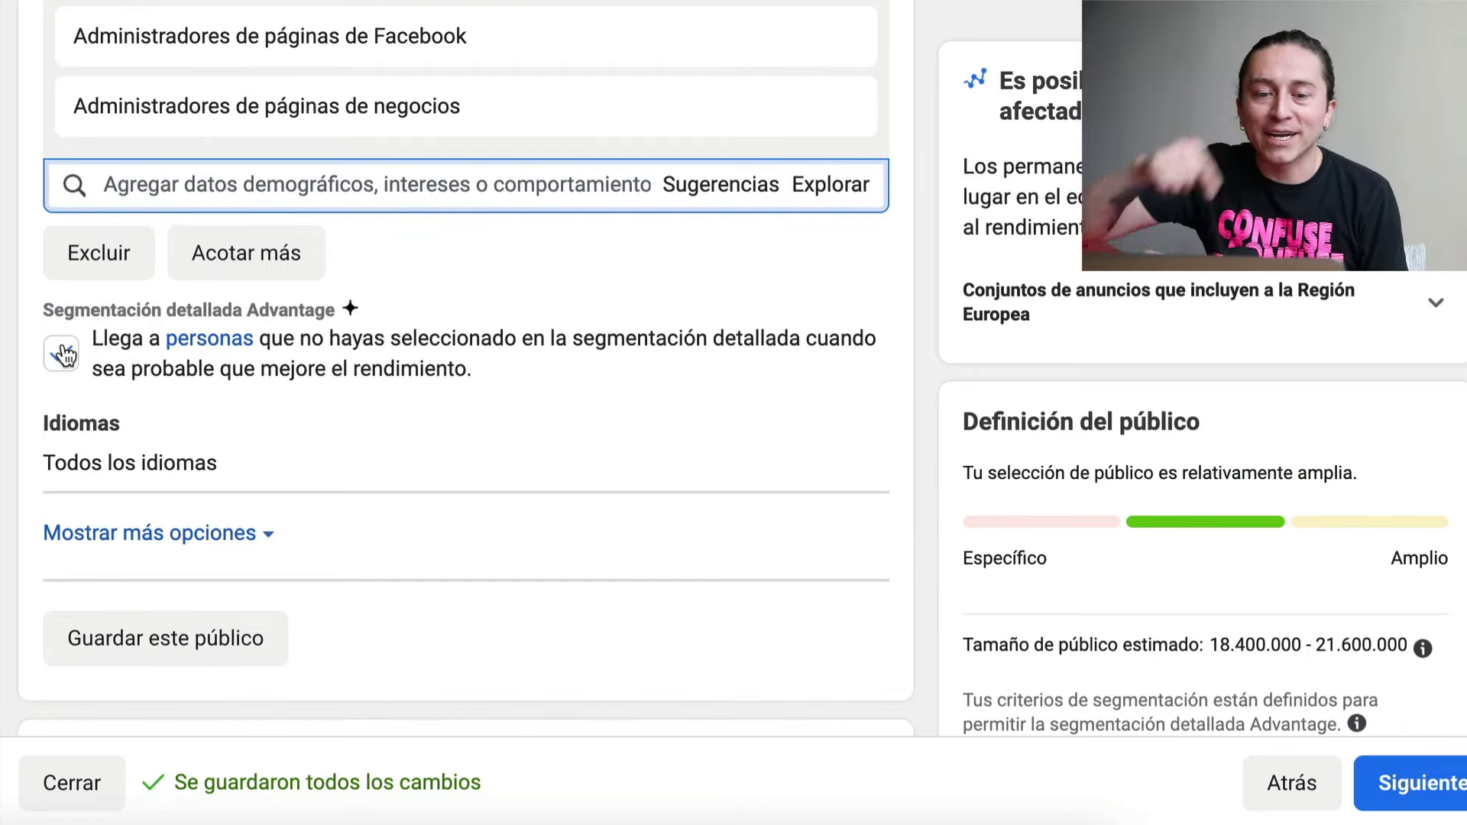
{"action": "triple_click", "coordinate": [413, 353]}
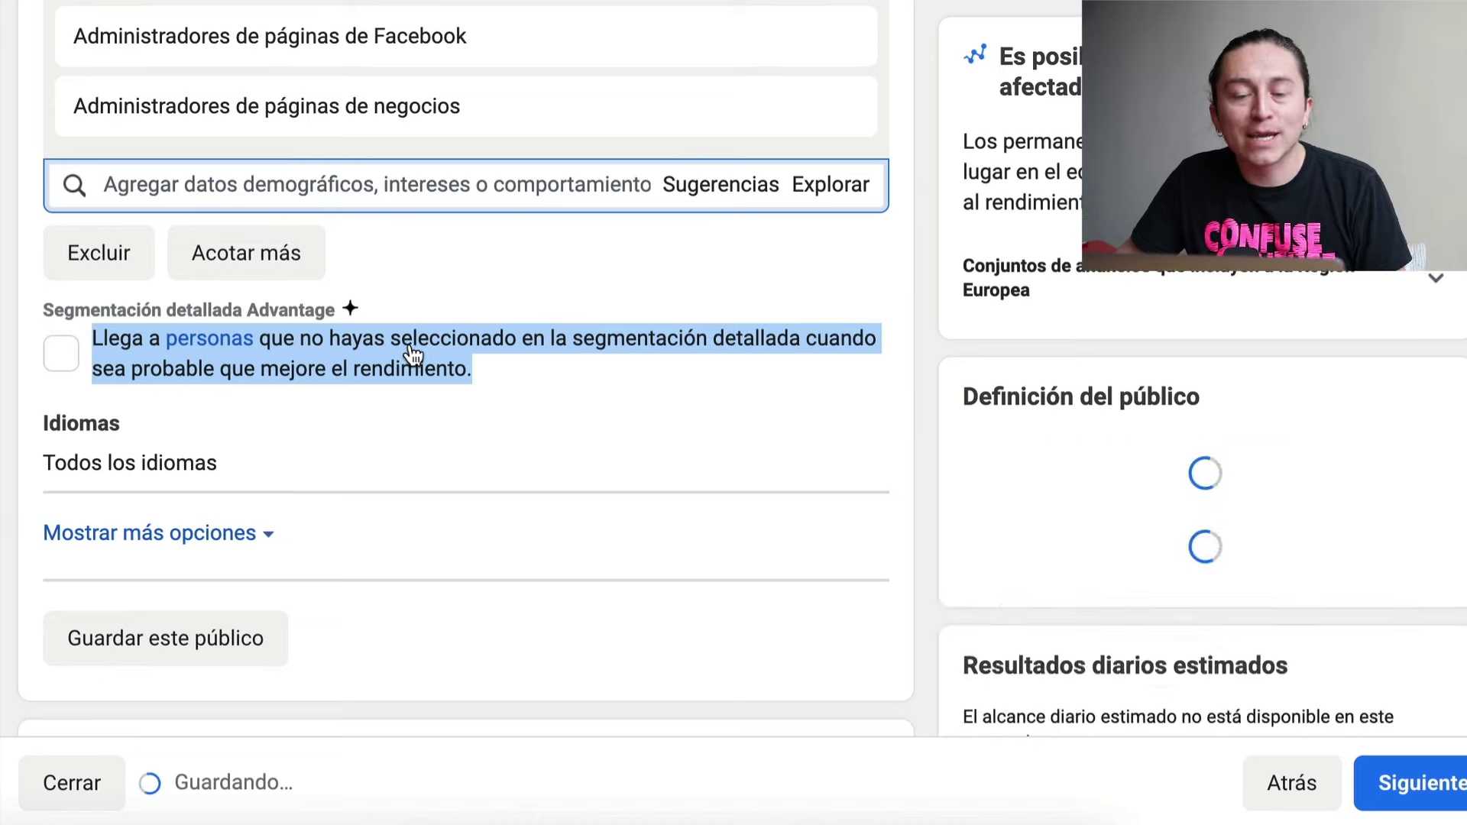
{"action": "left_click", "coordinate": [62, 353]}
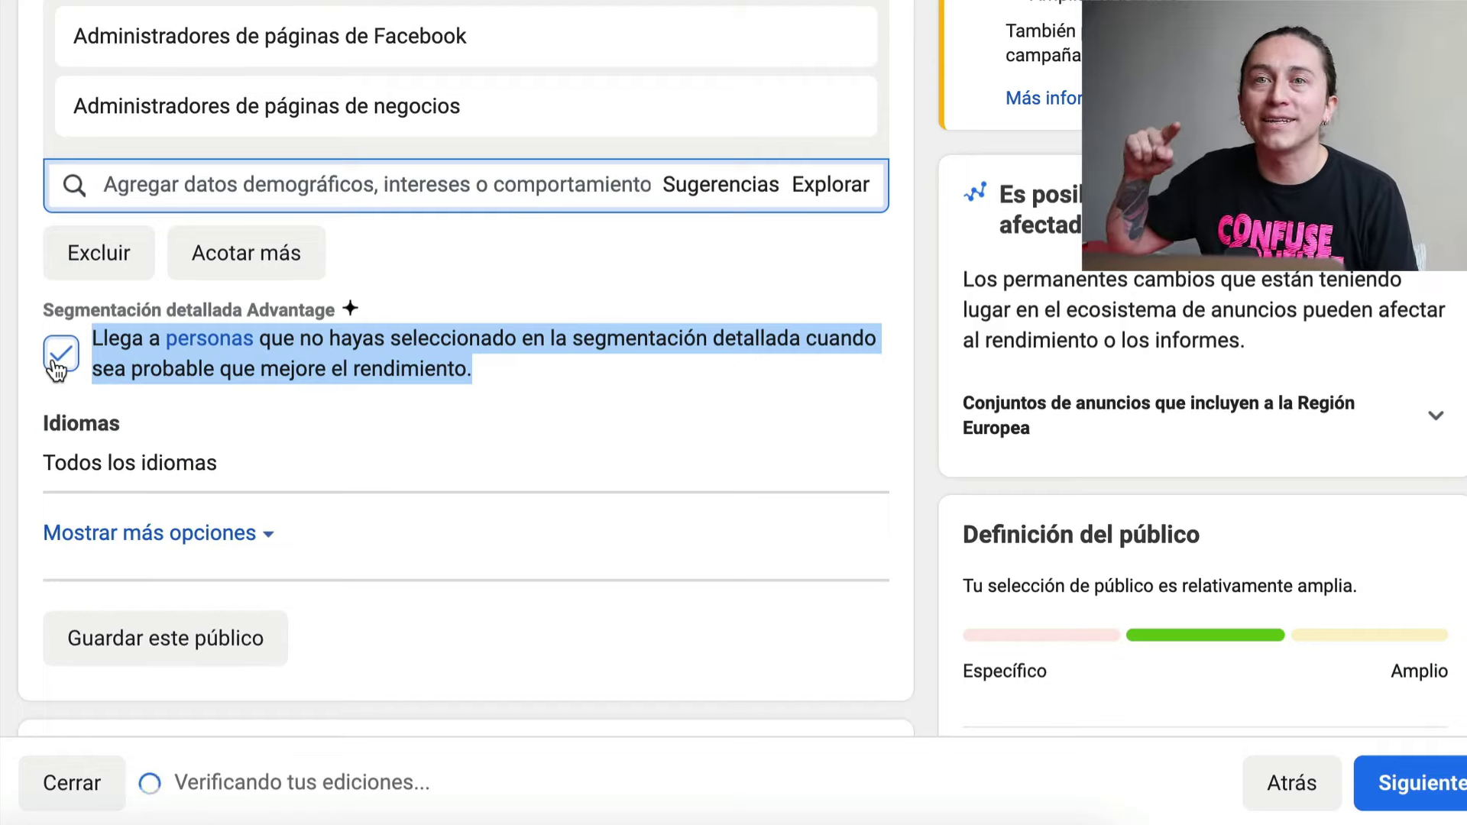
- Set the ad set's placements to Ubicaciones manuales and review the platforms and placements offered
{"action": "scroll", "coordinate": [713, 466], "scroll_direction": "down", "scroll_amount": 6}
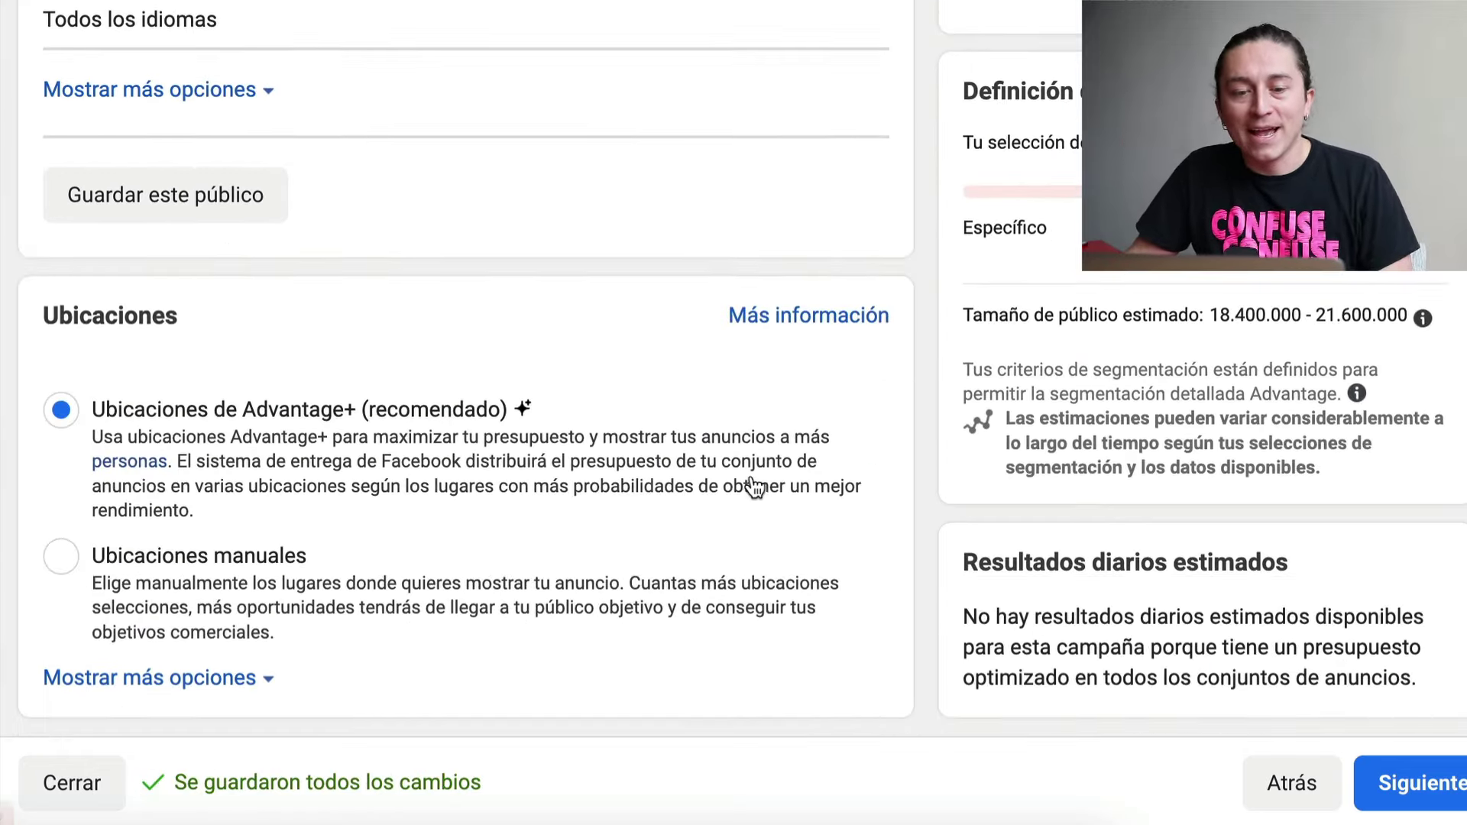
{"action": "double_click", "coordinate": [51, 309]}
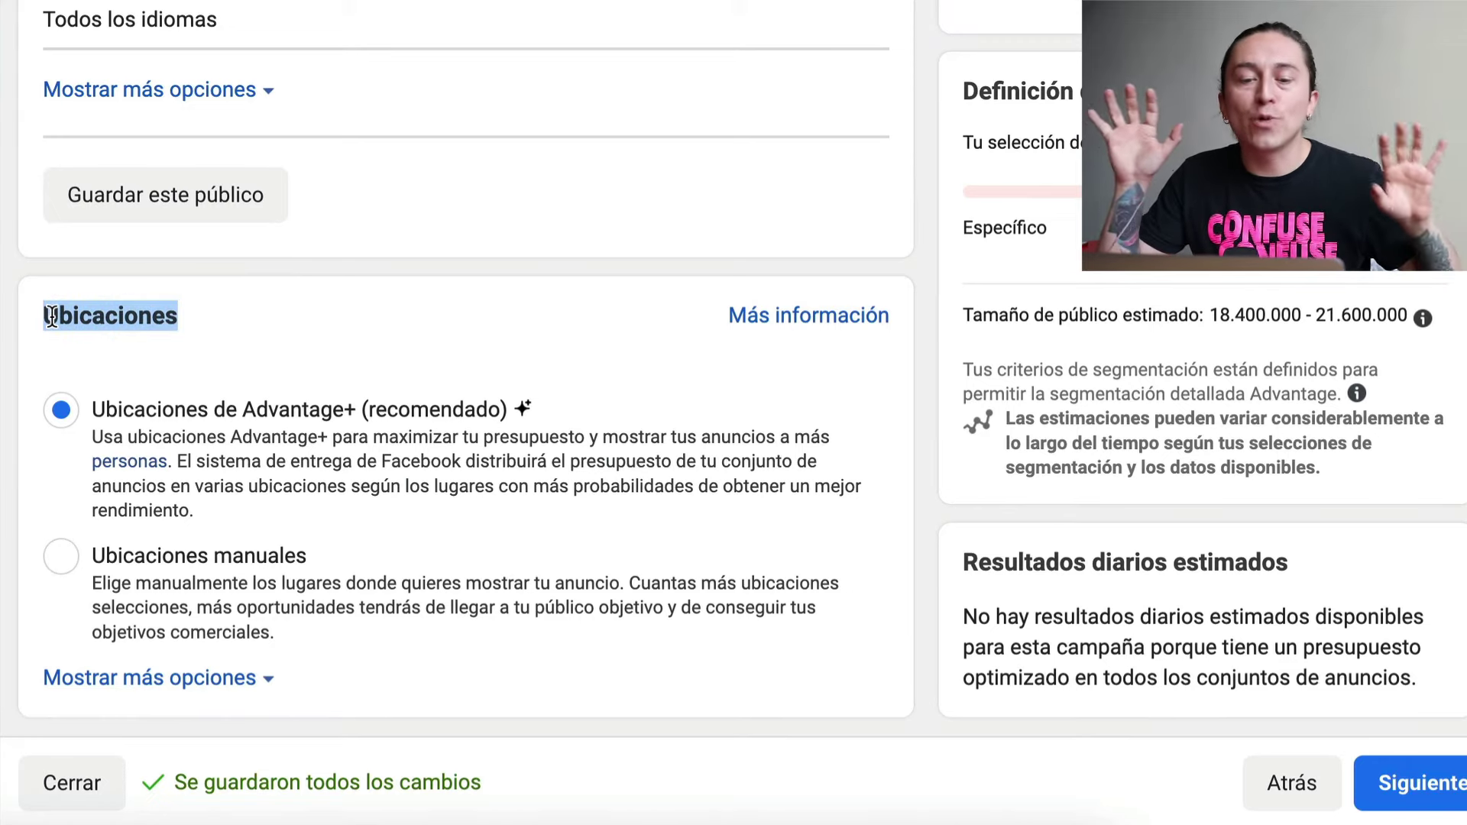
{"action": "left_click", "coordinate": [60, 557]}
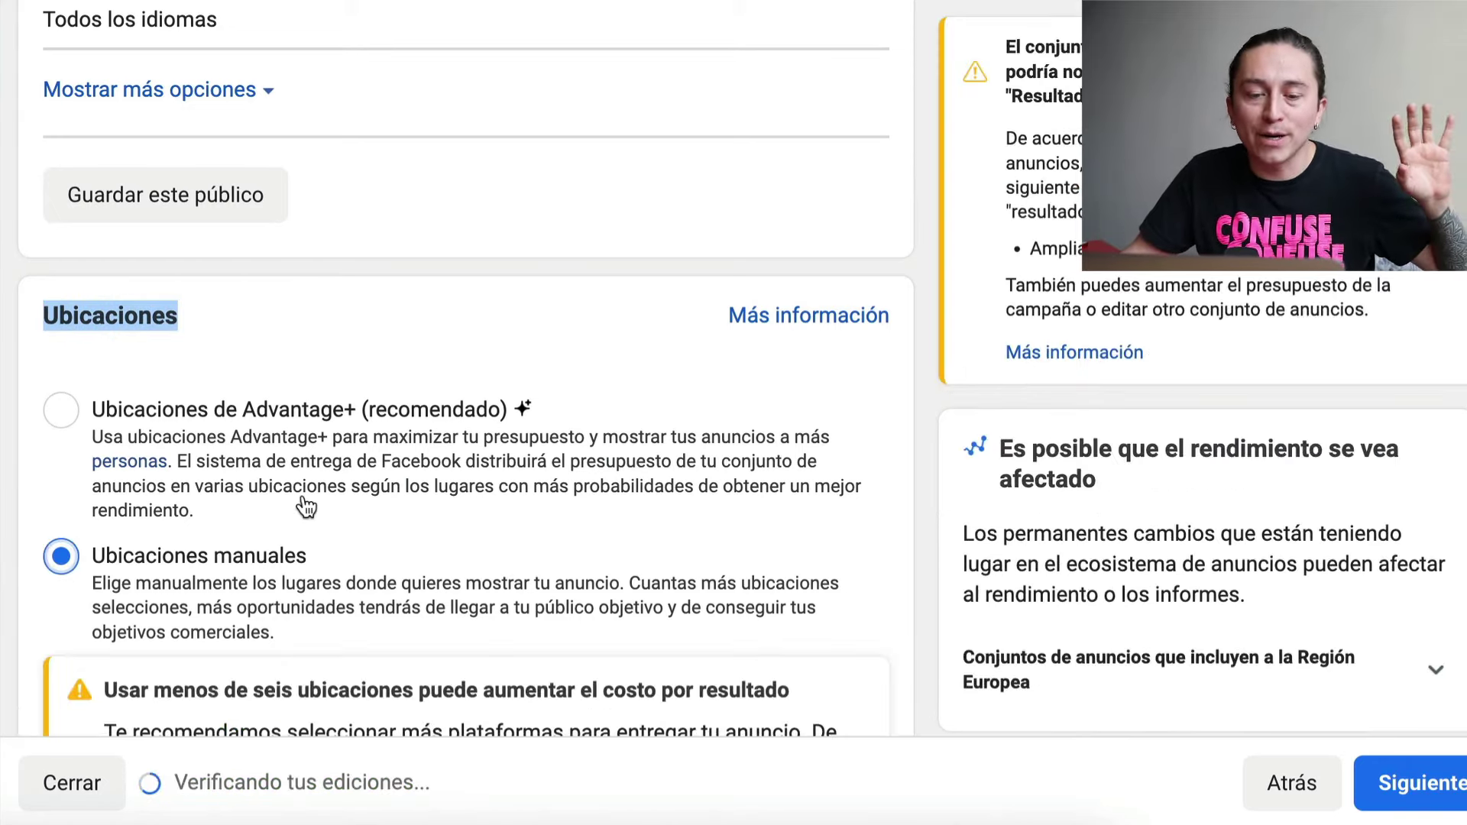
{"action": "scroll", "coordinate": [344, 520], "scroll_direction": "down", "scroll_amount": 5}
{"action": "scroll", "coordinate": [375, 527], "scroll_direction": "down", "scroll_amount": 2}
{"action": "scroll", "coordinate": [369, 428], "scroll_direction": "down", "scroll_amount": 2}
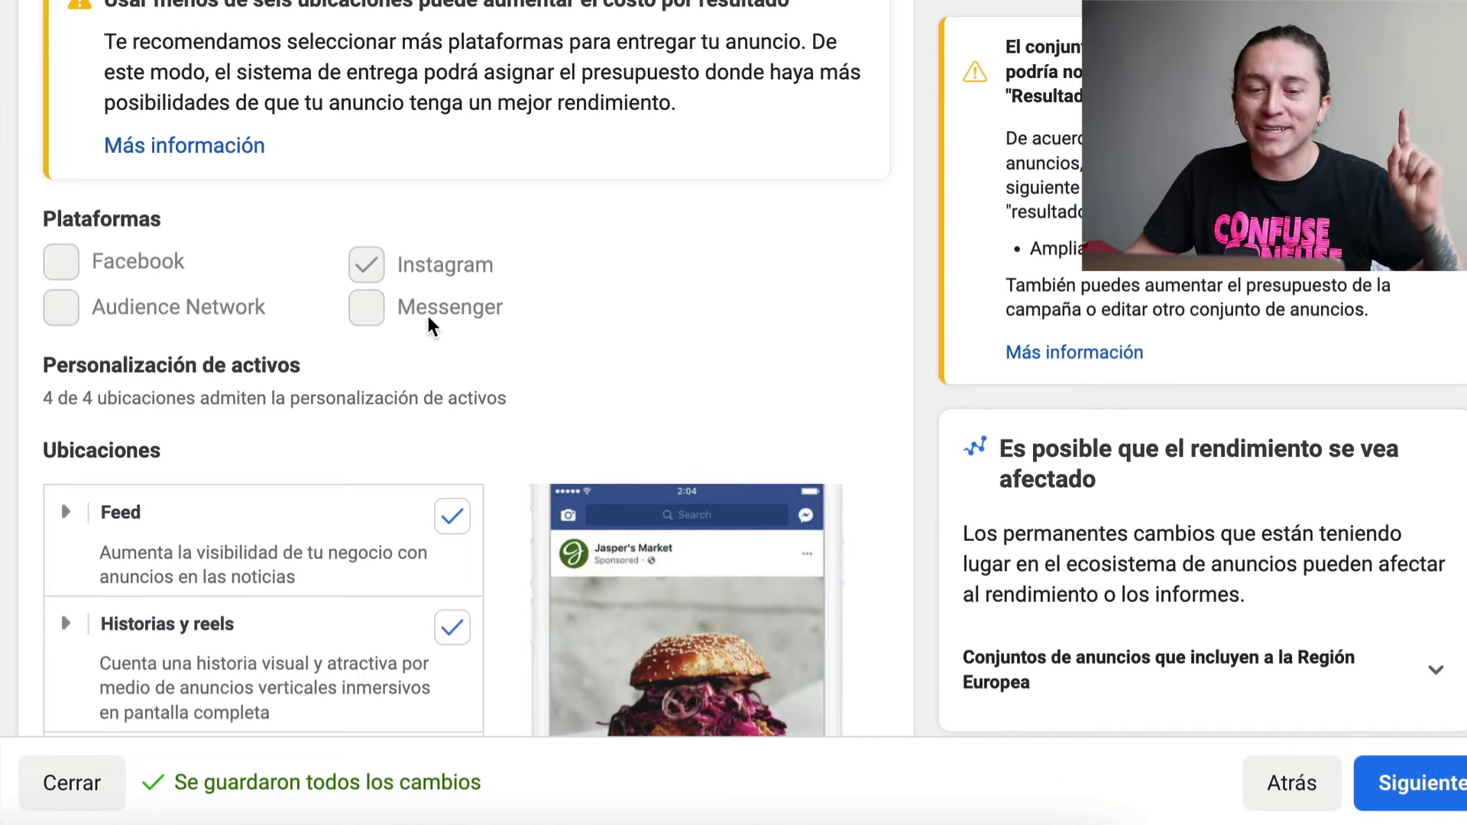
{"action": "scroll", "coordinate": [936, 350], "scroll_direction": "up", "scroll_amount": 15}
{"action": "scroll", "coordinate": [922, 375], "scroll_direction": "up", "scroll_amount": 1}
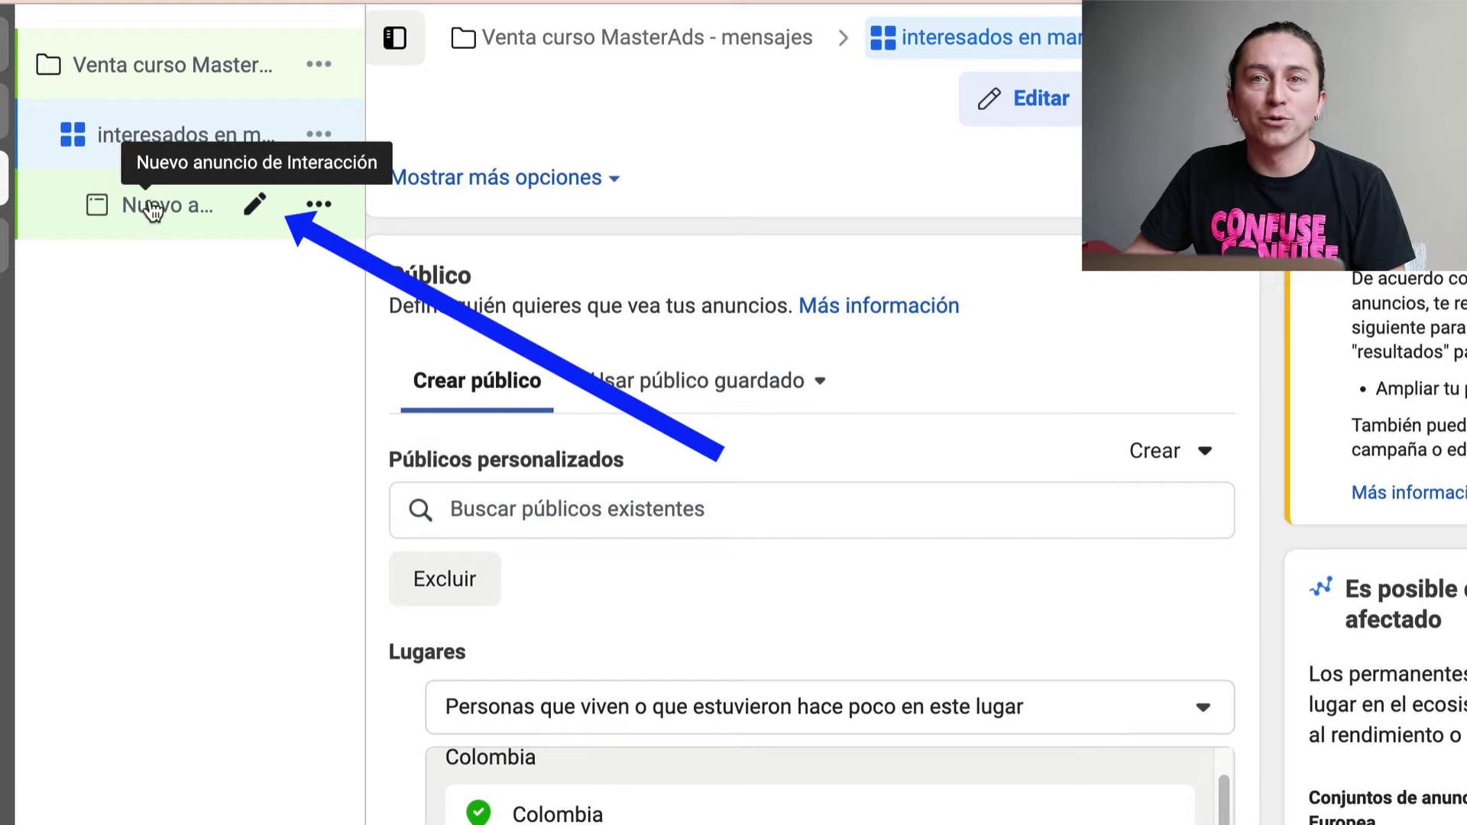
- Rename the ad under the interesados en marketing ad set as "imagen de venta masterAds" and dismiss the recommendations pop-up
{"action": "left_click", "coordinate": [160, 212]}
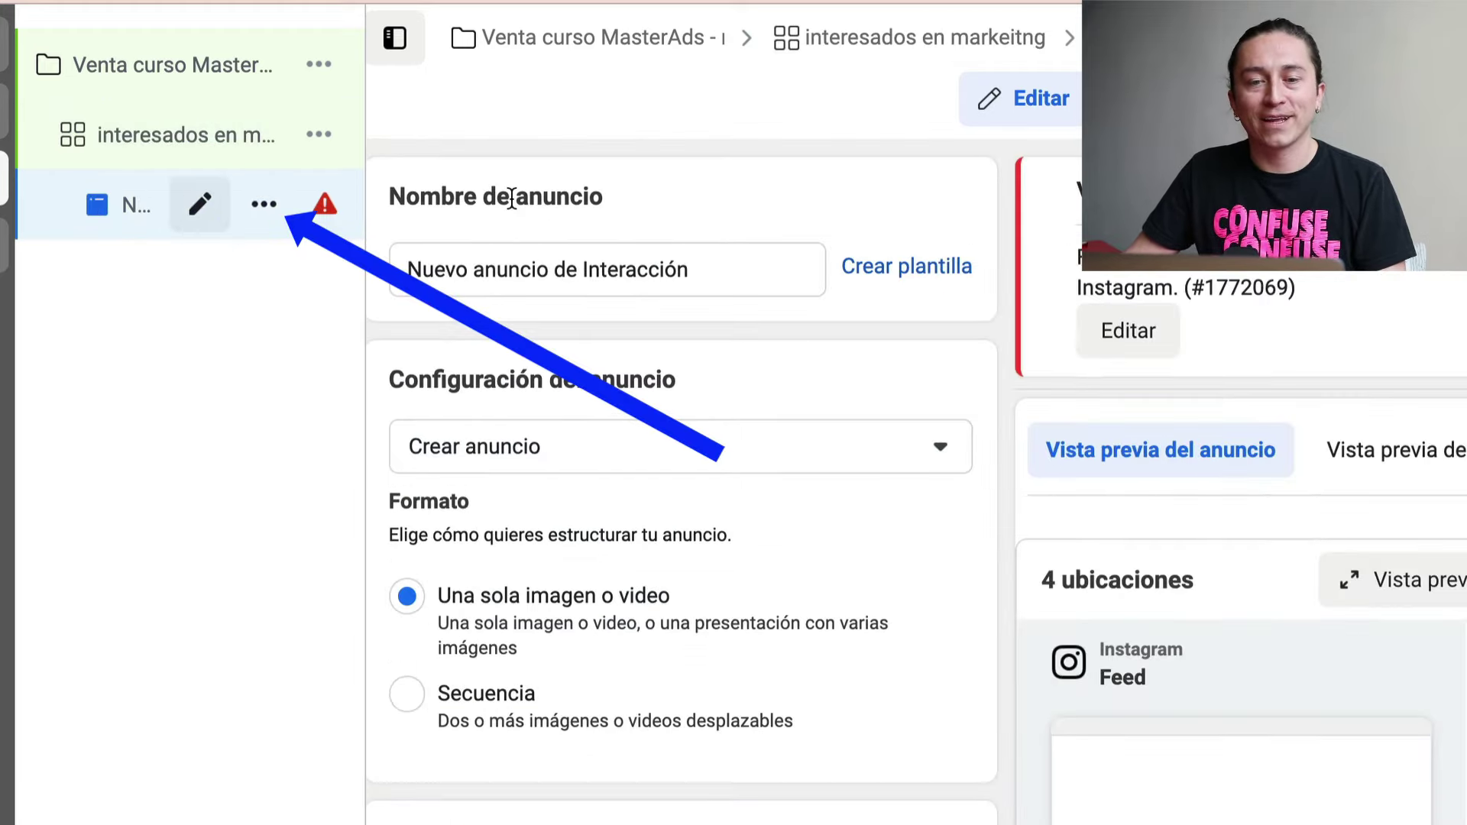
{"action": "triple_click", "coordinate": [502, 271]}
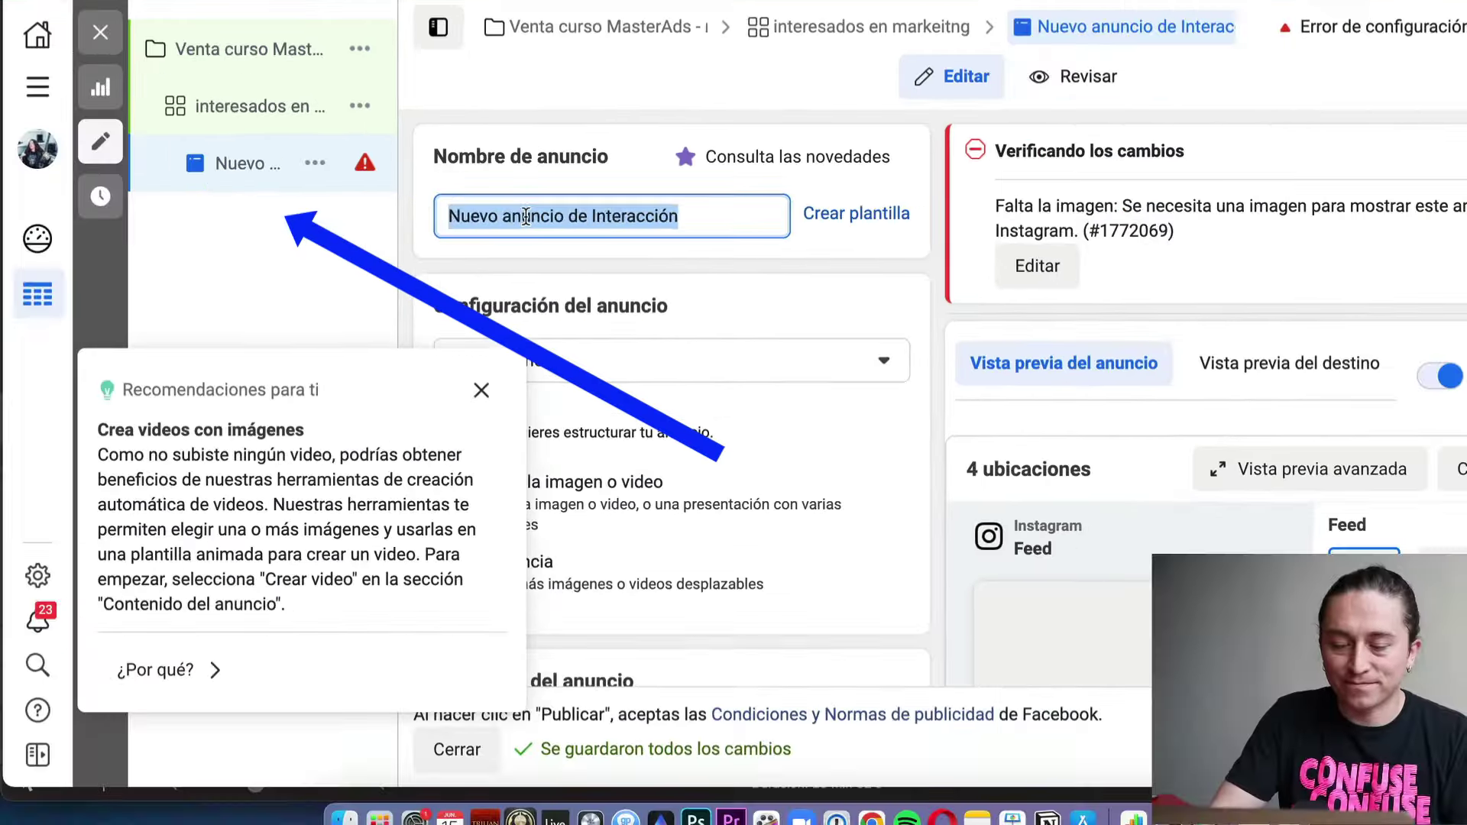
{"action": "type", "text": "imagen de venta masterAds"}
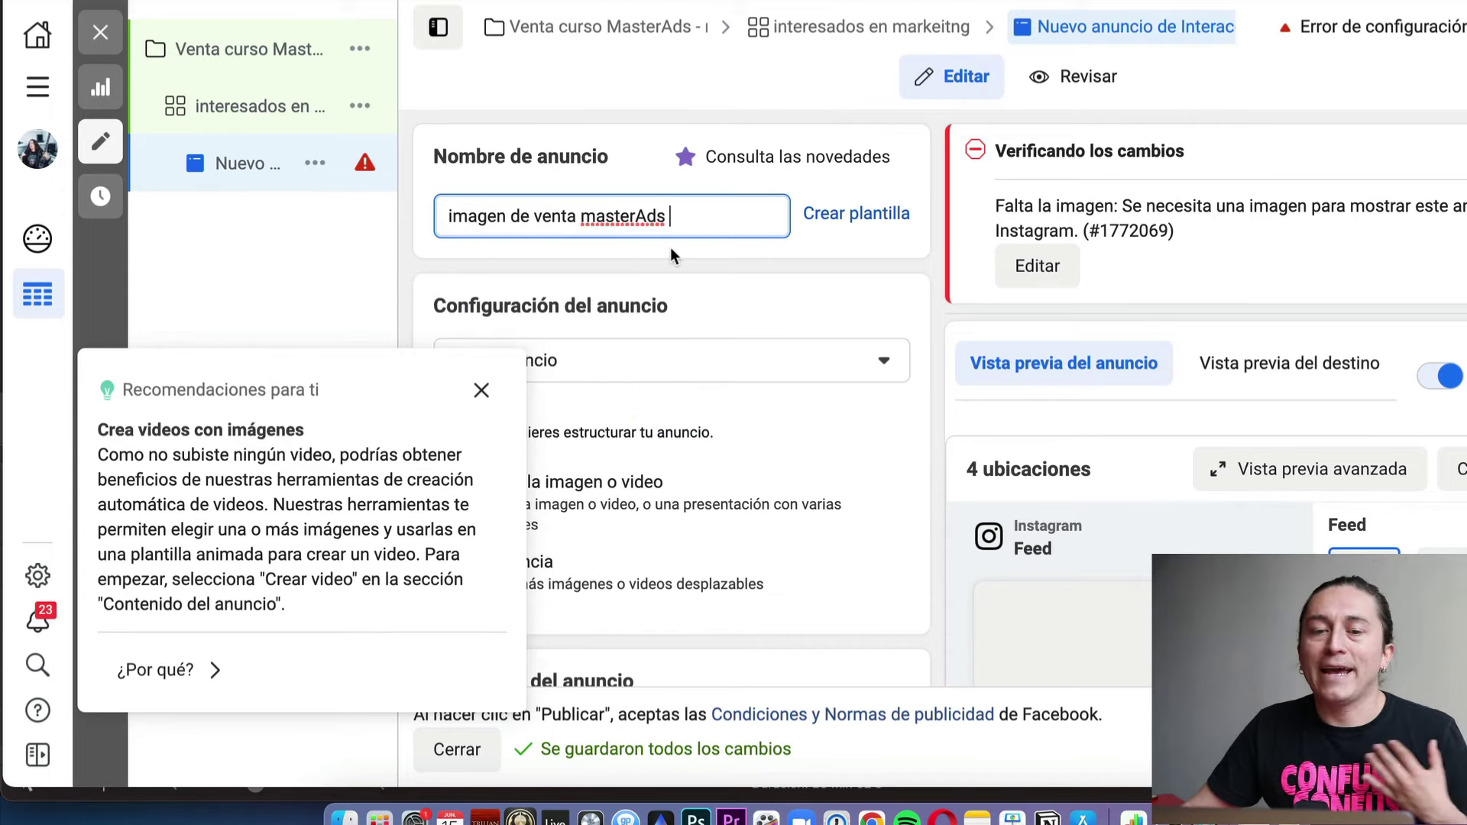
{"action": "left_click", "coordinate": [710, 135]}
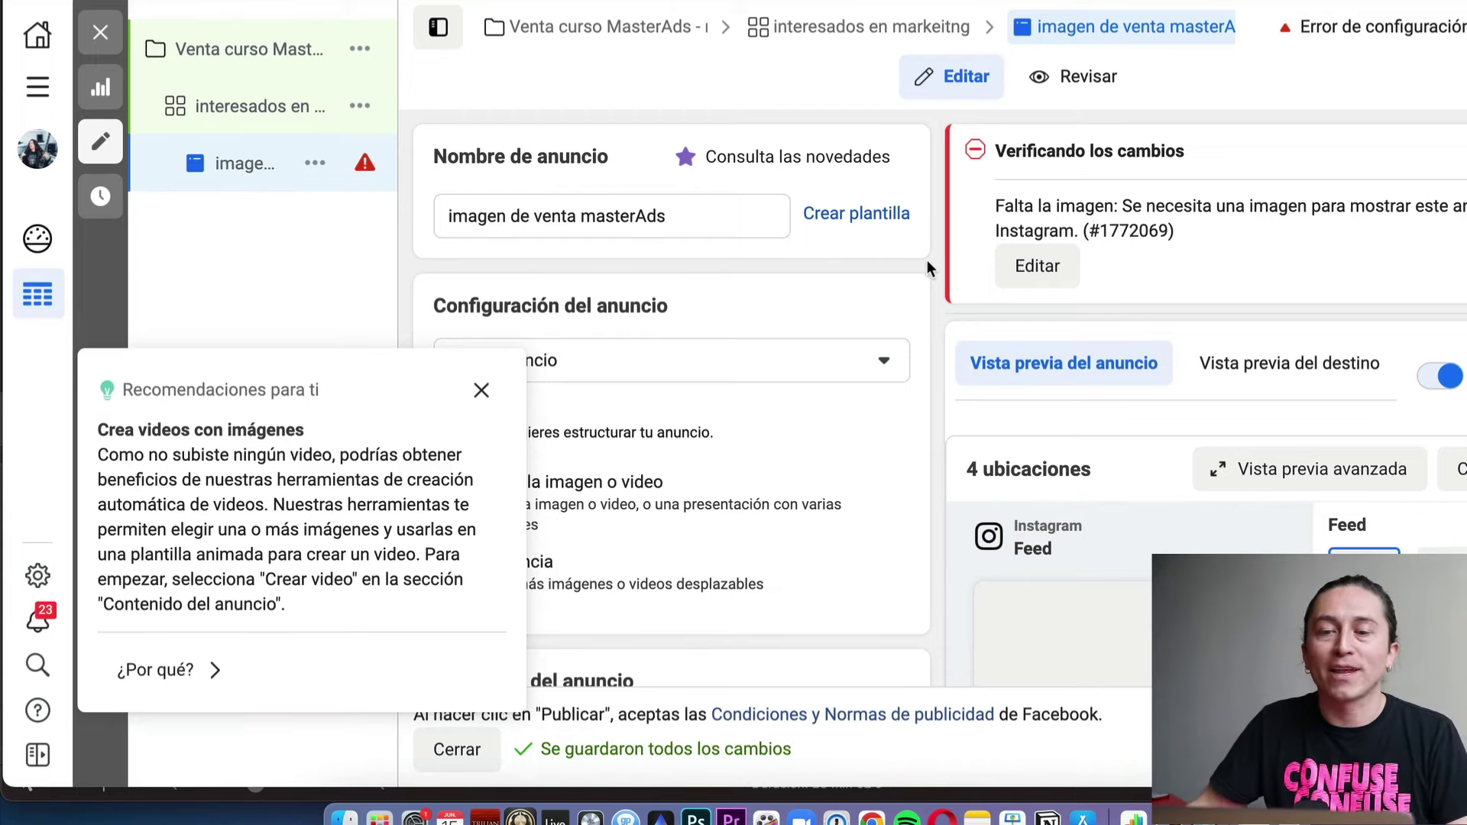
{"action": "left_click", "coordinate": [482, 391]}
- Set the ad's configuration to Usar publicación existente
{"action": "scroll", "coordinate": [736, 327], "scroll_direction": "down", "scroll_amount": 2}
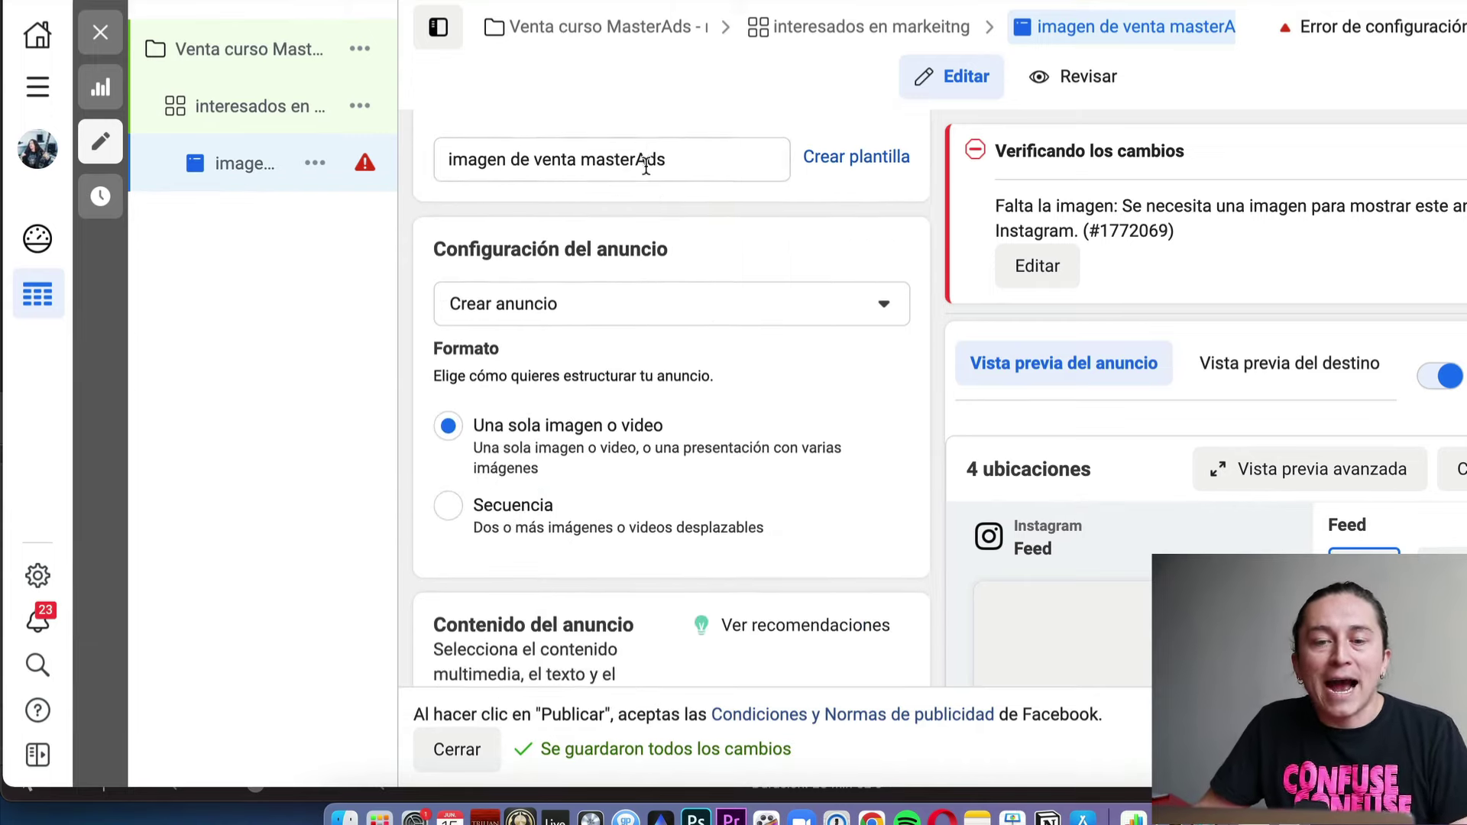
{"action": "scroll", "coordinate": [673, 207], "scroll_direction": "up", "scroll_amount": 2}
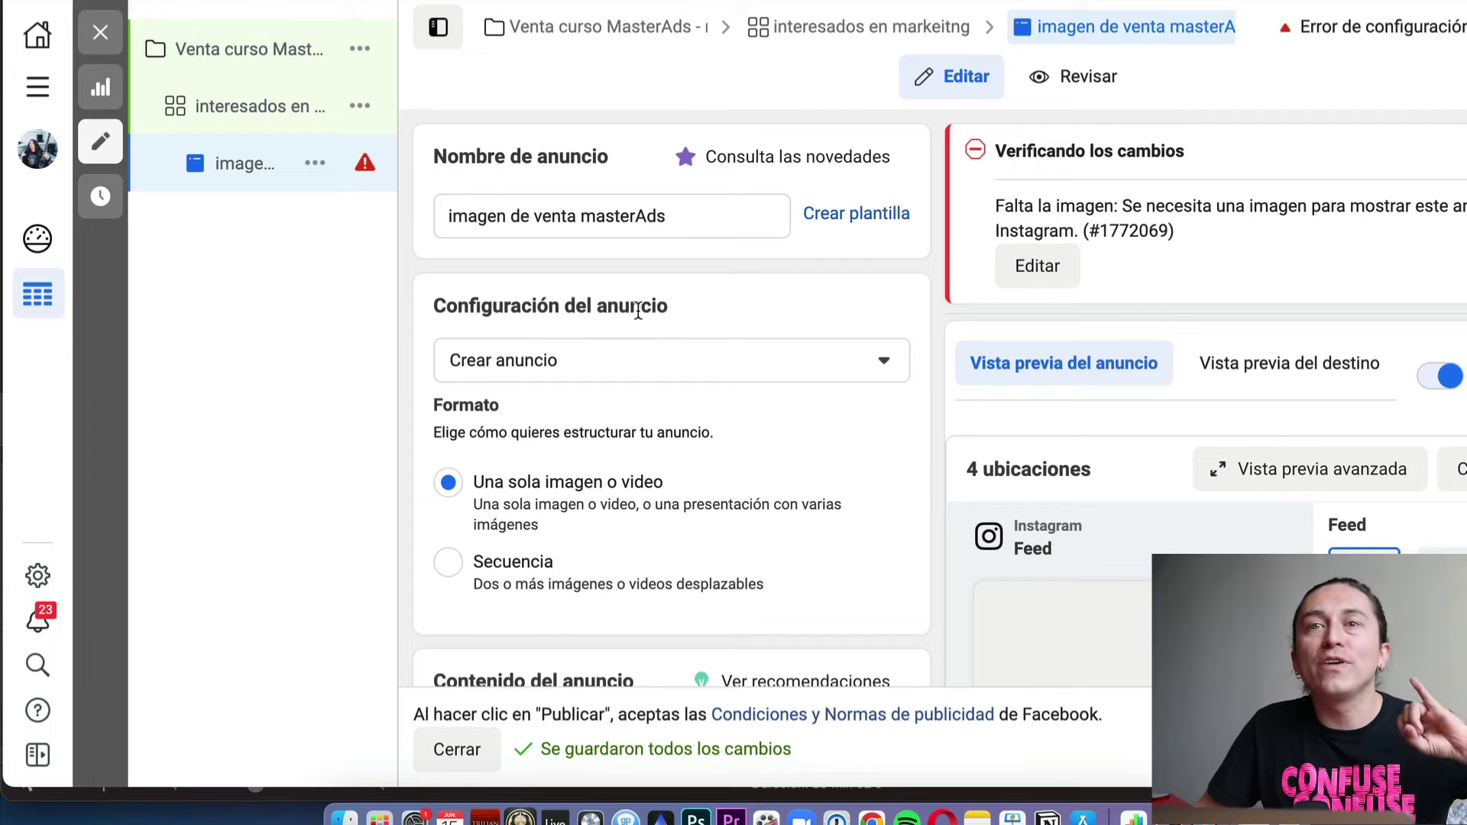
{"action": "left_click", "coordinate": [653, 373]}
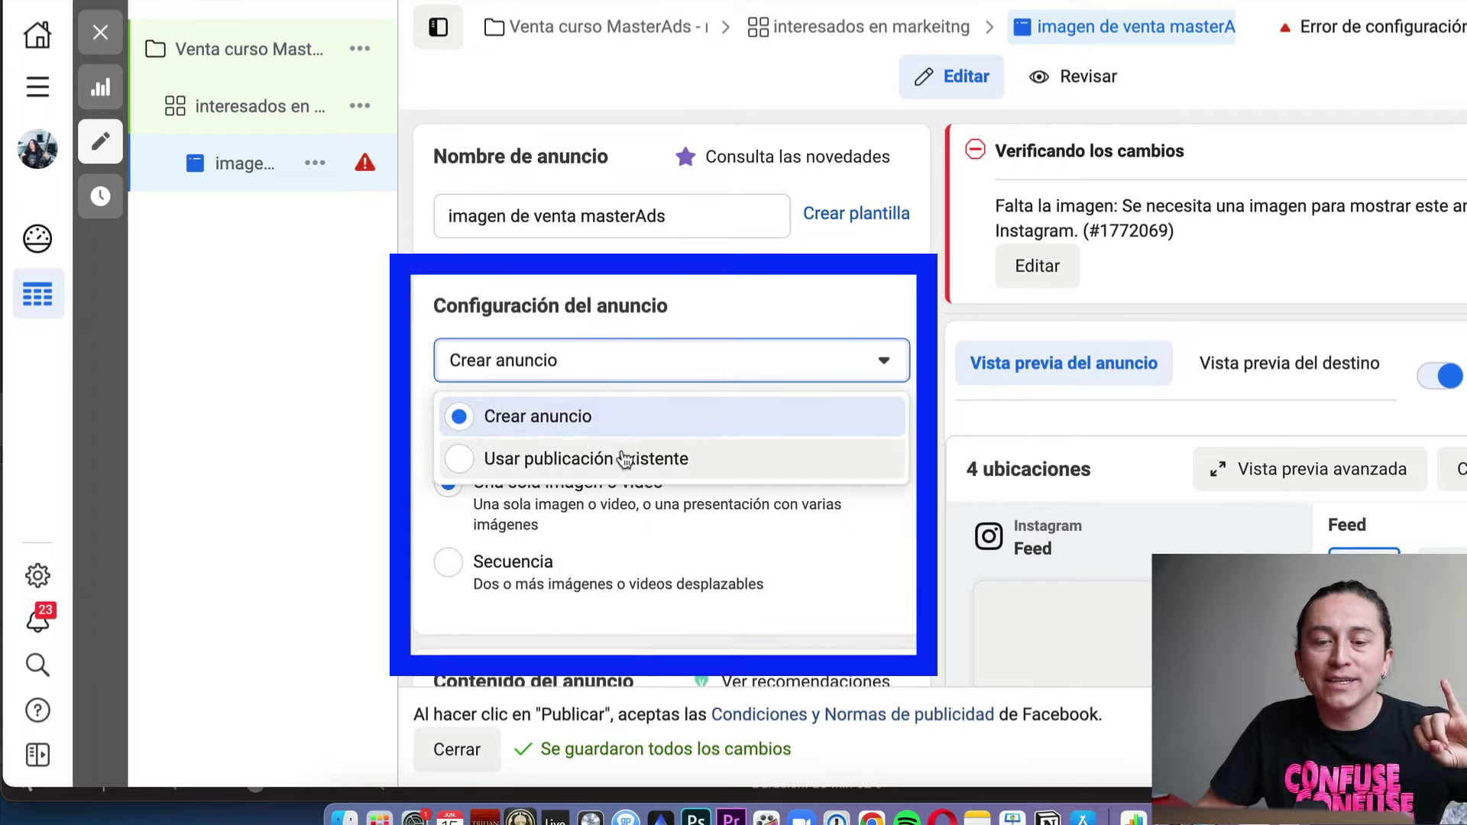
{"action": "left_click", "coordinate": [583, 461]}
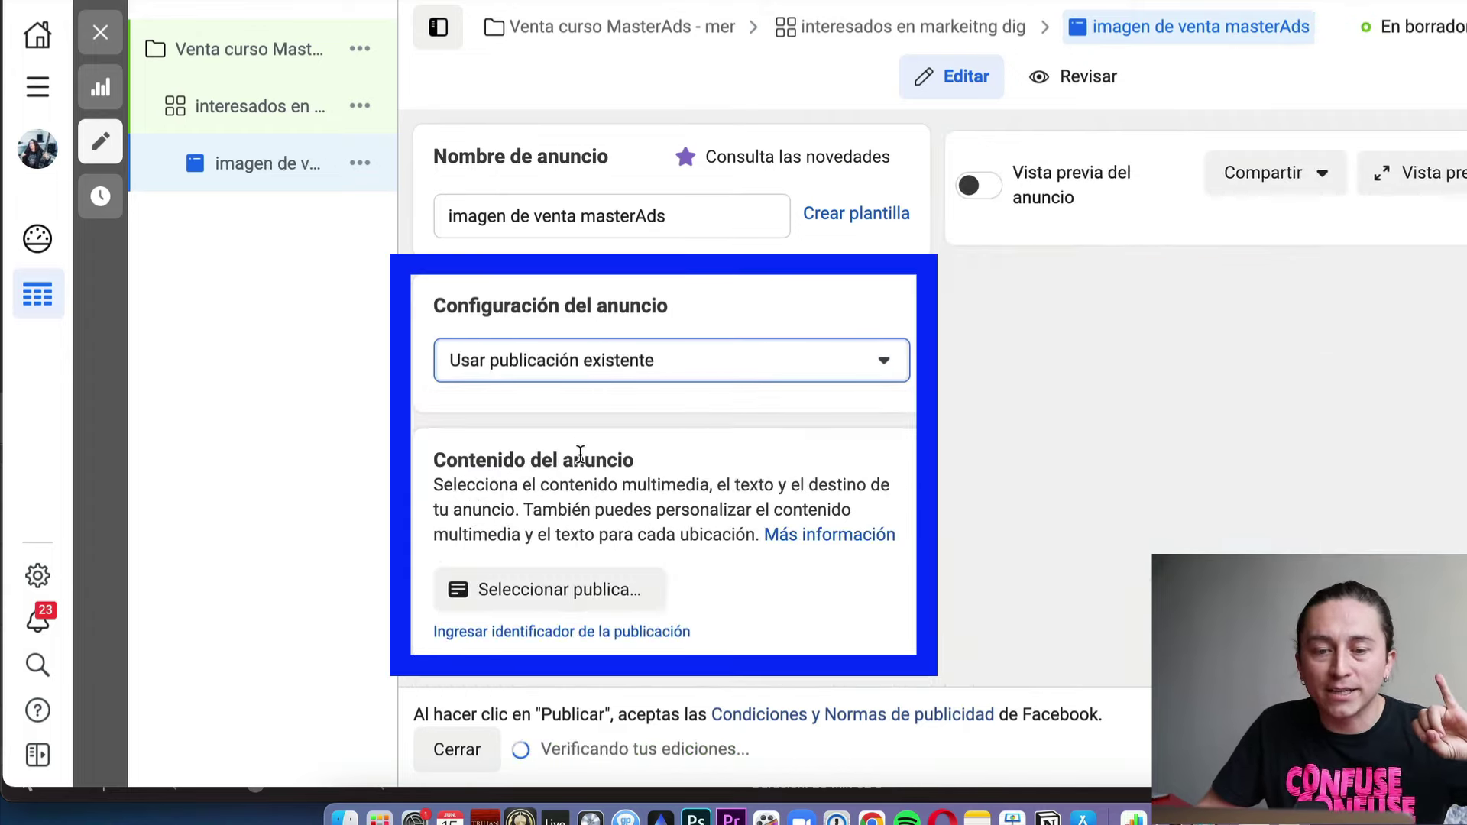
{"action": "scroll", "coordinate": [635, 431], "scroll_direction": "down", "scroll_amount": 3}
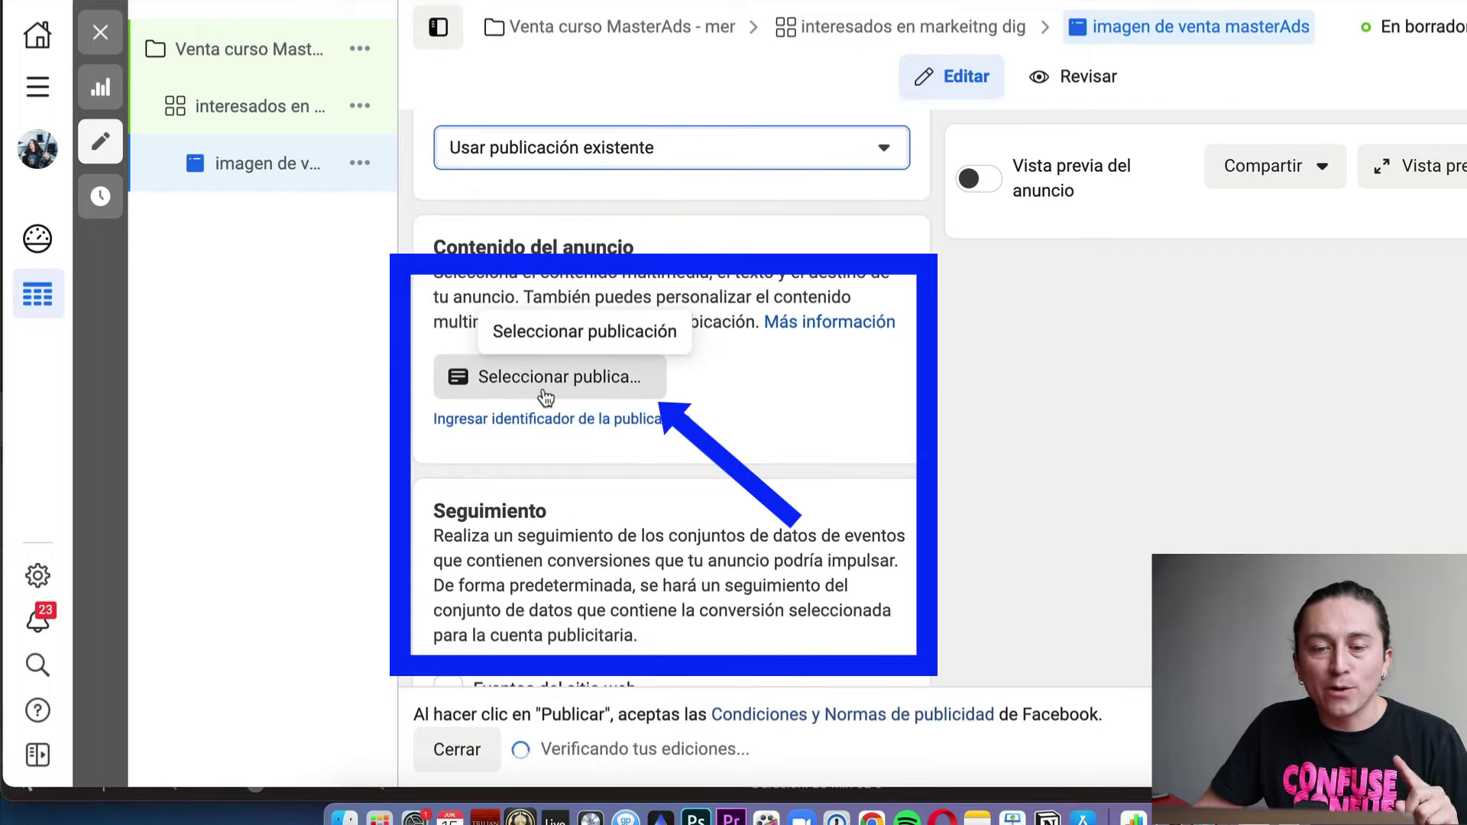
- Select the Instagram feed post "Master Ads es un curso profesional" of 15 jun 2022 as the ad's content
{"action": "left_click", "coordinate": [567, 394]}
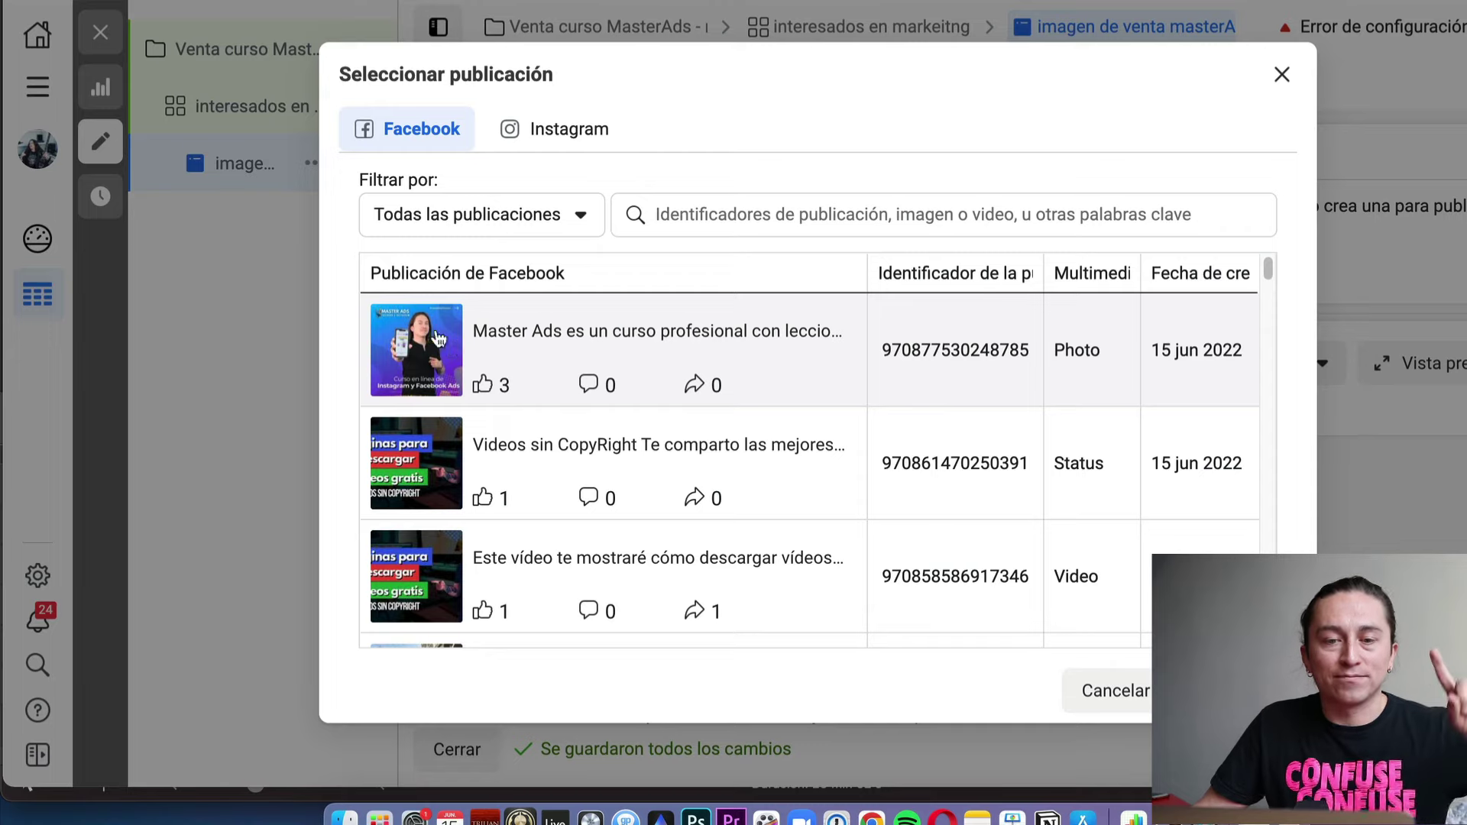
{"action": "left_click", "coordinate": [553, 136]}
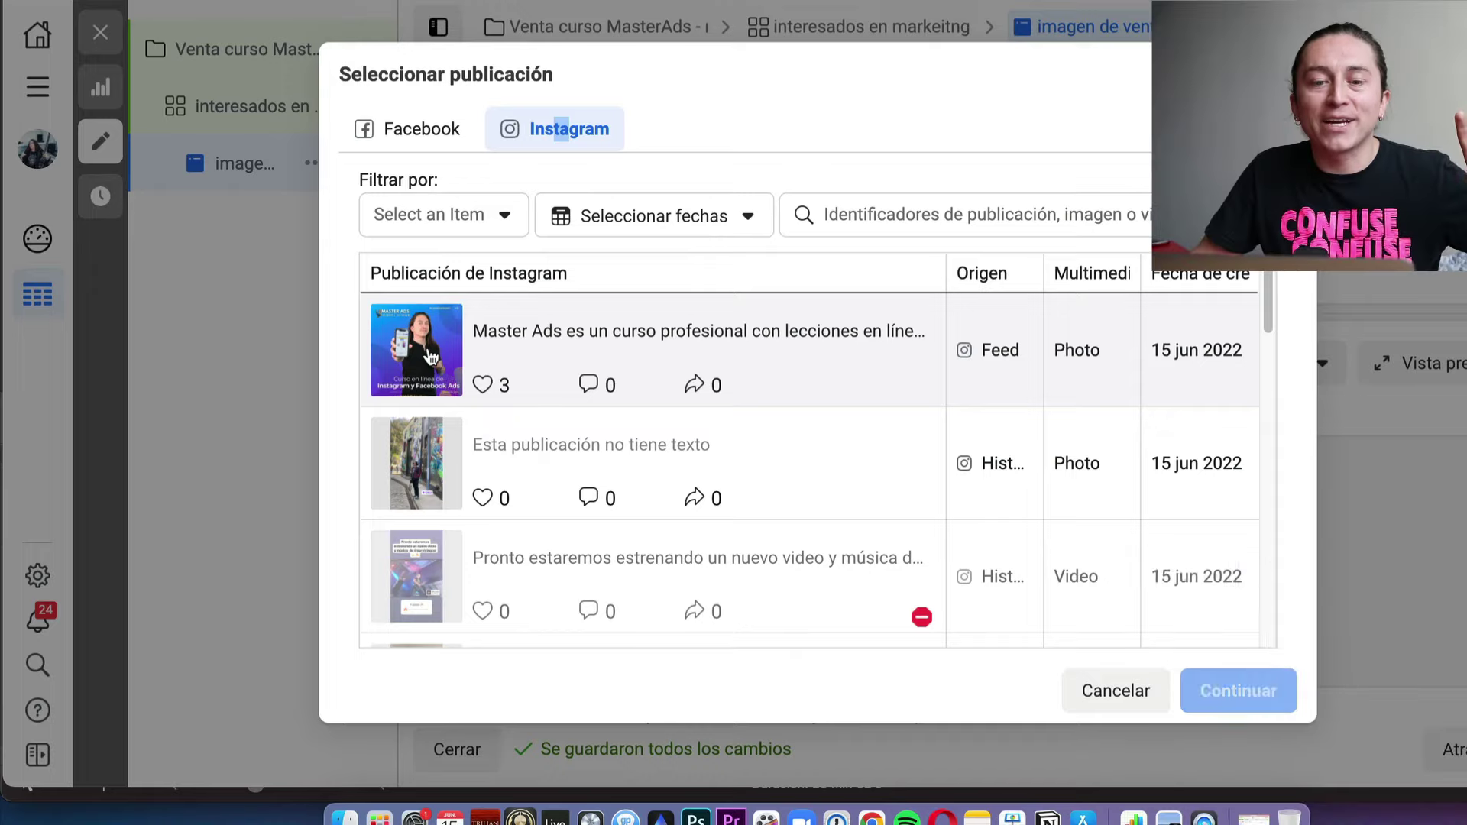
{"action": "left_click", "coordinate": [430, 357]}
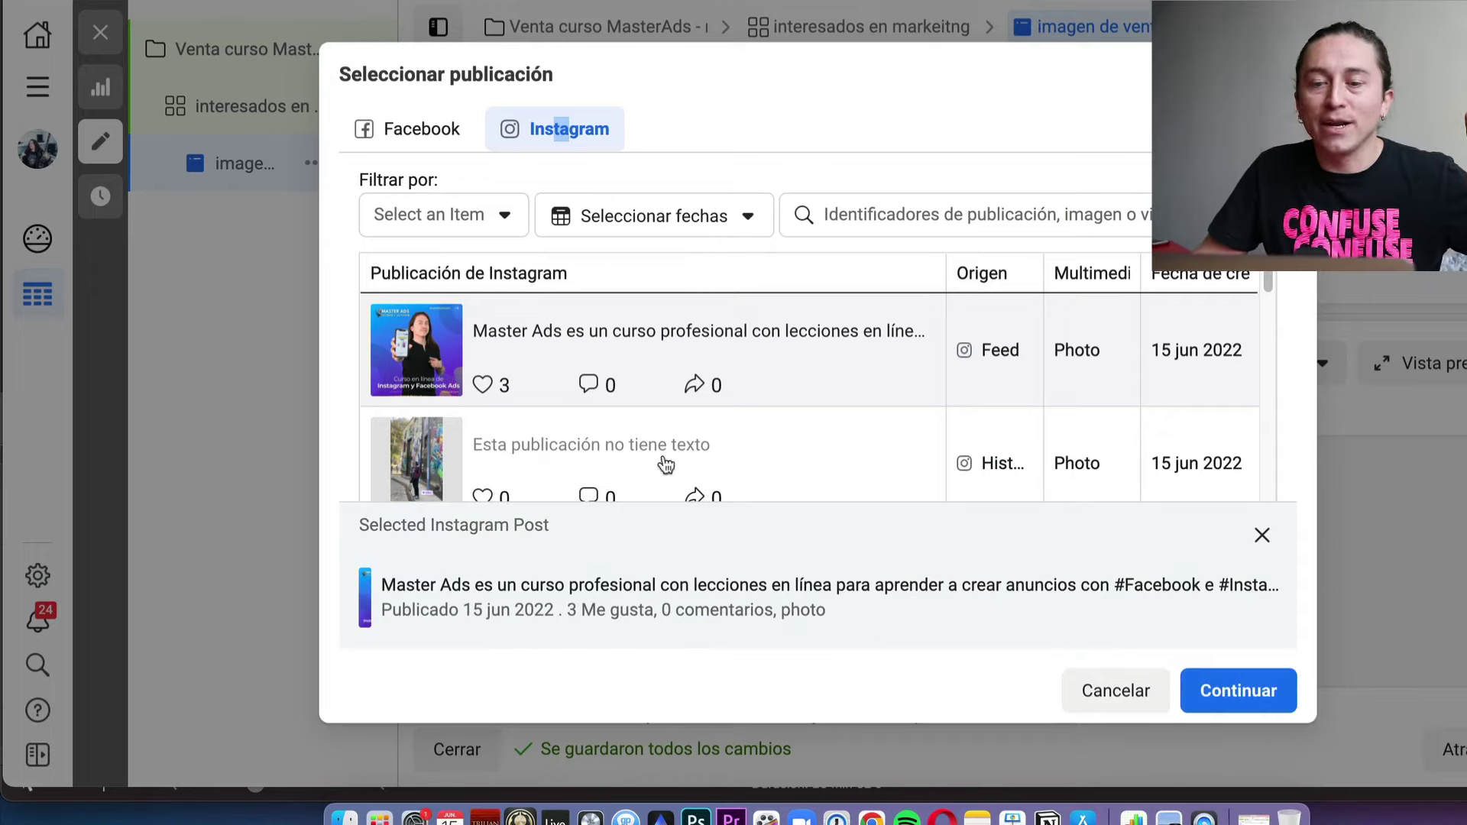
{"action": "left_click", "coordinate": [1244, 692]}
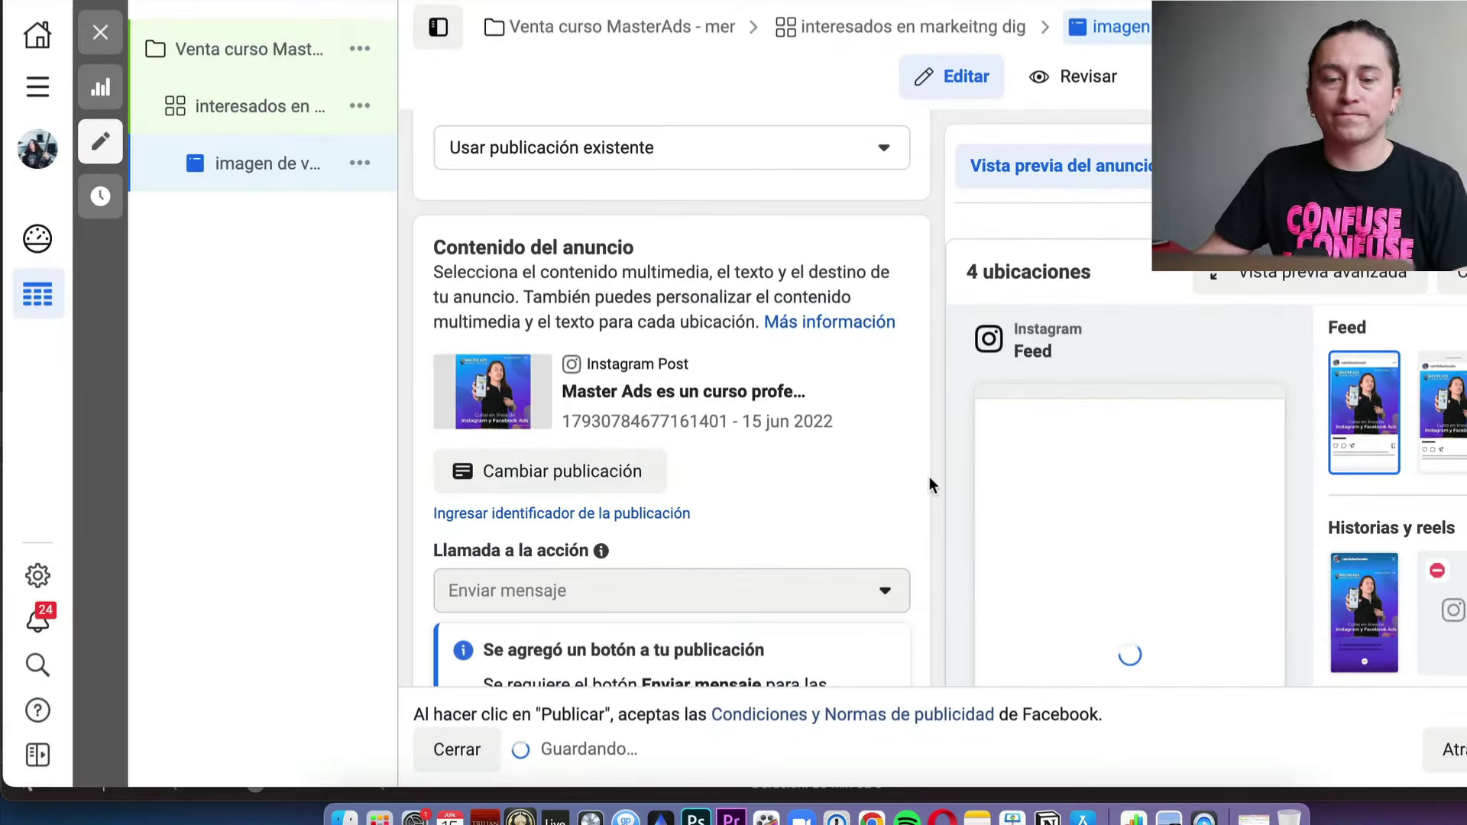
{"action": "scroll", "coordinate": [924, 374], "scroll_direction": "down", "scroll_amount": 2}
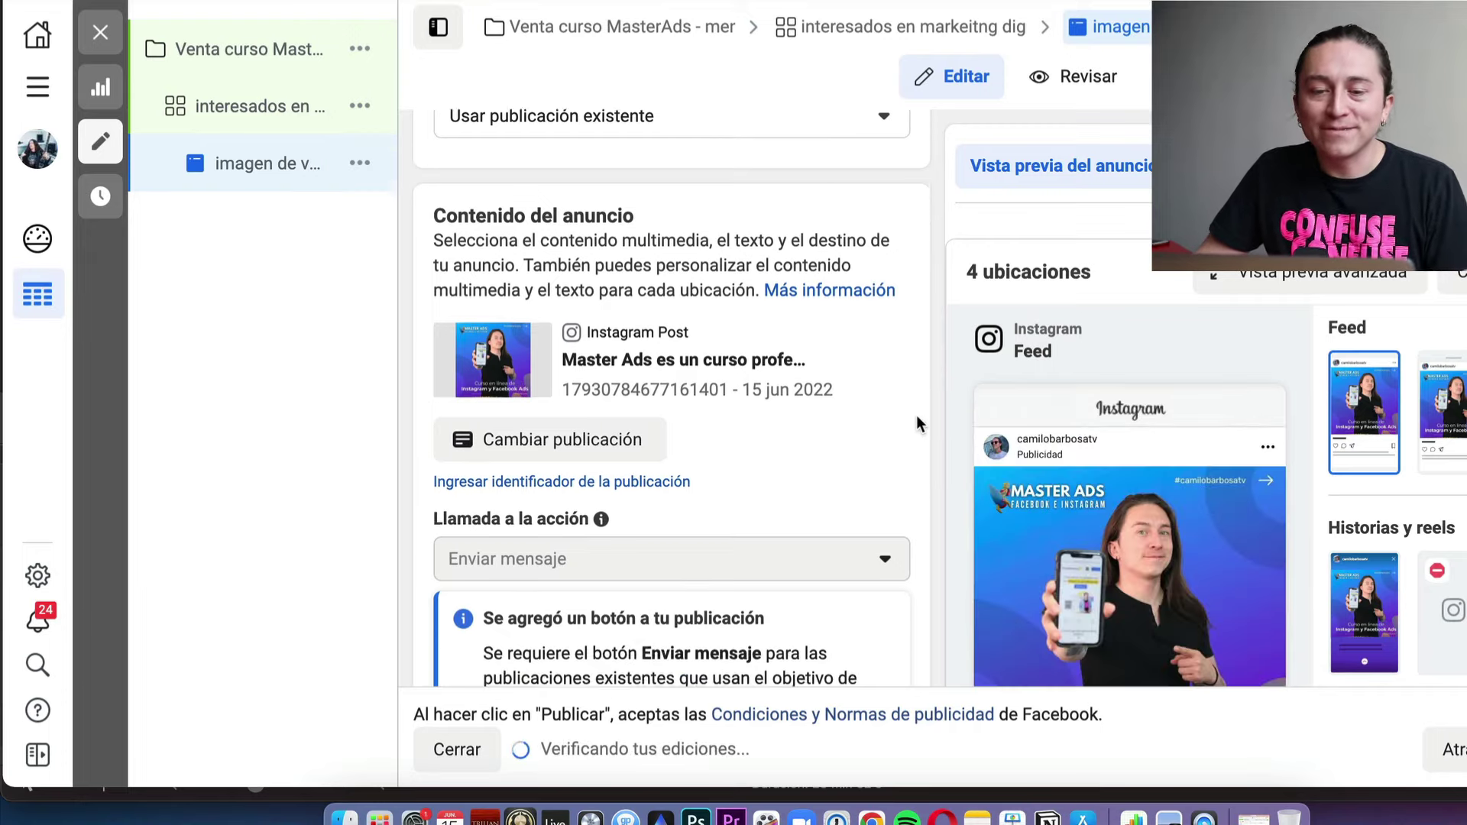
{"action": "scroll", "coordinate": [1093, 457], "scroll_direction": "down", "scroll_amount": 5}
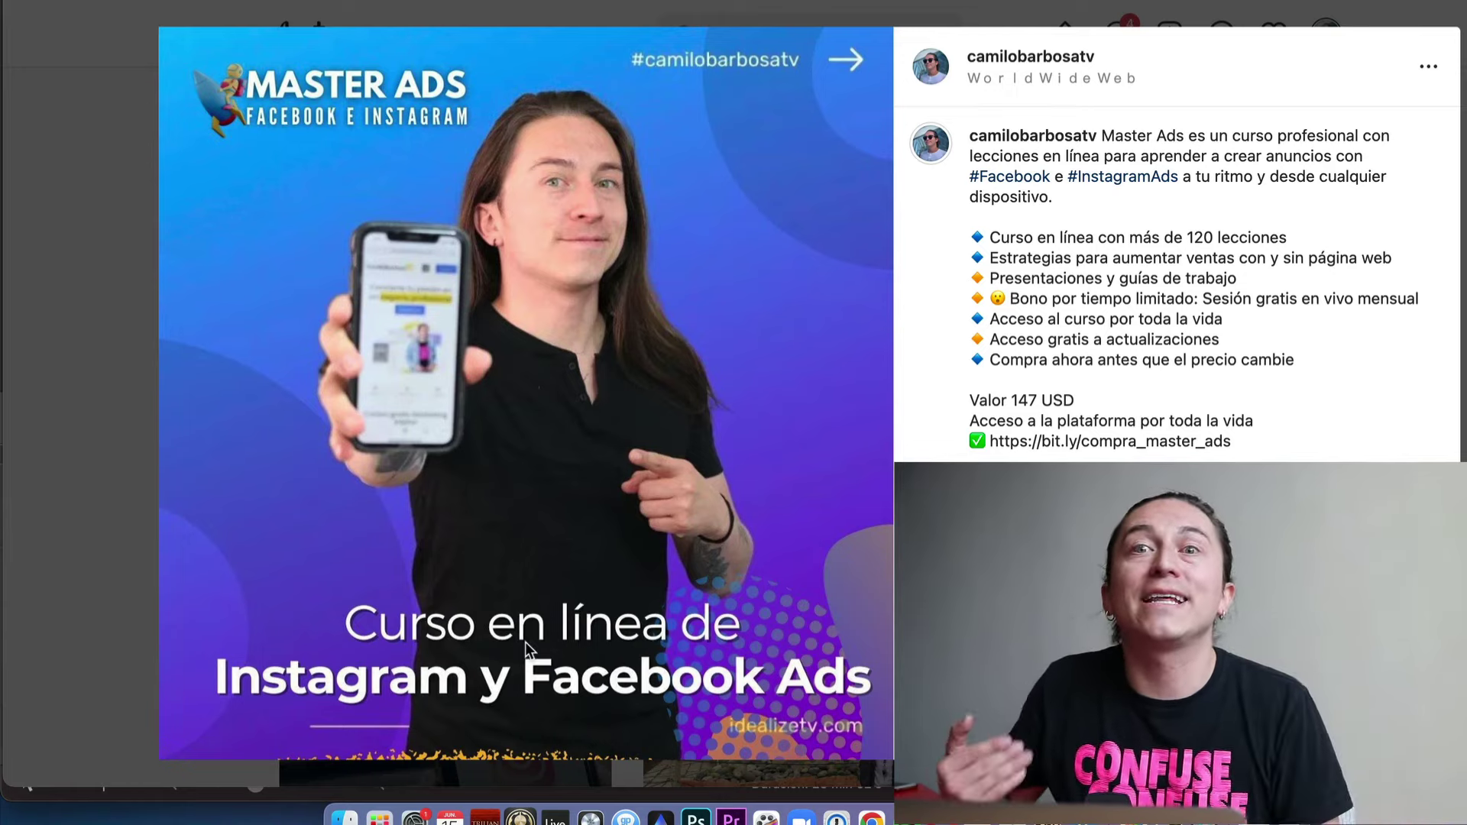
- Read the Master Ads post's caption on Instagram, from the course description through to the purchase link
{"action": "left_click_drag", "start_coordinate": [1102, 135], "coordinate": [1136, 229]}
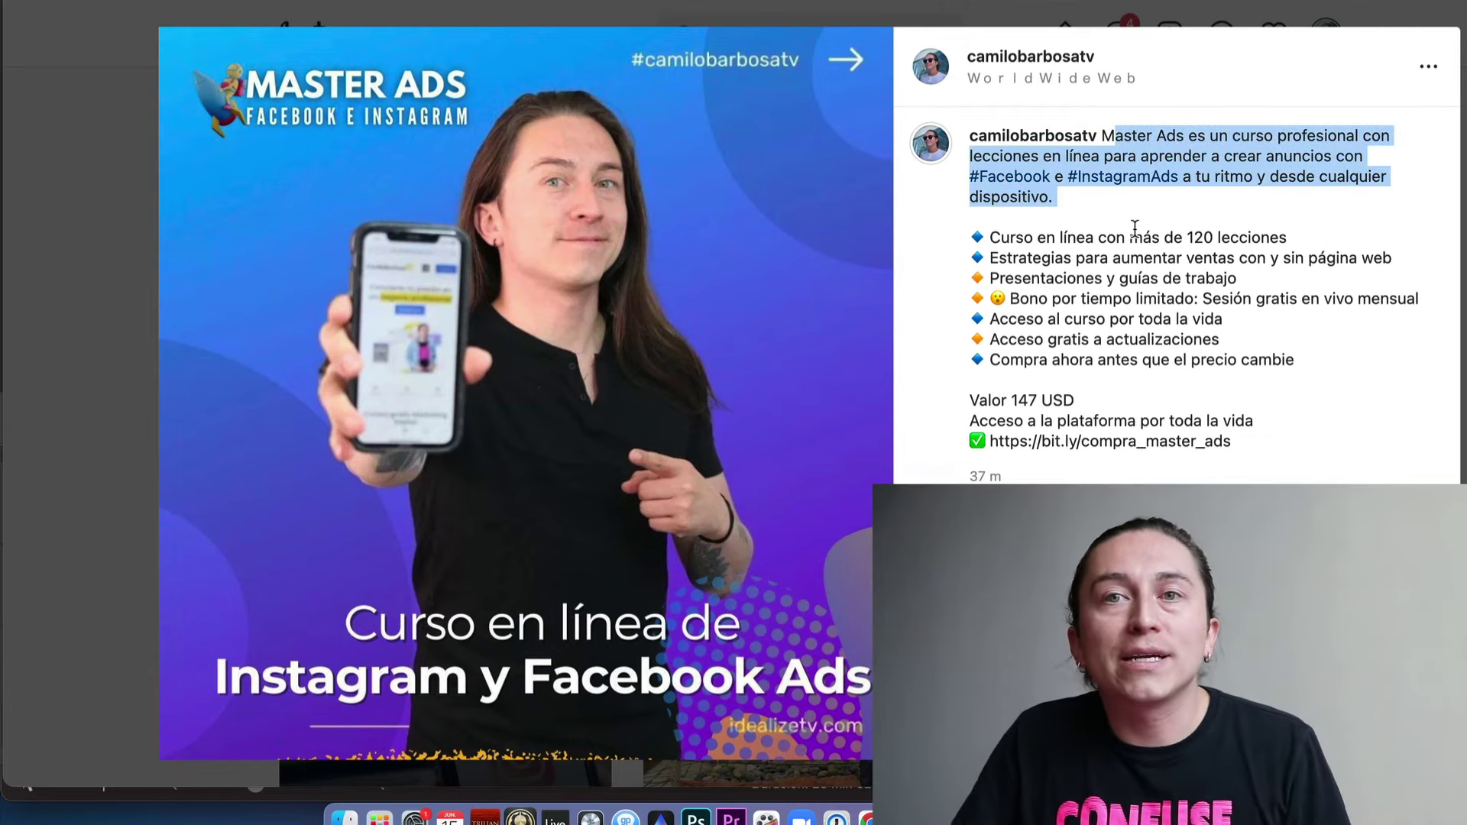
{"action": "left_click_drag", "start_coordinate": [1102, 135], "coordinate": [1262, 438]}
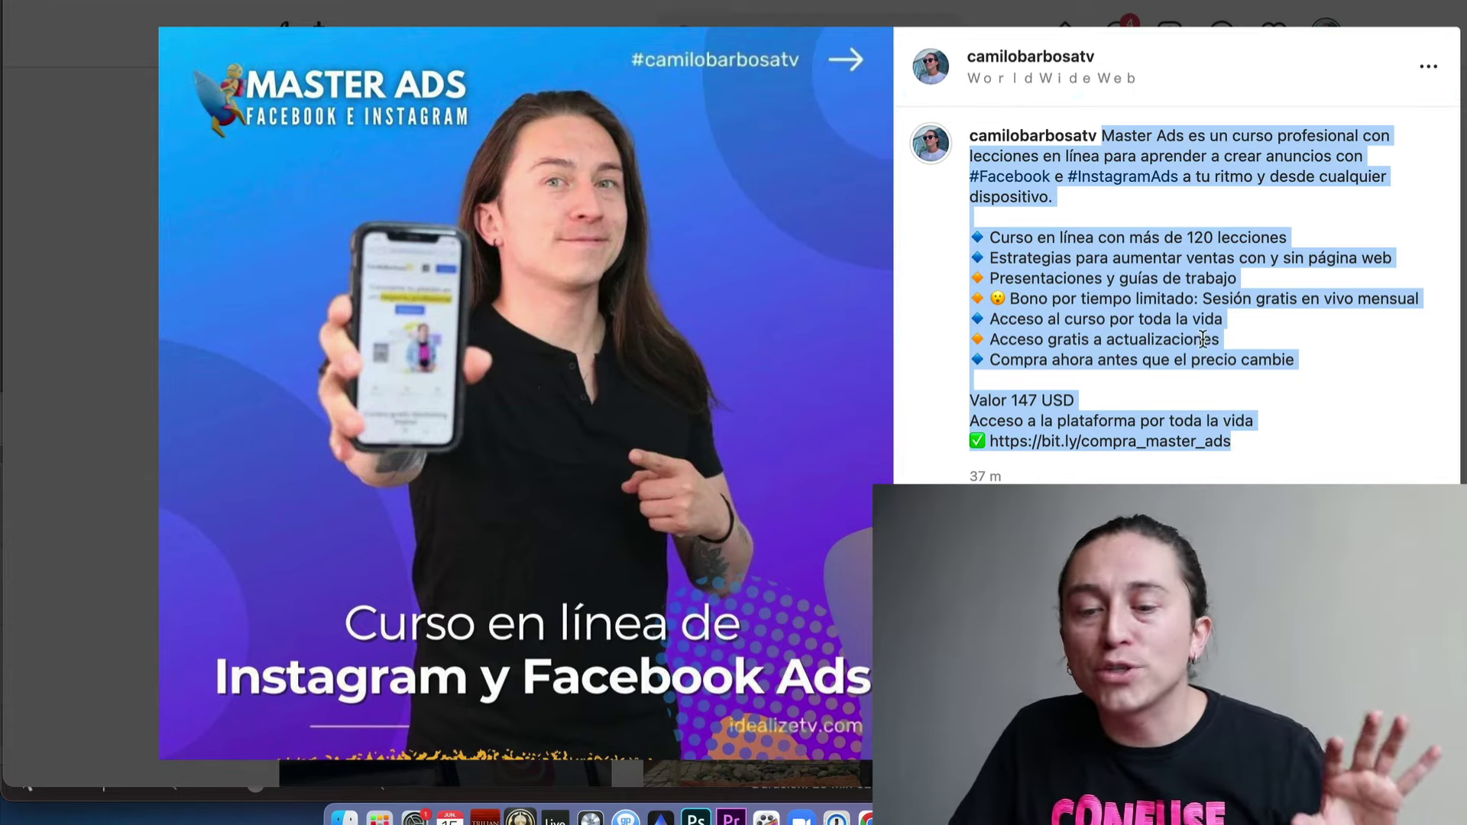
{"action": "left_click", "coordinate": [1120, 279]}
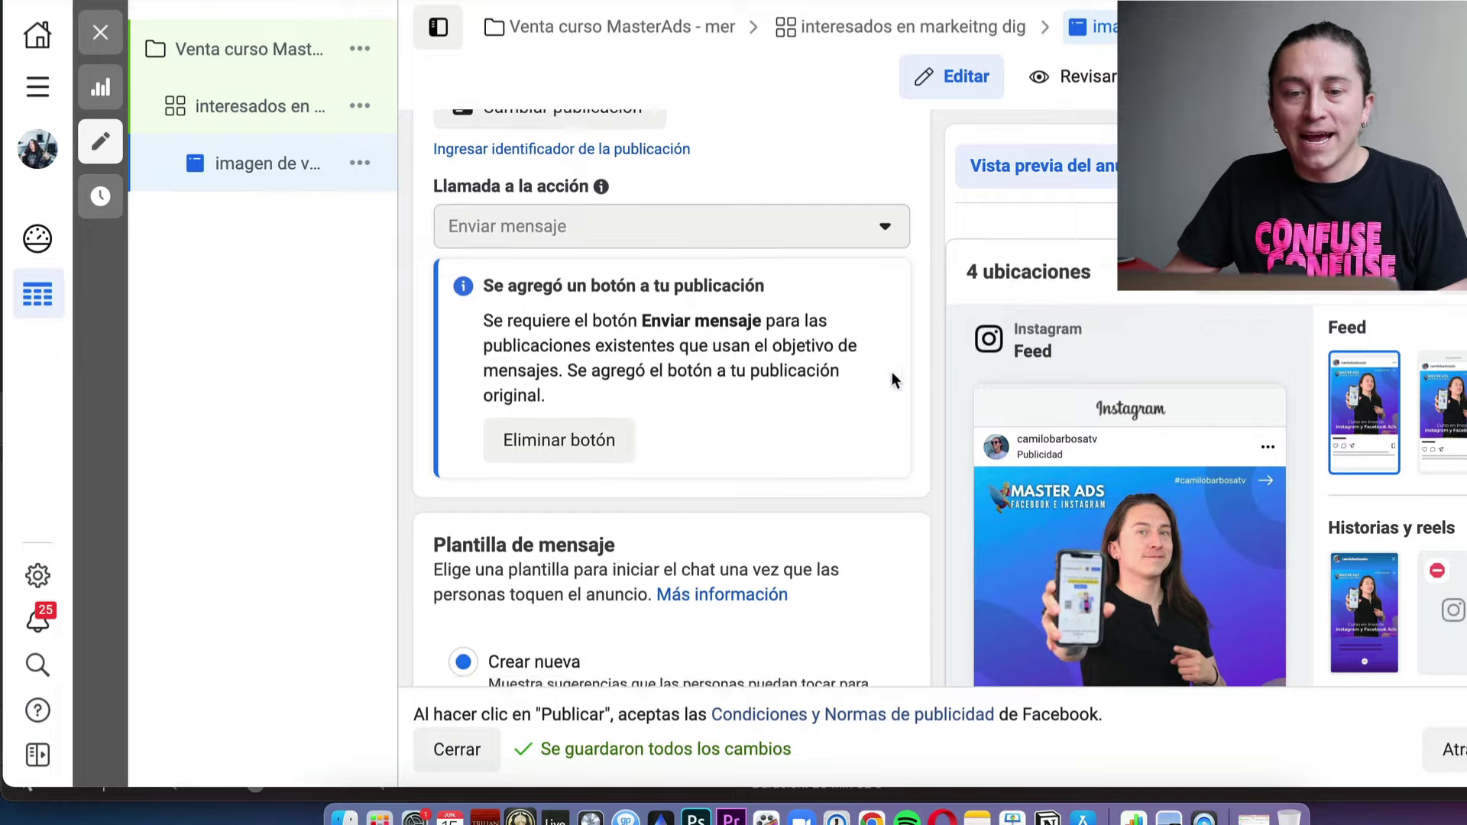
- Remove the message button from the ad's post and set the Llamada a la acción to Enviar mensaje again
{"action": "scroll", "coordinate": [891, 374], "scroll_direction": "up", "scroll_amount": 3}
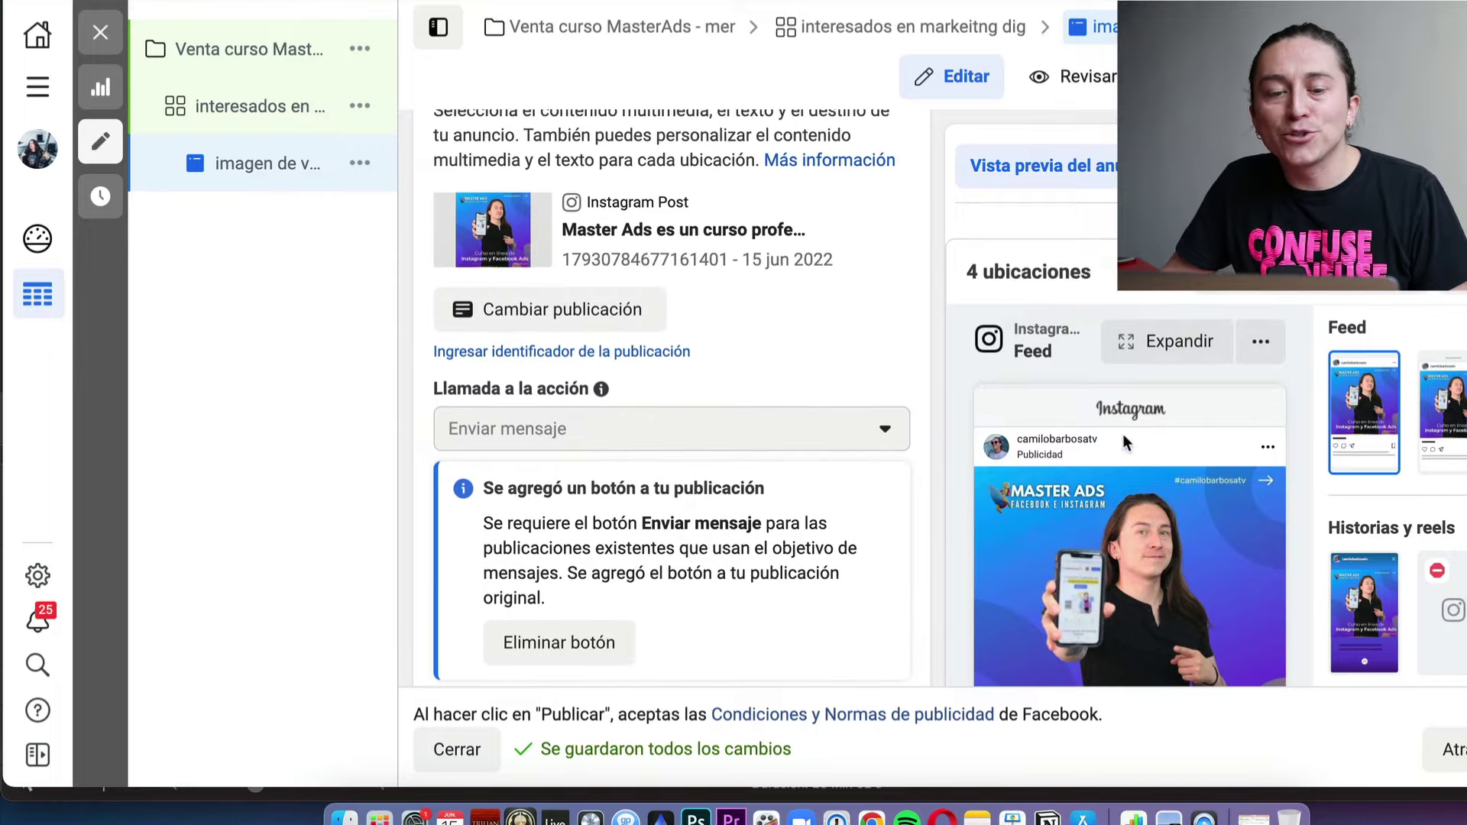
{"action": "scroll", "coordinate": [773, 417], "scroll_direction": "up", "scroll_amount": 5}
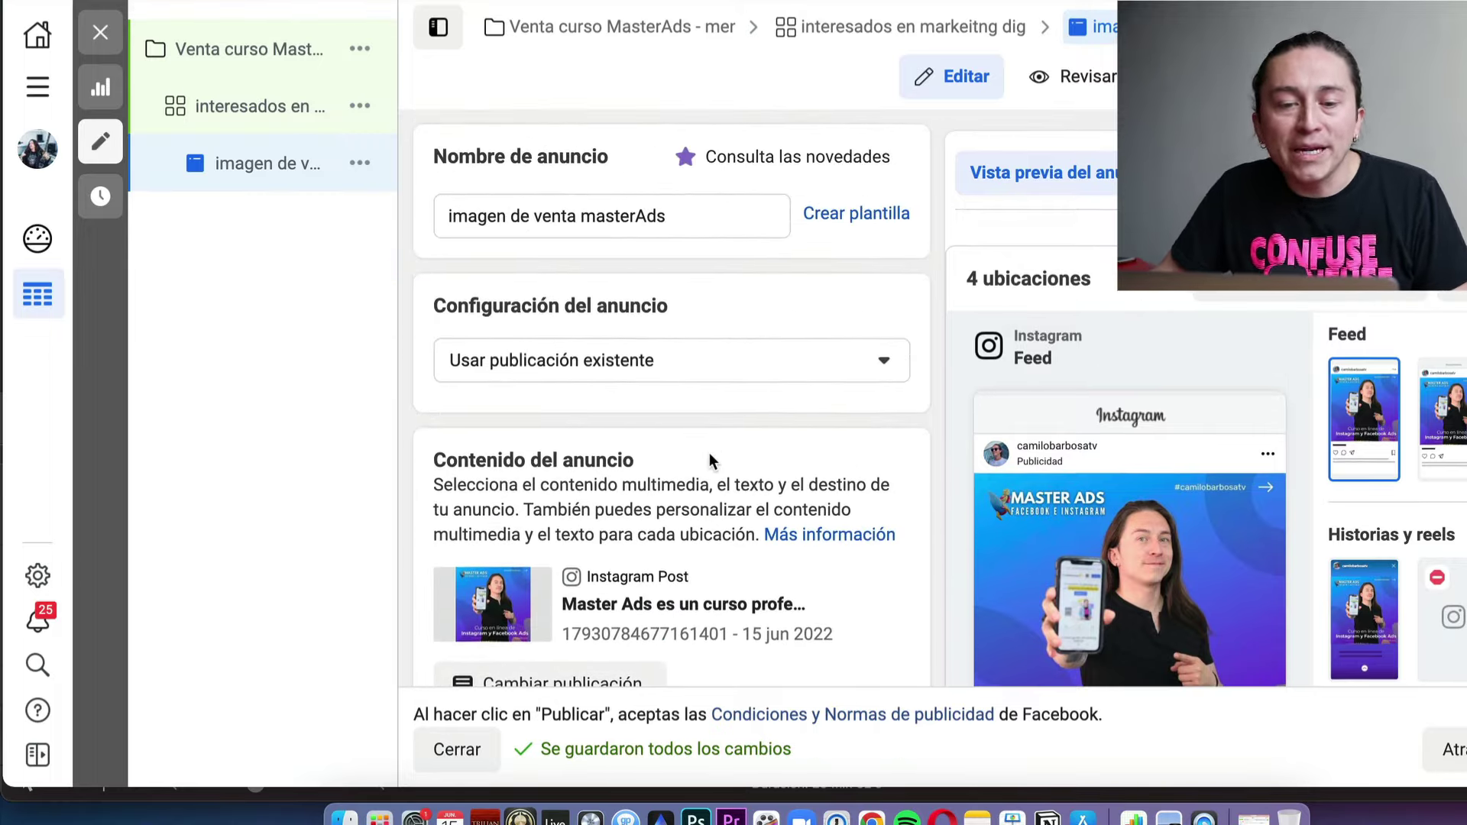
{"action": "scroll", "coordinate": [709, 452], "scroll_direction": "down", "scroll_amount": 8}
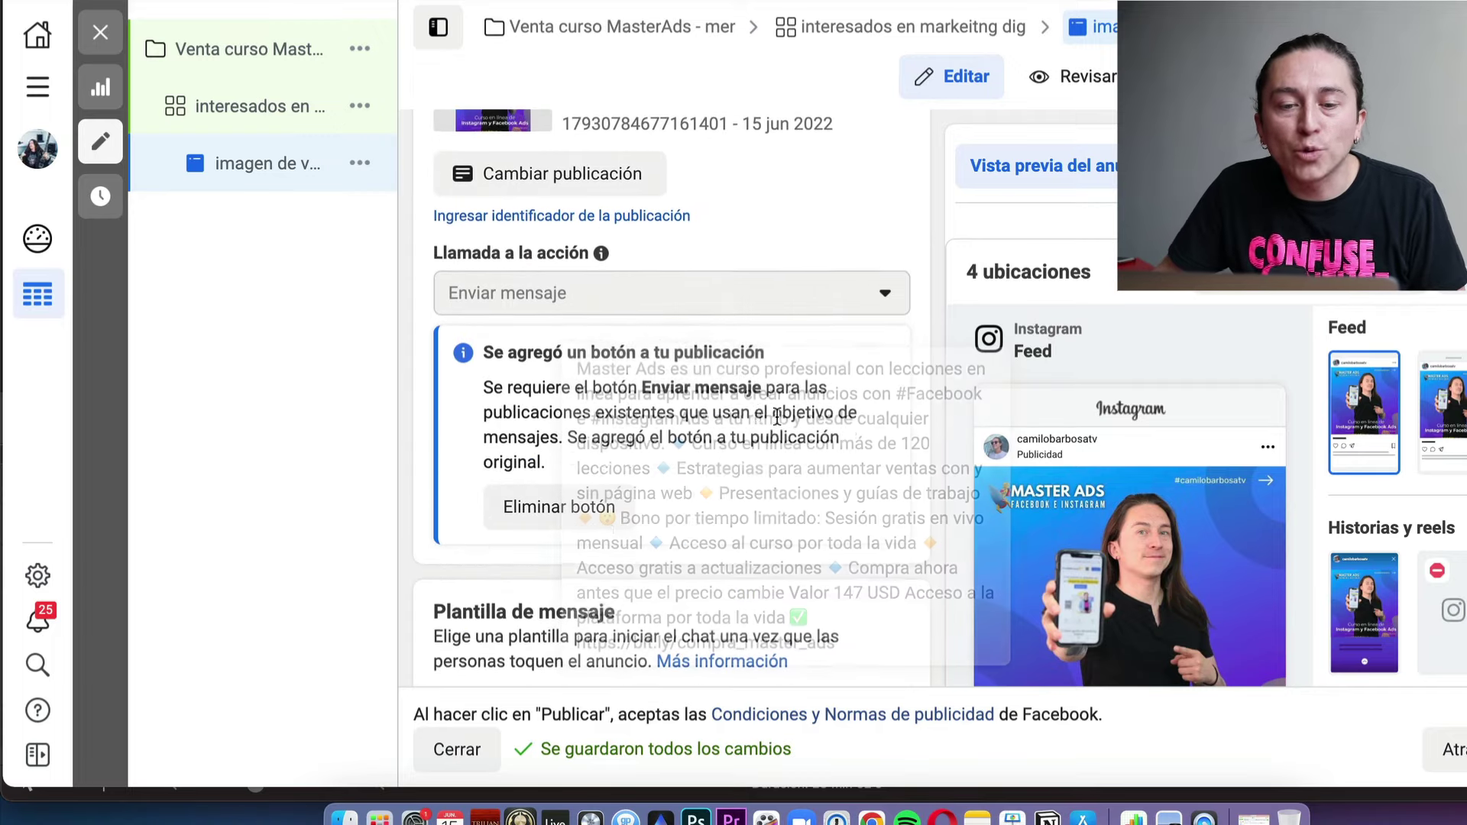
{"action": "scroll", "coordinate": [583, 269], "scroll_direction": "down", "scroll_amount": 1}
{"action": "triple_click", "coordinate": [527, 220]}
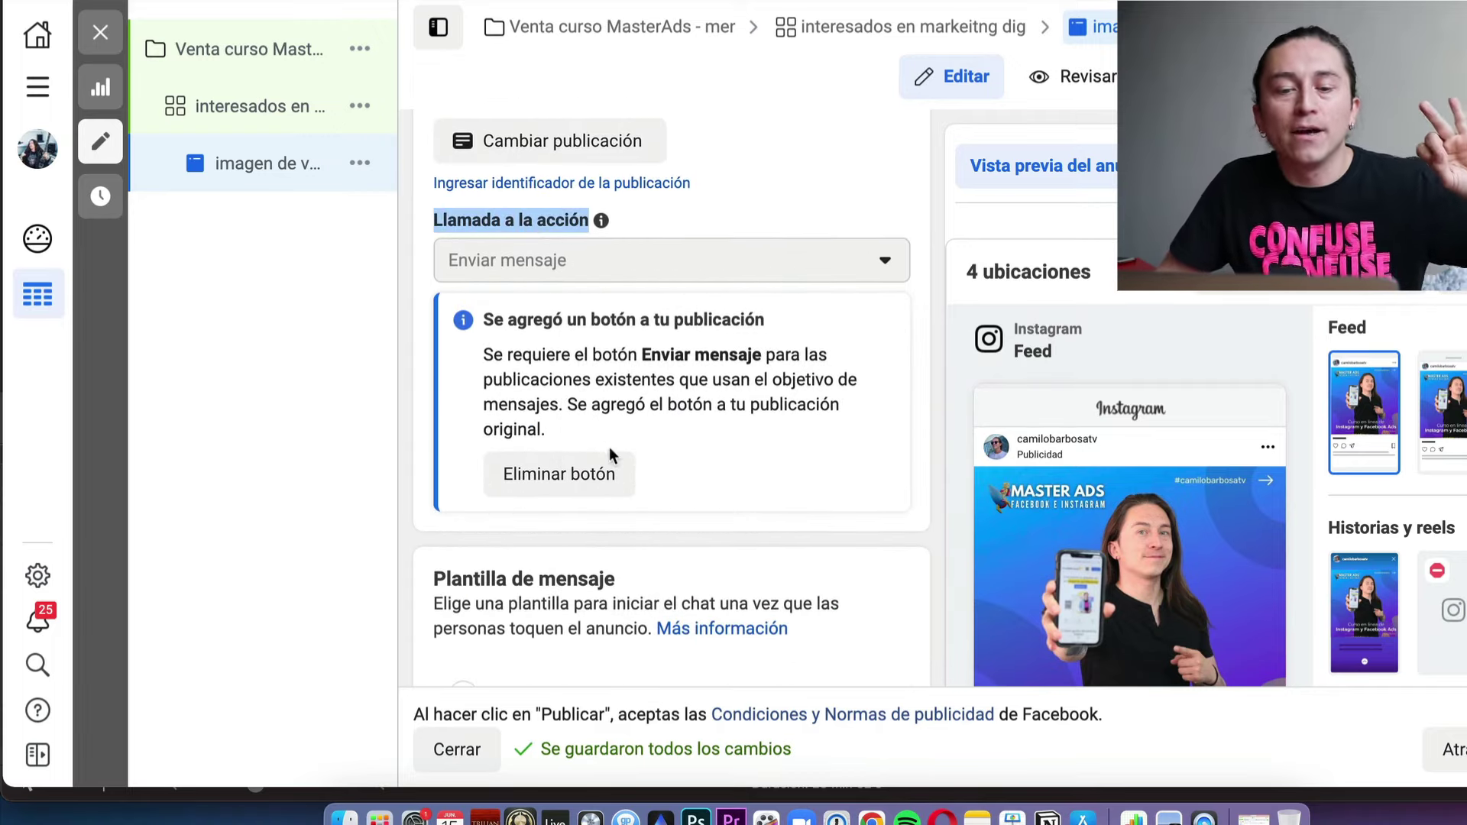
{"action": "left_click", "coordinate": [588, 480]}
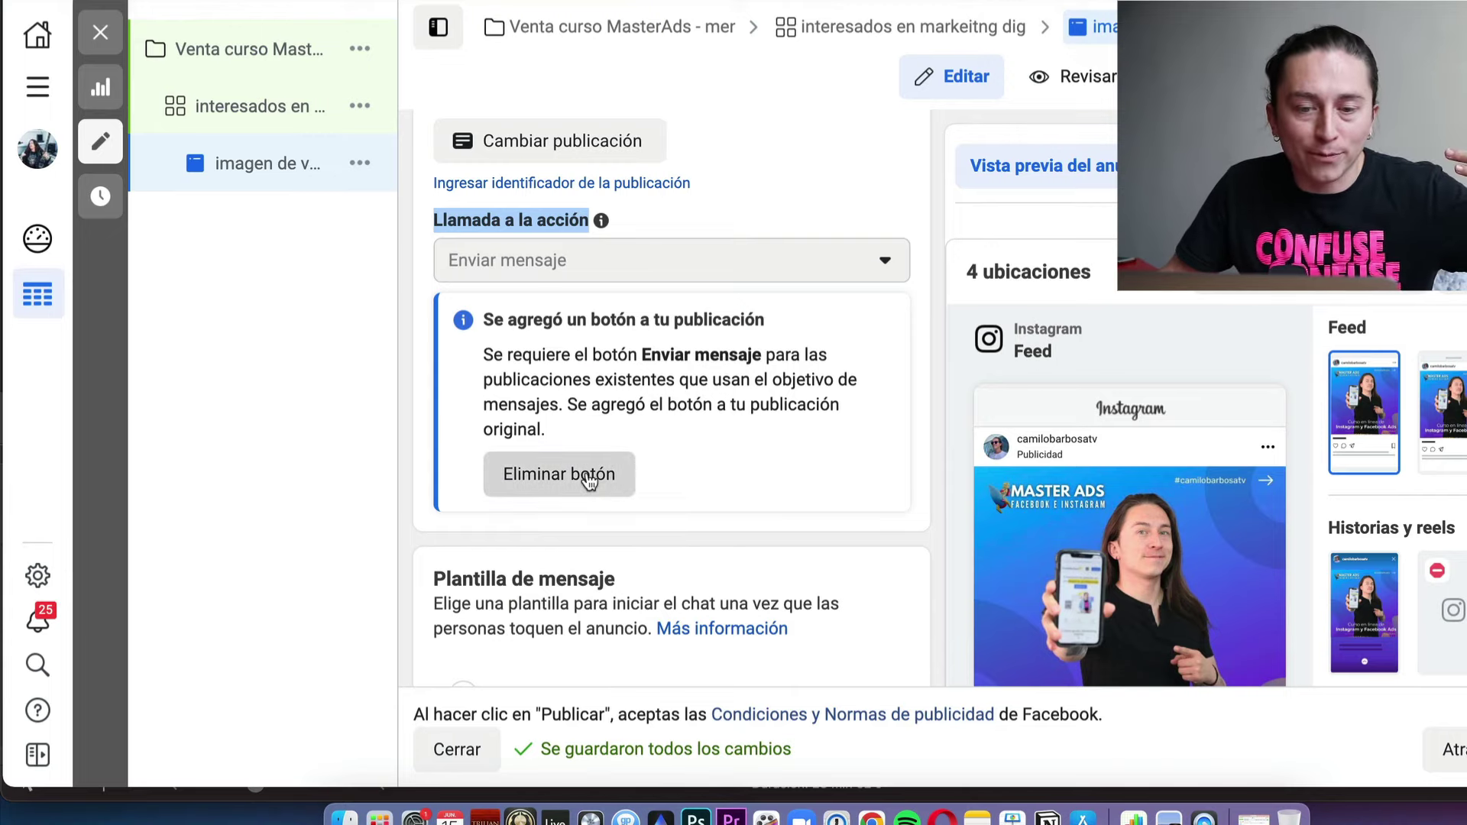
{"action": "left_click", "coordinate": [749, 267]}
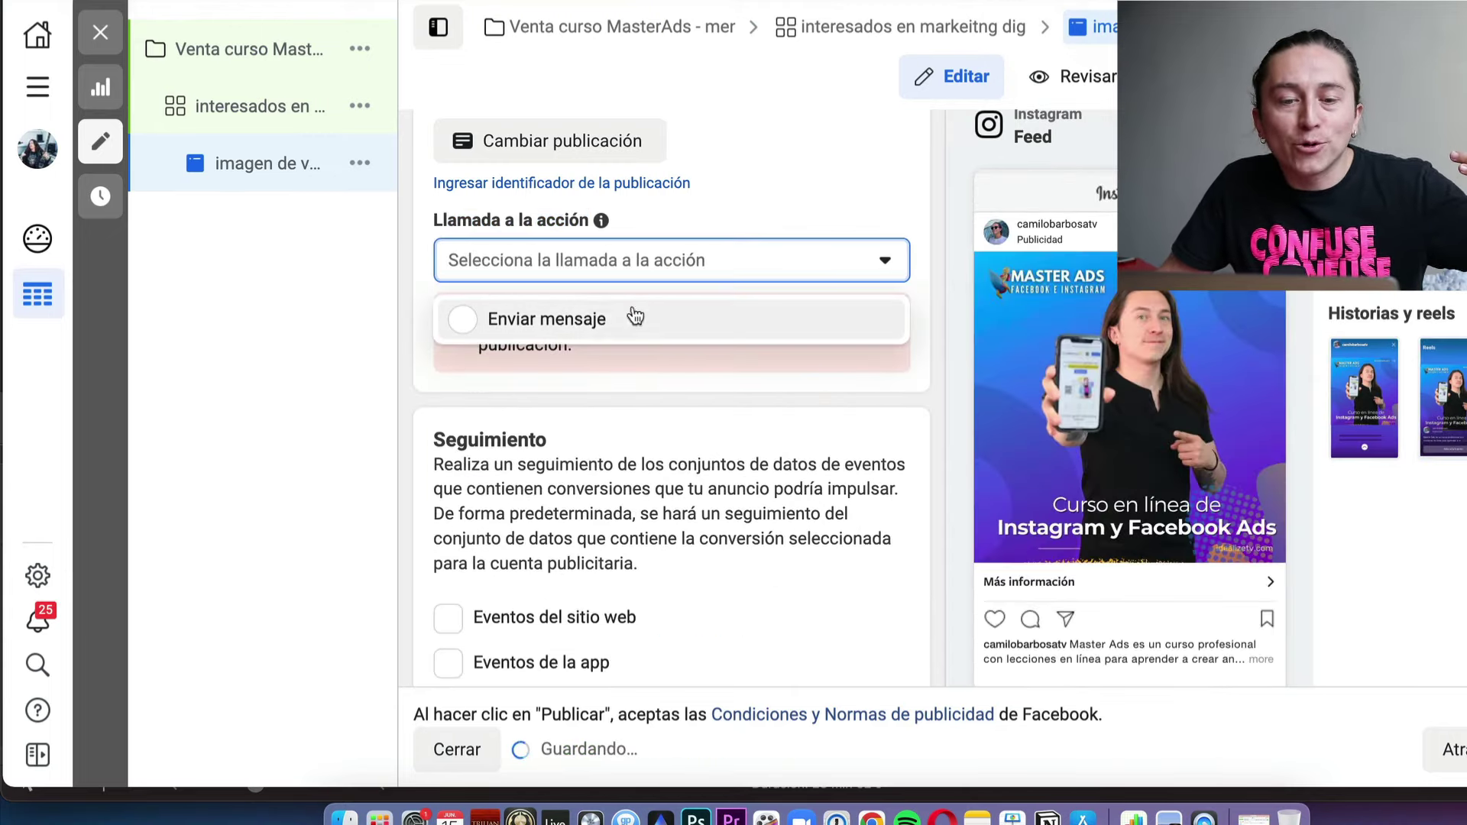
{"action": "left_click", "coordinate": [604, 316]}
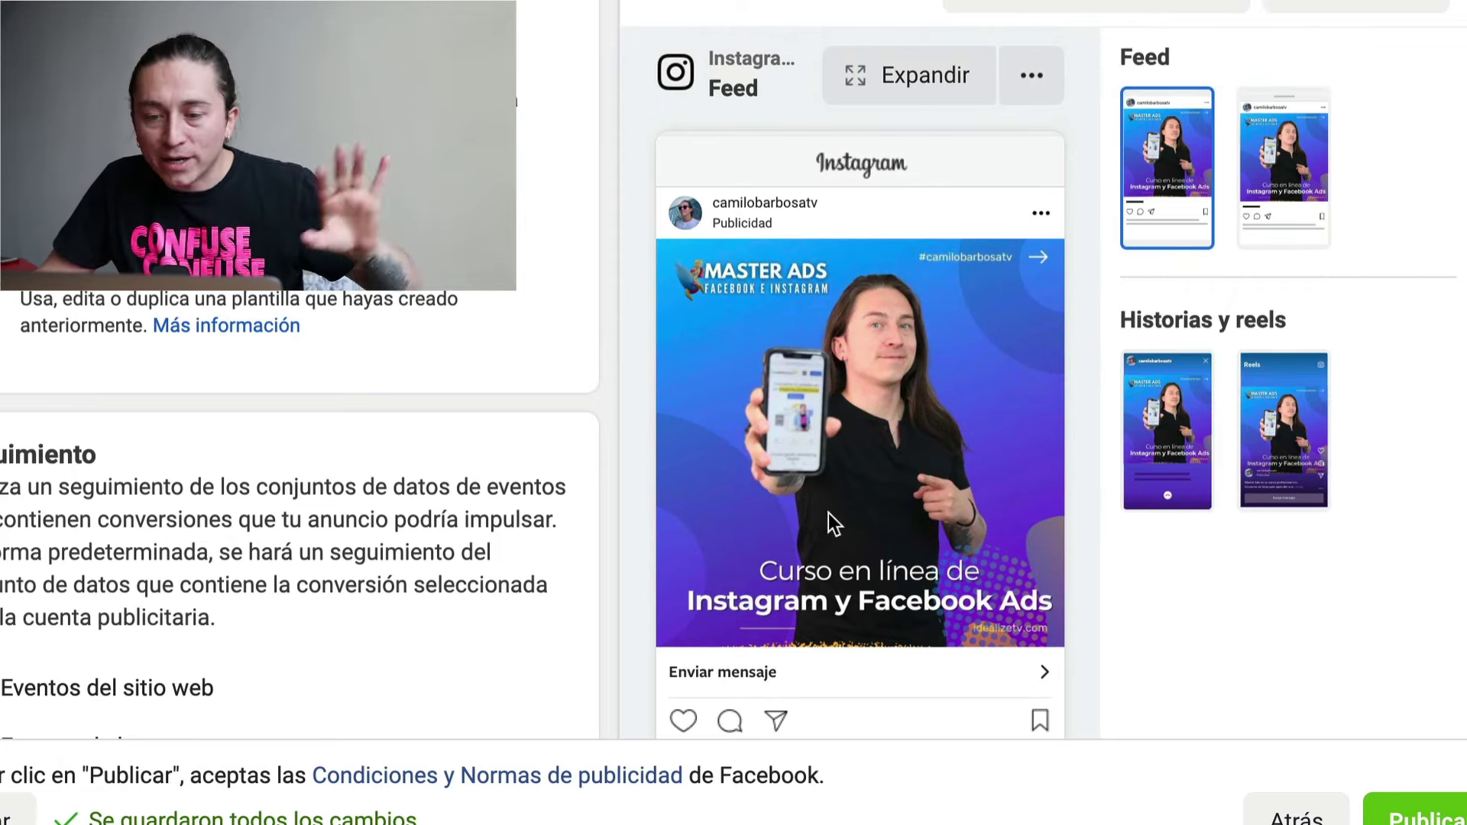
- Review the ad preview in Instagram Feed and Instagram Stories, checking the image, caption and call-to-action button
{"action": "scroll", "coordinate": [885, 292], "scroll_direction": "down", "scroll_amount": 2}
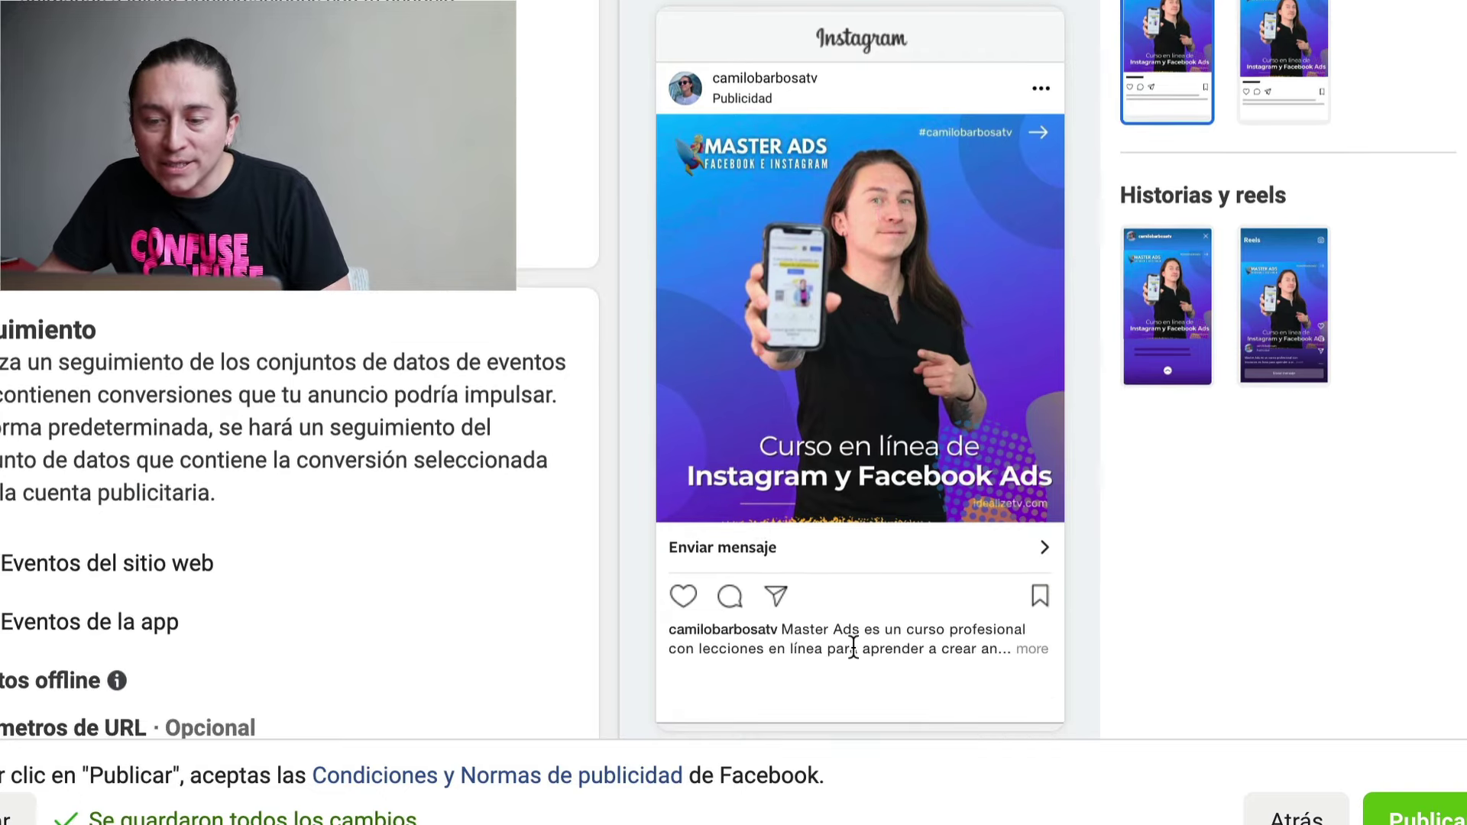
{"action": "left_click_drag", "start_coordinate": [837, 640], "coordinate": [967, 651]}
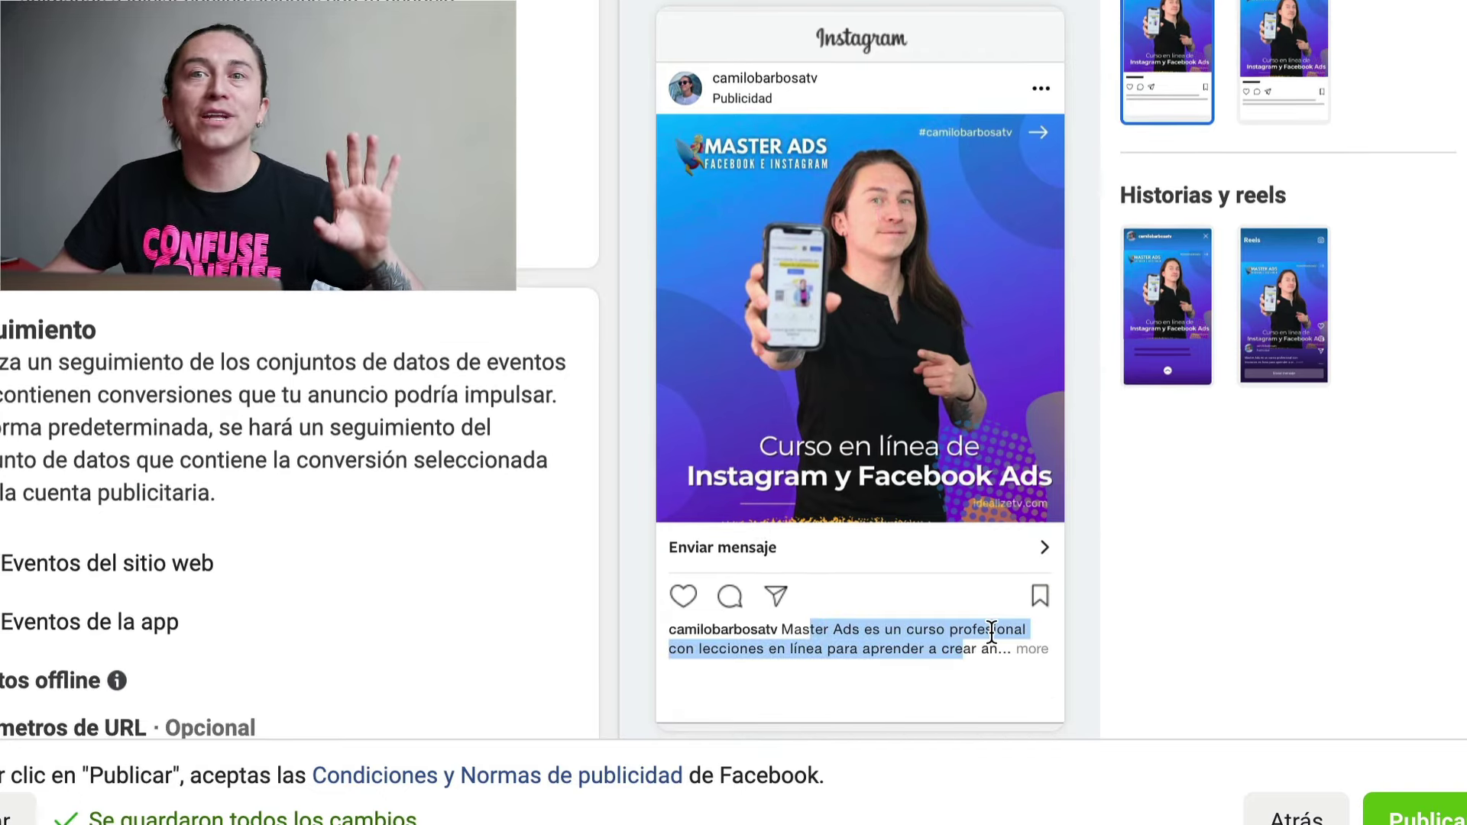
{"action": "scroll", "coordinate": [1368, 379], "scroll_direction": "up", "scroll_amount": 3}
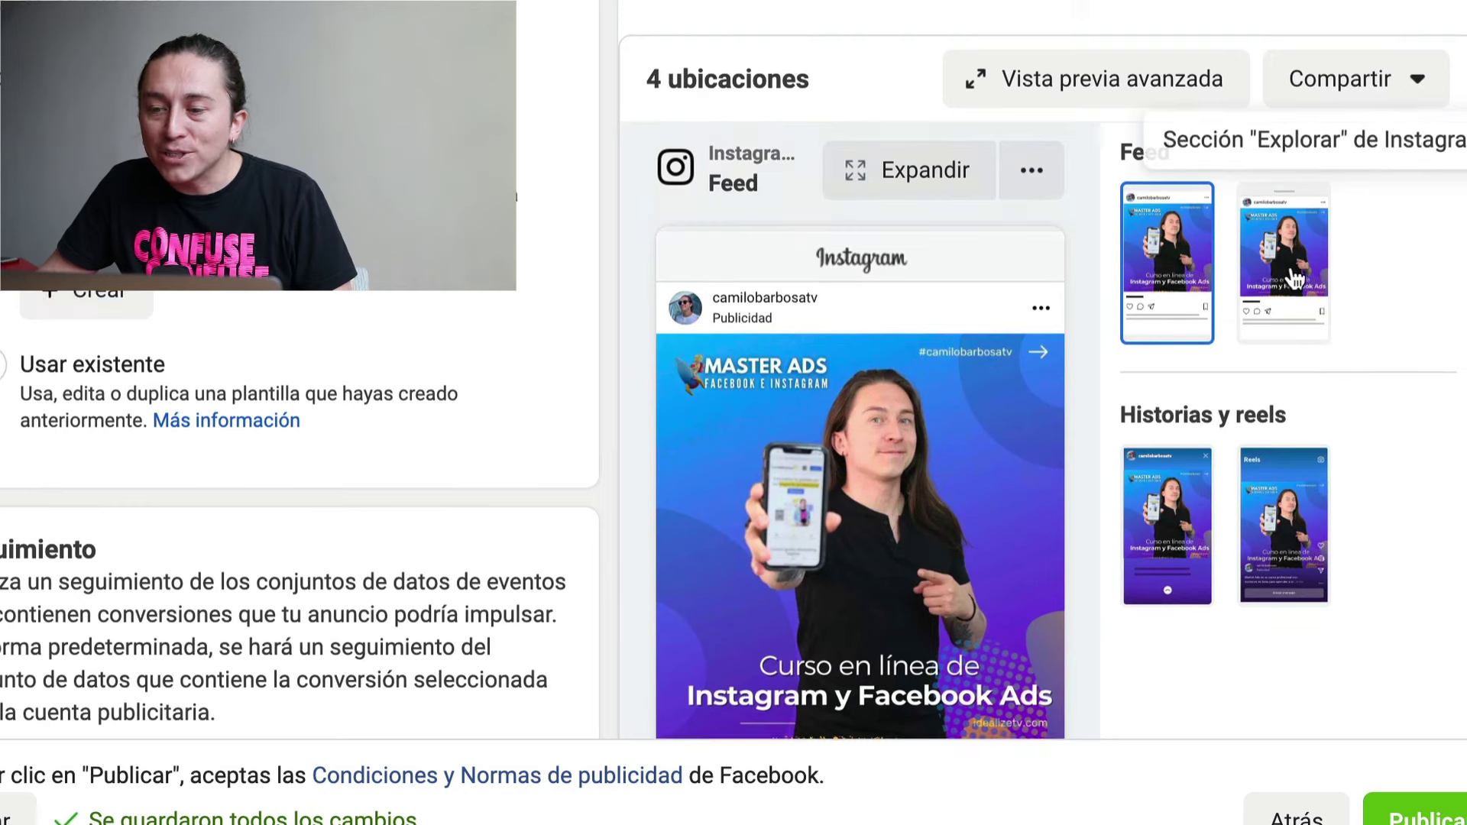
{"action": "left_click", "coordinate": [1167, 528]}
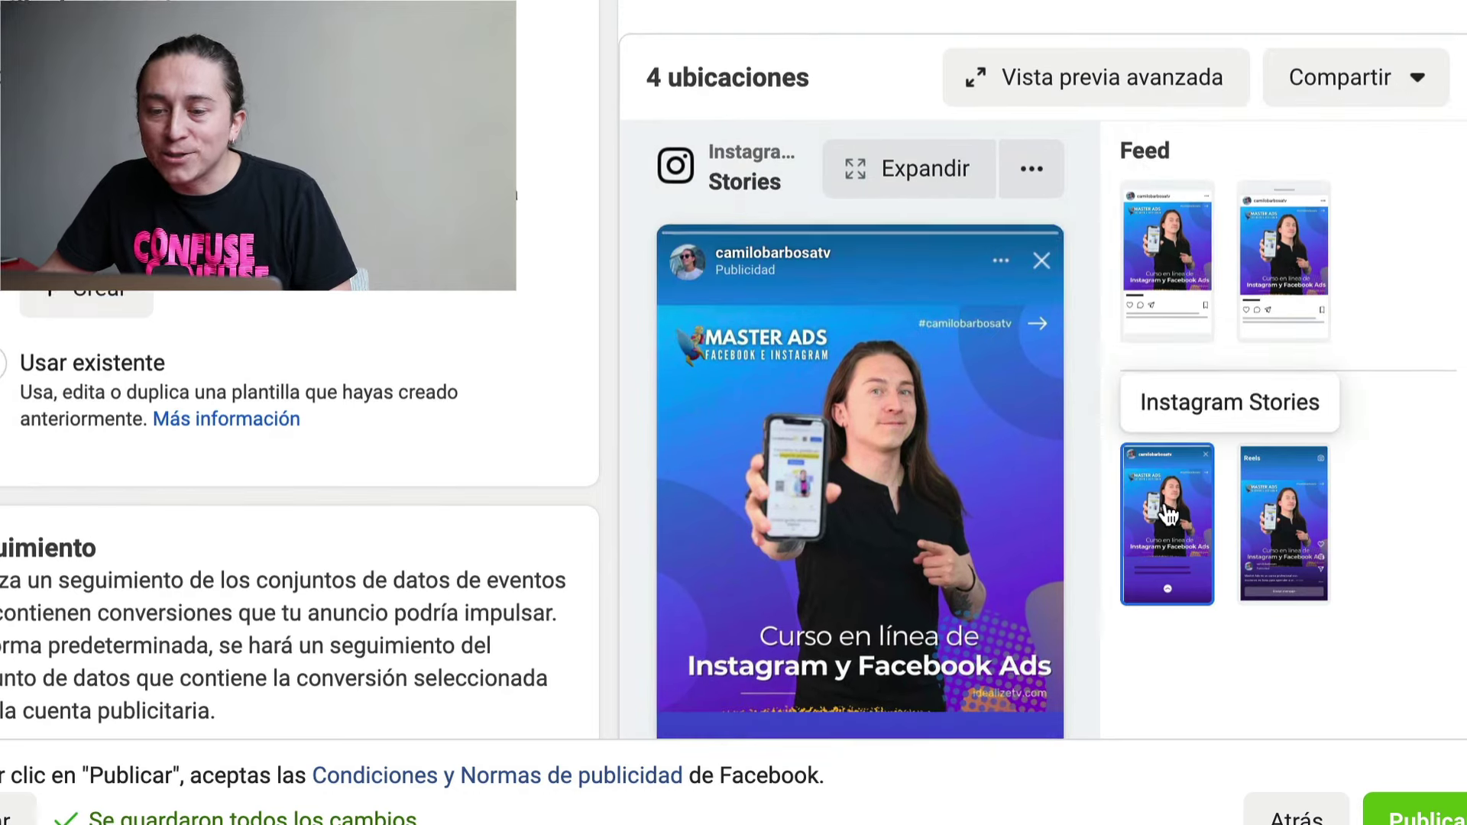
{"action": "scroll", "coordinate": [1166, 503], "scroll_direction": "down", "scroll_amount": 3}
{"action": "scroll", "coordinate": [1163, 498], "scroll_direction": "down", "scroll_amount": 1}
{"action": "scroll", "coordinate": [1163, 498], "scroll_direction": "up", "scroll_amount": 2}
{"action": "scroll", "coordinate": [975, 365], "scroll_direction": "down", "scroll_amount": 1}
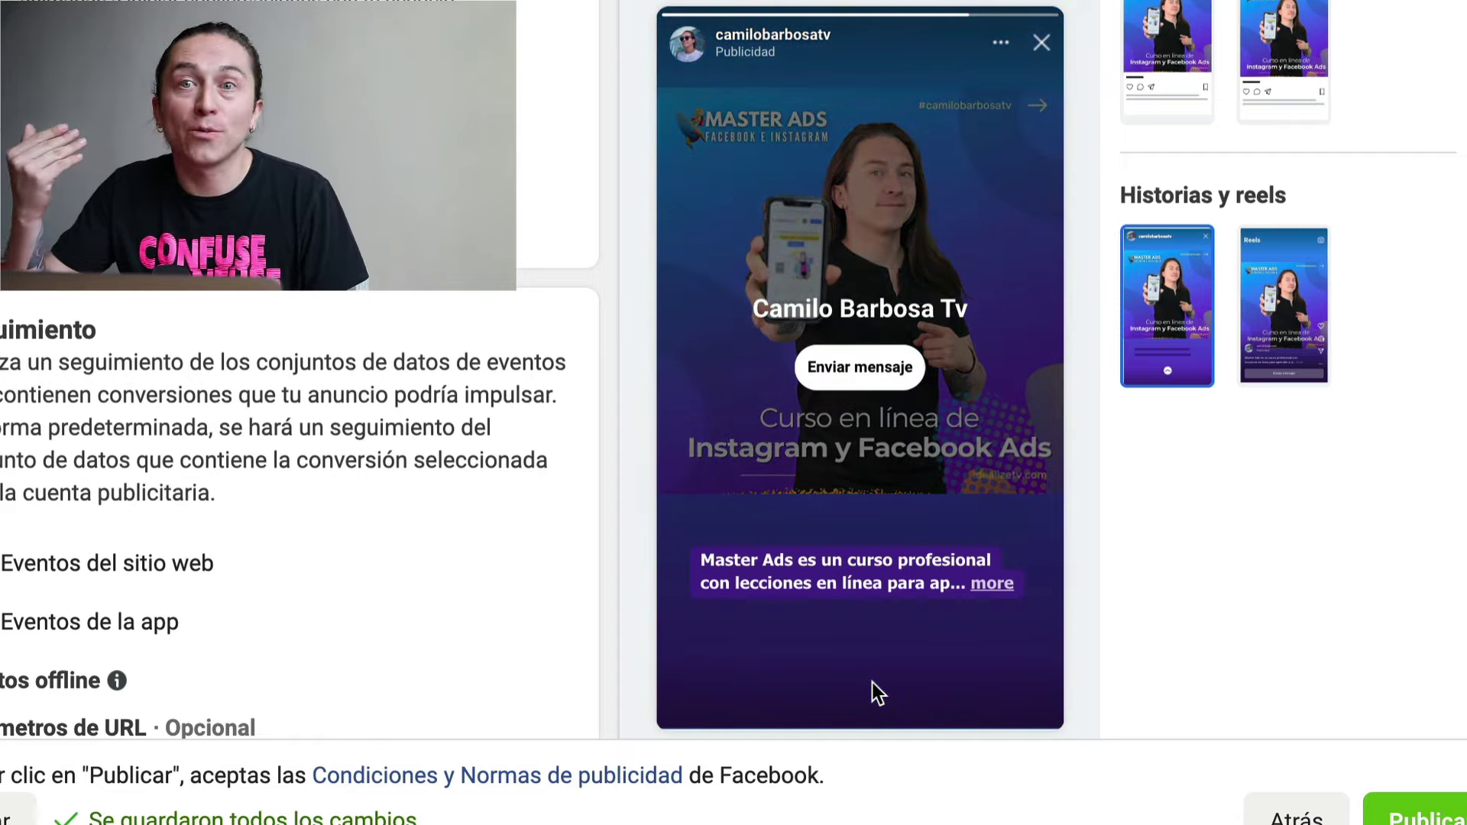
- Start a new Plantilla de mensaje for the ad and review its greeting and frequently asked questions
{"action": "scroll", "coordinate": [300, 595], "scroll_direction": "up", "scroll_amount": 10}
{"action": "scroll", "coordinate": [314, 573], "scroll_direction": "down", "scroll_amount": 1}
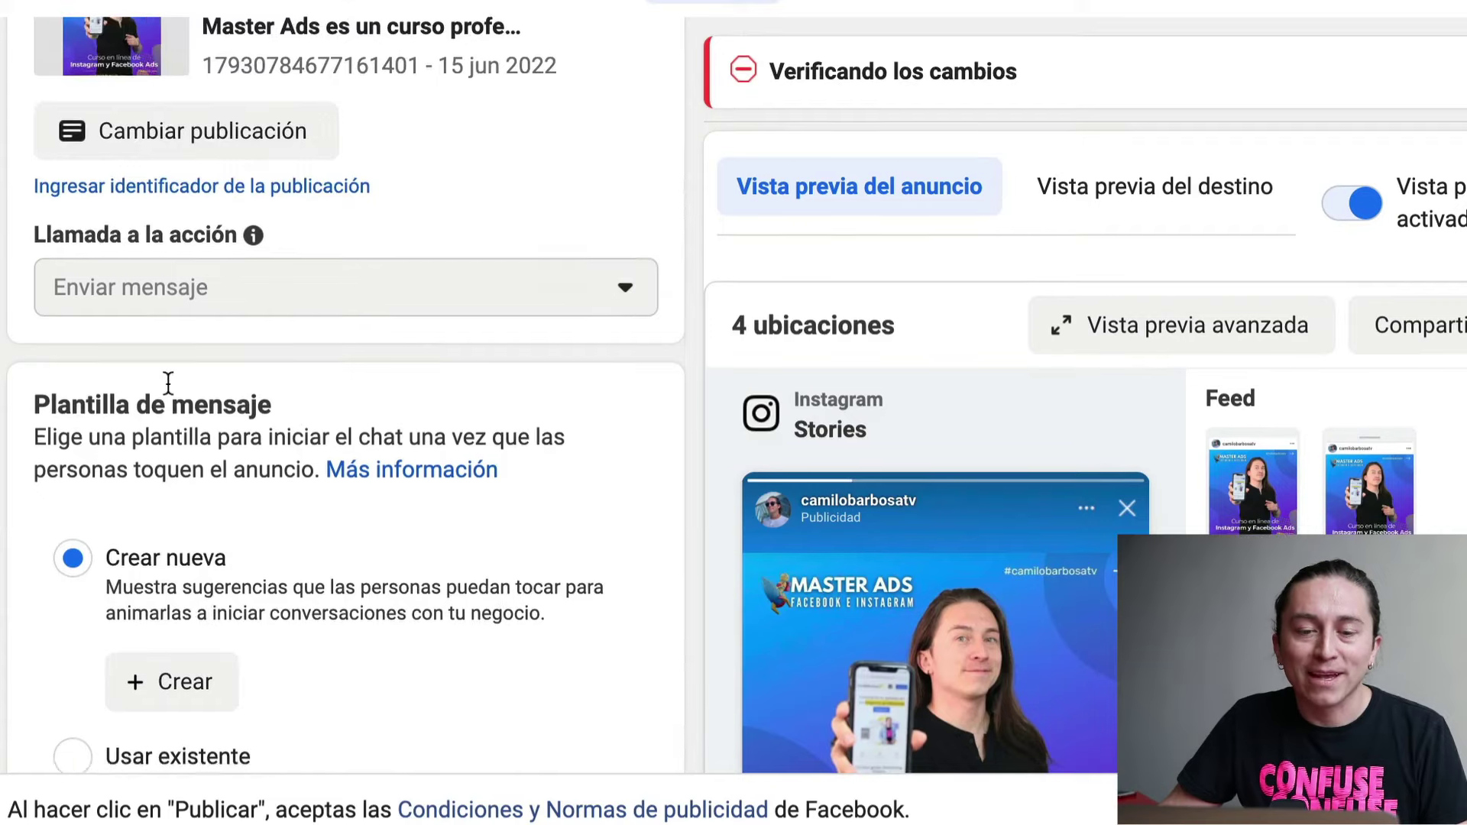
{"action": "scroll", "coordinate": [344, 382], "scroll_direction": "down", "scroll_amount": 3}
{"action": "left_click_drag", "start_coordinate": [71, 222], "coordinate": [252, 222]}
{"action": "scroll", "coordinate": [356, 324], "scroll_direction": "down", "scroll_amount": 3}
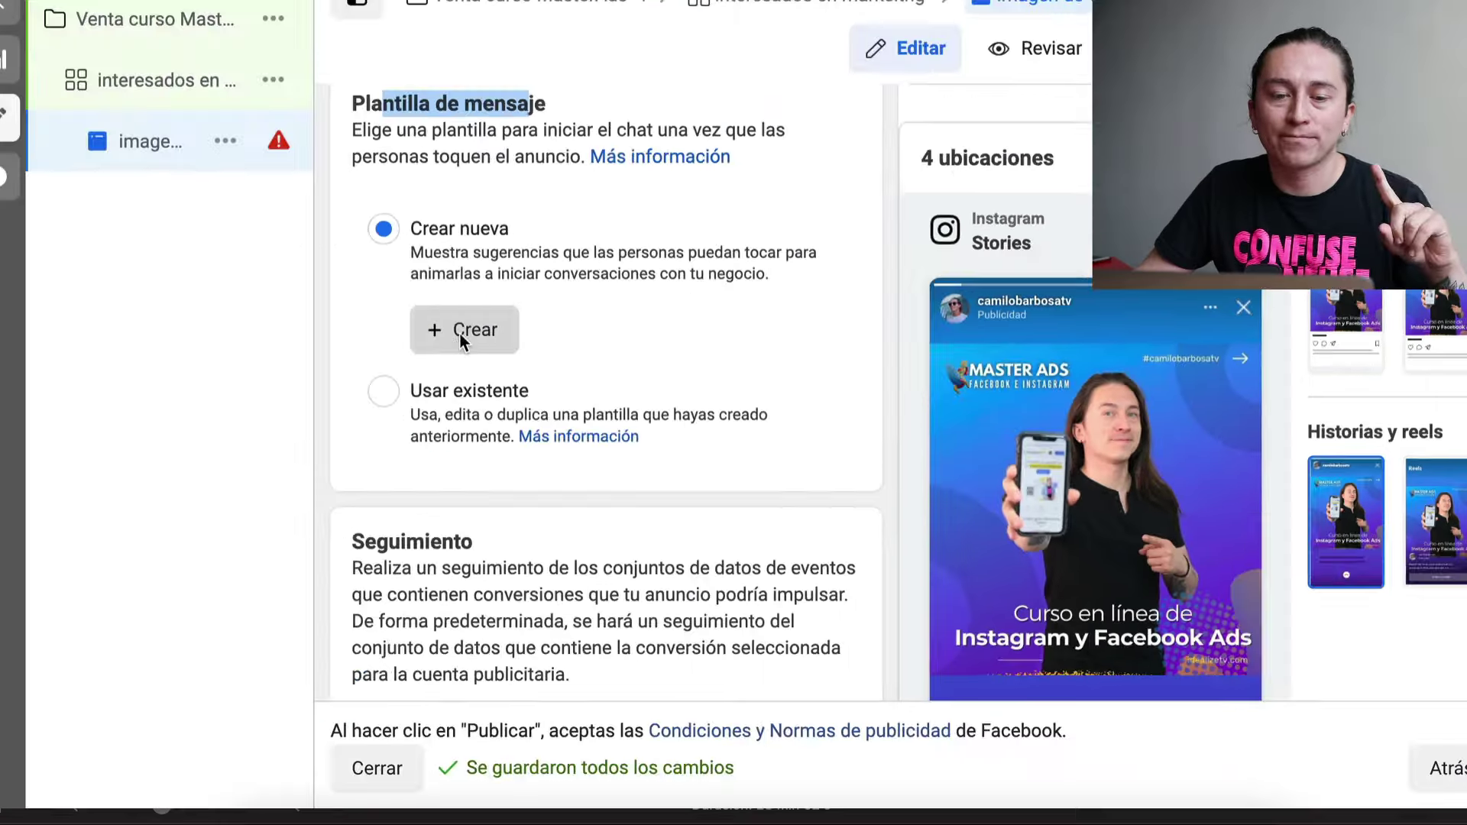
{"action": "left_click", "coordinate": [460, 333]}
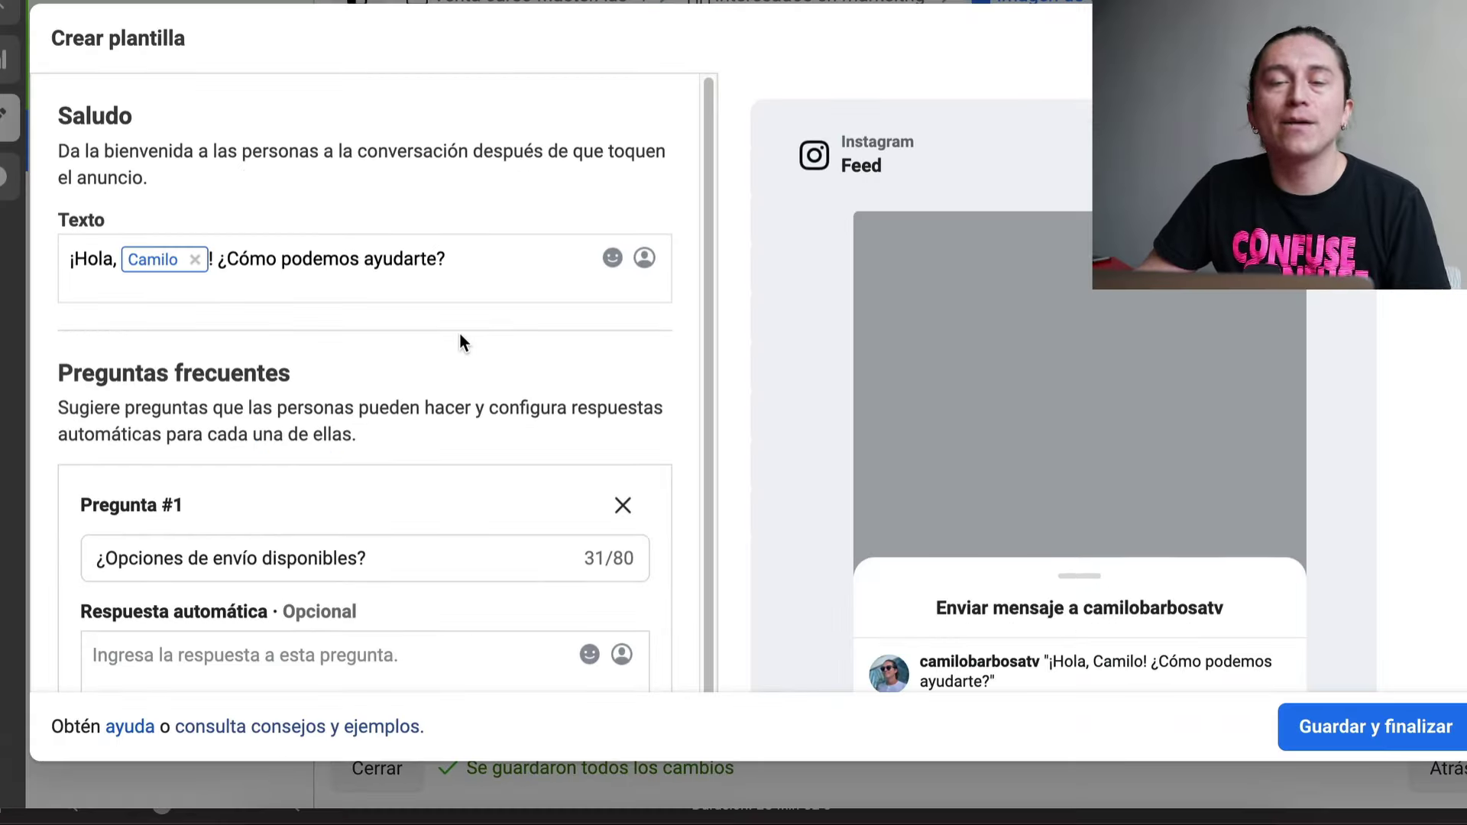
{"action": "scroll", "coordinate": [176, 222], "scroll_direction": "down", "scroll_amount": 1}
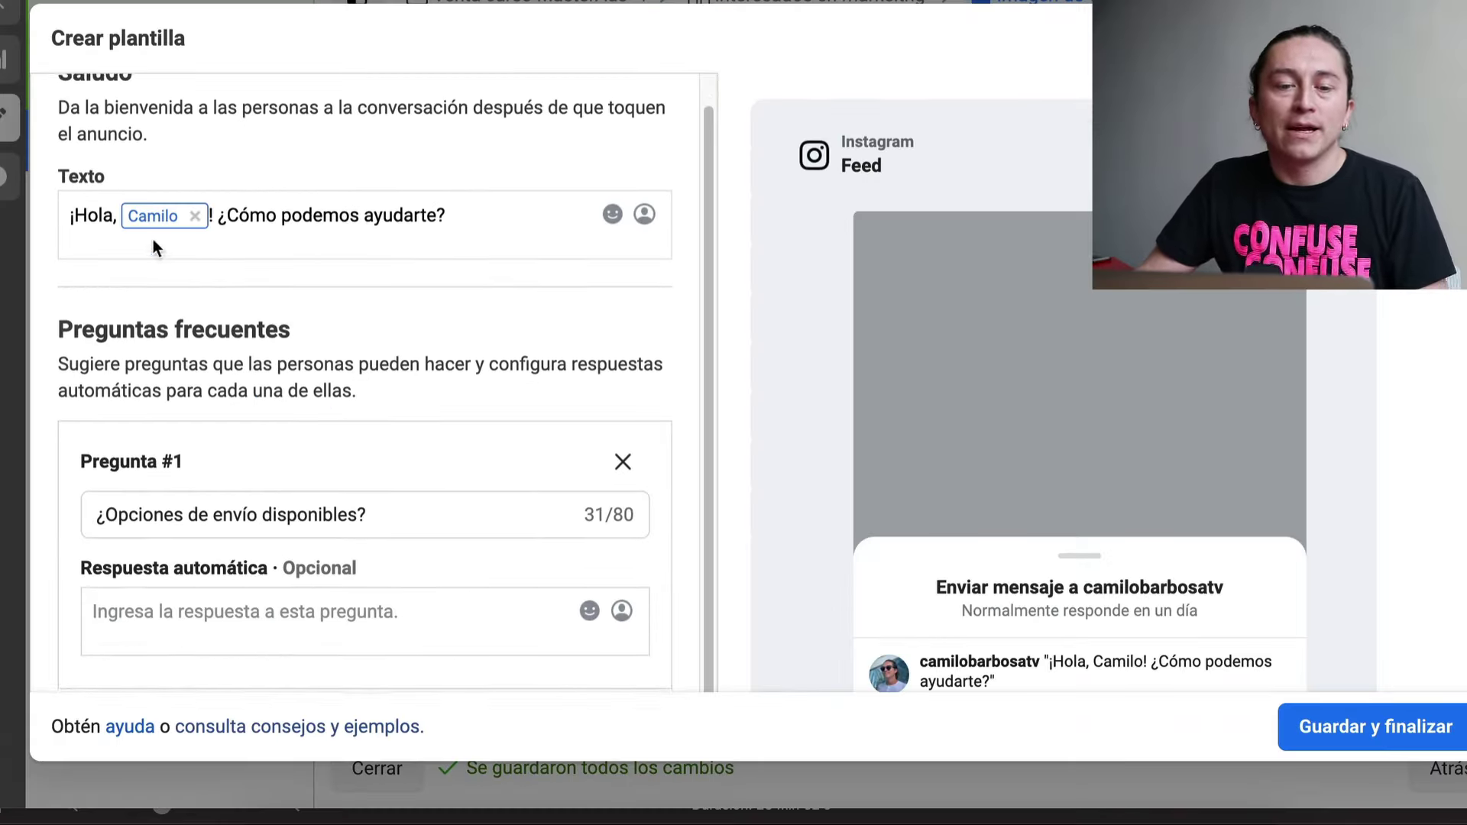
{"action": "scroll", "coordinate": [153, 244], "scroll_direction": "up", "scroll_amount": 1}
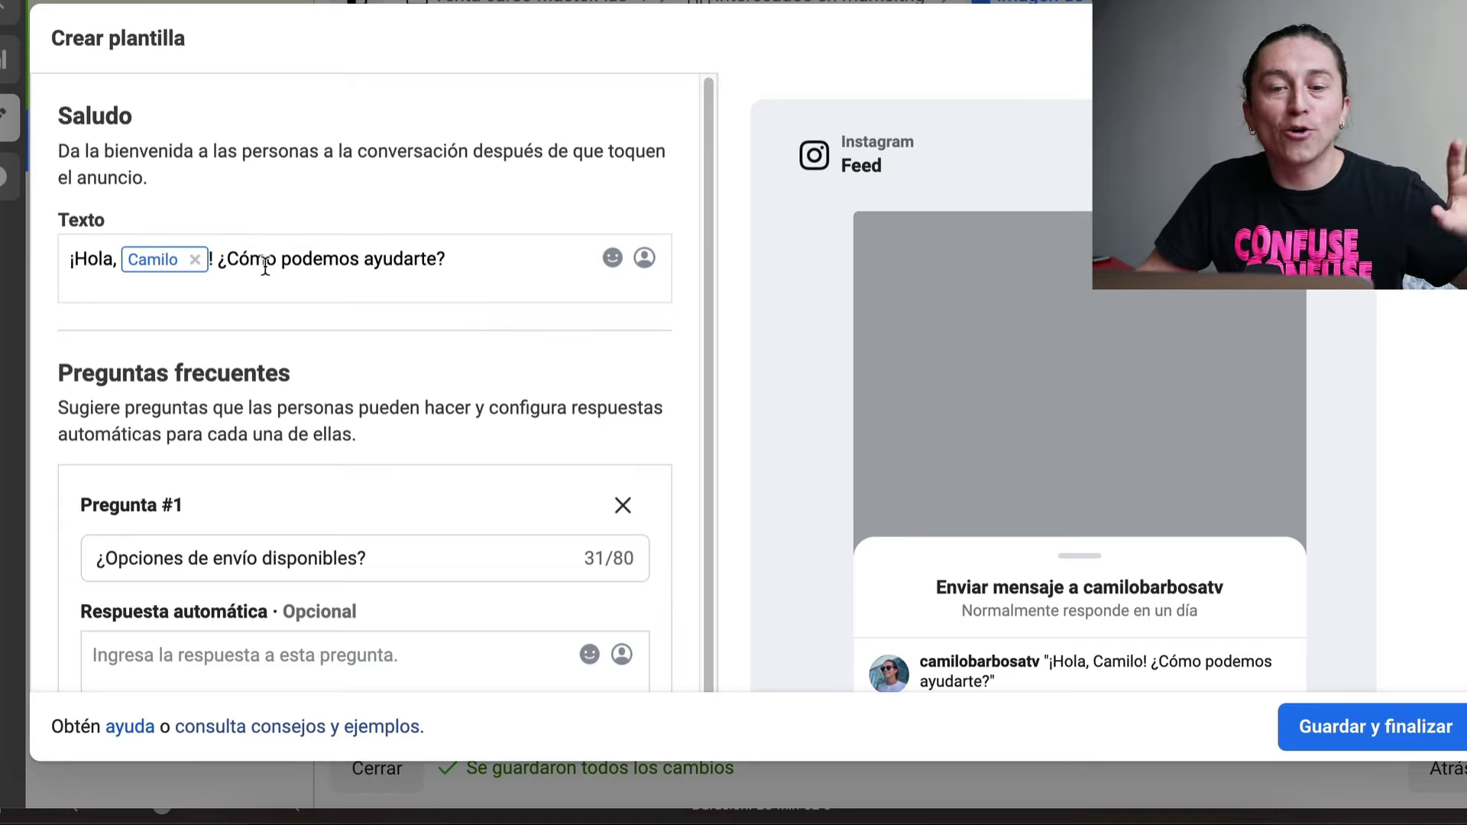
- Examine the message template's greeting text and its suggested frequently asked questions
{"action": "left_click_drag", "start_coordinate": [437, 262], "coordinate": [298, 258]}
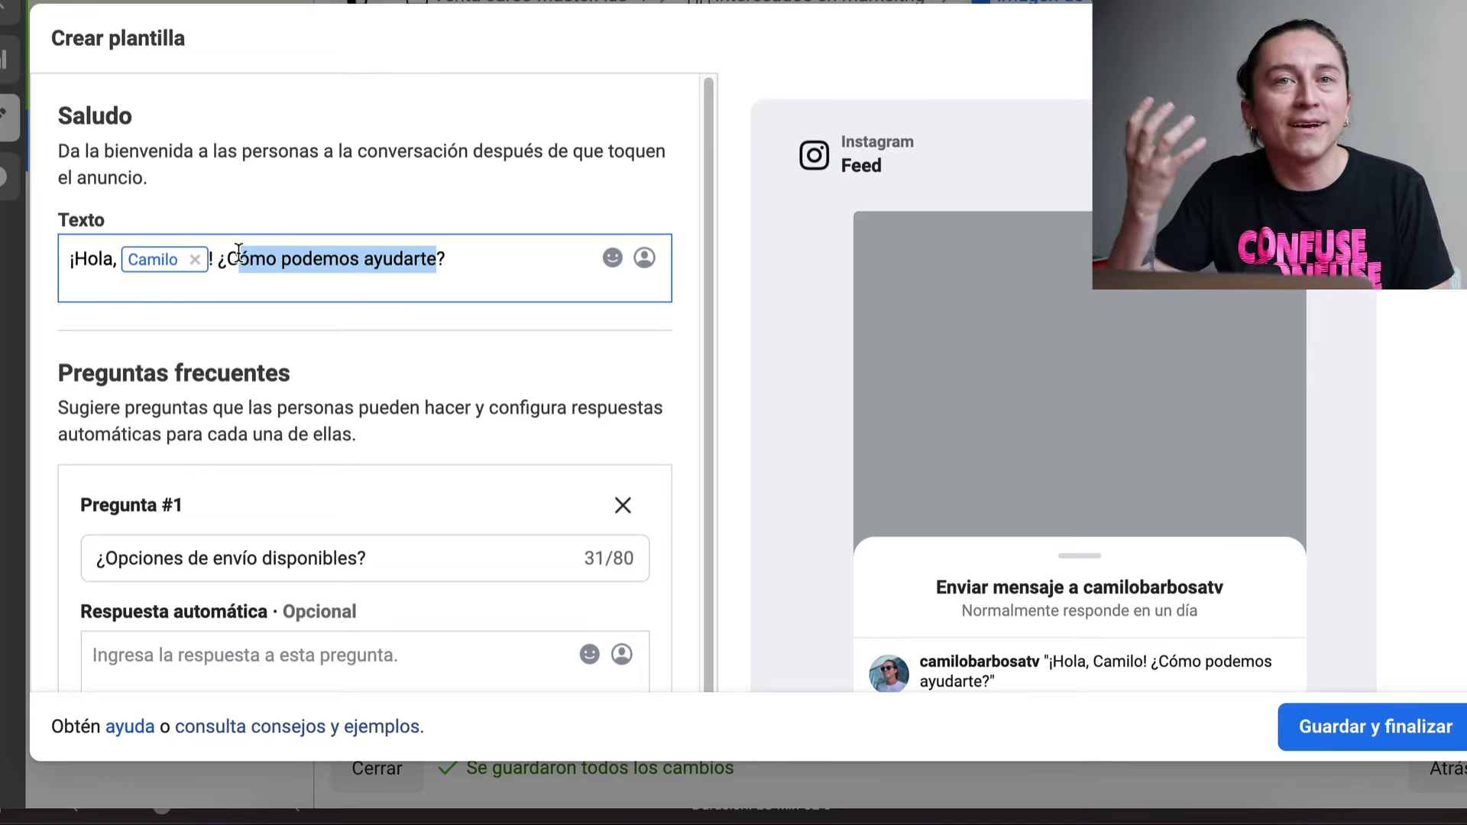
{"action": "scroll", "coordinate": [298, 406], "scroll_direction": "down", "scroll_amount": 3}
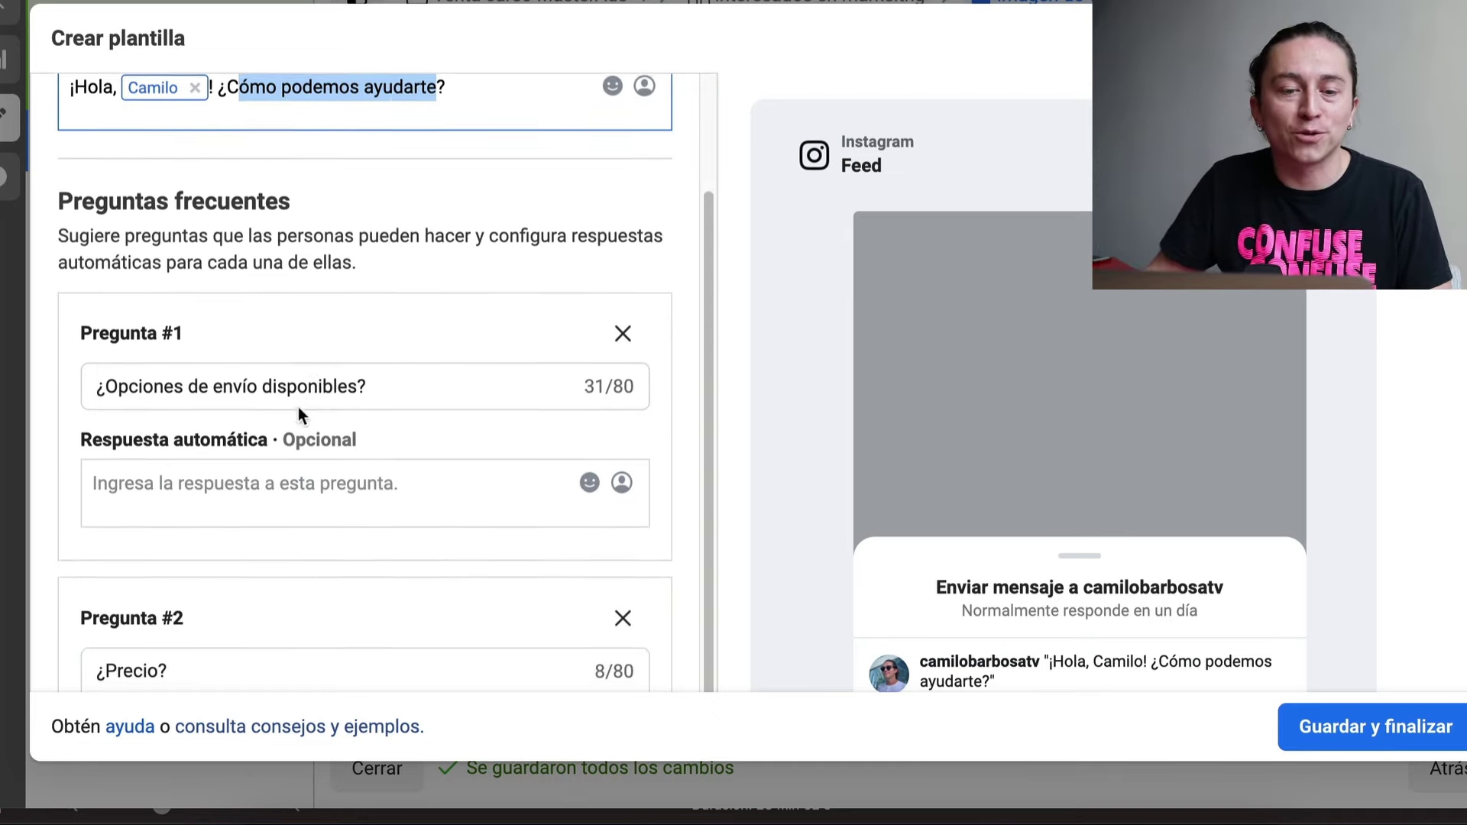
{"action": "triple_click", "coordinate": [160, 107]}
{"action": "scroll", "coordinate": [213, 239], "scroll_direction": "down", "scroll_amount": 4}
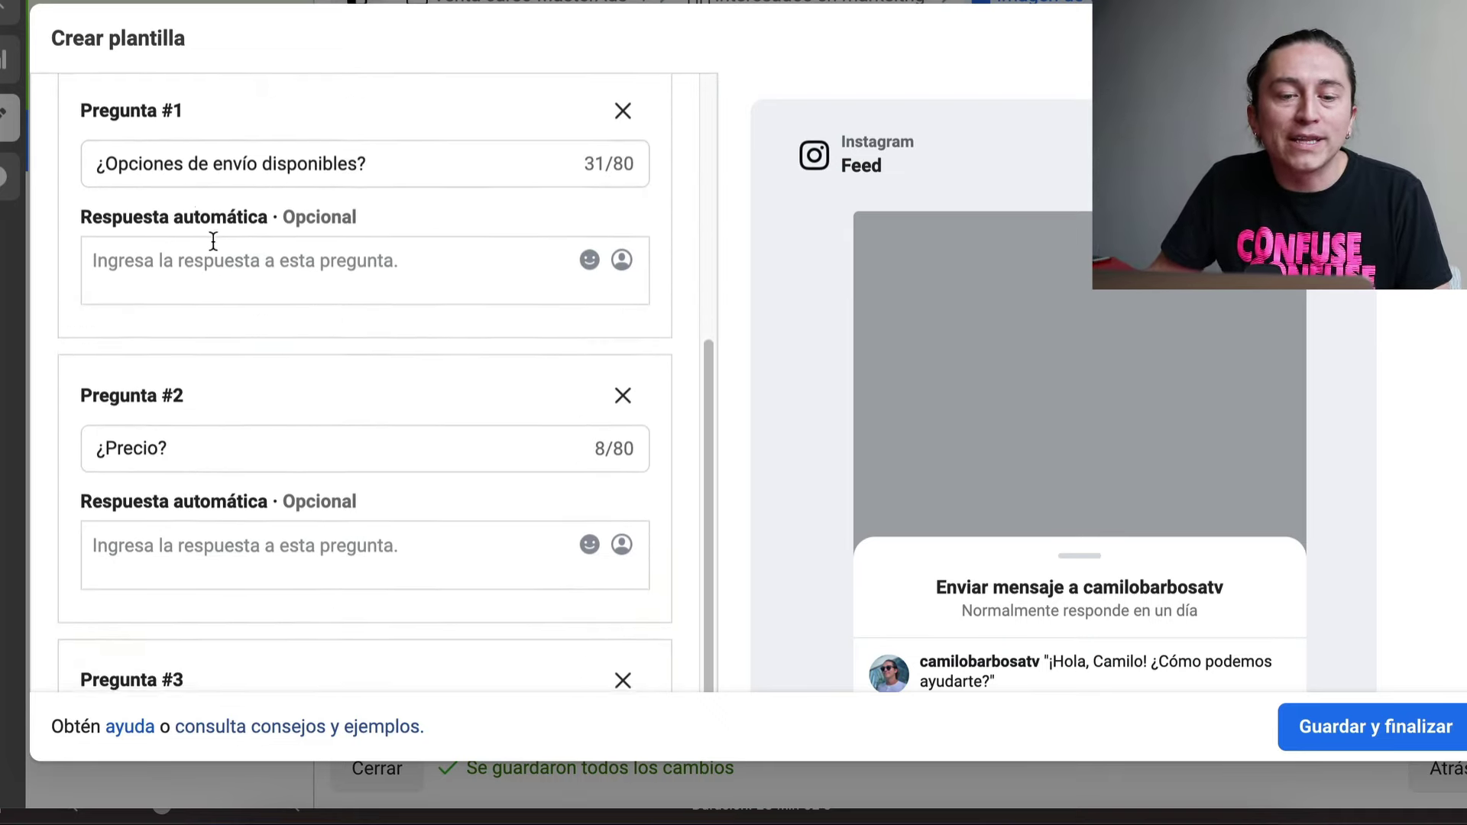
{"action": "scroll", "coordinate": [245, 252], "scroll_direction": "up", "scroll_amount": 3}
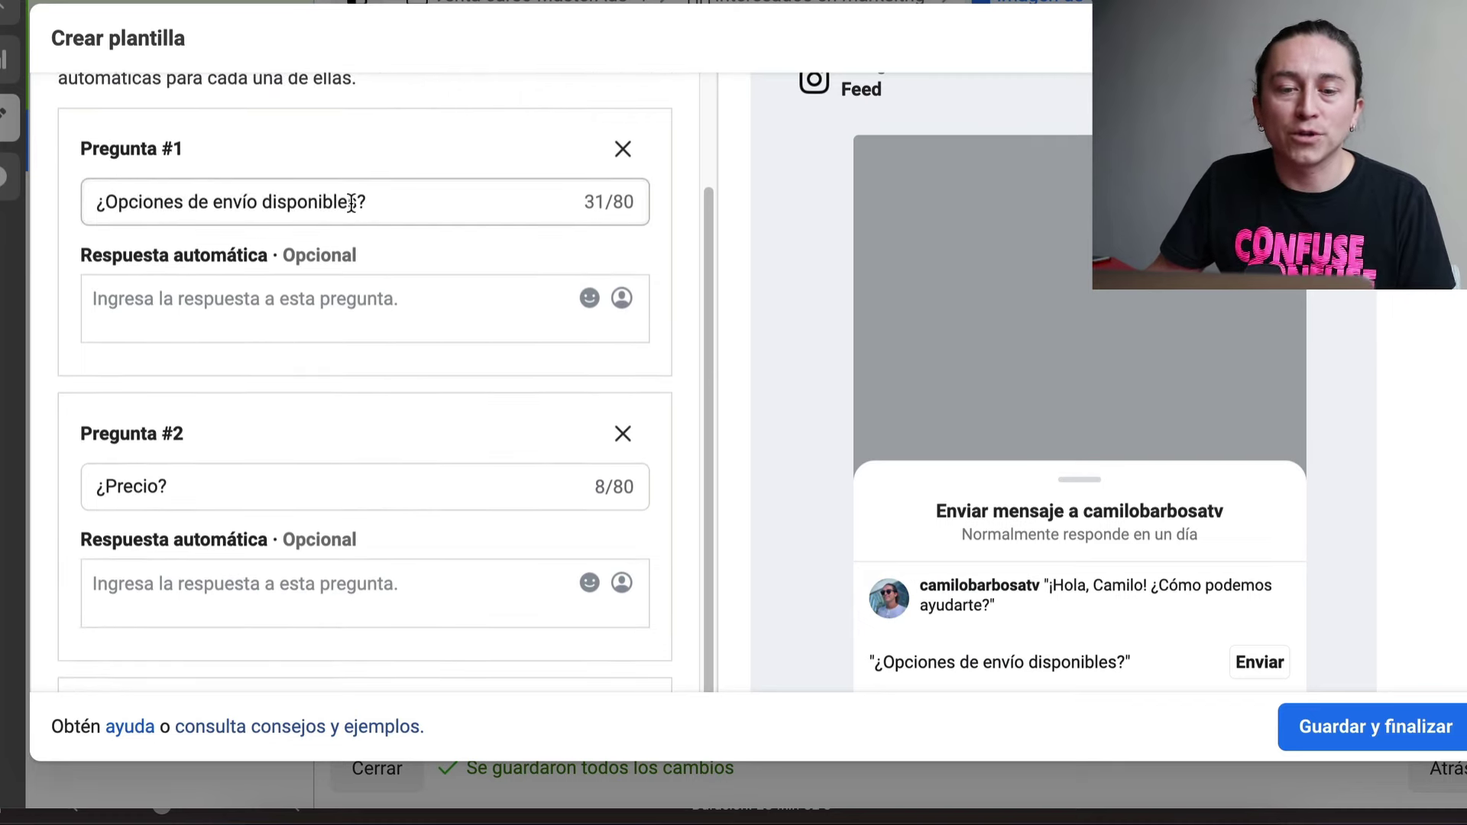
- Replace the template's frequently asked questions with just two: "¿Tiene acceso por vida?" and "¿Quiero comprarlo?"
{"action": "left_click_drag", "start_coordinate": [356, 204], "coordinate": [122, 204]}
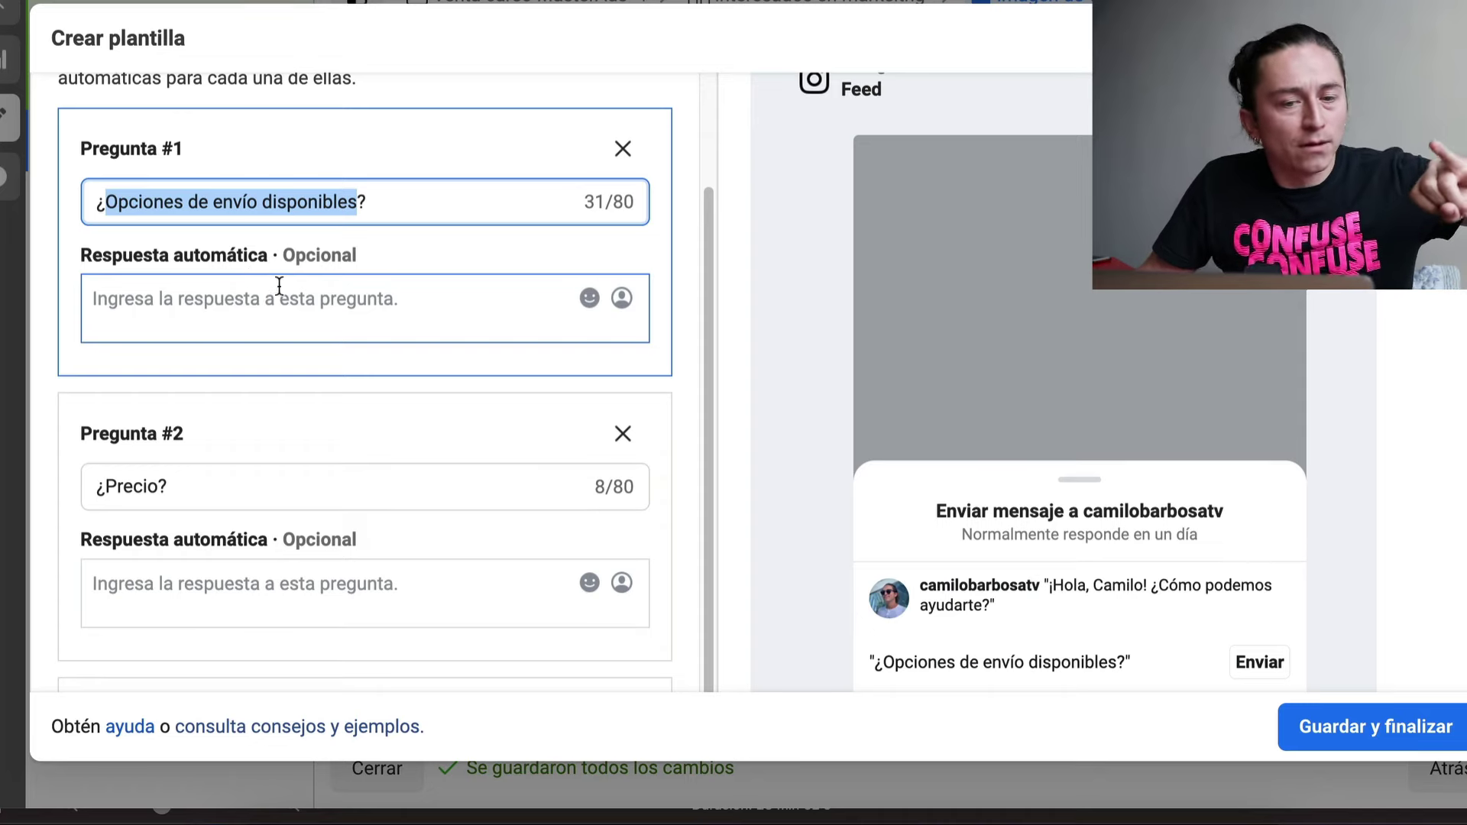
{"action": "scroll", "coordinate": [311, 285], "scroll_direction": "down", "scroll_amount": 2}
{"action": "scroll", "coordinate": [259, 346], "scroll_direction": "down", "scroll_amount": 1}
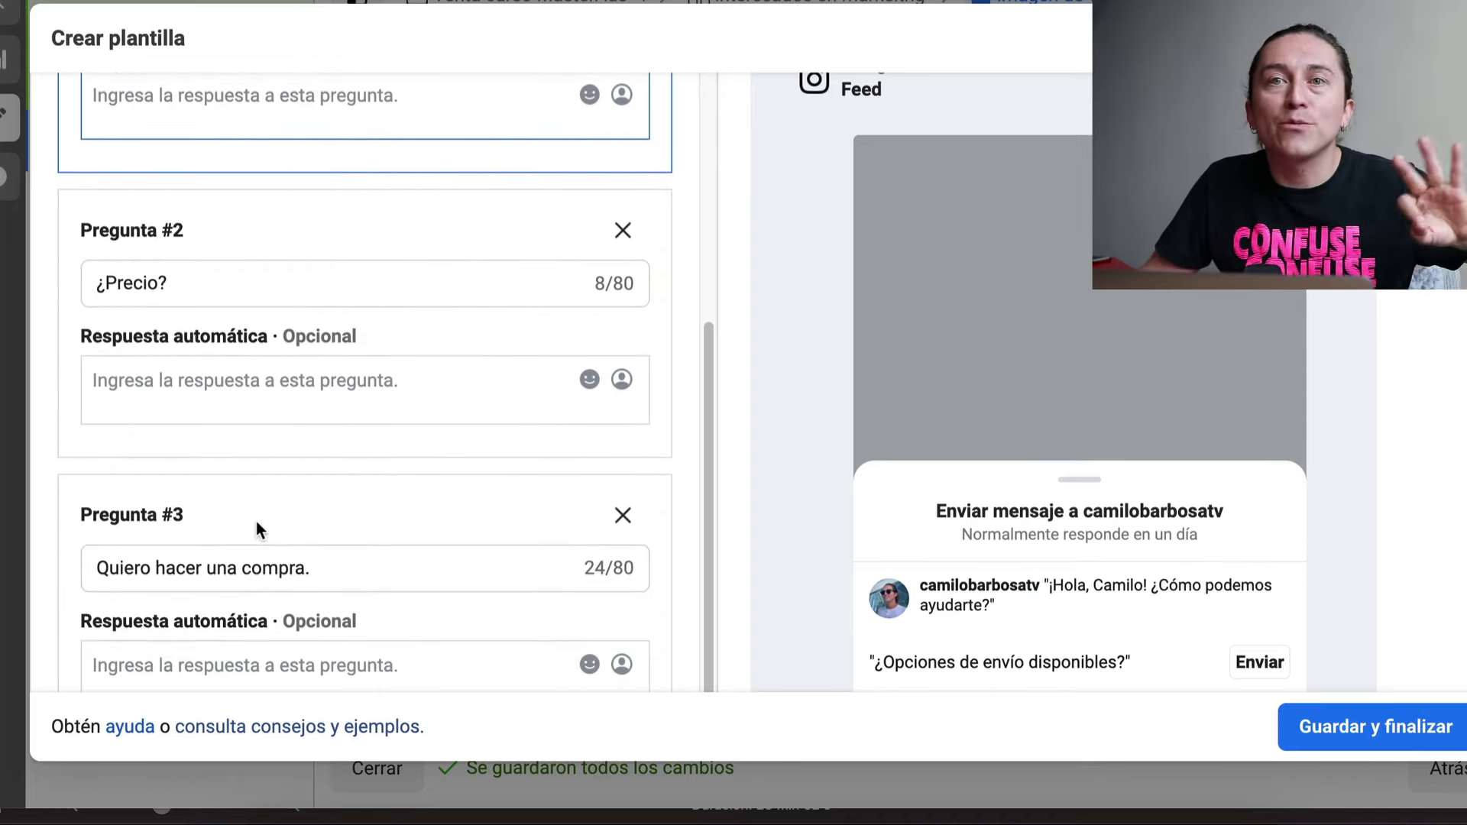
{"action": "scroll", "coordinate": [255, 524], "scroll_direction": "up", "scroll_amount": 3}
{"action": "scroll", "coordinate": [404, 462], "scroll_direction": "up", "scroll_amount": 1}
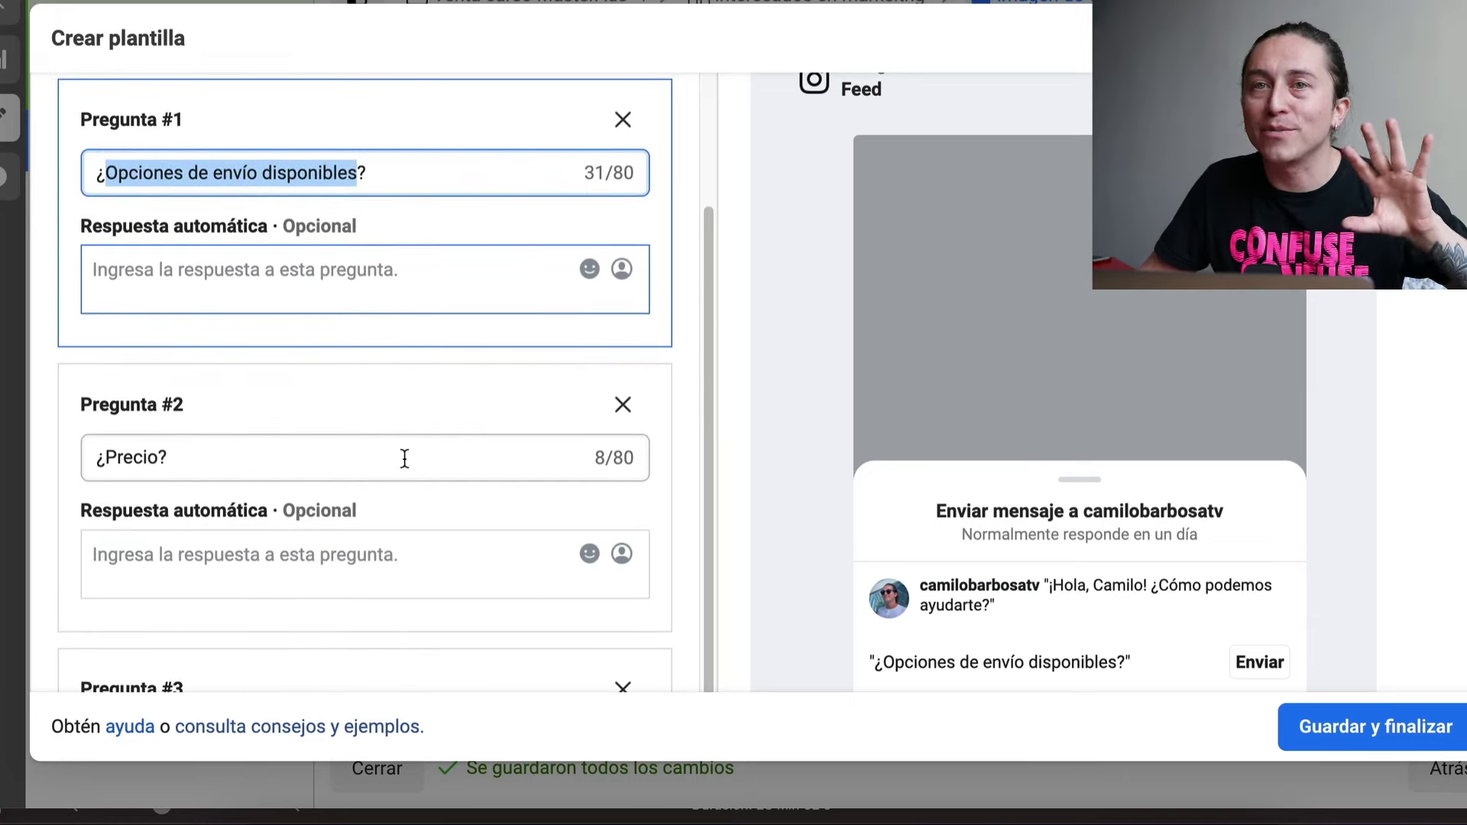
{"action": "type", "text": "Es un curso para instagram o Facebook"}
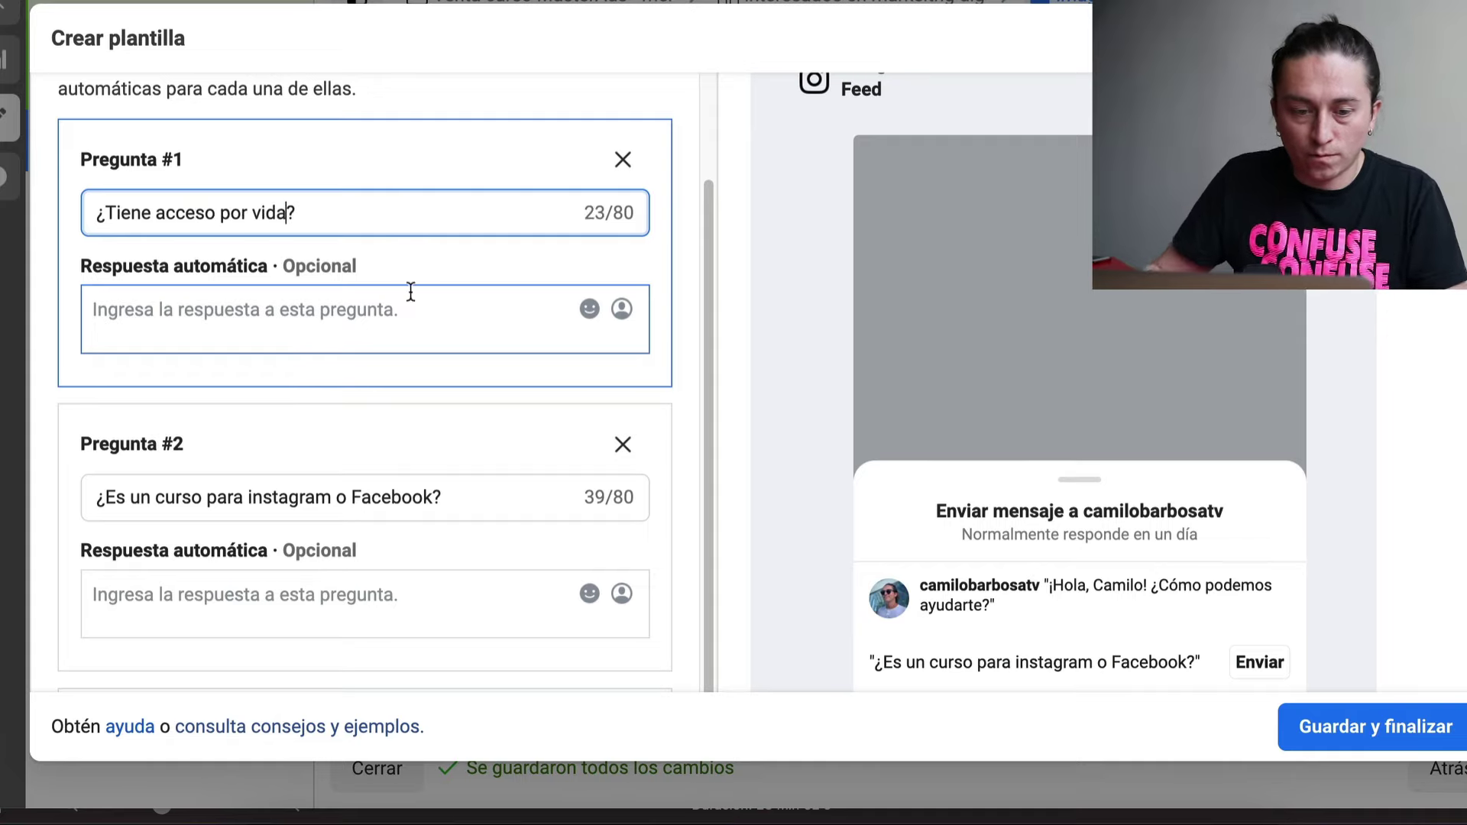
{"action": "scroll", "coordinate": [410, 458], "scroll_direction": "down", "scroll_amount": 2}
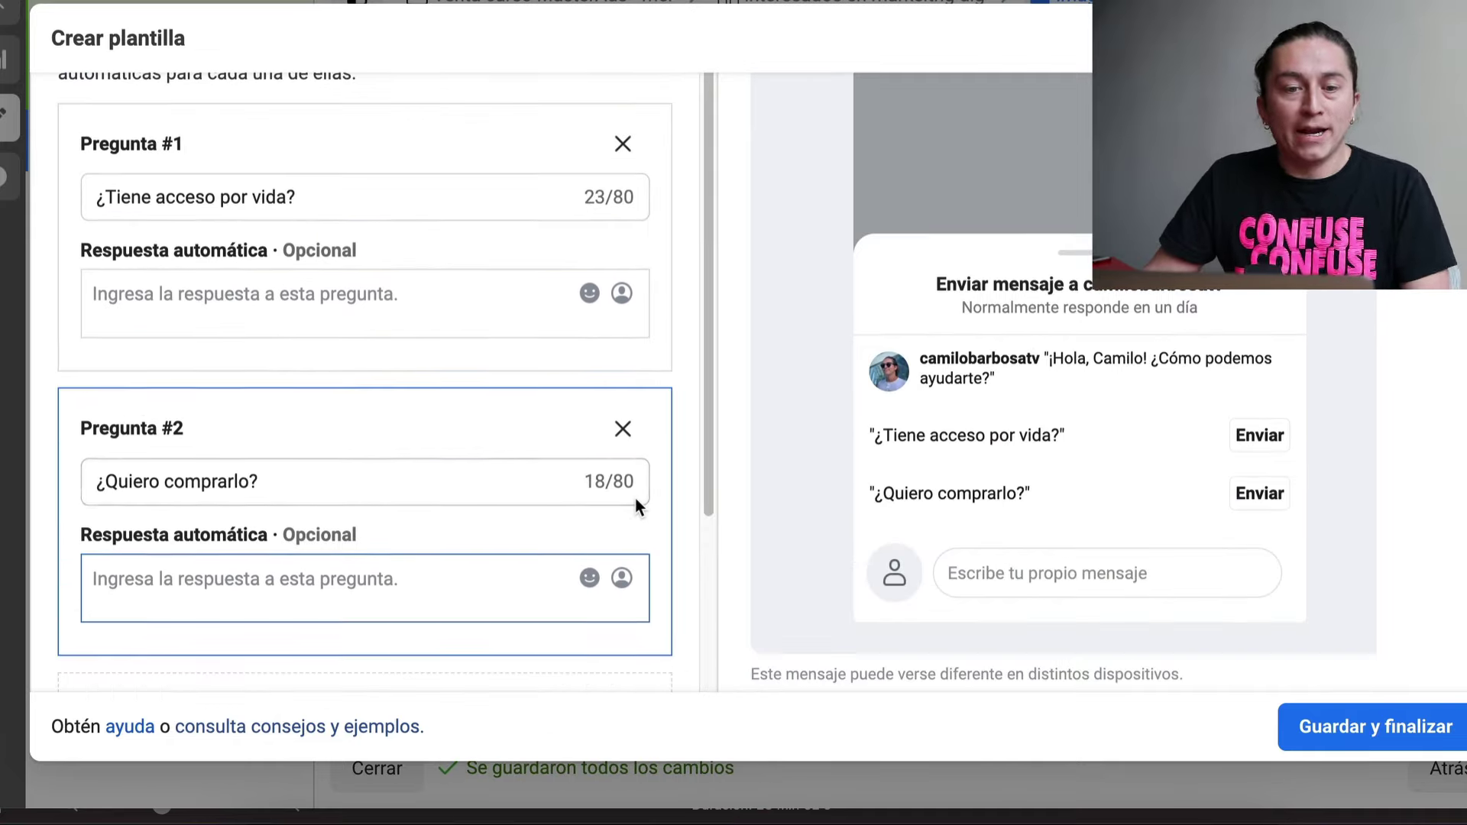
{"action": "scroll", "coordinate": [635, 498], "scroll_direction": "up", "scroll_amount": 2}
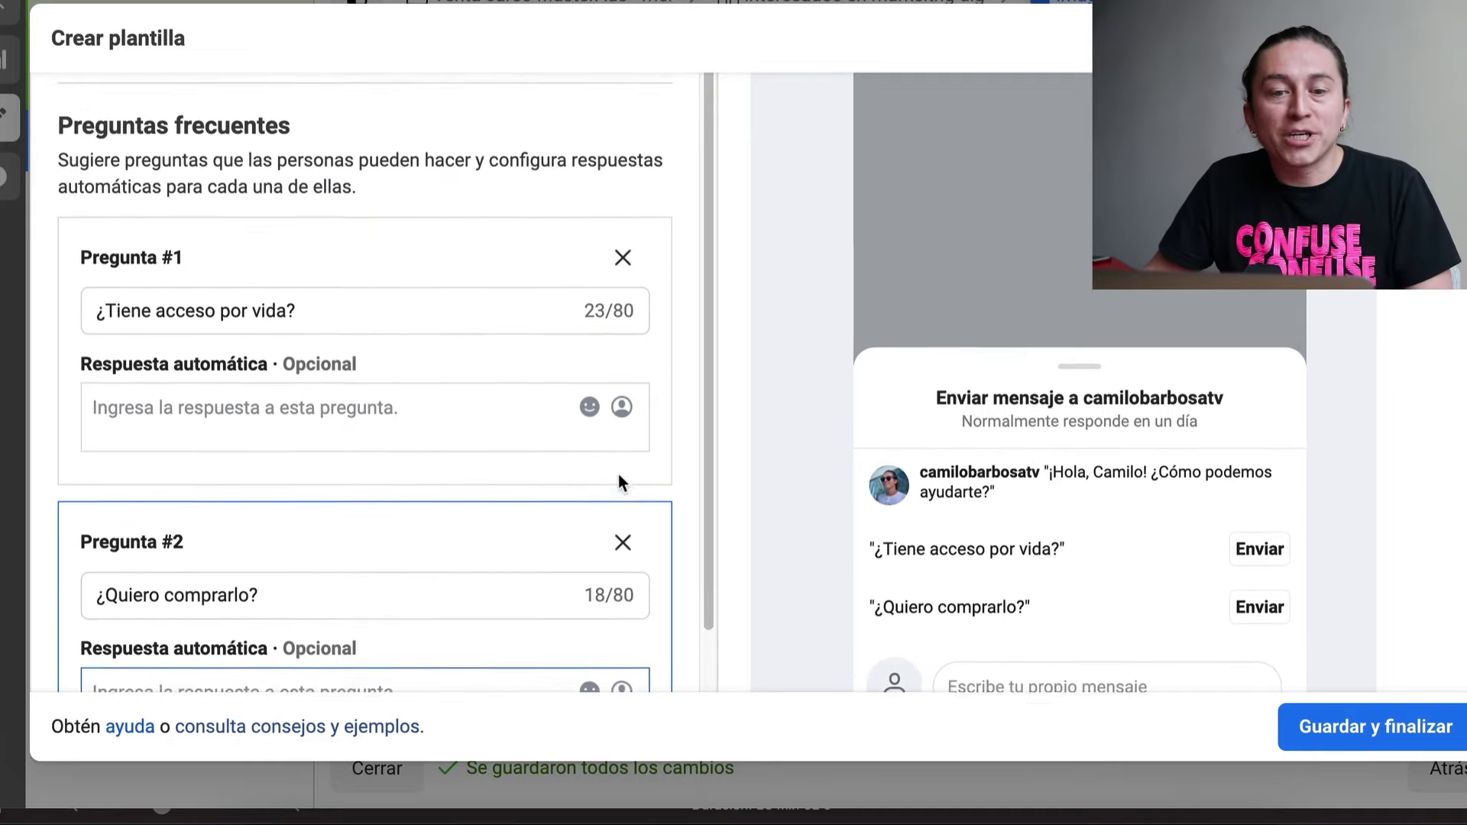
- Name the message template masterAds and save it for use in the ad
{"action": "scroll", "coordinate": [271, 336], "scroll_direction": "down", "scroll_amount": 1}
{"action": "scroll", "coordinate": [253, 330], "scroll_direction": "down", "scroll_amount": 3}
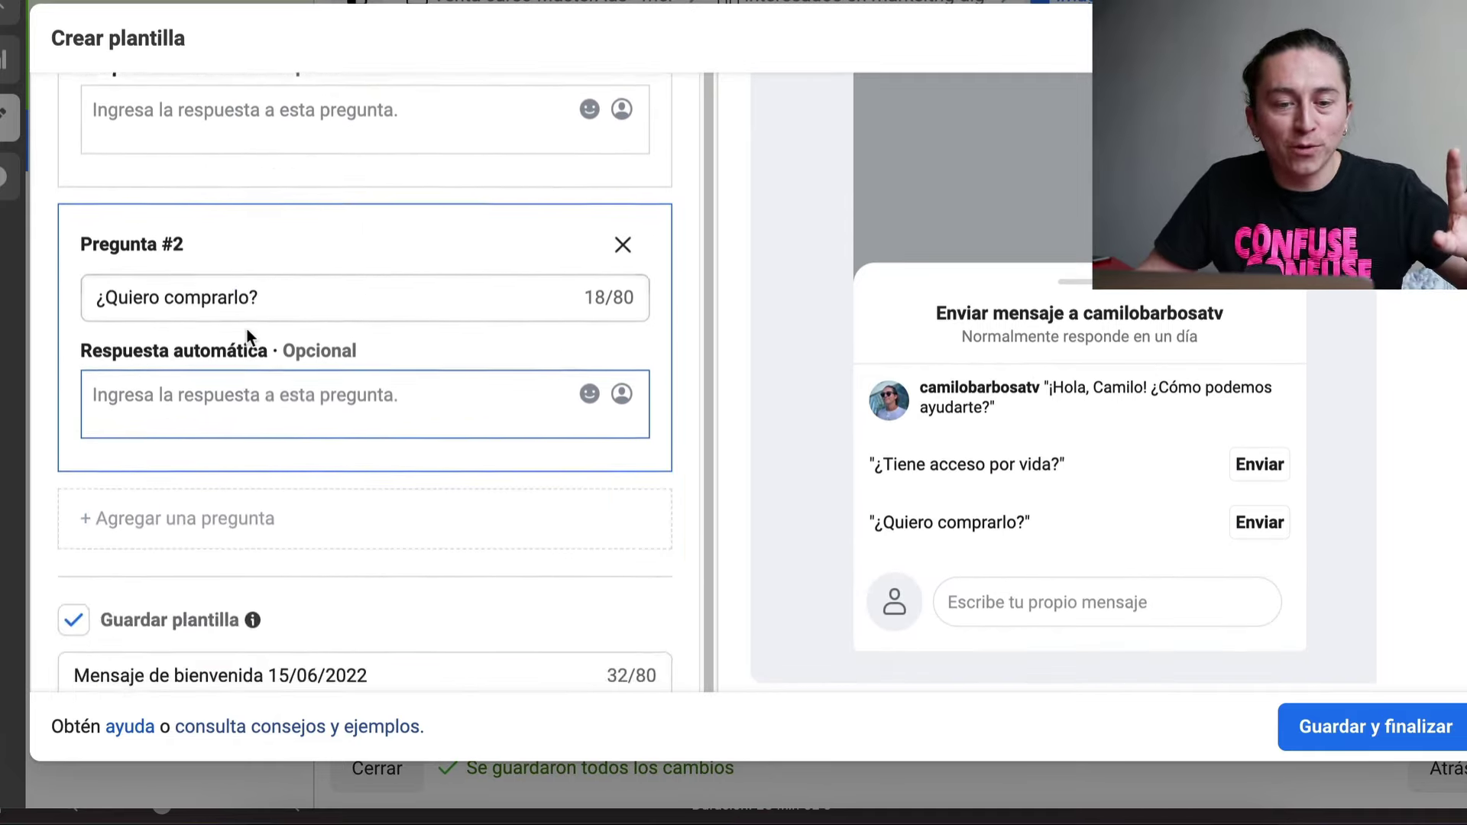
{"action": "scroll", "coordinate": [187, 573], "scroll_direction": "down", "scroll_amount": 1}
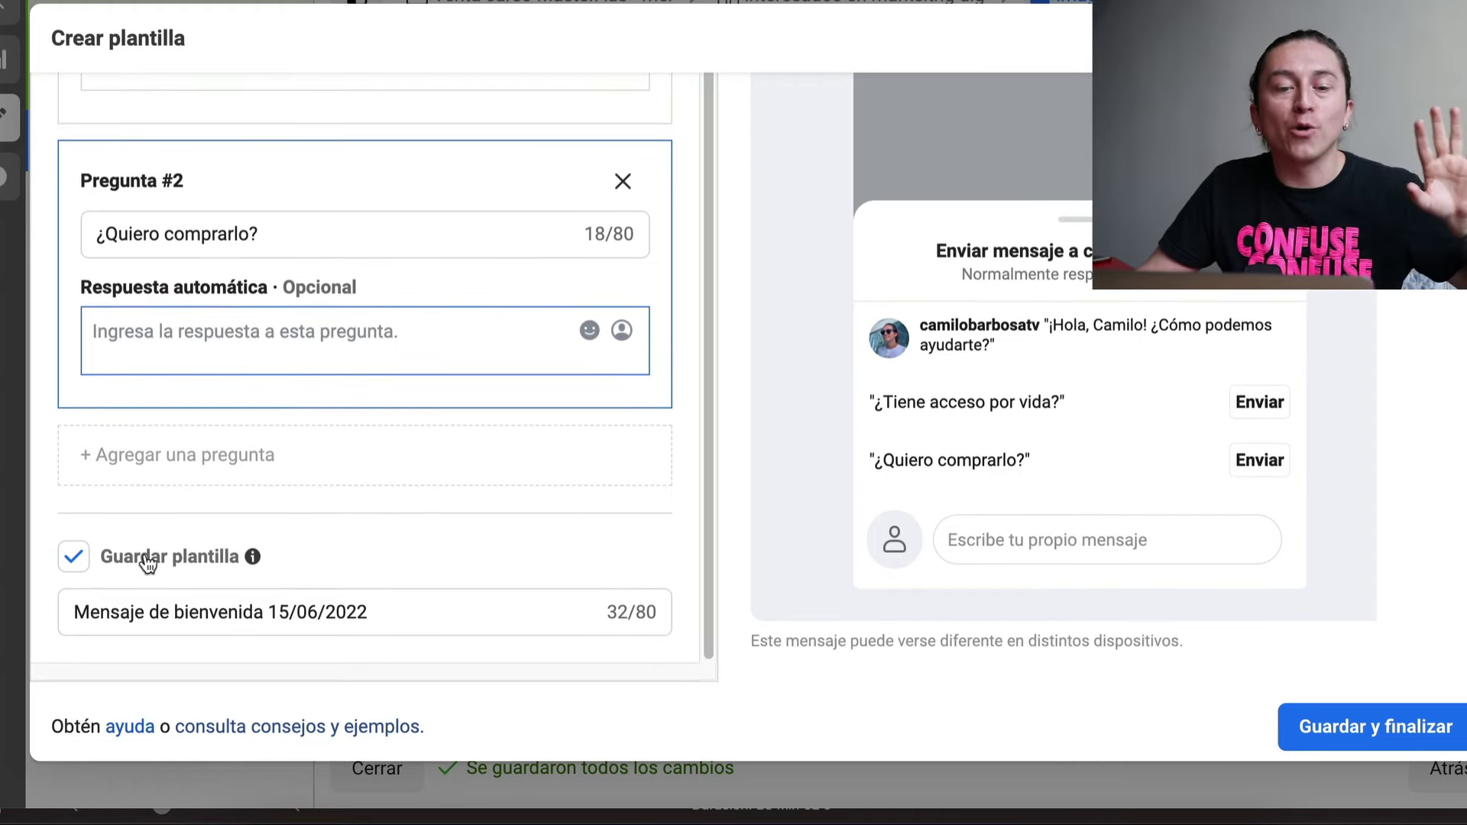
{"action": "triple_click", "coordinate": [159, 600]}
{"action": "type", "text": "masterAds"}
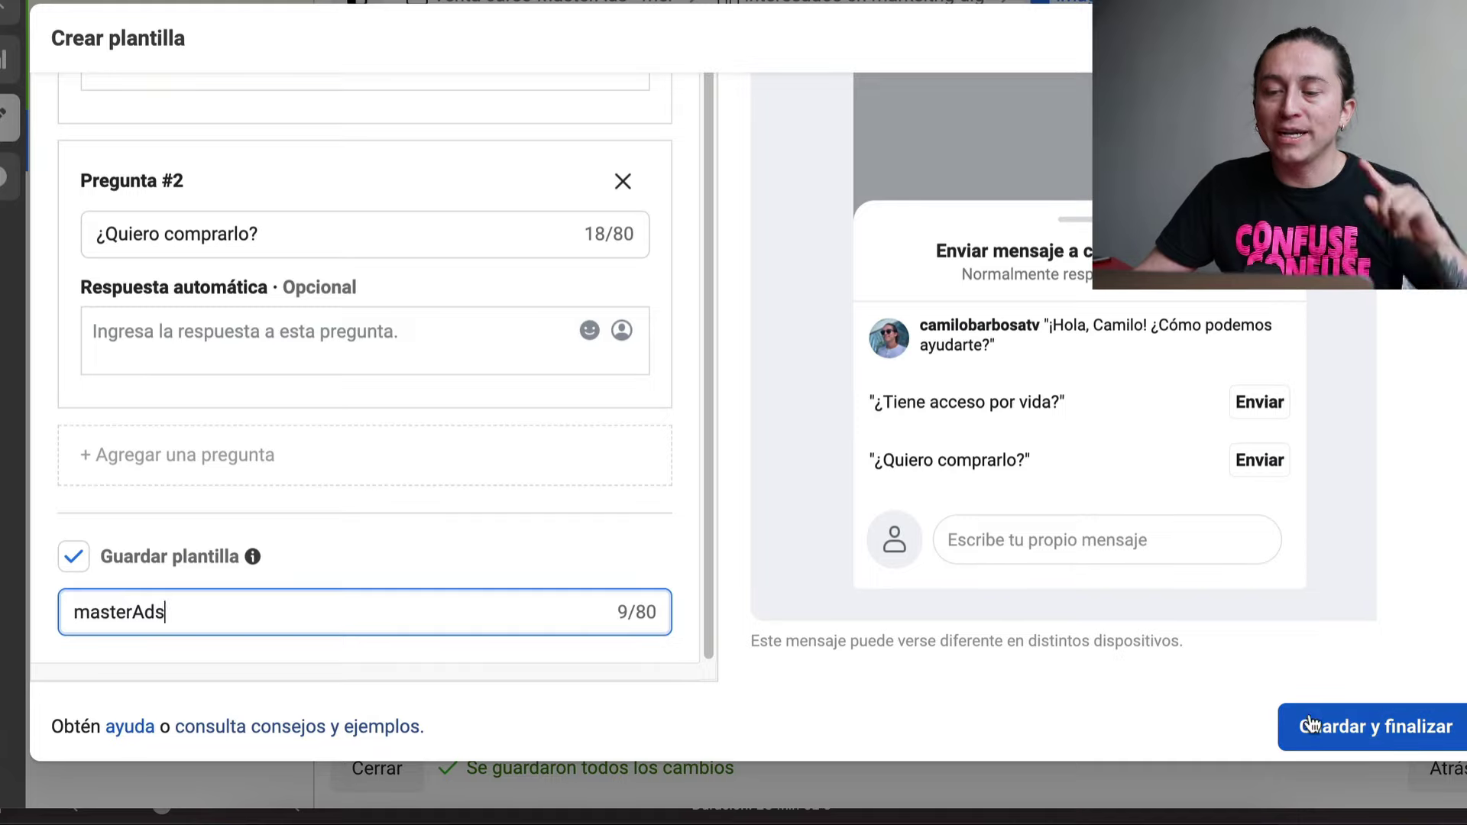
{"action": "left_click", "coordinate": [1377, 734]}
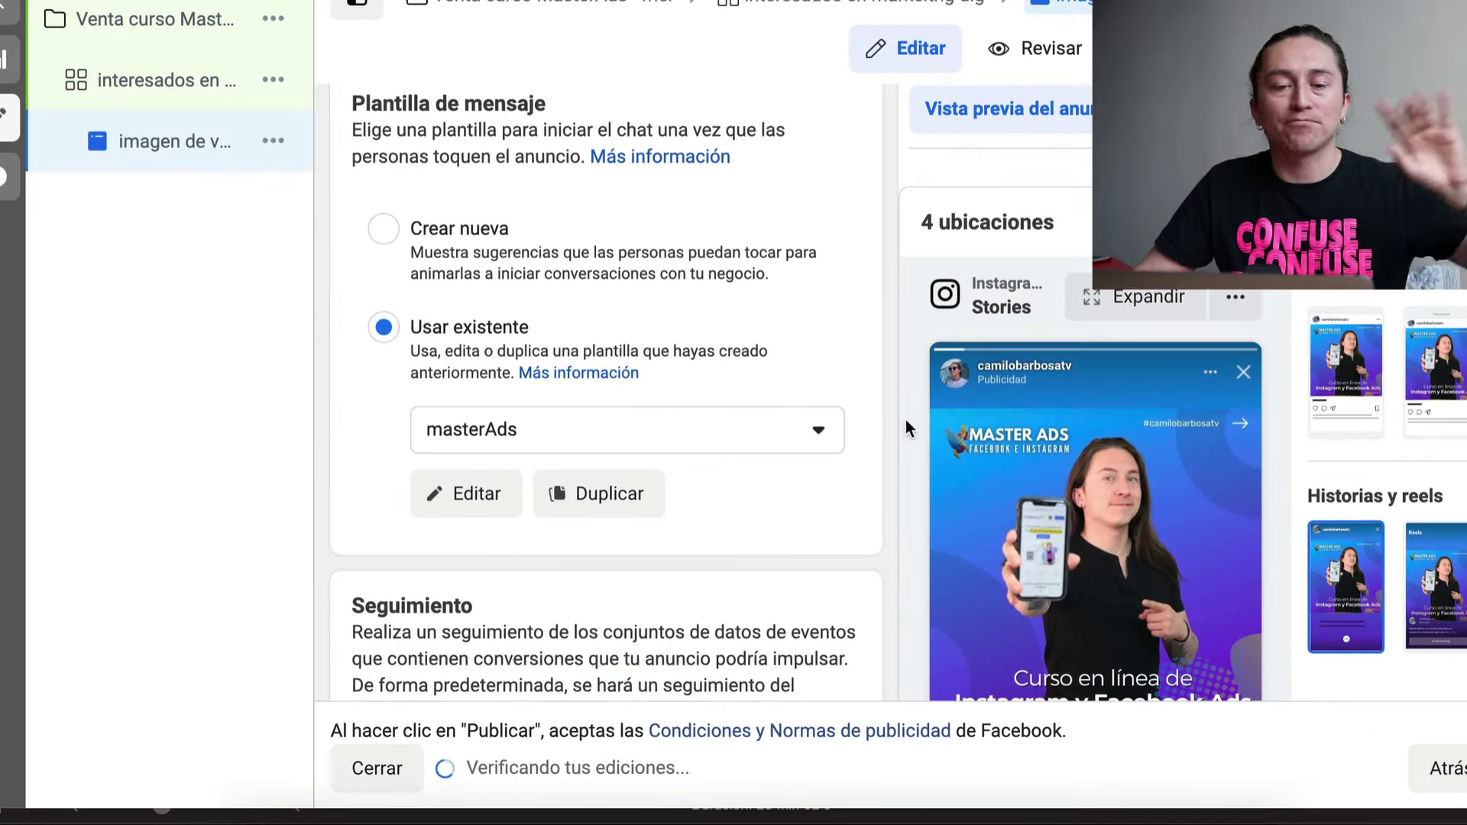
- Try the Eventos del sitio web option in the ad's Seguimiento settings and clear it again
{"action": "scroll", "coordinate": [875, 471], "scroll_direction": "down", "scroll_amount": 1}
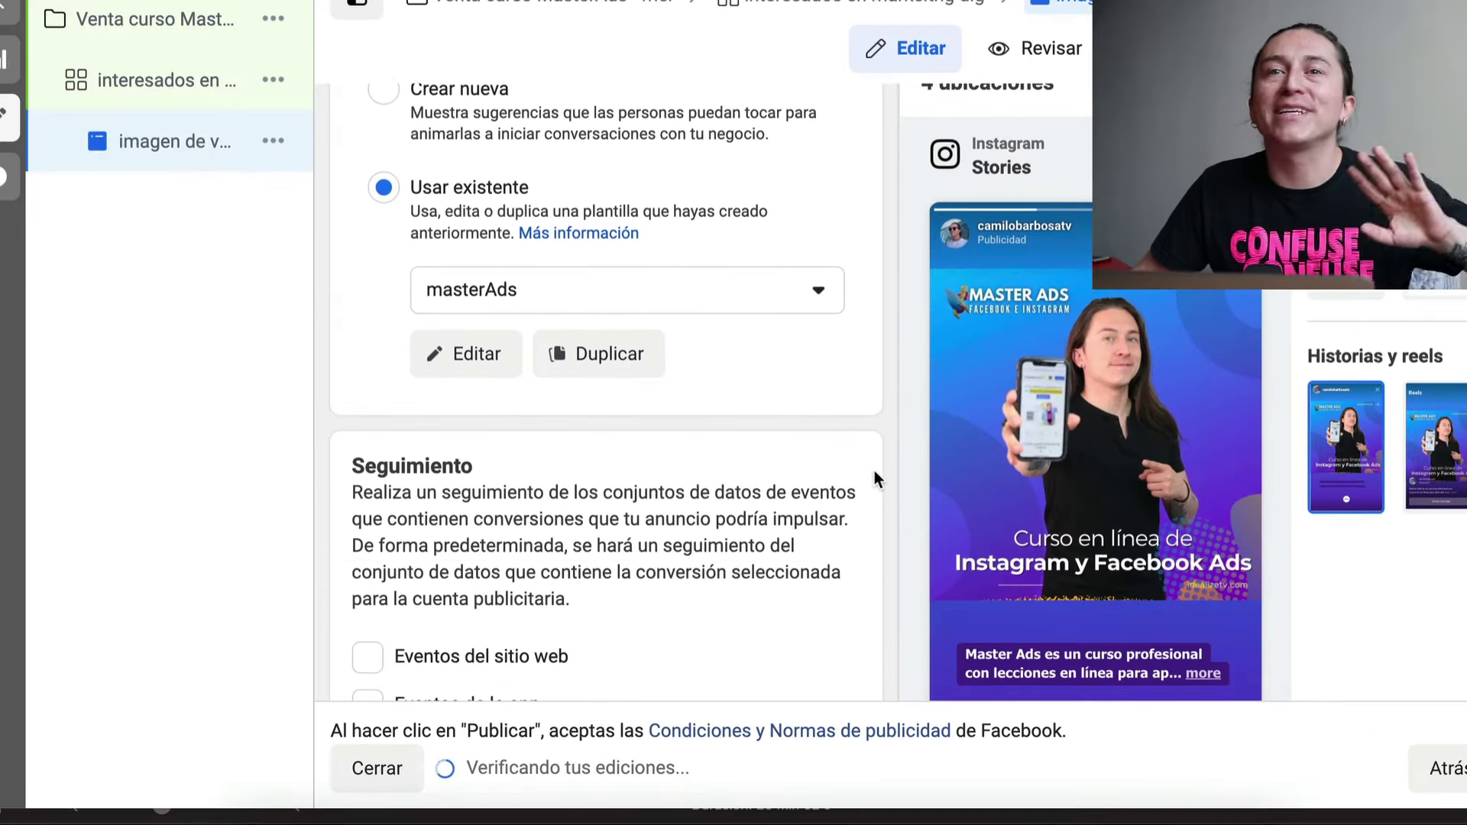
{"action": "scroll", "coordinate": [874, 471], "scroll_direction": "down", "scroll_amount": 3}
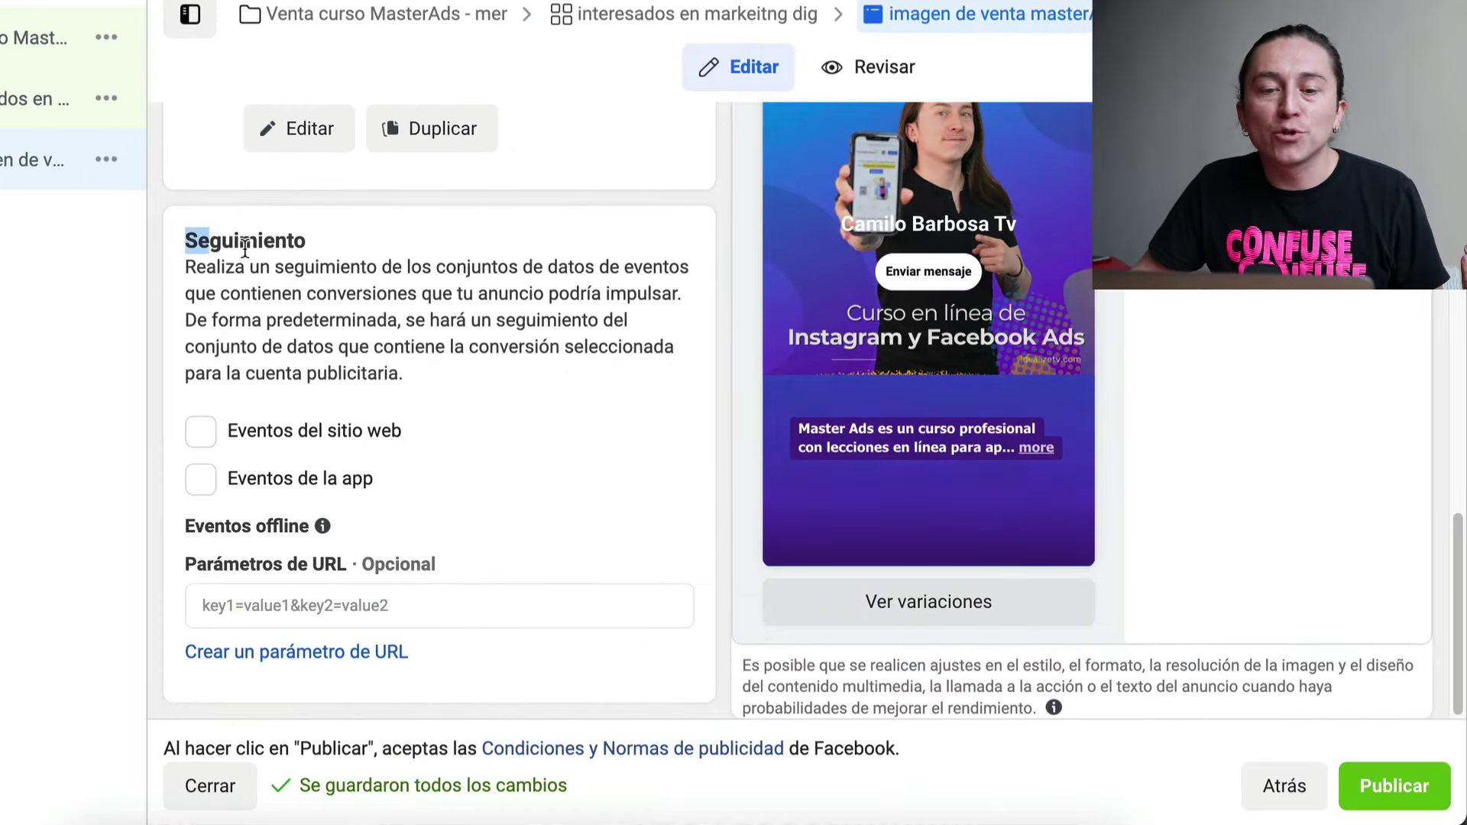
{"action": "left_click_drag", "start_coordinate": [245, 249], "coordinate": [306, 243]}
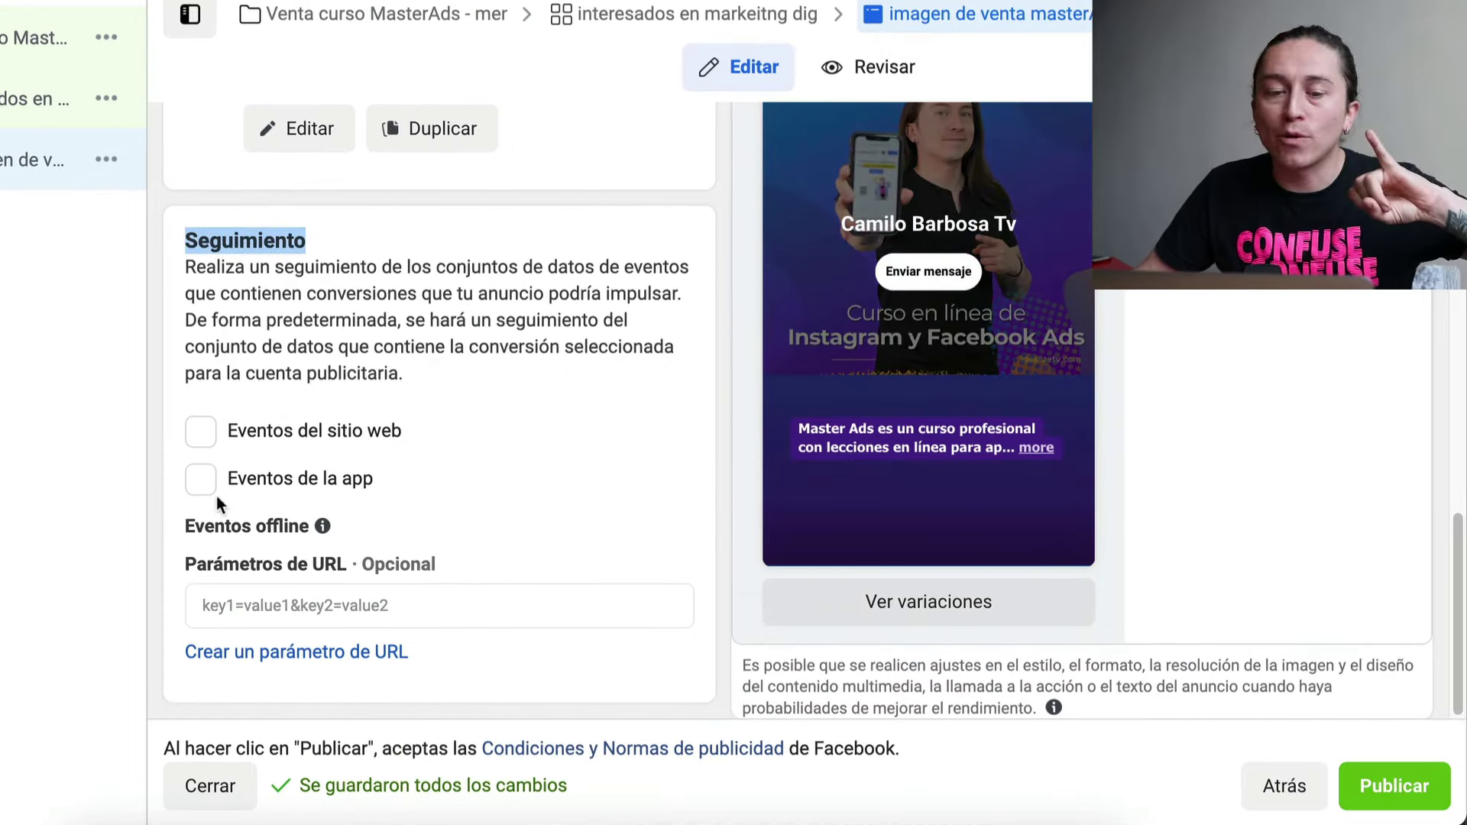
{"action": "left_click", "coordinate": [202, 432]}
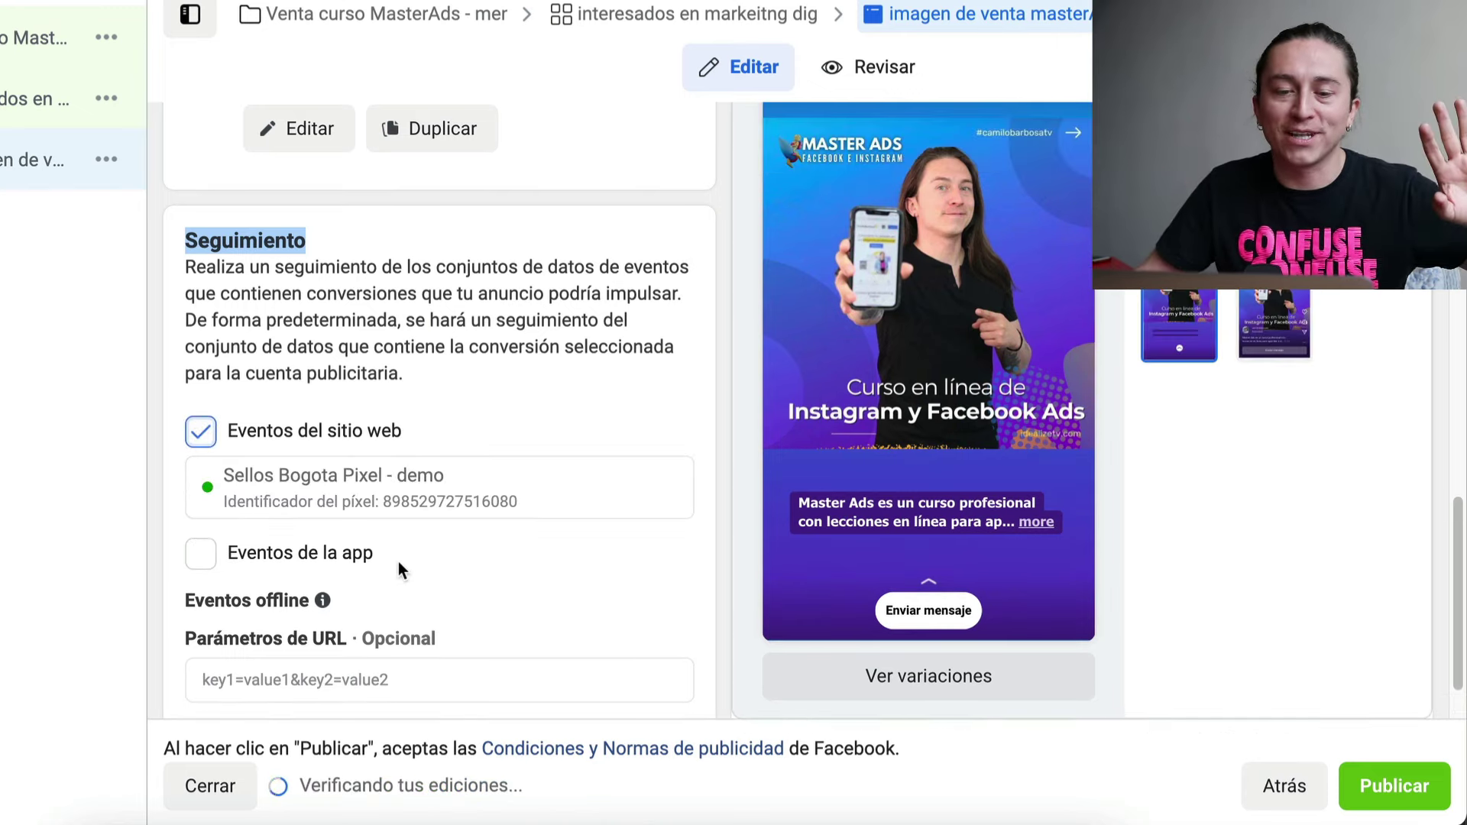
{"action": "left_click", "coordinate": [200, 431]}
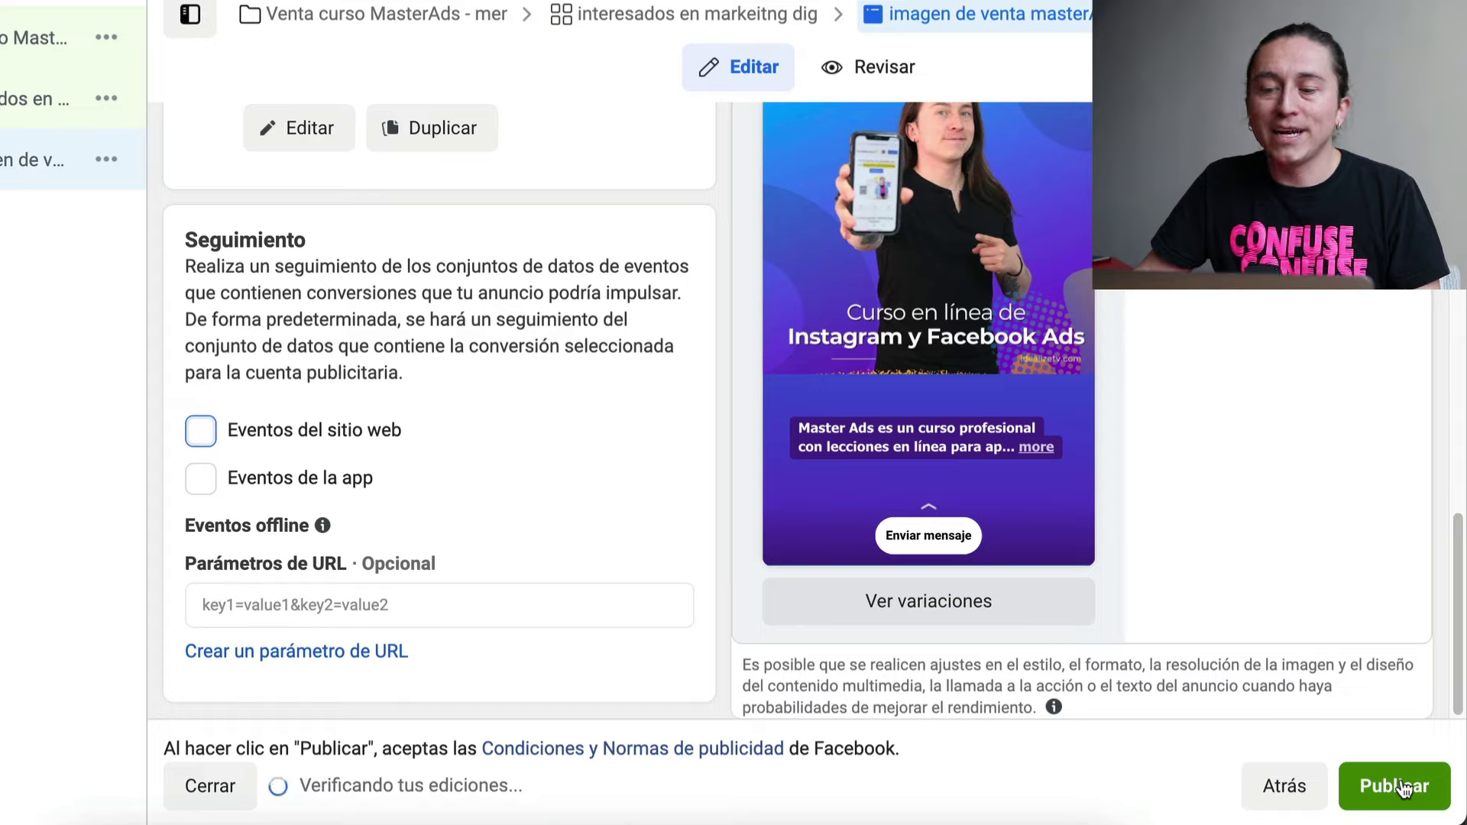
- Publish the campaign and close the ad editor to return to the ads list
{"action": "left_click", "coordinate": [1403, 787]}
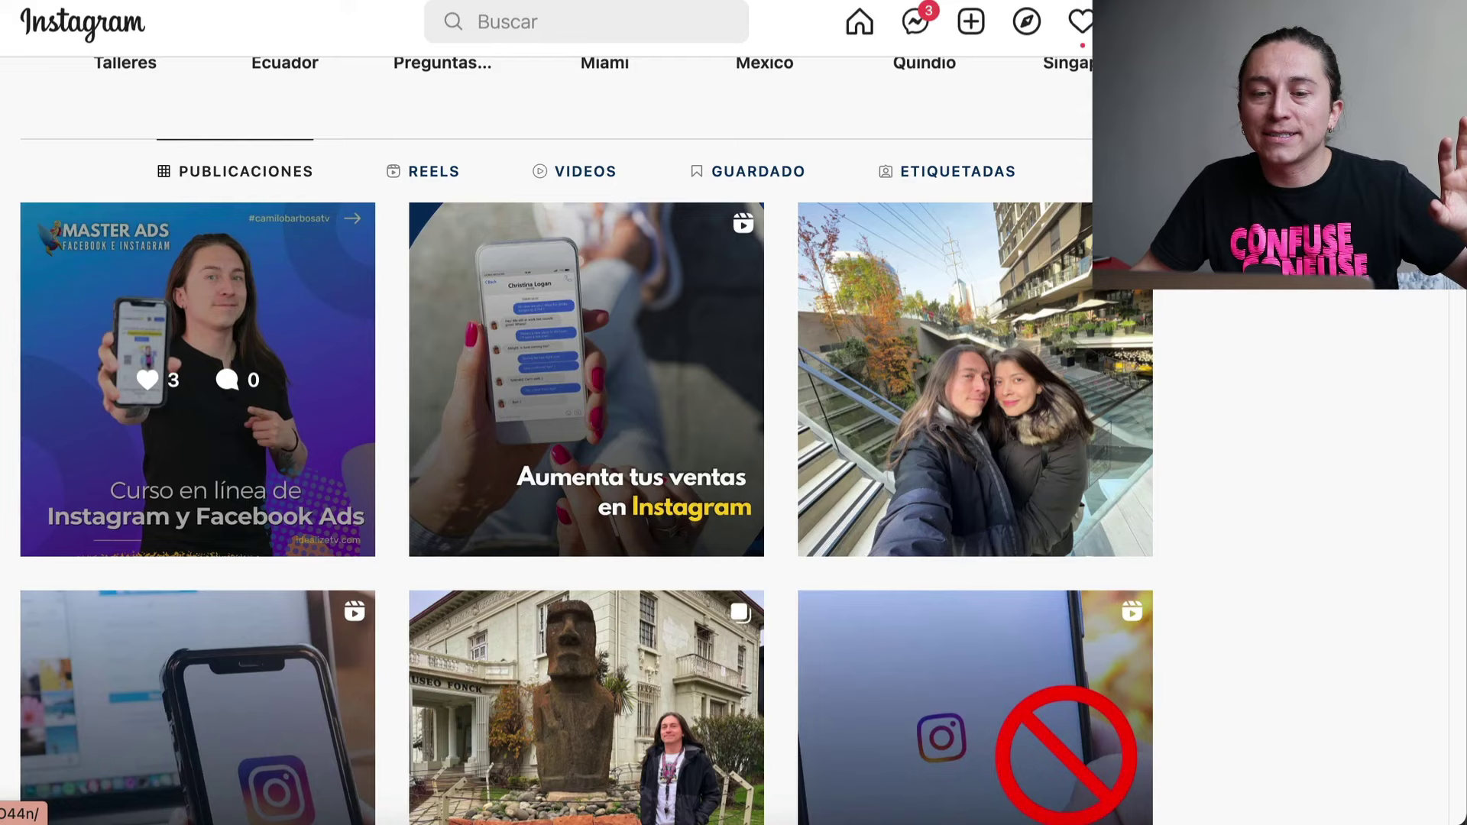
{"action": "scroll", "coordinate": [581, 489], "scroll_direction": "up", "scroll_amount": 3}
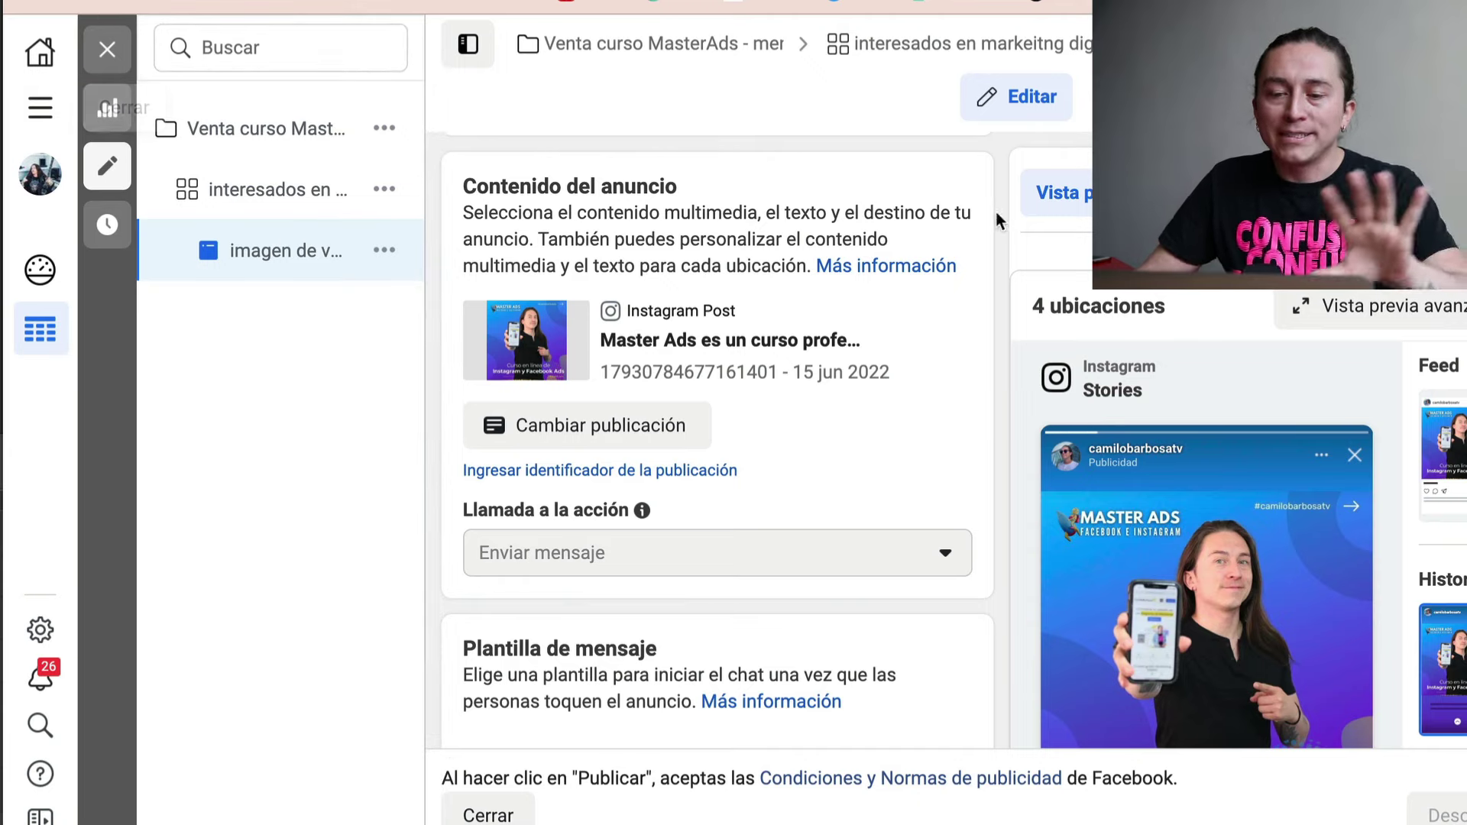
{"action": "left_click", "coordinate": [107, 51]}
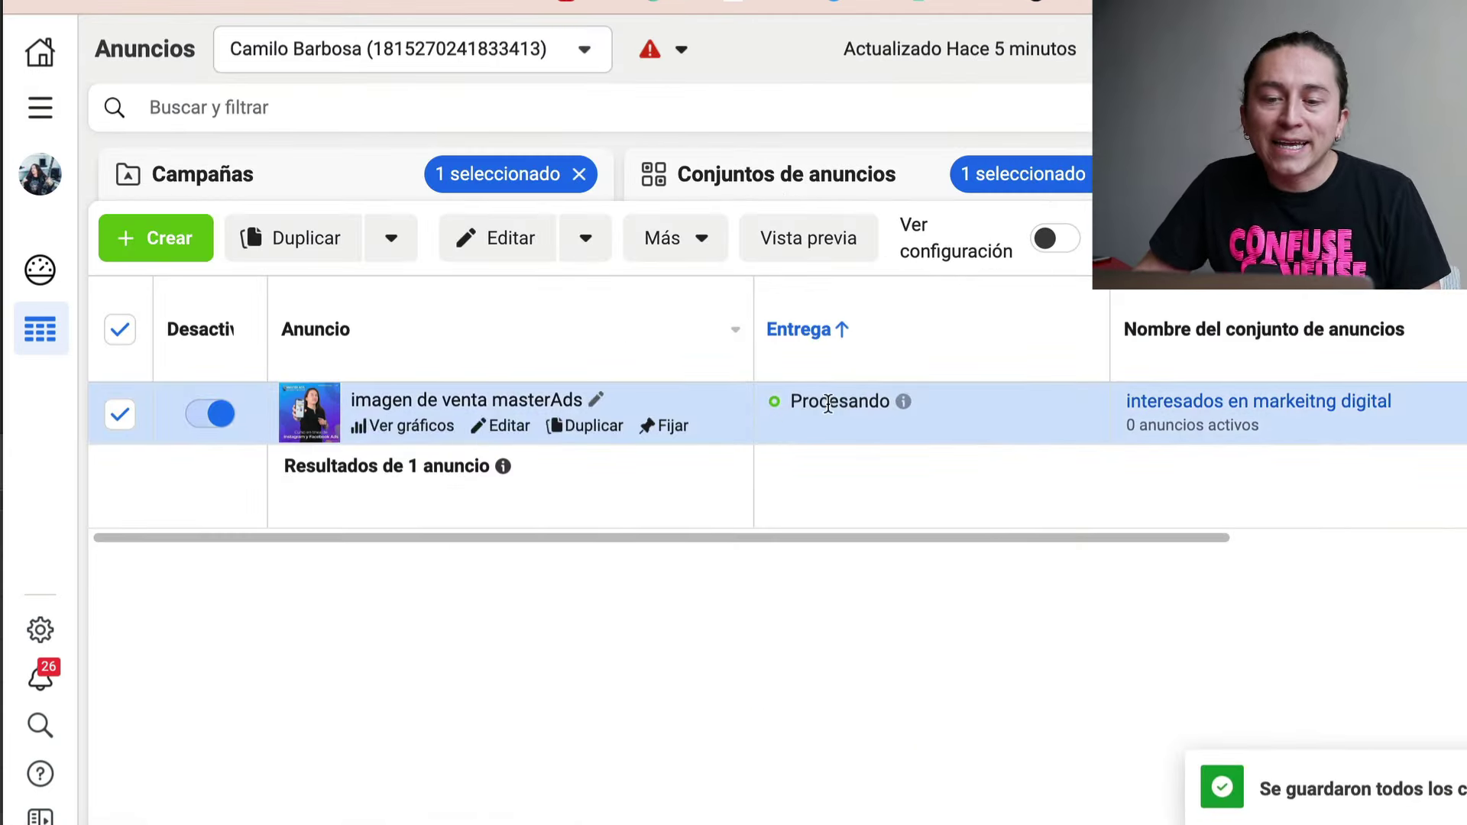
- Check the delivery status of the "imagen de venta masterAds" ad and read its explanation
{"action": "double_click", "coordinate": [827, 403]}
{"action": "mouse_move", "coordinate": [833, 416]}
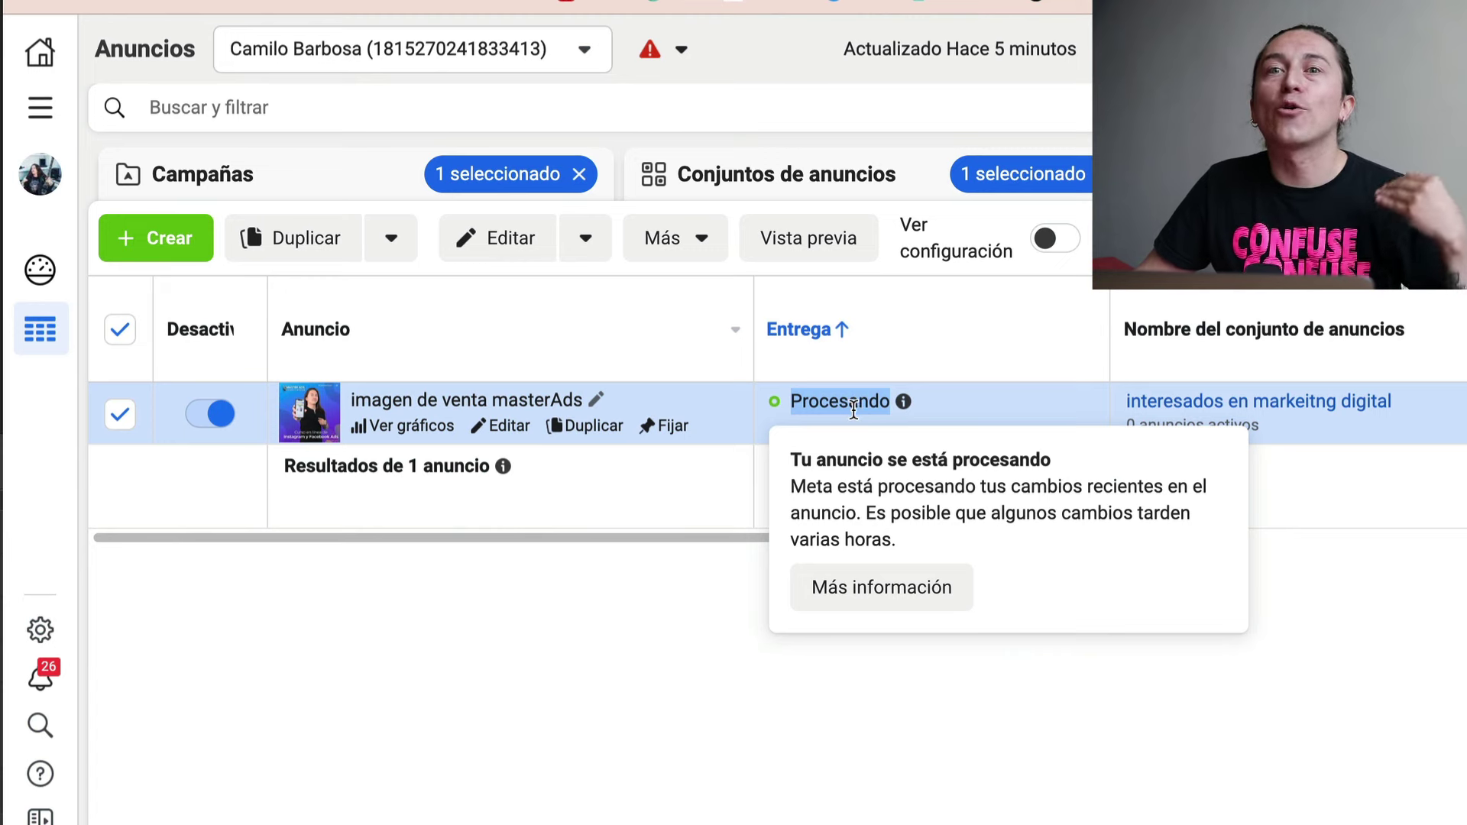
{"action": "left_click_drag", "start_coordinate": [693, 537], "coordinate": [645, 534]}
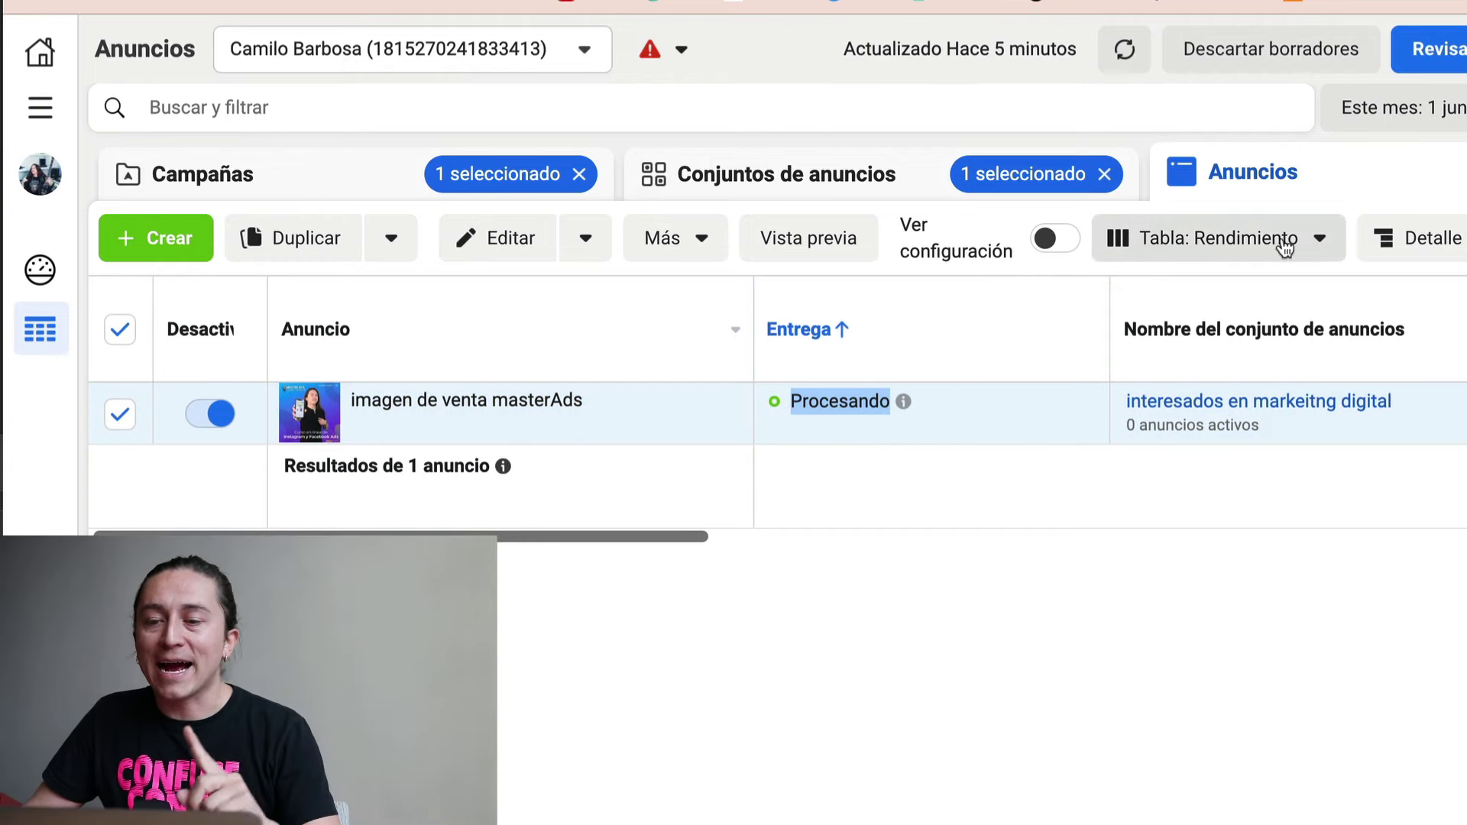
- Change the ads table's column preset to Interacción con mensaje and look across its metric columns
{"action": "left_click", "coordinate": [1197, 242]}
{"action": "scroll", "coordinate": [1253, 481], "scroll_direction": "down", "scroll_amount": 1}
{"action": "scroll", "coordinate": [1282, 505], "scroll_direction": "down", "scroll_amount": 3}
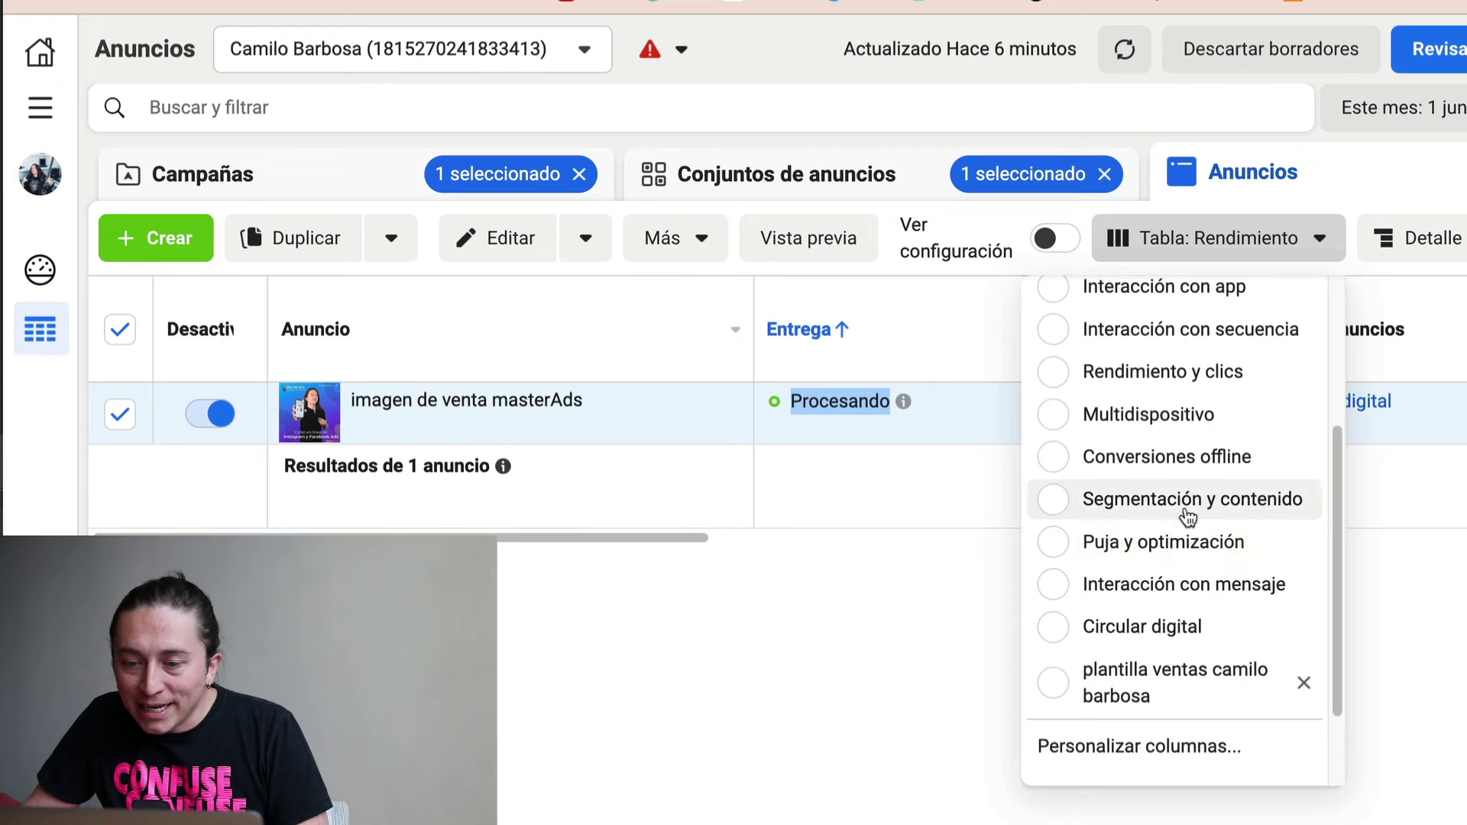
{"action": "scroll", "coordinate": [1184, 496], "scroll_direction": "up", "scroll_amount": 3}
{"action": "scroll", "coordinate": [1205, 436], "scroll_direction": "up", "scroll_amount": 1}
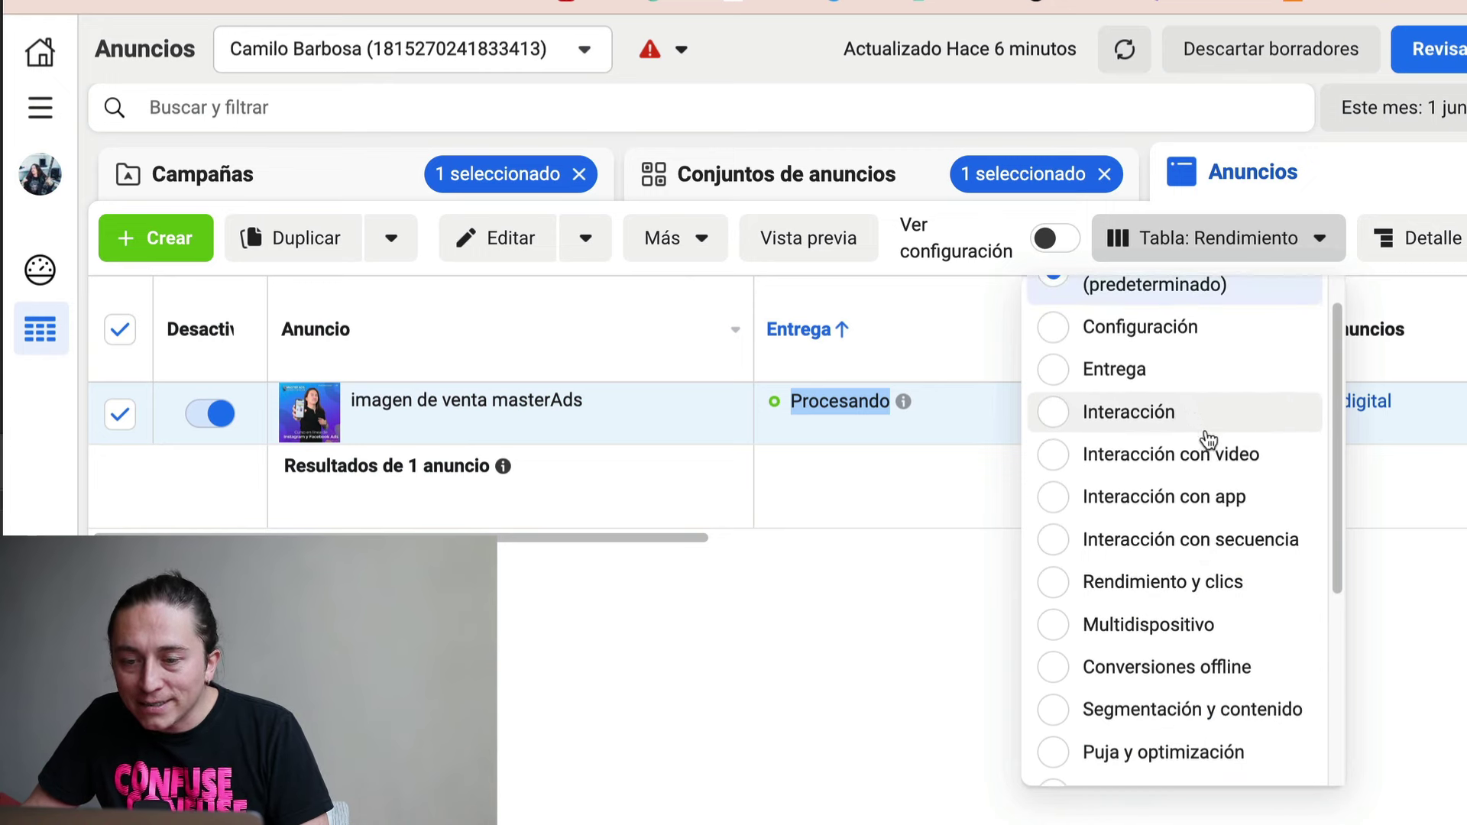
{"action": "scroll", "coordinate": [1212, 465], "scroll_direction": "down", "scroll_amount": 3}
{"action": "left_click", "coordinate": [1205, 595]}
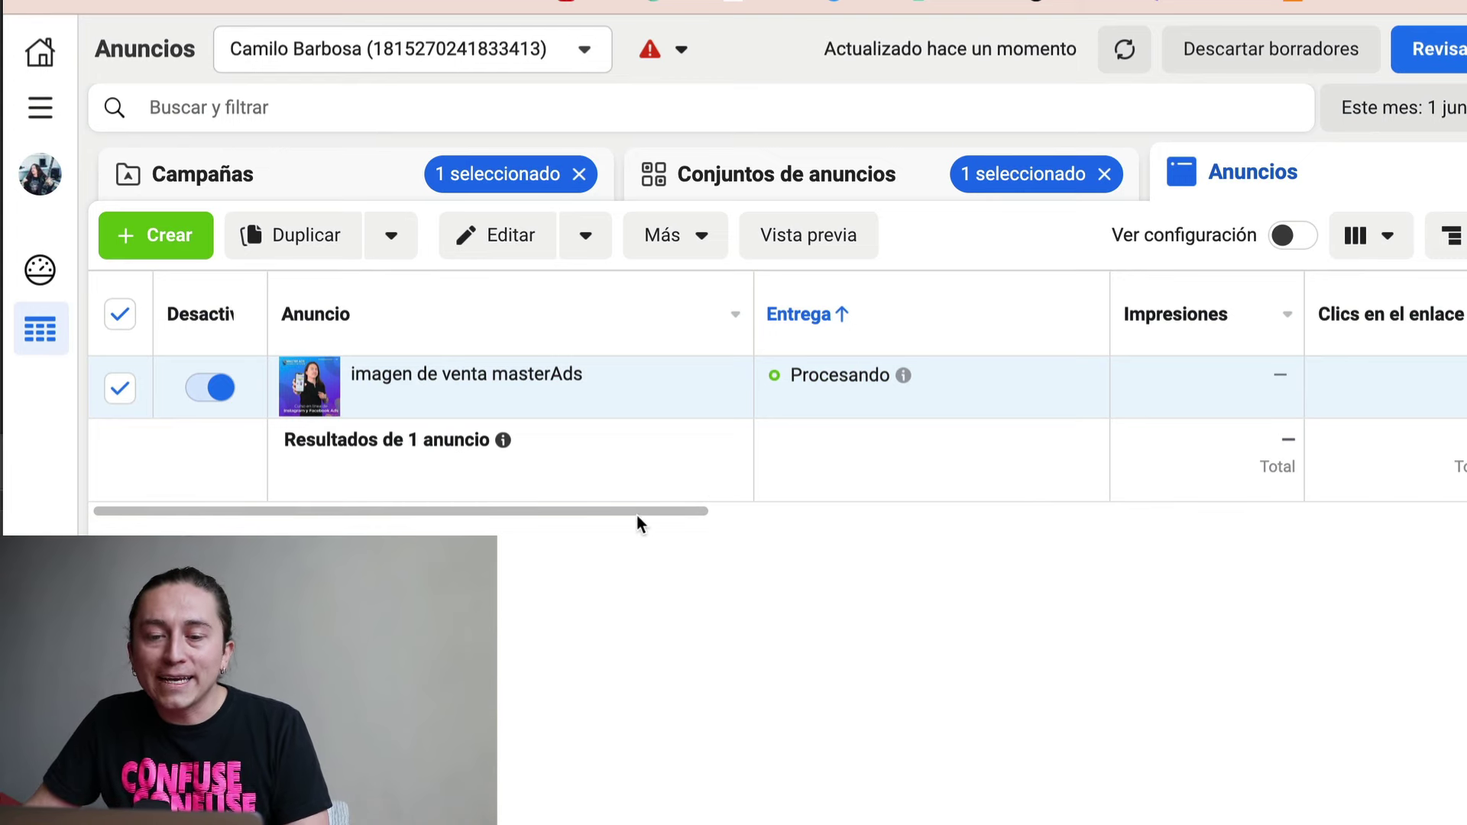
{"action": "left_click_drag", "start_coordinate": [557, 511], "coordinate": [737, 532]}
- Switch to the Canva presentation and show the Master Ads course slide in full screen
{"action": "mouse_move", "coordinate": [1277, 306]}
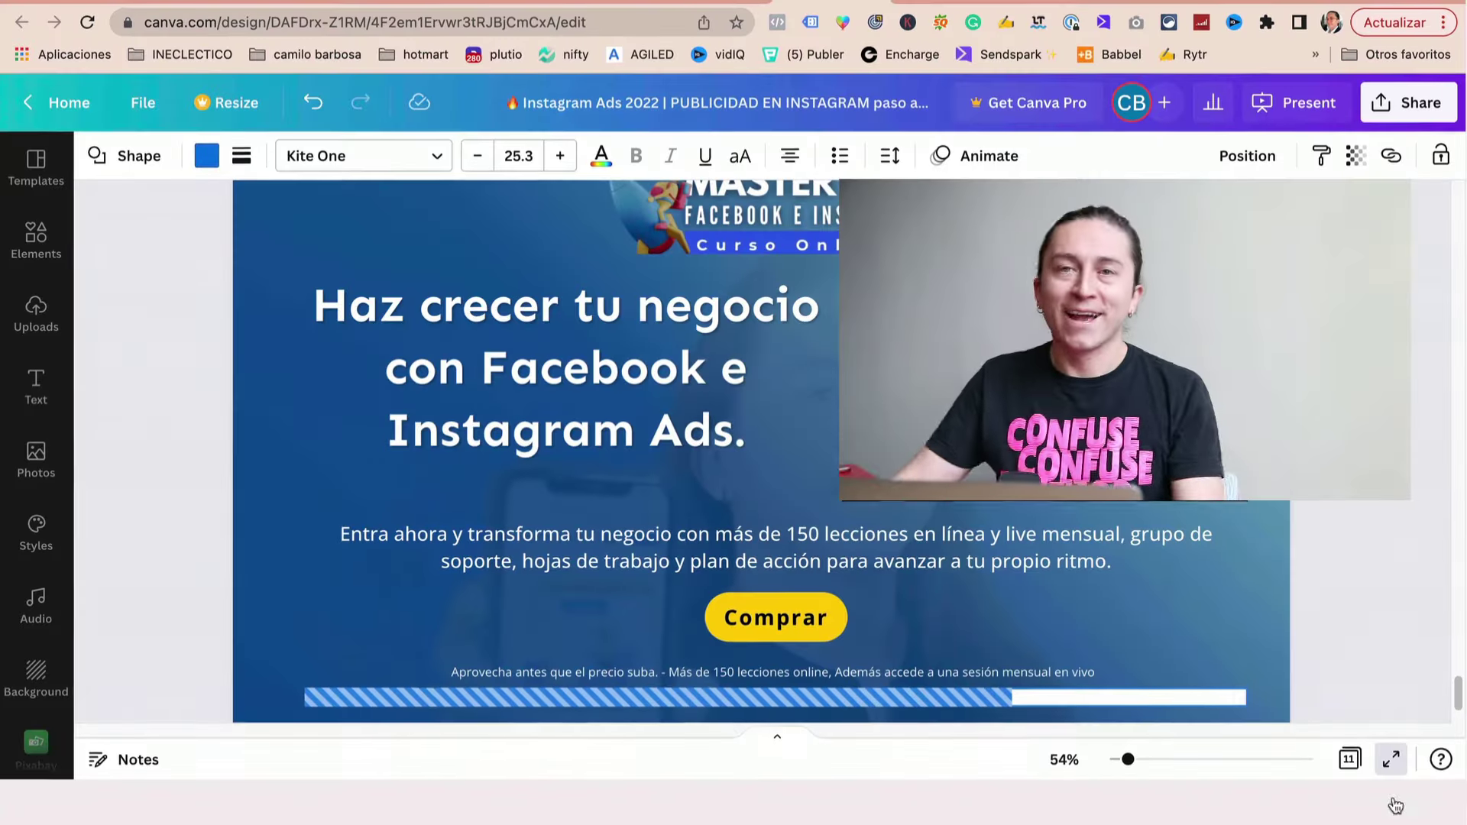
{"action": "left_click", "coordinate": [1392, 799]}
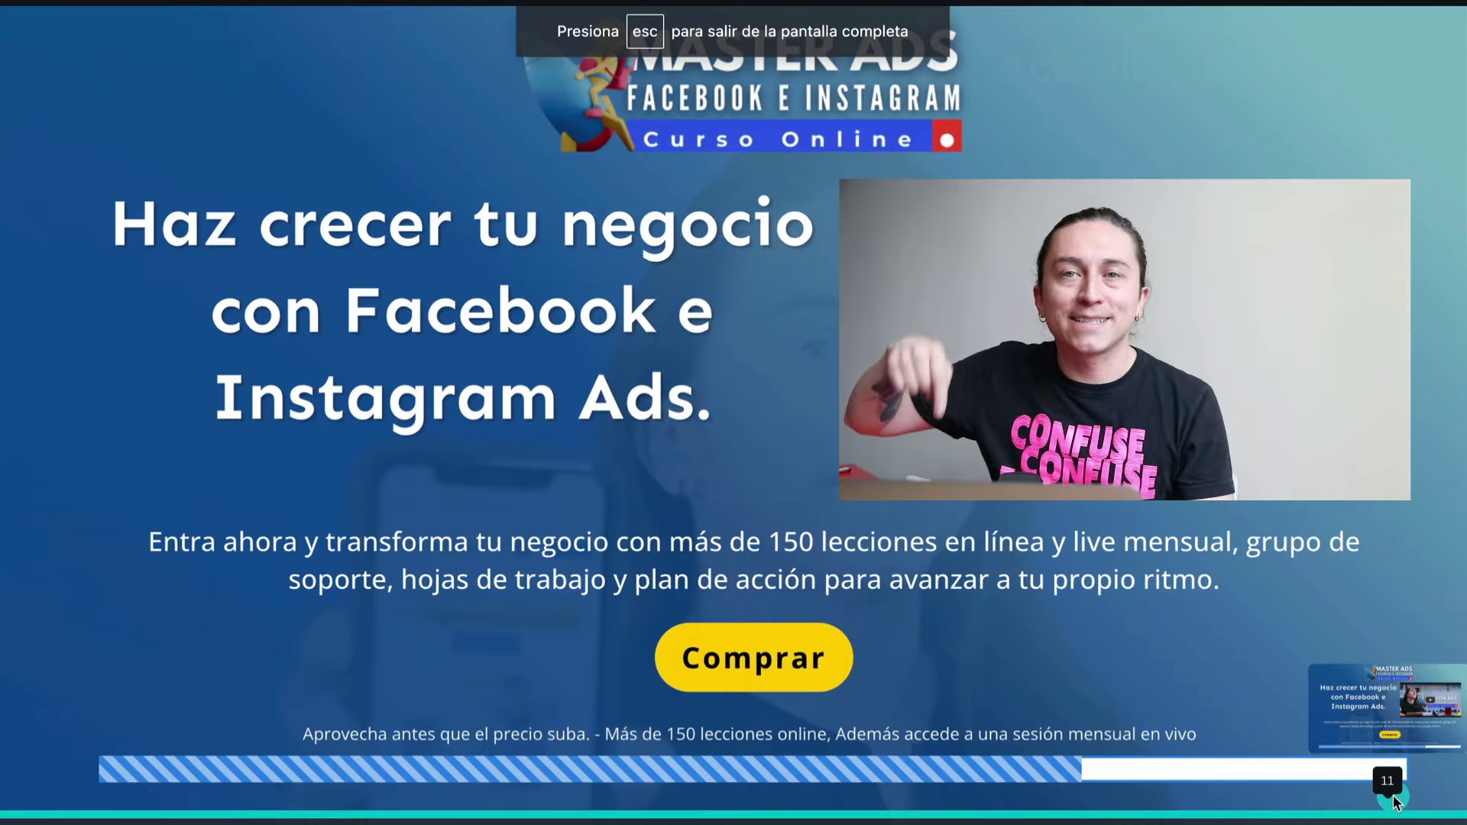